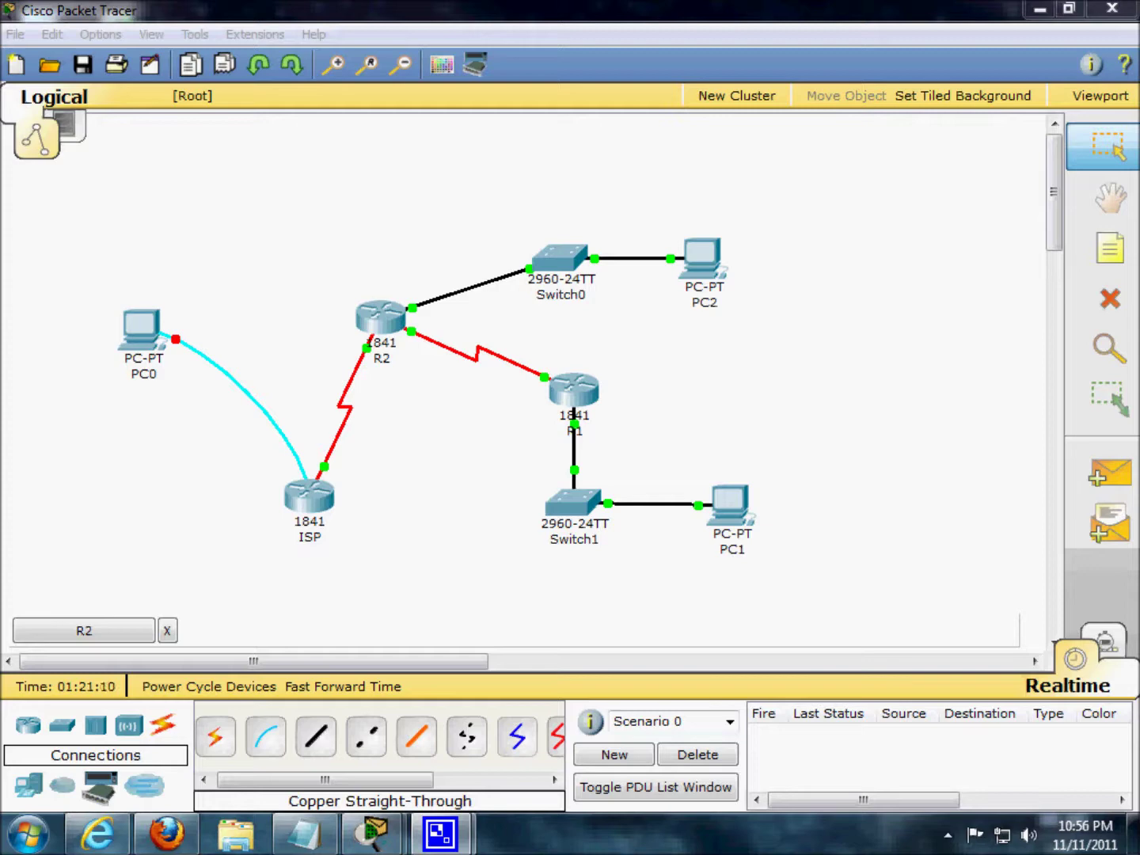
Open the ISP router's command line and bring up its Router> prompt
{"action": "left_click", "coordinate": [427, 560]}
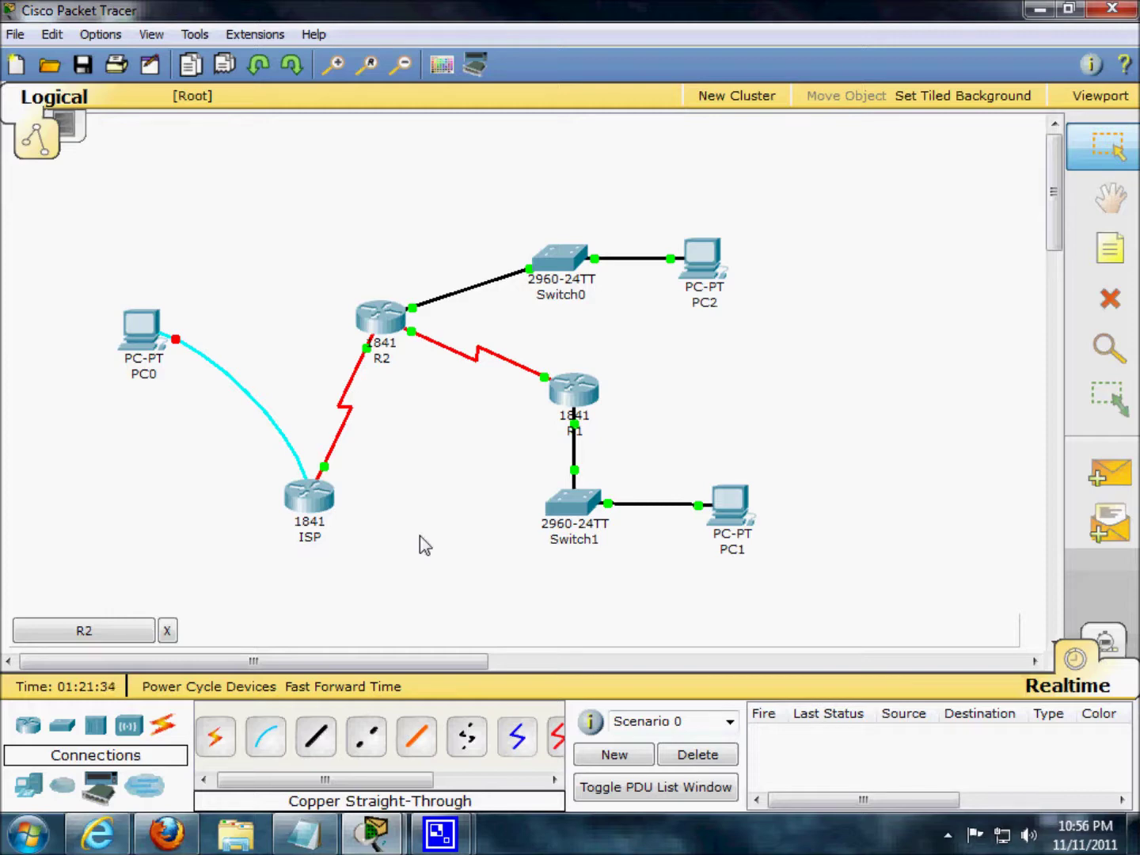
{"action": "left_click", "coordinate": [310, 505]}
{"action": "left_click", "coordinate": [307, 161]}
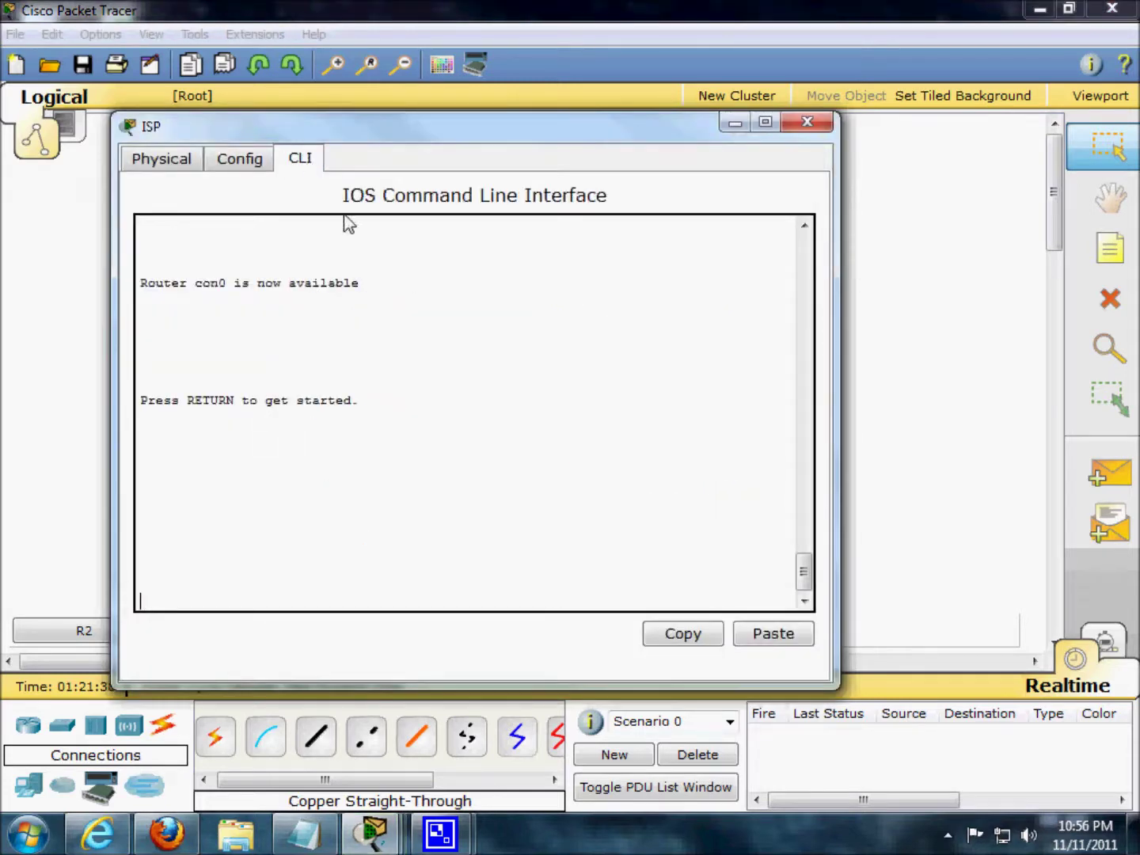
{"action": "key", "text": "Return"}
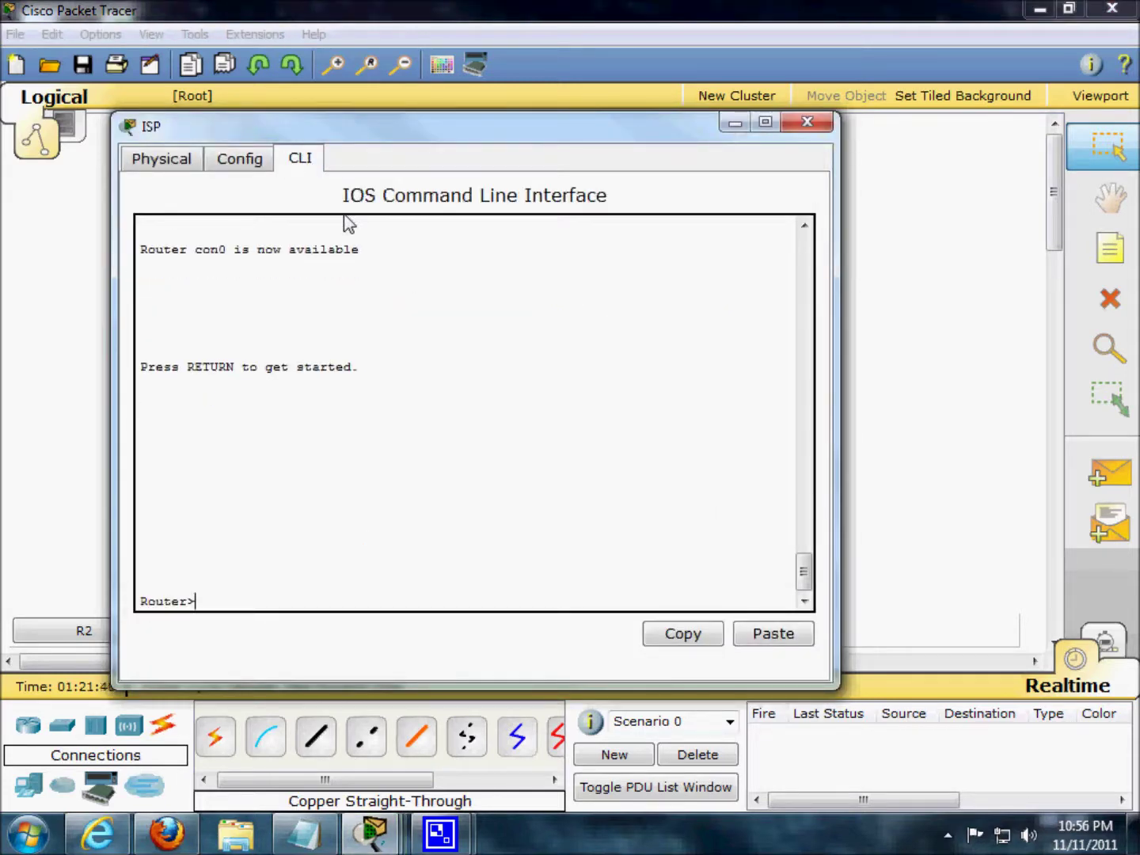
{"action": "type", "text": "int fa 0"}
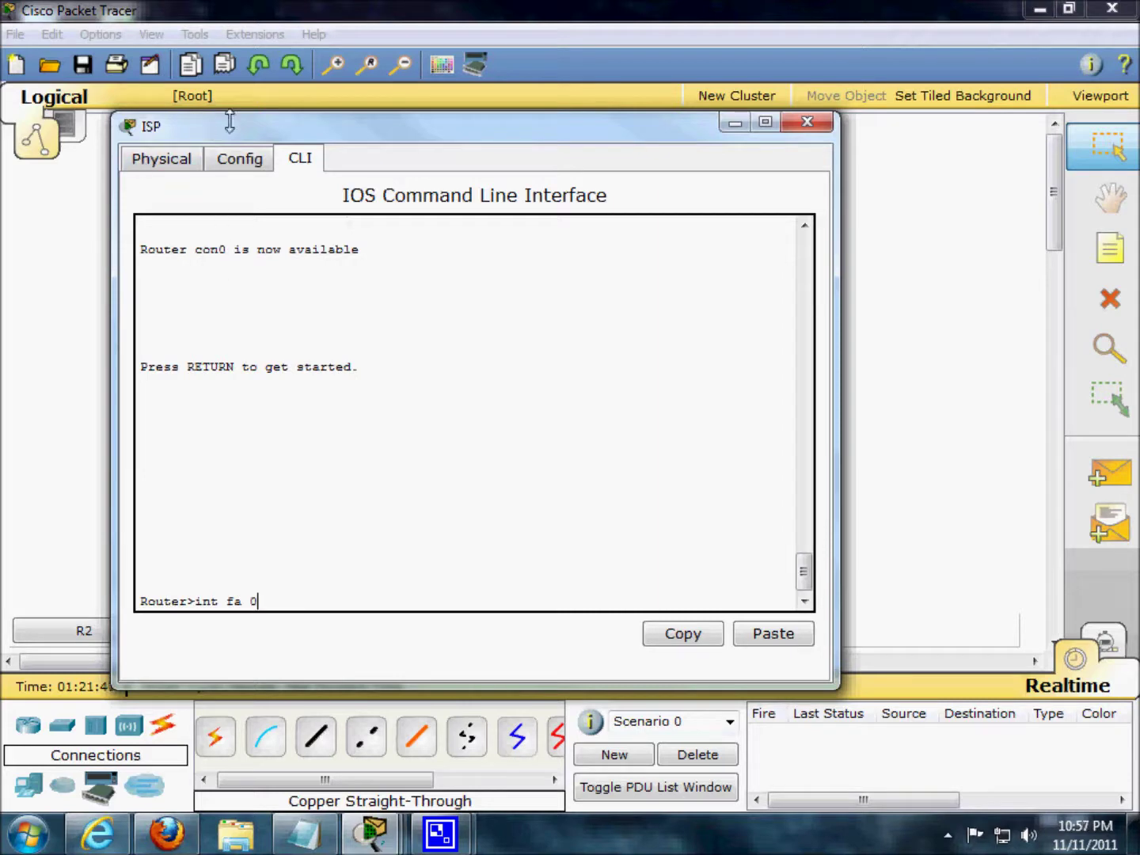
Move the ISP window aside to see the topology, then show its Physical Device View
{"action": "left_click_drag", "start_coordinate": [271, 141], "coordinate": [656, 178]}
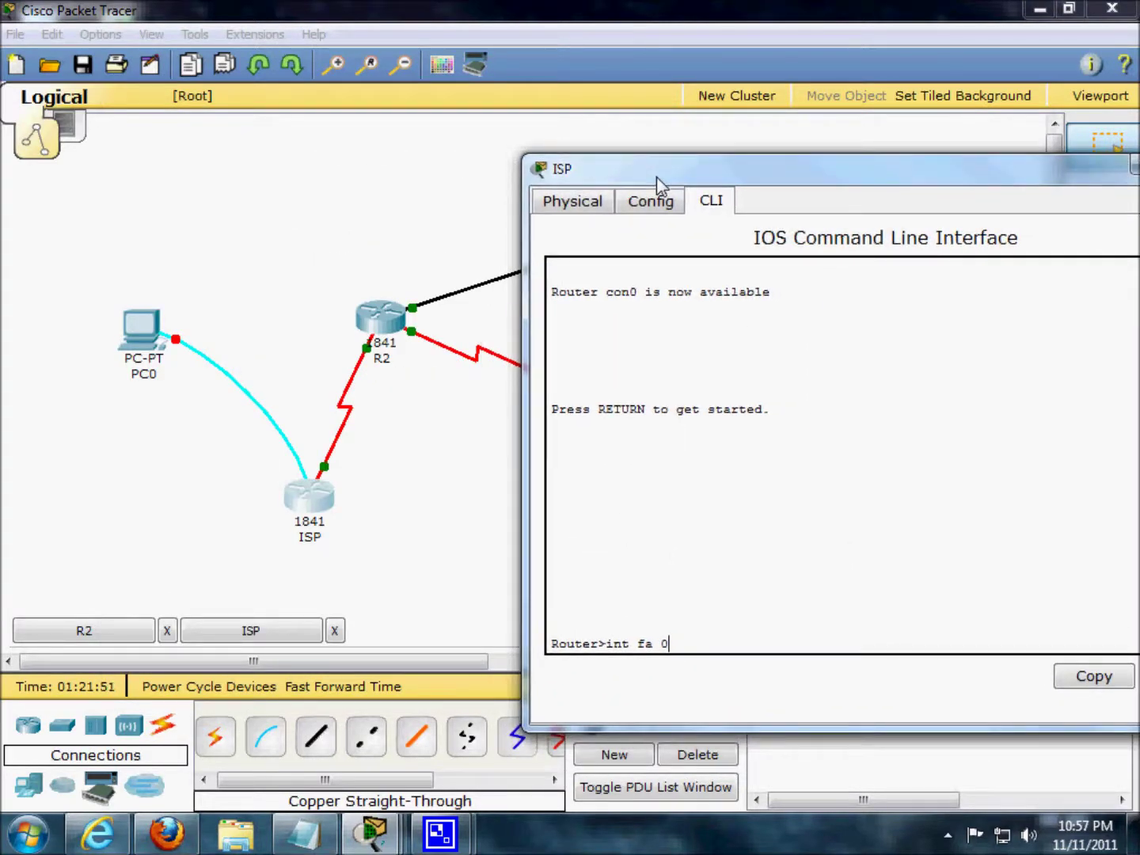
{"action": "left_click_drag", "start_coordinate": [657, 178], "coordinate": [530, 197]}
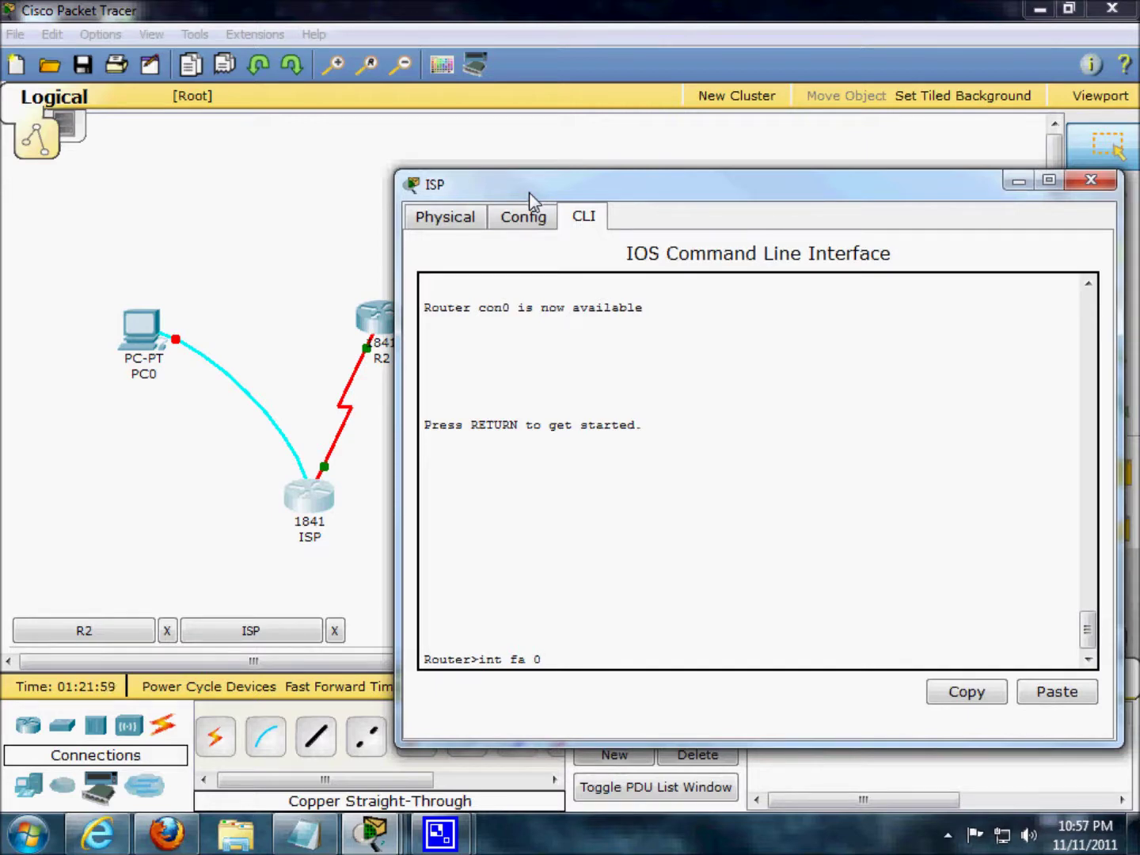
{"action": "left_click_drag", "start_coordinate": [530, 193], "coordinate": [331, 161]}
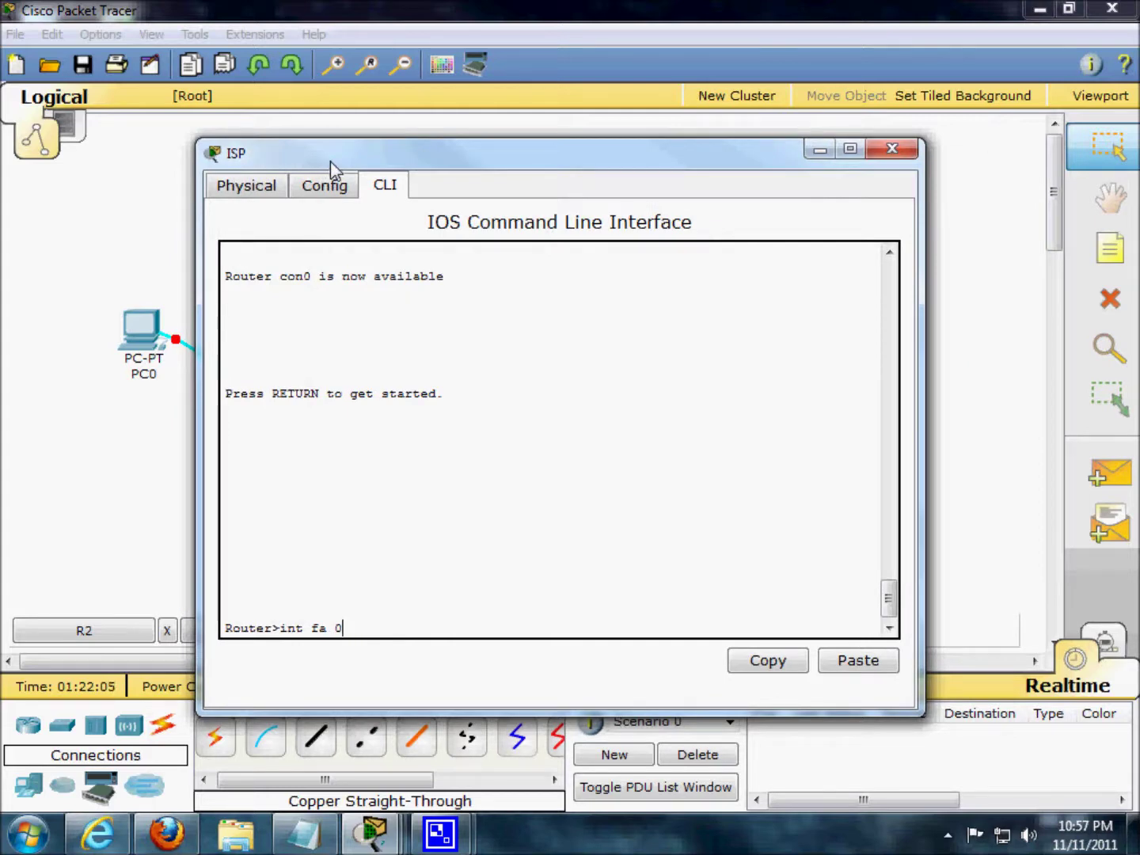
{"action": "left_click_drag", "start_coordinate": [330, 160], "coordinate": [548, 268]}
{"action": "left_click_drag", "start_coordinate": [588, 319], "coordinate": [503, 152]}
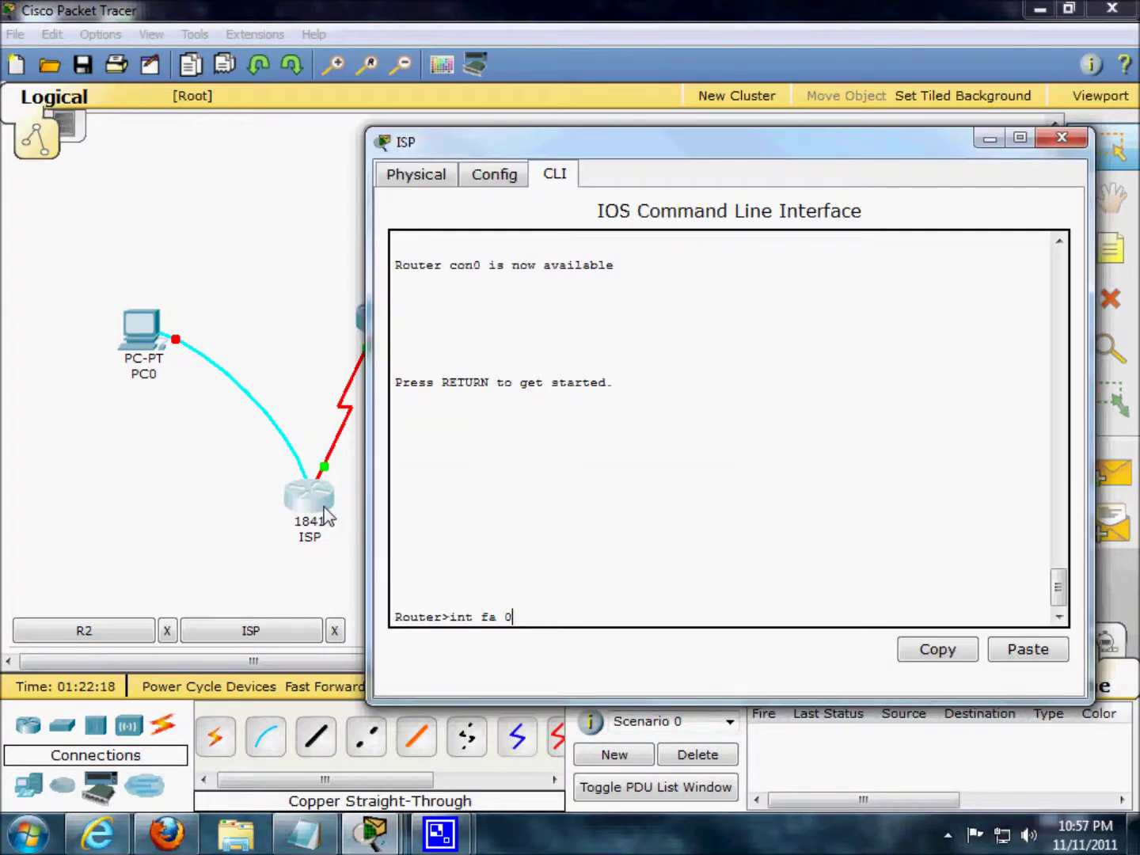
{"action": "left_click", "coordinate": [423, 179]}
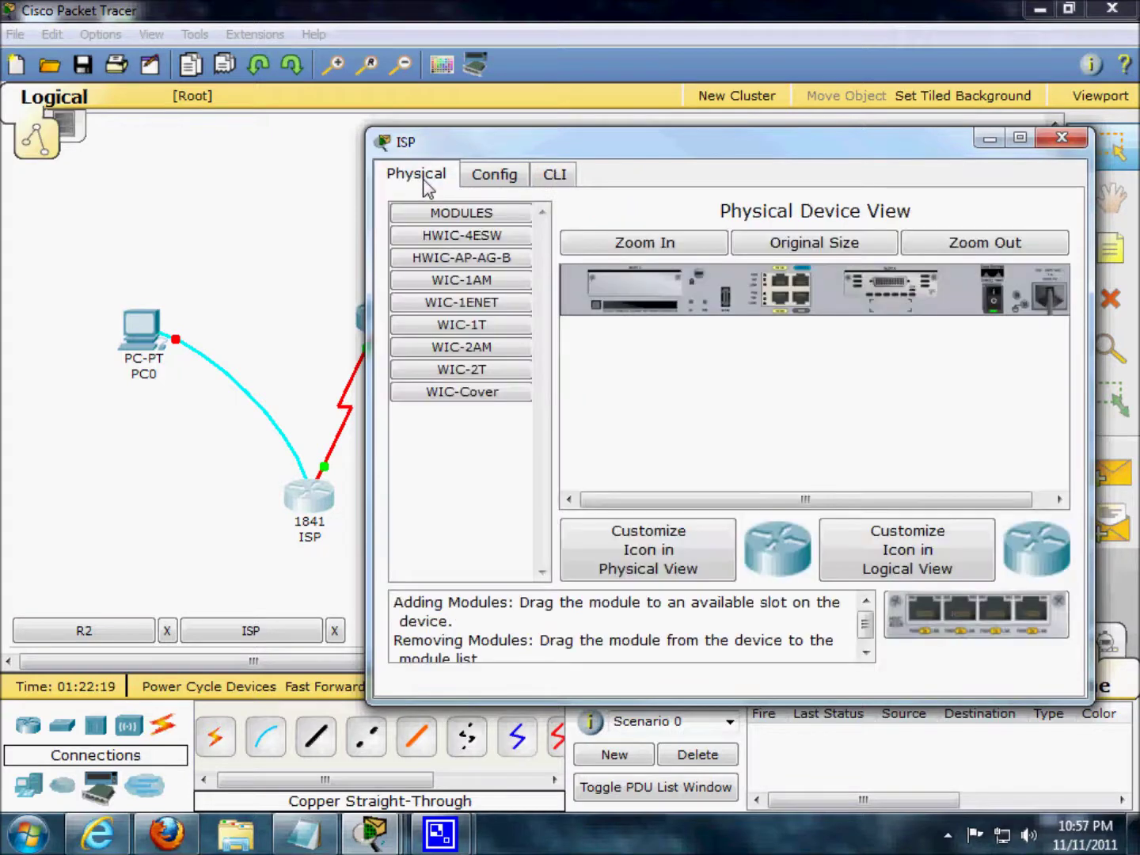
Review the ISP's FastEthernet0/0, FastEthernet0/1 and Serial0/0/0 settings in Config, then return to the CLI
{"action": "left_click", "coordinate": [481, 173]}
{"action": "left_click", "coordinate": [497, 414]}
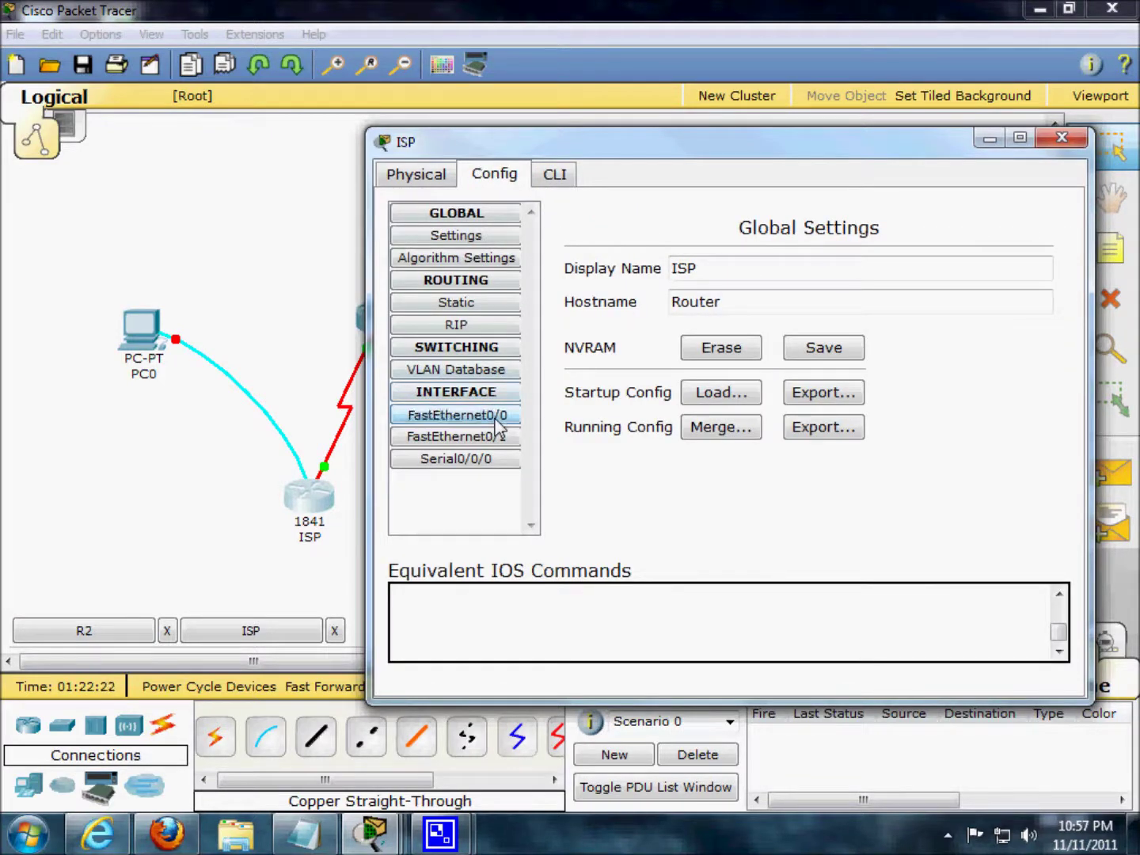
{"action": "left_click", "coordinate": [498, 460]}
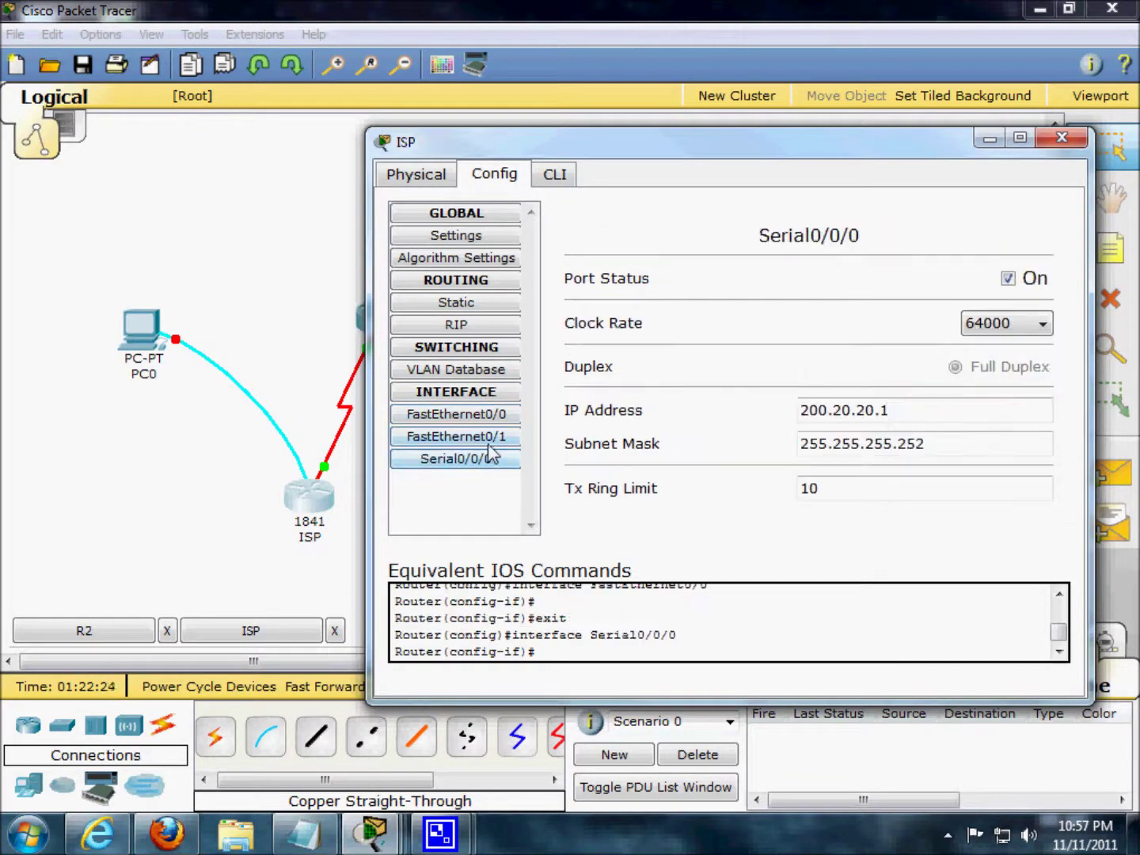
{"action": "left_click", "coordinate": [489, 441]}
{"action": "left_click", "coordinate": [489, 420]}
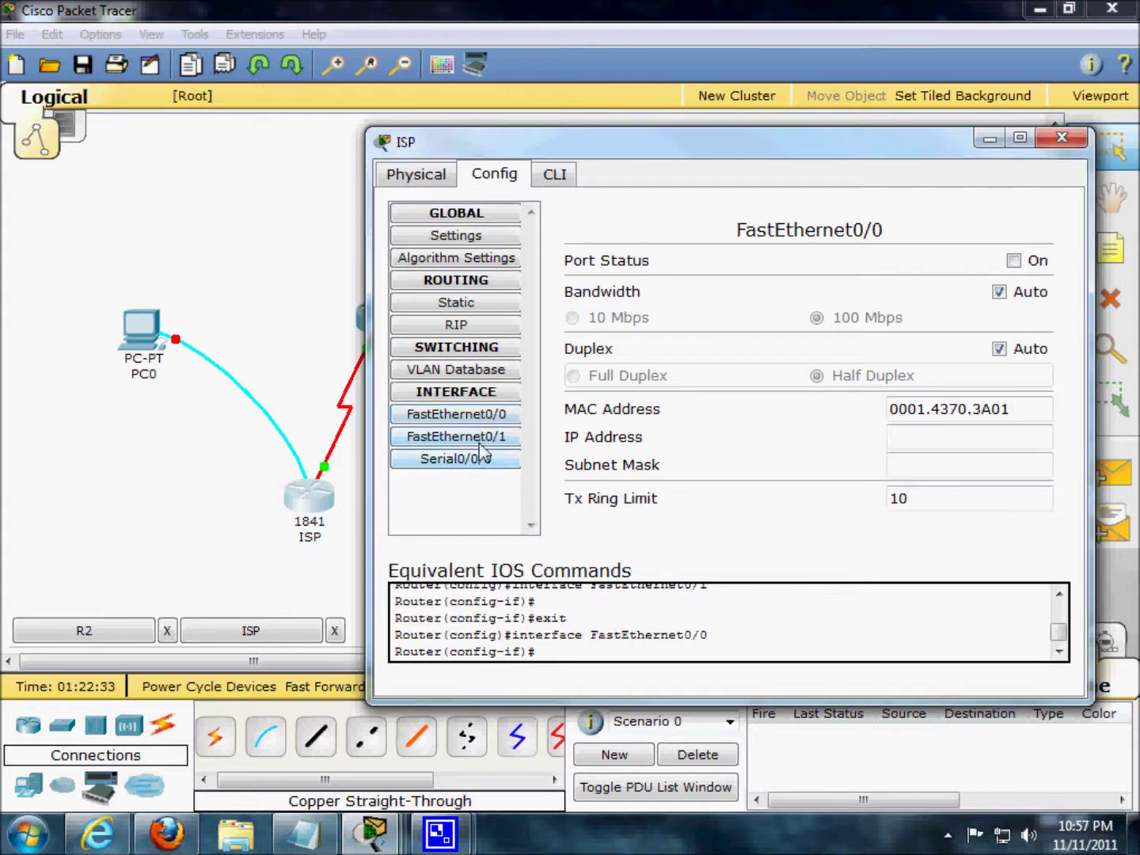
{"action": "left_click", "coordinate": [495, 435]}
{"action": "key", "text": "Up"}
{"action": "left_click", "coordinate": [495, 438]}
{"action": "left_click", "coordinate": [462, 470]}
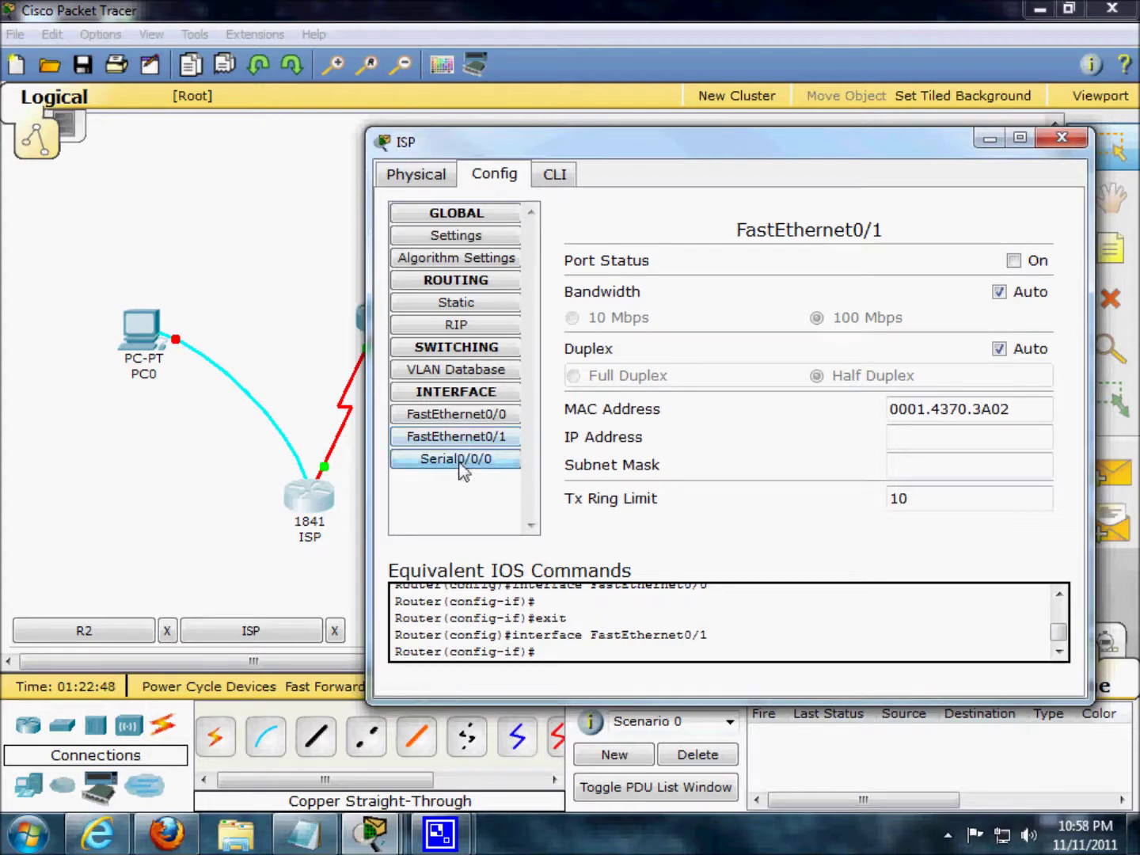
{"action": "left_click", "coordinate": [553, 178]}
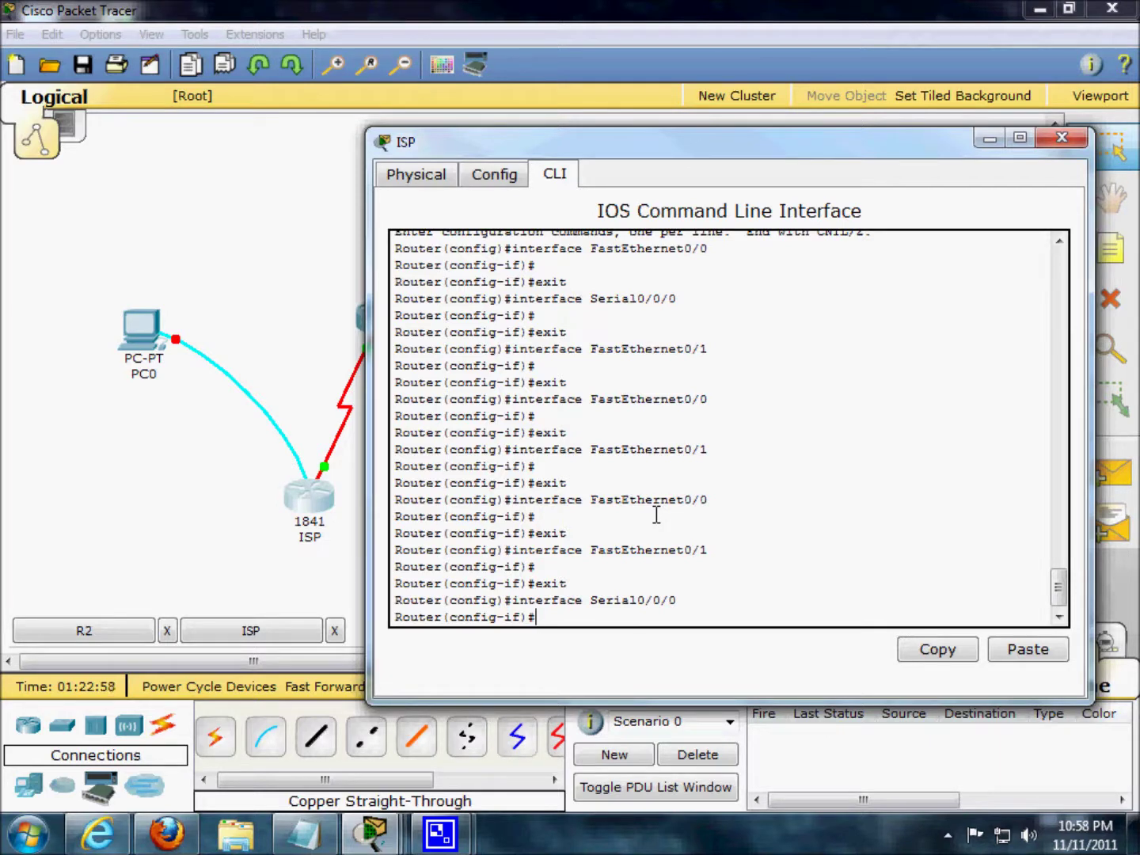
Give Serial0/0/0 address 200.20.20.1 255.255.255.252 and clock rate 64000
{"action": "type", "text": "ip address 200.20"}
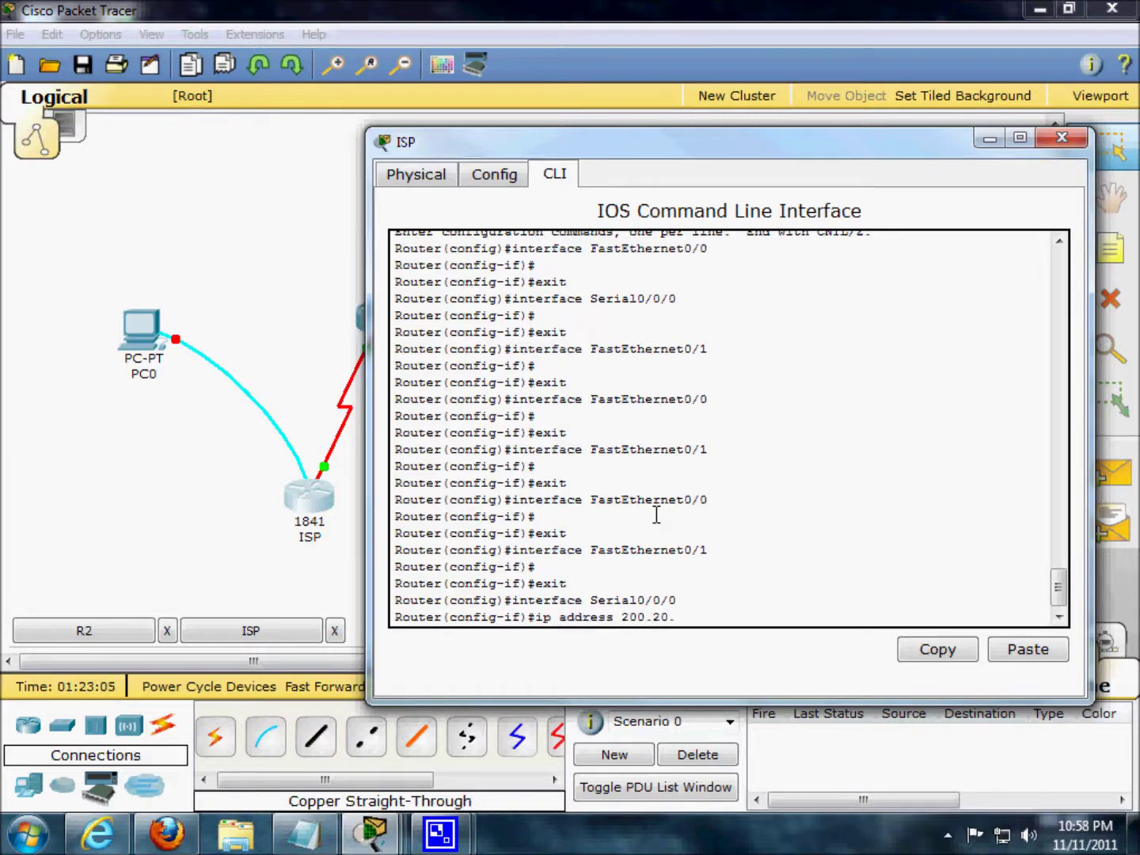
{"action": "type", "text": ".20.1 255.255.255.252"}
{"action": "key", "text": "Return"}
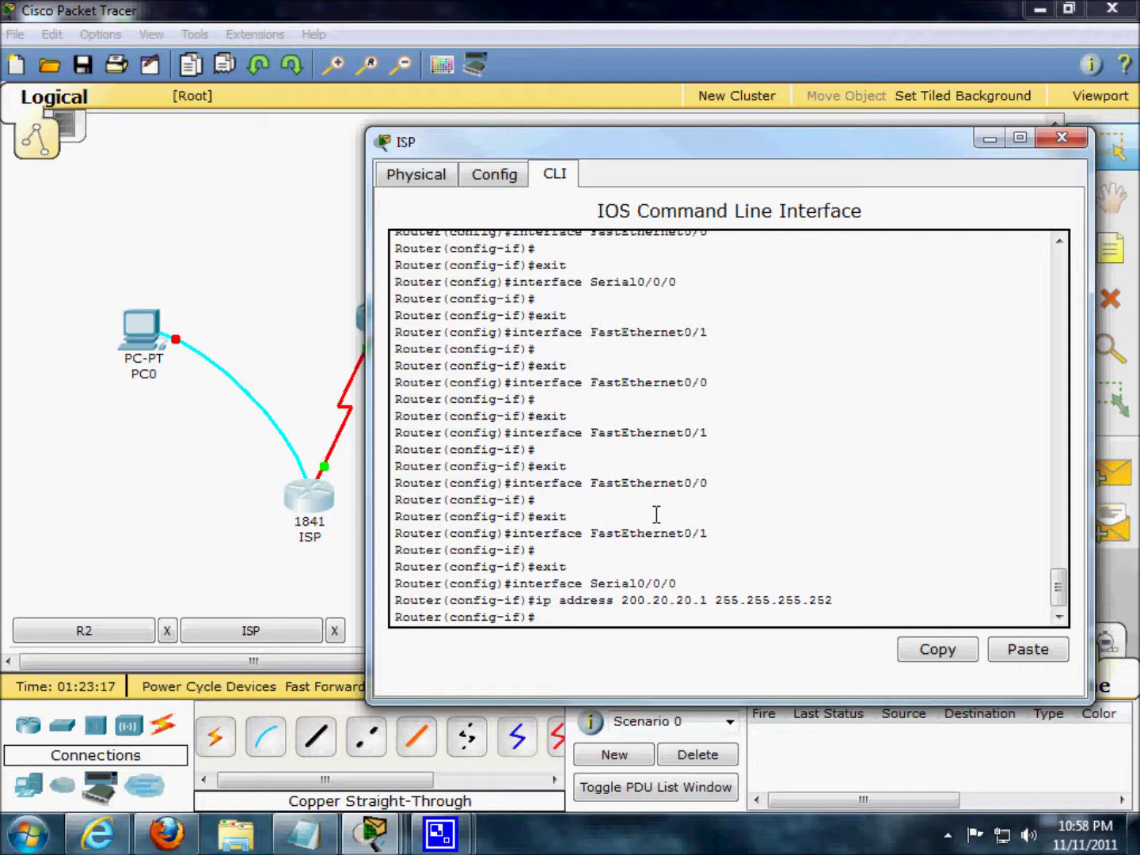
{"action": "type", "text": "clockrate 64000"}
{"action": "key", "text": "Return"}
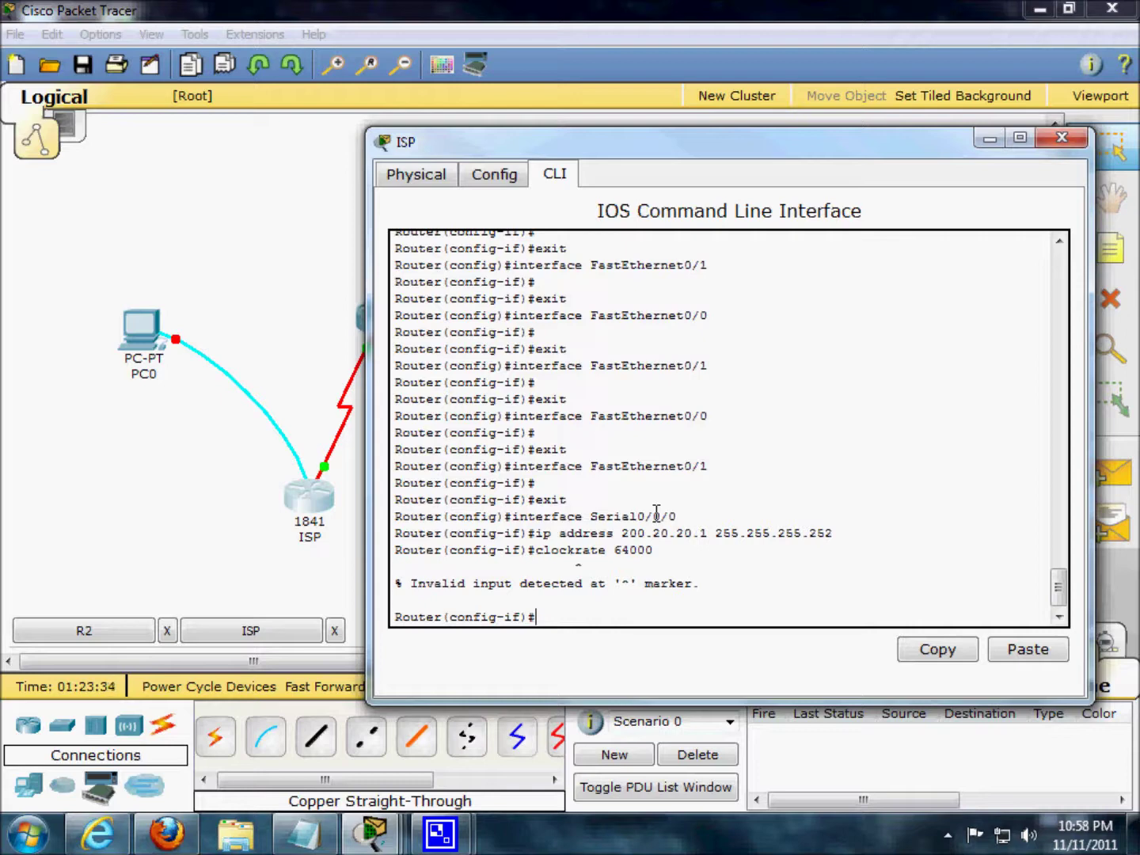
{"action": "key", "text": "Up"}
{"action": "key", "text": "Left"}
{"action": "key", "text": "Left"}
{"action": "key", "text": "Left"}
{"action": "key", "text": "Left"}
{"action": "key", "text": "Left"}
{"action": "key", "text": "Left"}
{"action": "key", "text": "Left"}
{"action": "key", "text": "Left"}
{"action": "key", "text": "Left"}
{"action": "key", "text": "Left"}
{"action": "key", "text": "Left"}
{"action": "key", "text": "Right"}
{"action": "key", "text": "Return"}
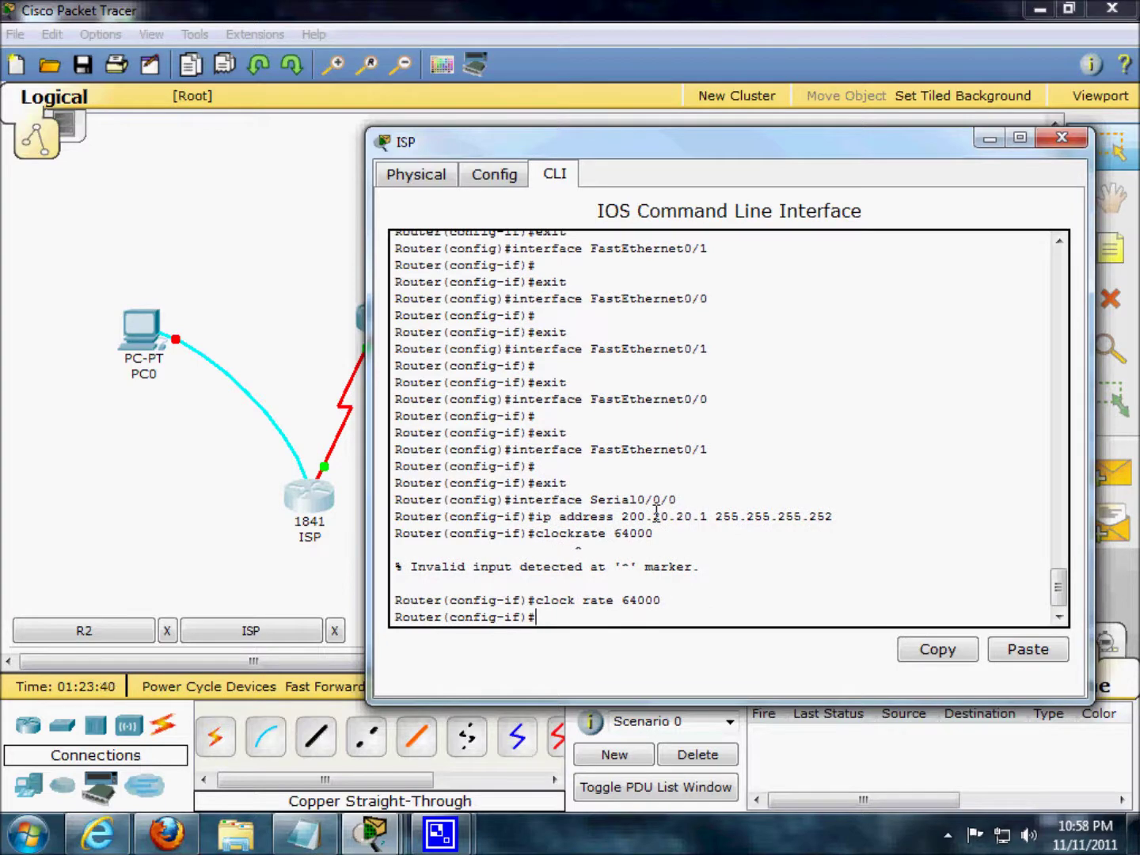
Enable Serial0/0/0 with no shut and start the interface loopback 0 command
{"action": "type", "text": "no shut"}
{"action": "key", "text": "Return"}
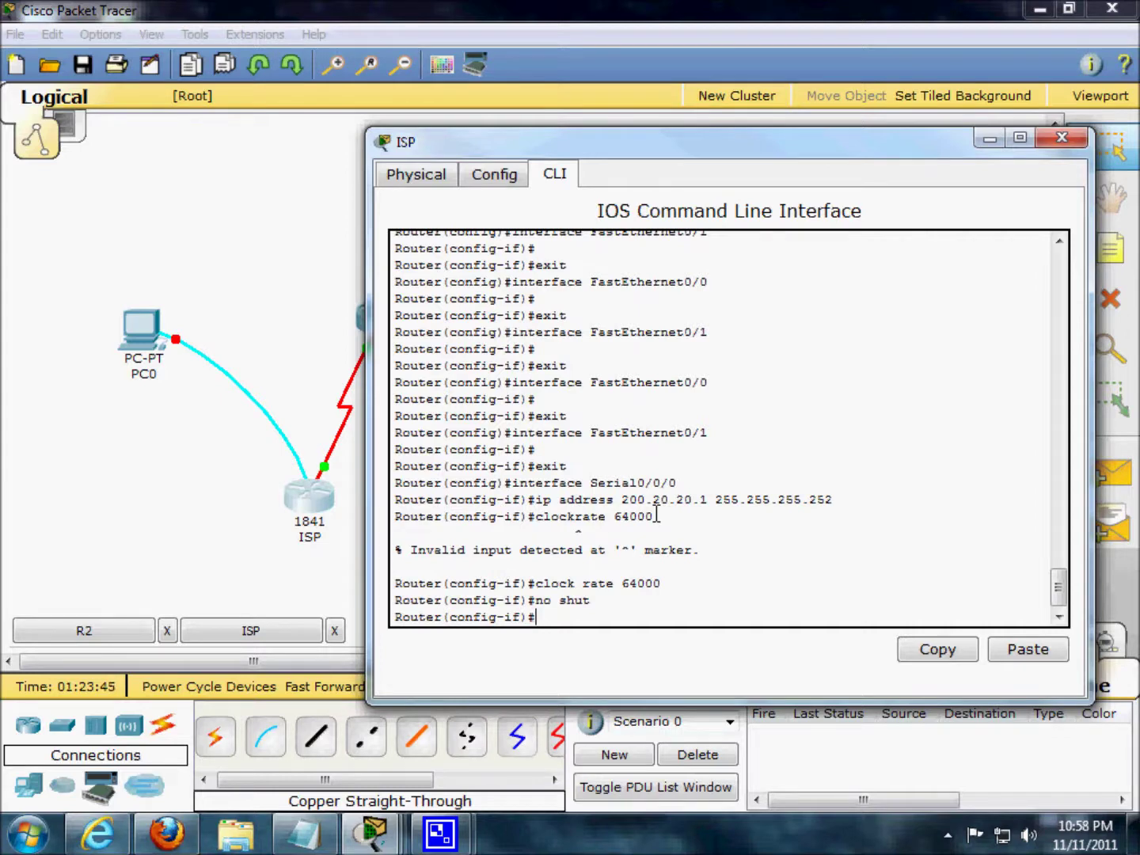
{"action": "type", "text": "int loopba"}
{"action": "type", "text": "ck 0"}
Create Loopback0 with address 138.25.6.33 255.255.255.255 and exit to global configuration
{"action": "key", "text": "Return"}
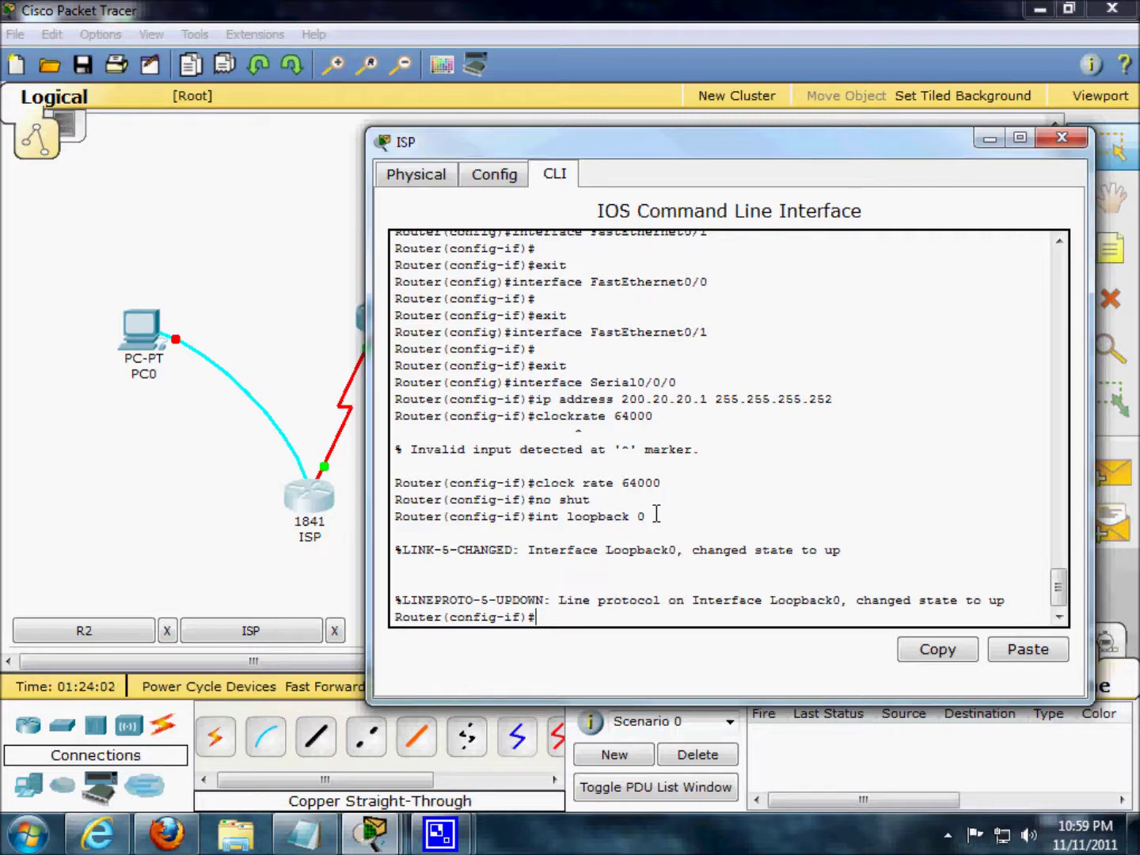
{"action": "type", "text": "ip address 138.25."}
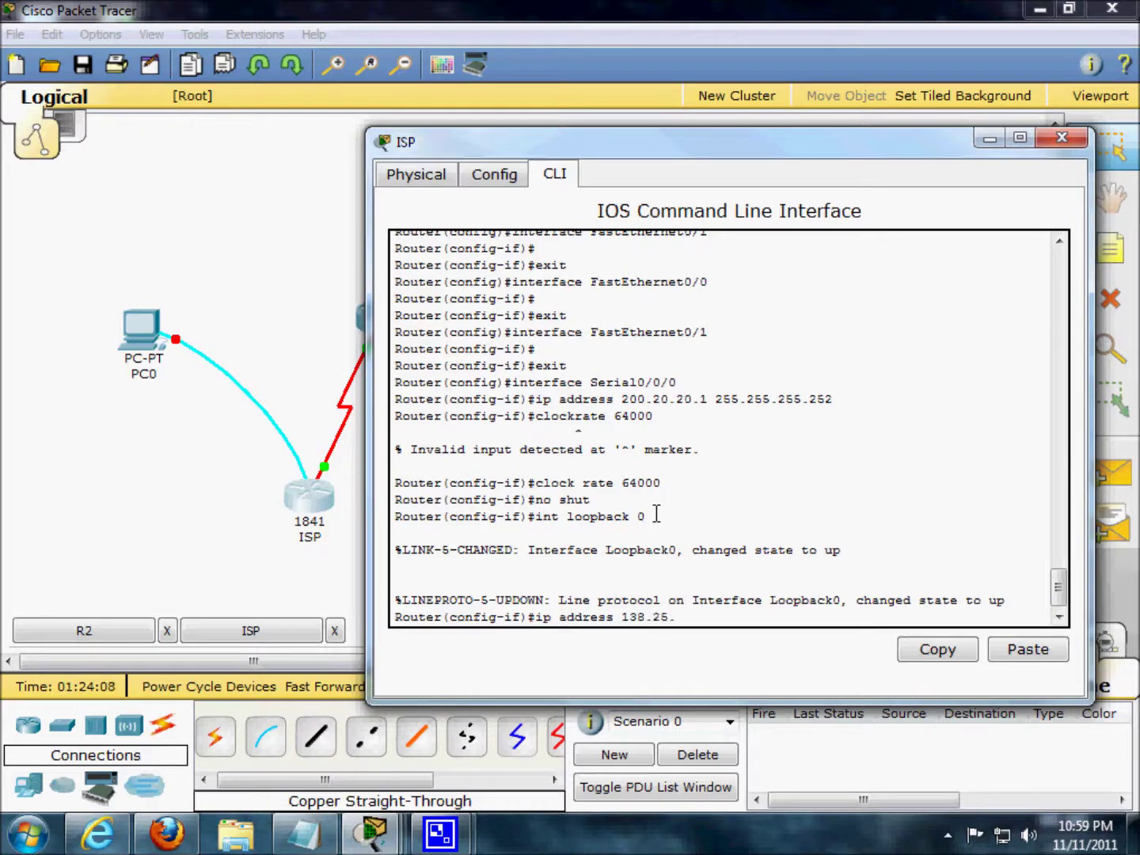
{"action": "type", "text": "6.33 255.255.255.255.255"}
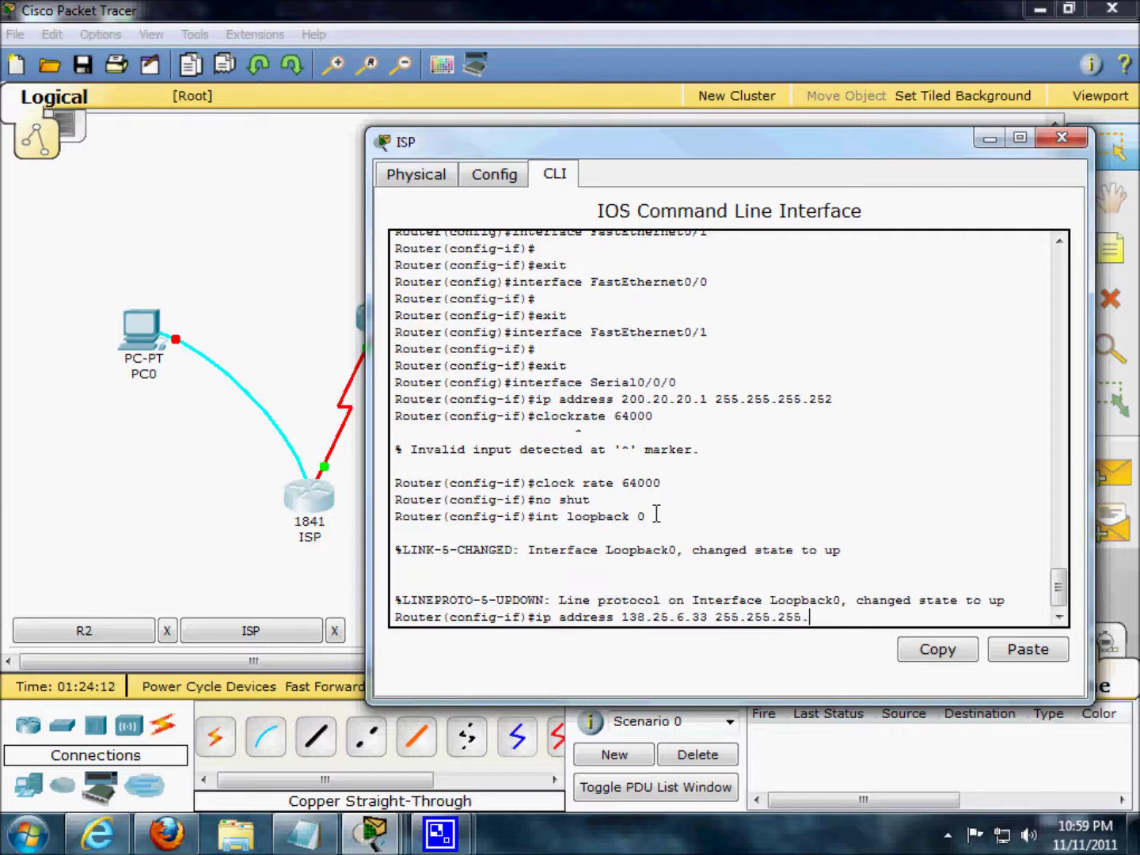
{"action": "key", "text": "Return"}
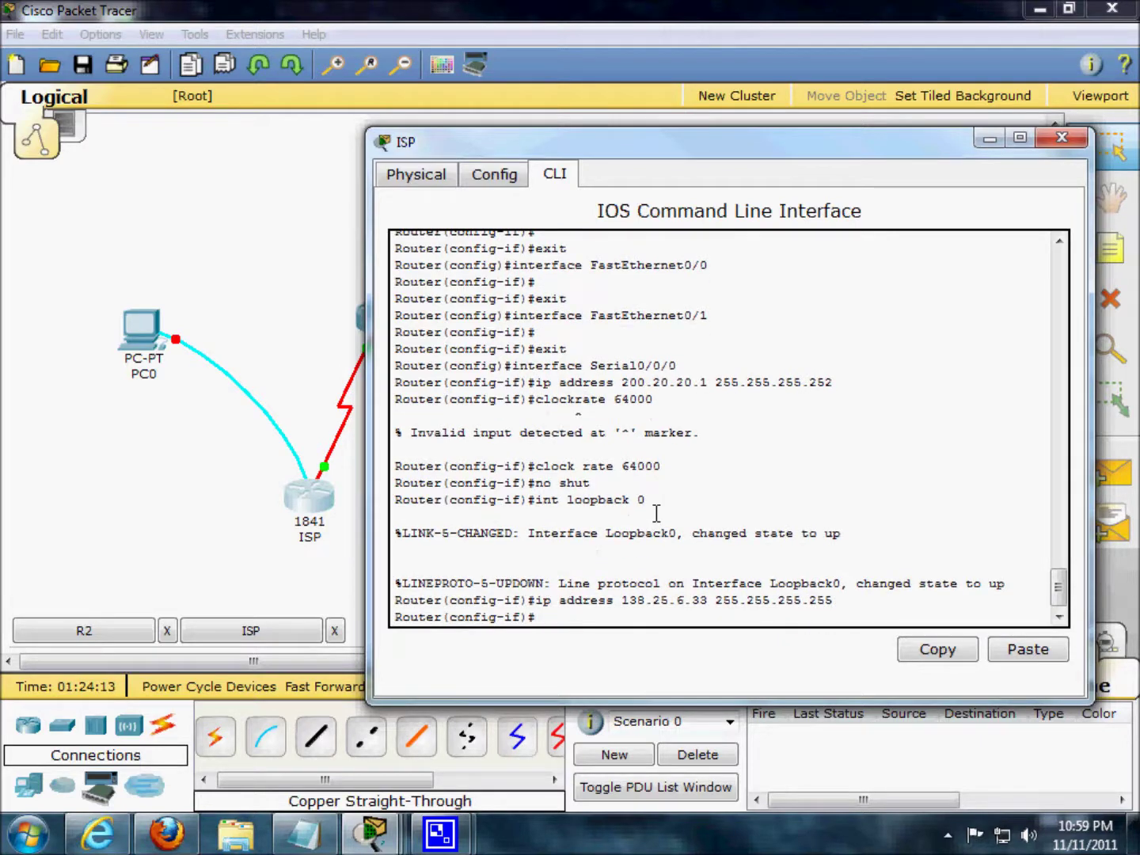
{"action": "type", "text": "exit"}
{"action": "key", "text": "Return"}
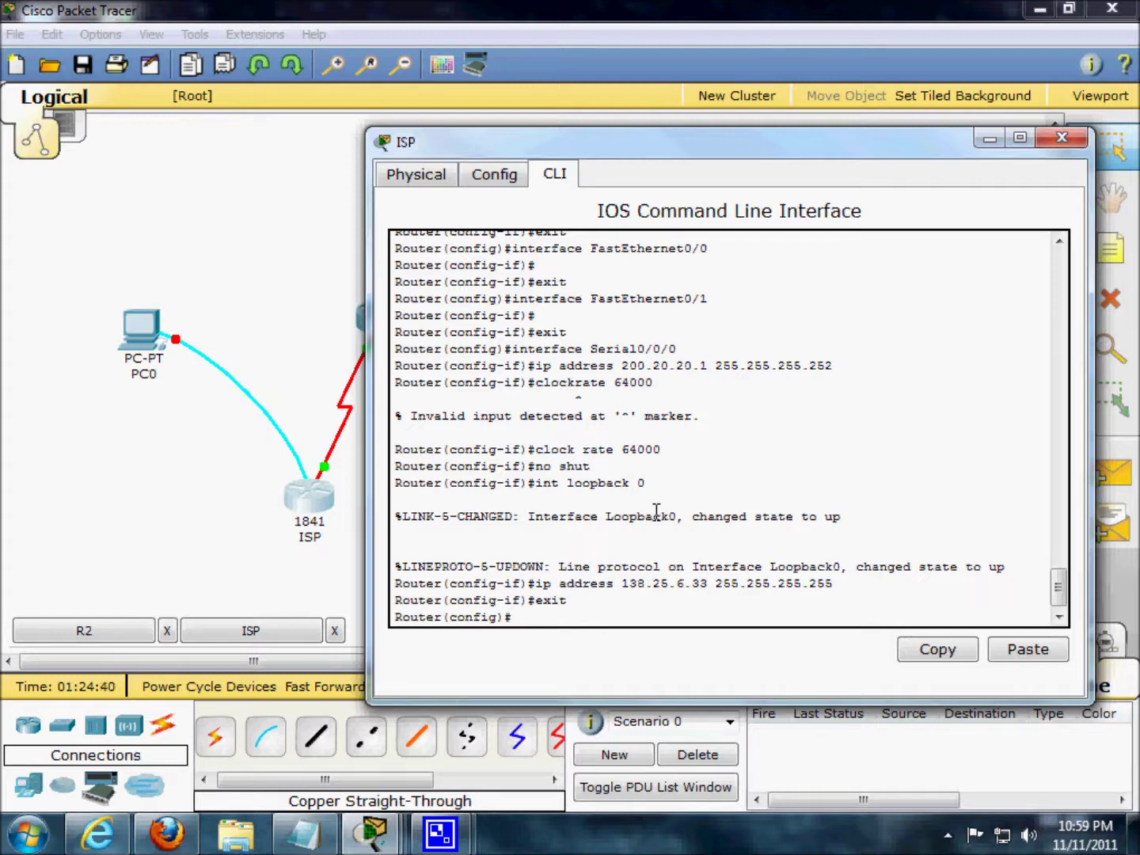
Add a static route to 192.168.0.0 255.255.255.0 via 200.20.20.2
{"action": "type", "text": "ip route 192.168.0.0 25"}
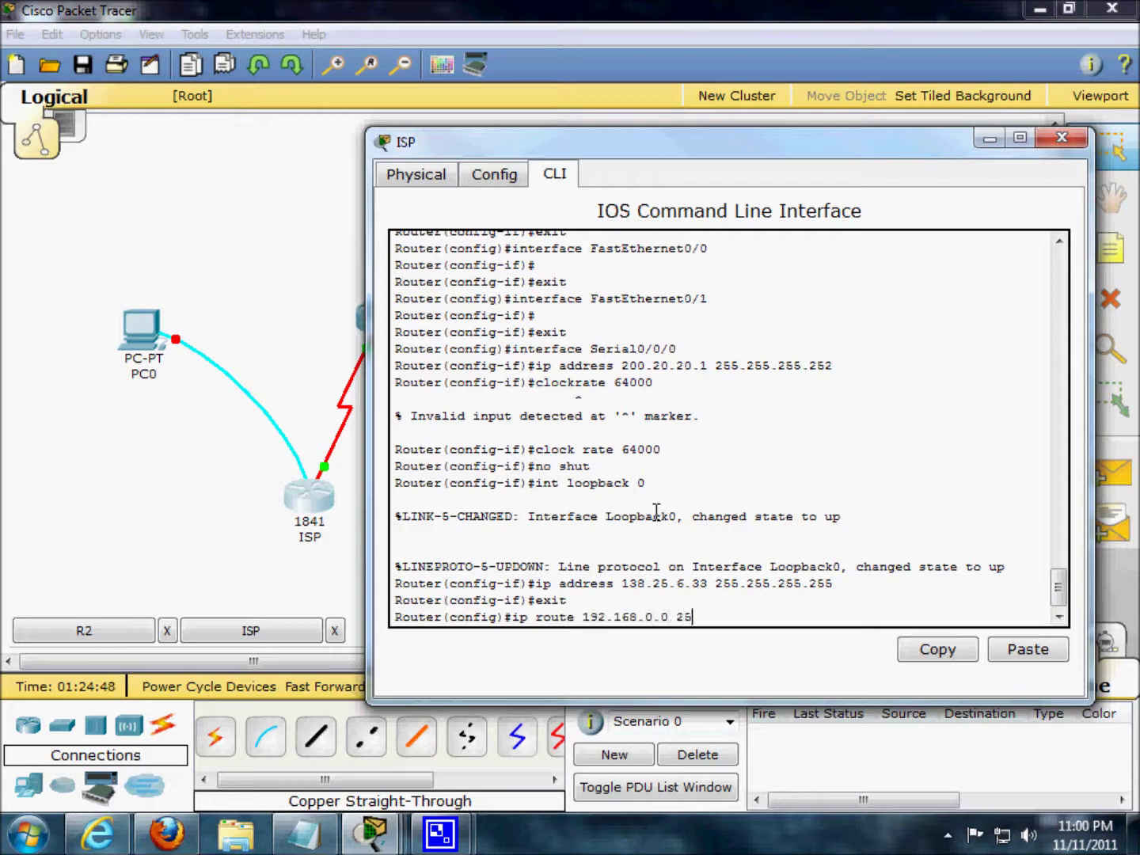
{"action": "type", "text": "5.255.255.0 200"}
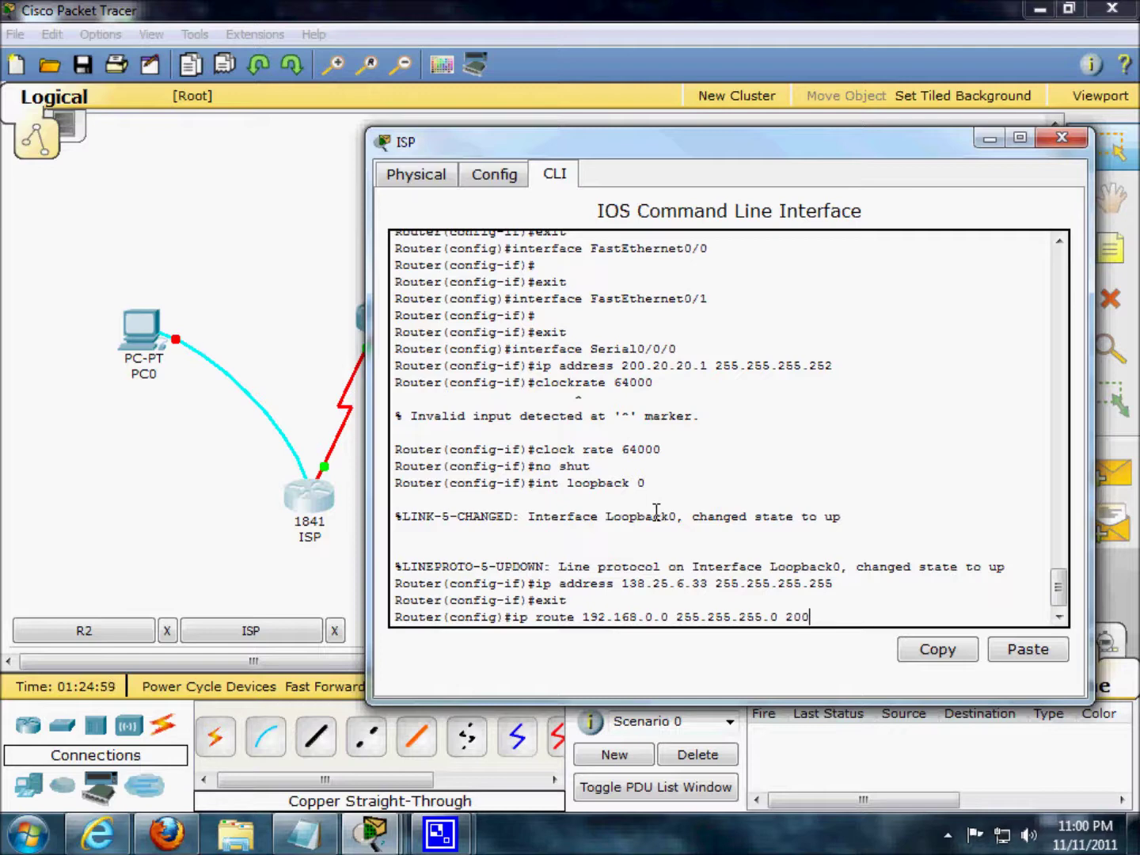
{"action": "type", "text": "23"}
{"action": "type", "text": ".20.20.2"}
{"action": "key", "text": "Return"}
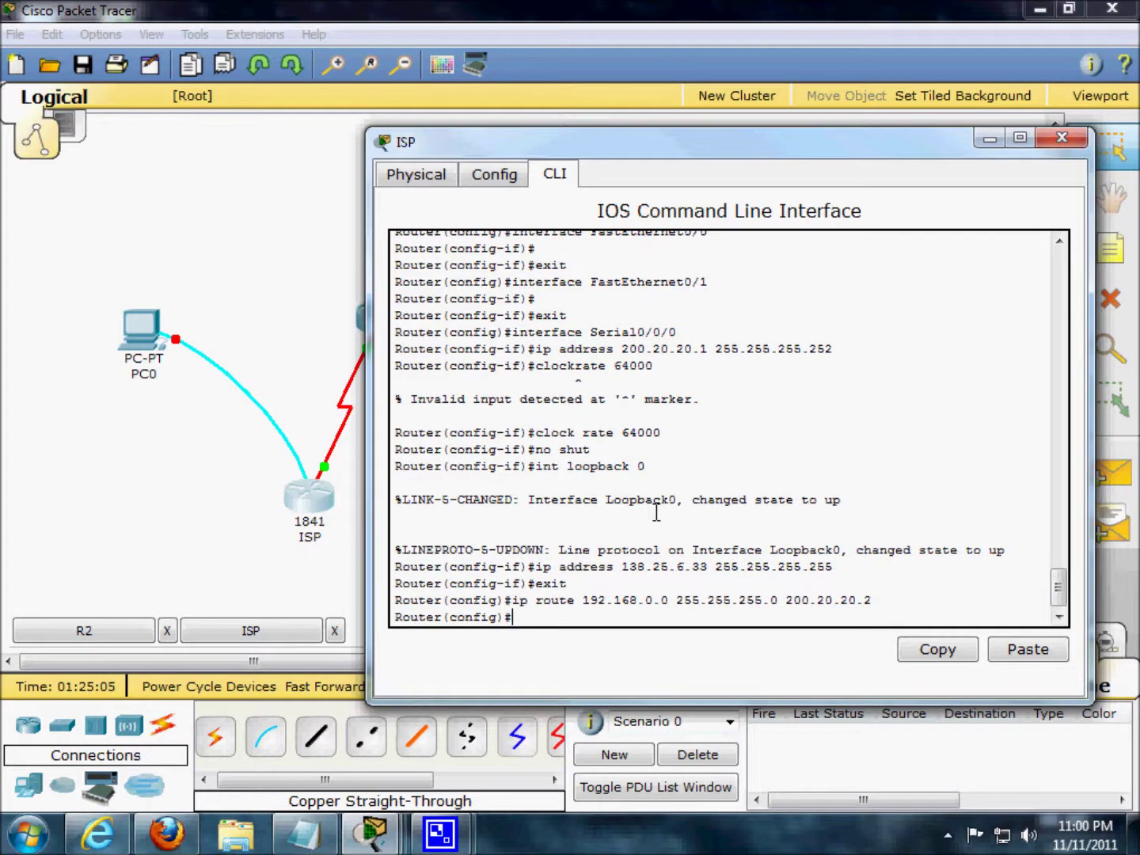
Add a second static route to 192.168.1.0 255.255.255.0 via 200.20.20.2
{"action": "key", "text": "Up"}
{"action": "key", "text": "Left"}
{"action": "key", "text": "Left"}
{"action": "key", "text": "Left"}
{"action": "key", "text": "Left"}
{"action": "key", "text": "Left"}
{"action": "key", "text": "Left"}
{"action": "key", "text": "Left"}
{"action": "key", "text": "Left"}
{"action": "key", "text": "Left"}
{"action": "key", "text": "Left"}
{"action": "key", "text": "Left"}
{"action": "key", "text": "Left"}
{"action": "key", "text": "Left"}
{"action": "key", "text": "Left"}
{"action": "key", "text": "Left"}
{"action": "key", "text": "Left"}
{"action": "key", "text": "Left"}
{"action": "key", "text": "Left"}
{"action": "key", "text": "Left"}
{"action": "key", "text": "Left"}
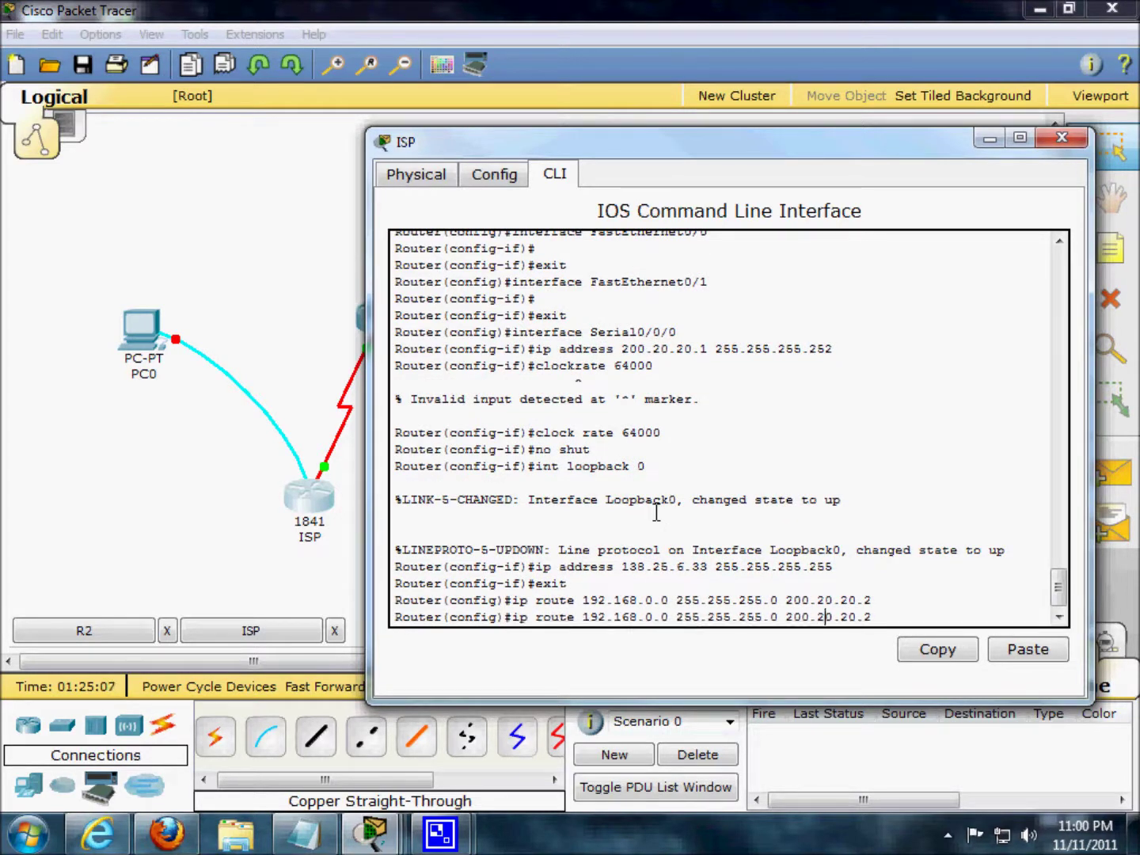
{"action": "key", "text": "Left"}
{"action": "key", "text": "Left"}
{"action": "key", "text": "Left"}
{"action": "key", "text": "Left"}
{"action": "key", "text": "Left"}
{"action": "key", "text": "Left"}
{"action": "key", "text": "Left"}
{"action": "key", "text": "Right"}
{"action": "key", "text": "Right"}
{"action": "key", "text": "Down"}
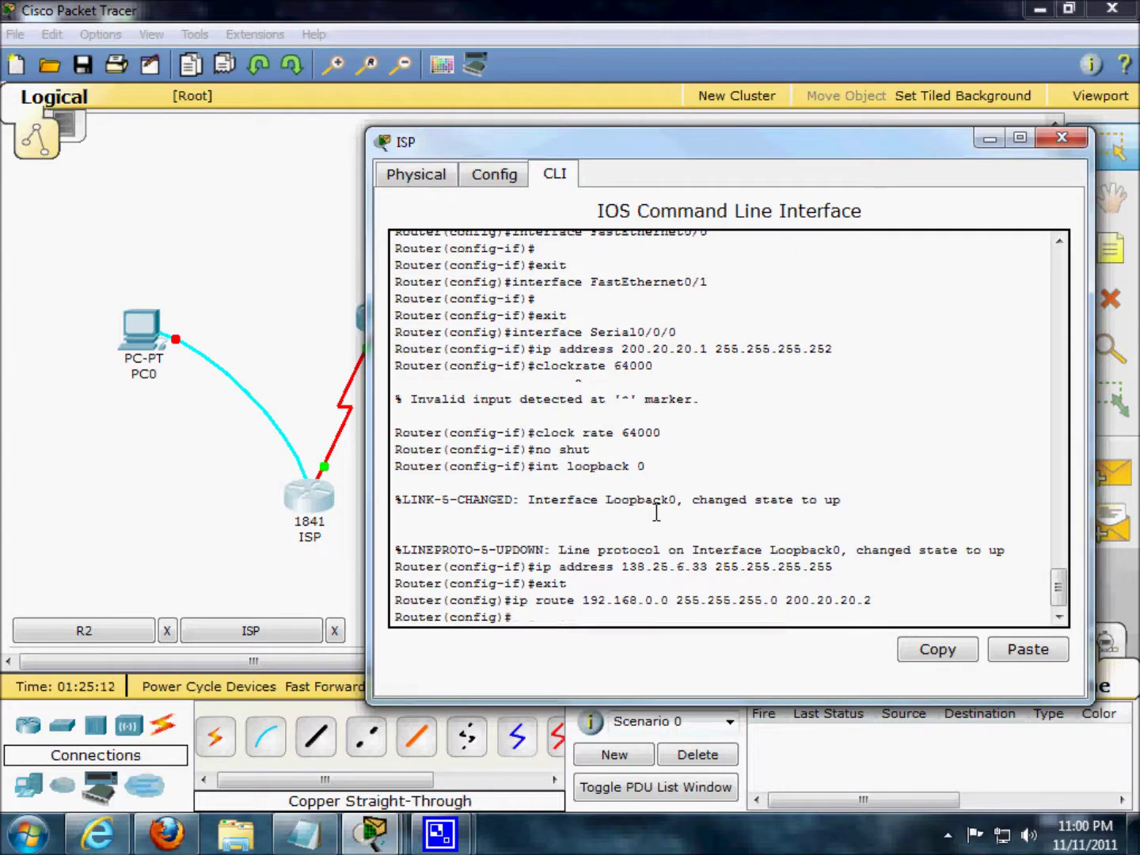
{"action": "key", "text": "Up"}
{"action": "key", "text": "Left"}
{"action": "key", "text": "Left"}
{"action": "key", "text": "Left"}
{"action": "key", "text": "Left"}
{"action": "key", "text": "Left"}
{"action": "key", "text": "Left"}
{"action": "key", "text": "Left"}
{"action": "key", "text": "Left"}
{"action": "key", "text": "Left"}
{"action": "key", "text": "Left"}
{"action": "key", "text": "Left"}
{"action": "key", "text": "Left"}
{"action": "key", "text": "Left"}
{"action": "key", "text": "Left"}
{"action": "key", "text": "Left"}
{"action": "key", "text": "Left"}
{"action": "key", "text": "Left"}
{"action": "key", "text": "Left"}
{"action": "key", "text": "Left"}
{"action": "key", "text": "Left"}
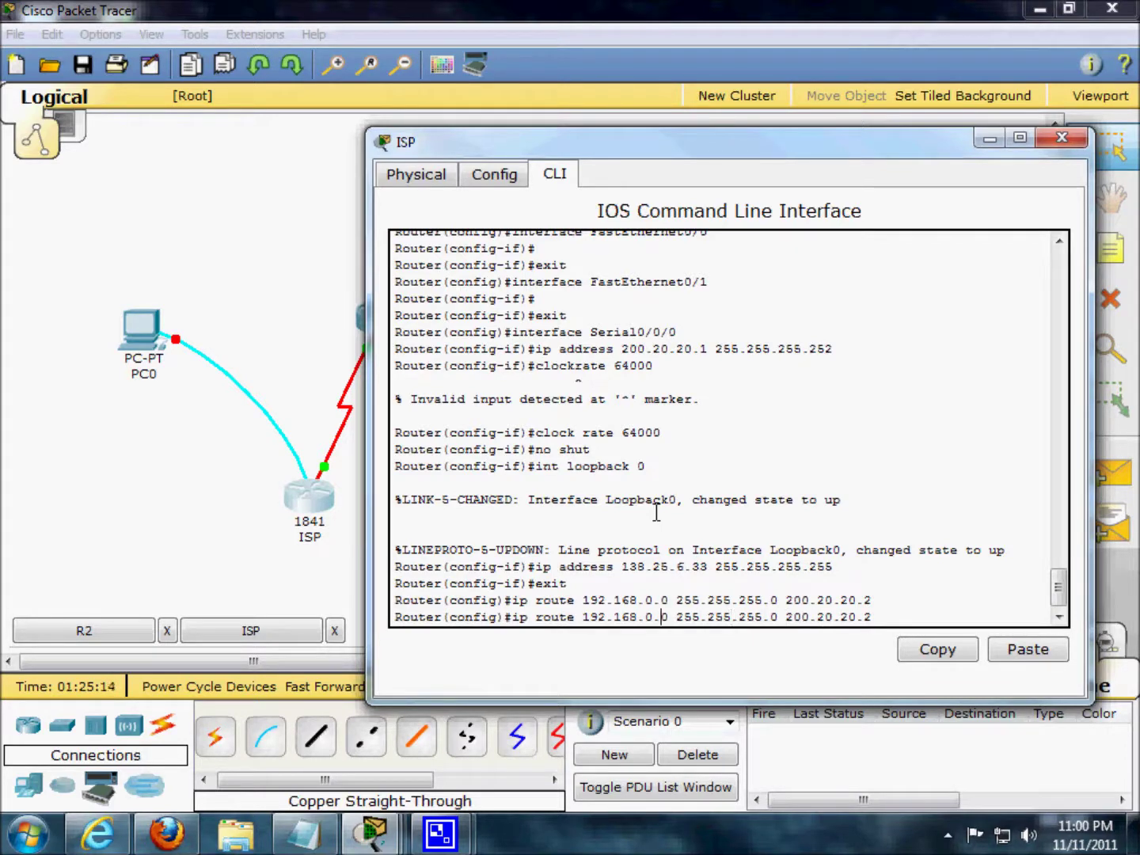
{"action": "key", "text": "BackSpace"}
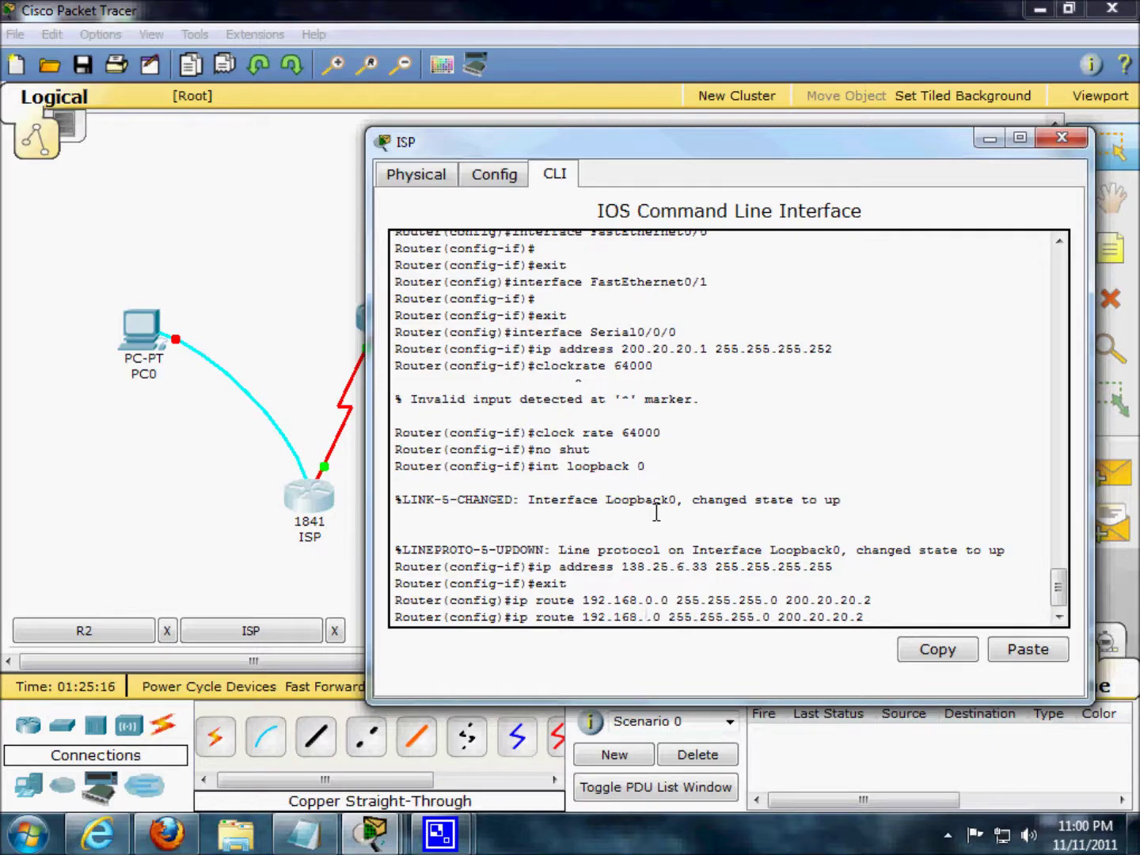
{"action": "type", "text": "1"}
{"action": "key", "text": "Right"}
{"action": "key", "text": "Right"}
{"action": "key", "text": "Right"}
{"action": "key", "text": "Right"}
{"action": "key", "text": "Right"}
{"action": "key", "text": "Right"}
{"action": "key", "text": "Right"}
{"action": "key", "text": "Right"}
{"action": "key", "text": "Right"}
{"action": "key", "text": "Right"}
{"action": "key", "text": "Right"}
{"action": "key", "text": "Right"}
{"action": "key", "text": "Right"}
{"action": "key", "text": "Right"}
{"action": "key", "text": "Right"}
{"action": "key", "text": "Right"}
{"action": "key", "text": "Right"}
{"action": "key", "text": "Right"}
{"action": "key", "text": "Right"}
{"action": "key", "text": "Right"}
{"action": "key", "text": "Right"}
{"action": "key", "text": "Right"}
{"action": "key", "text": "Right"}
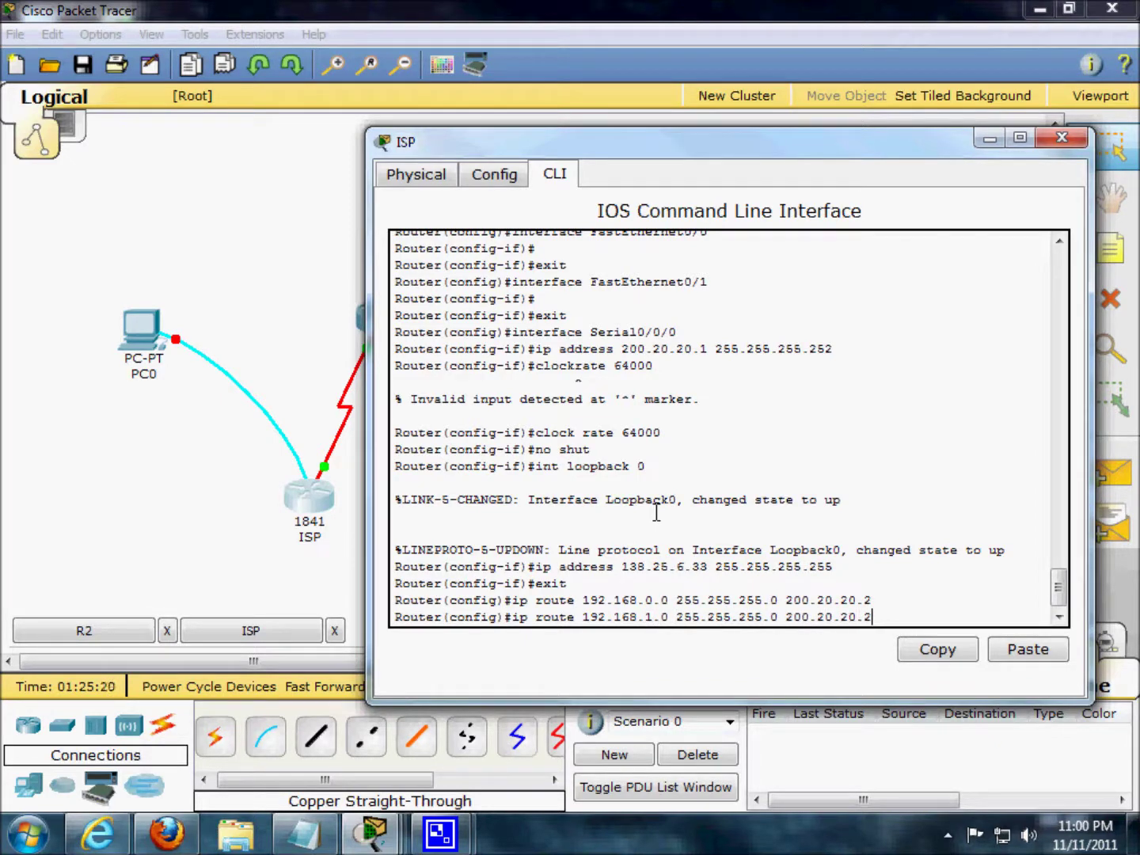
{"action": "key", "text": "Return"}
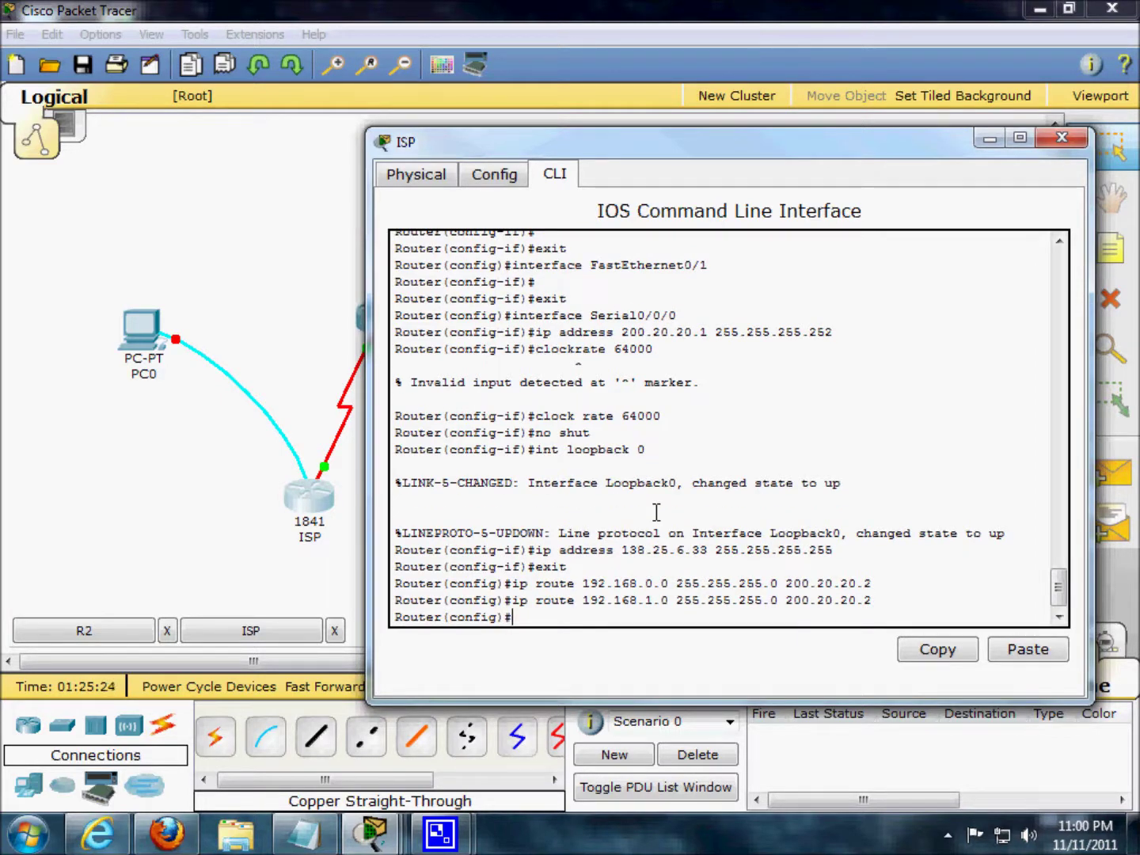
Save the ISP configuration with do wr, exit configuration mode and close the window
{"action": "type", "text": "do wr"}
{"action": "key", "text": "Return"}
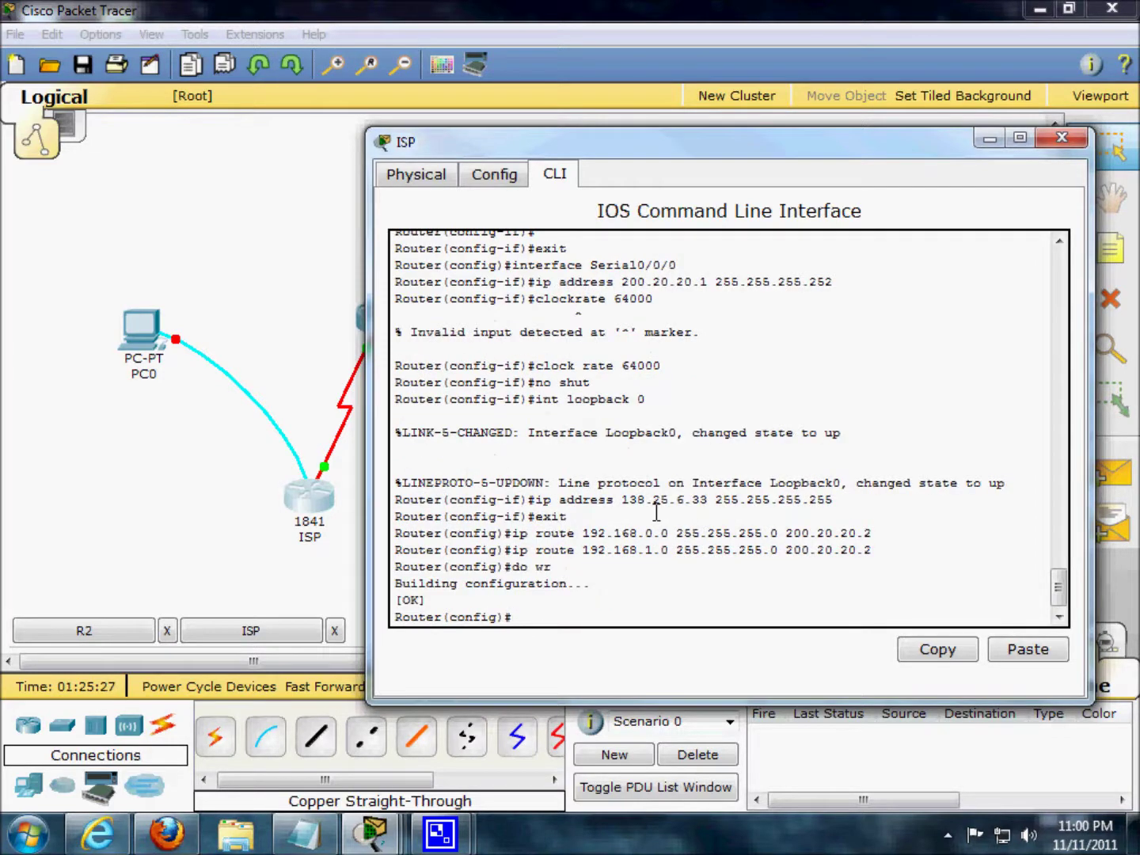
{"action": "type", "text": "exit"}
{"action": "key", "text": "Return"}
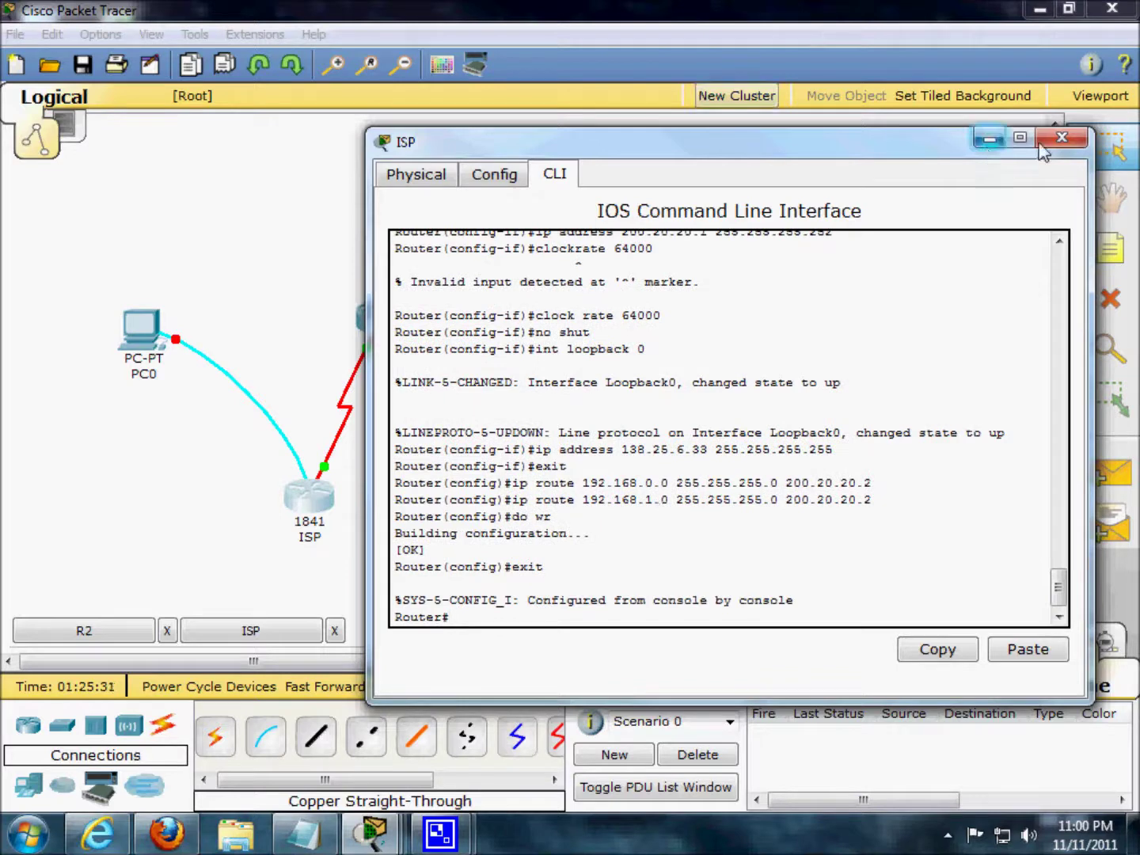
{"action": "left_click", "coordinate": [1061, 139]}
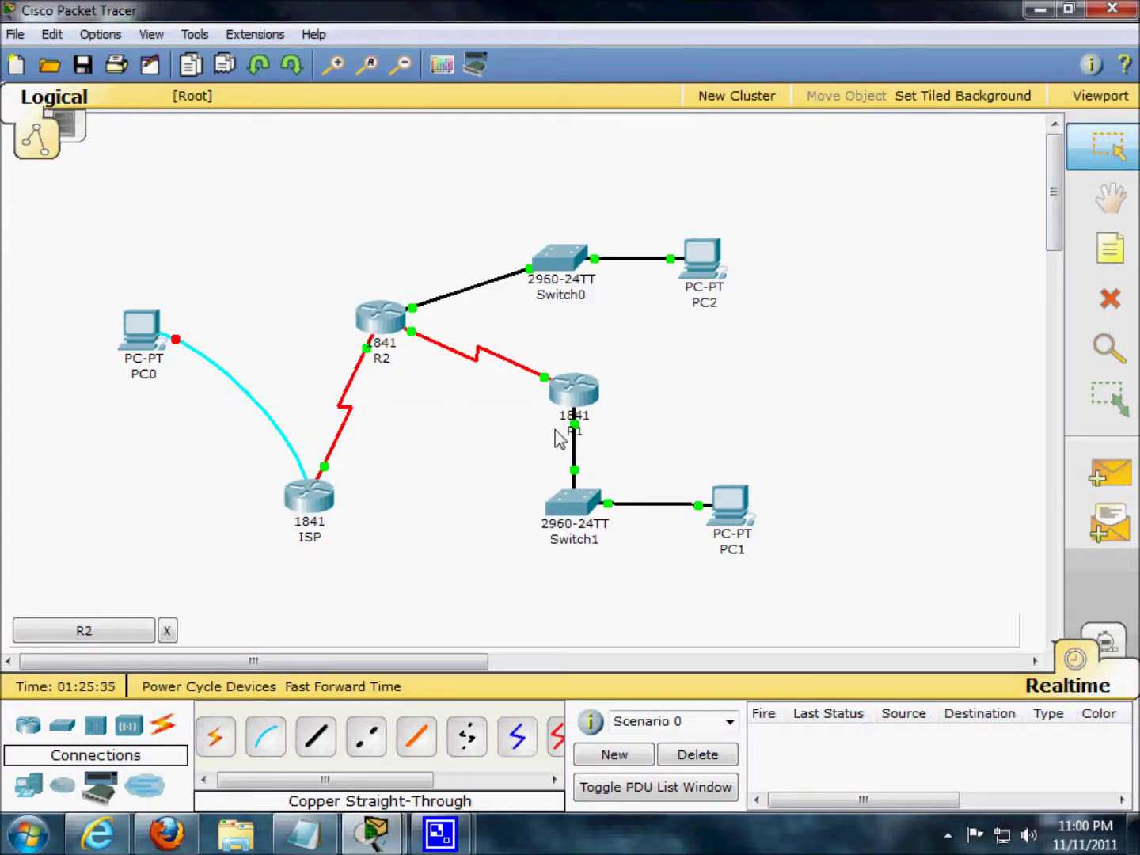
Open R2's command line and enter global configuration with en and conf t
{"action": "left_click", "coordinate": [379, 329]}
{"action": "left_click", "coordinate": [218, 76]}
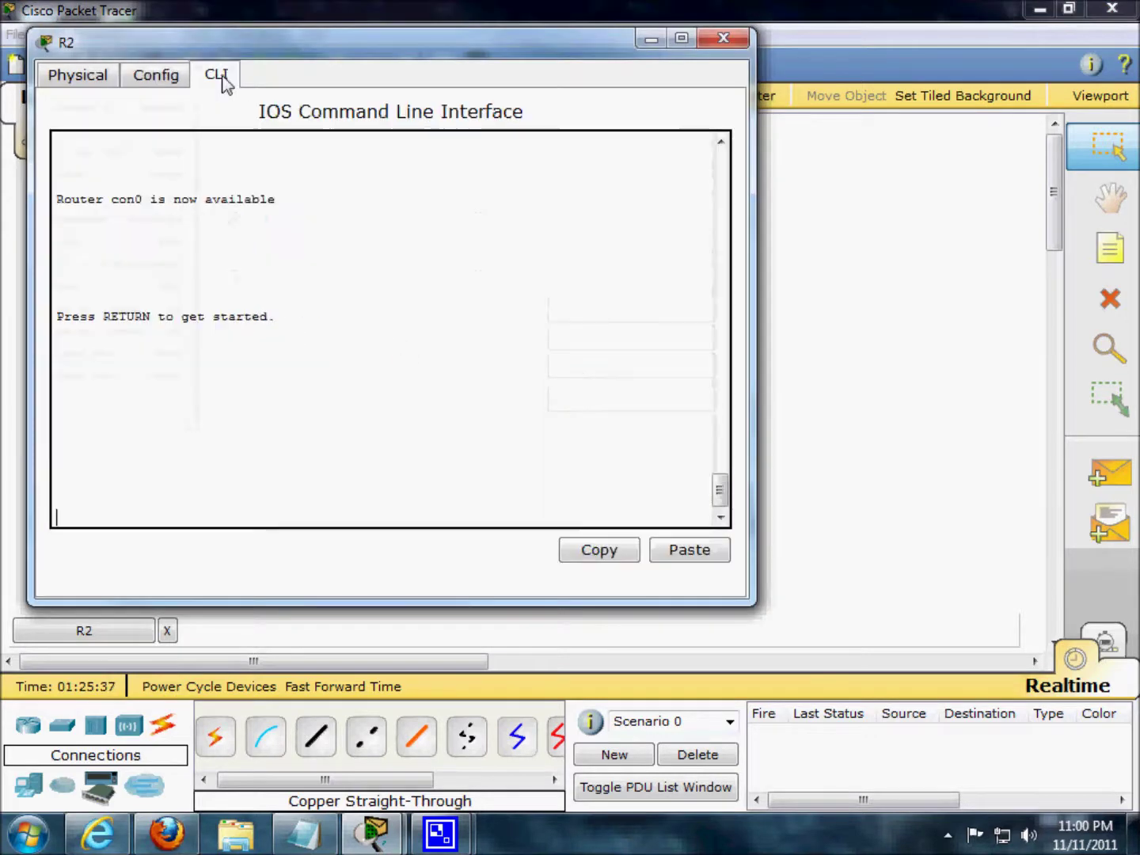
{"action": "key", "text": "Return"}
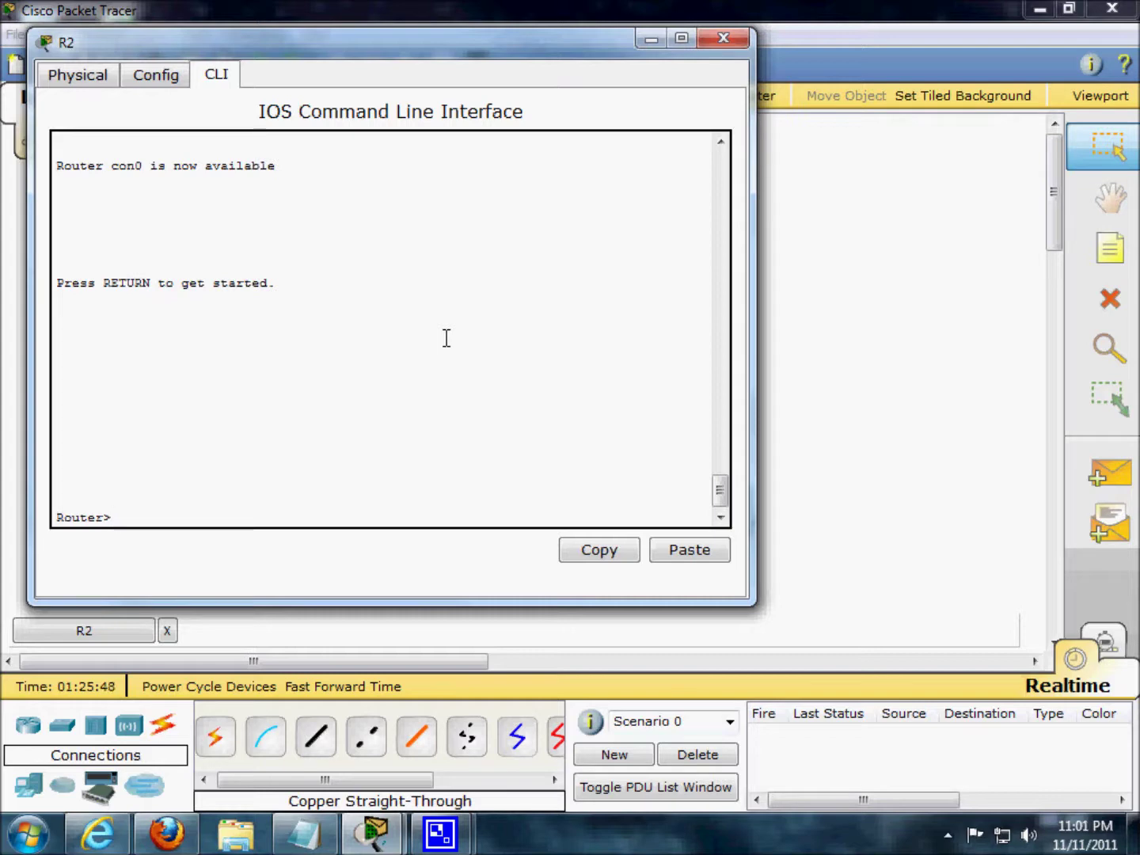
{"action": "type", "text": "en"}
{"action": "key", "text": "Return"}
{"action": "type", "text": "conf t"}
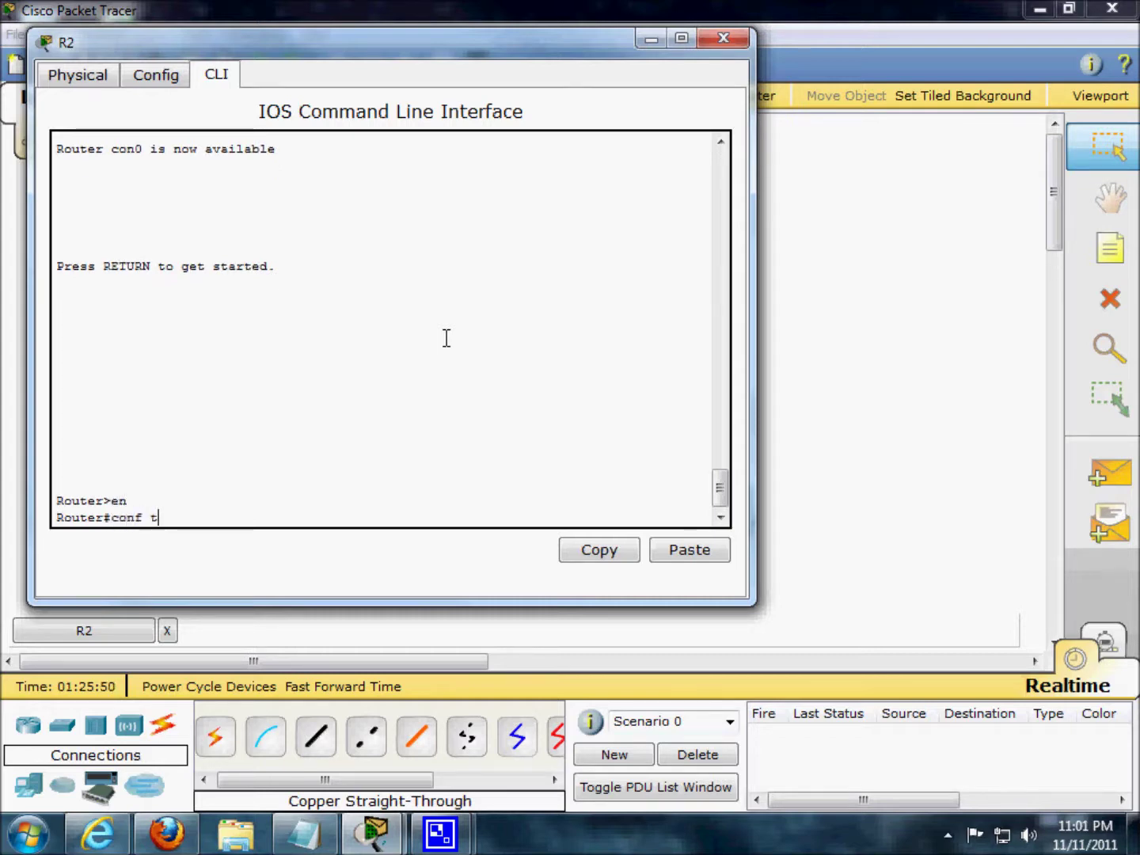
{"action": "key", "text": "Return"}
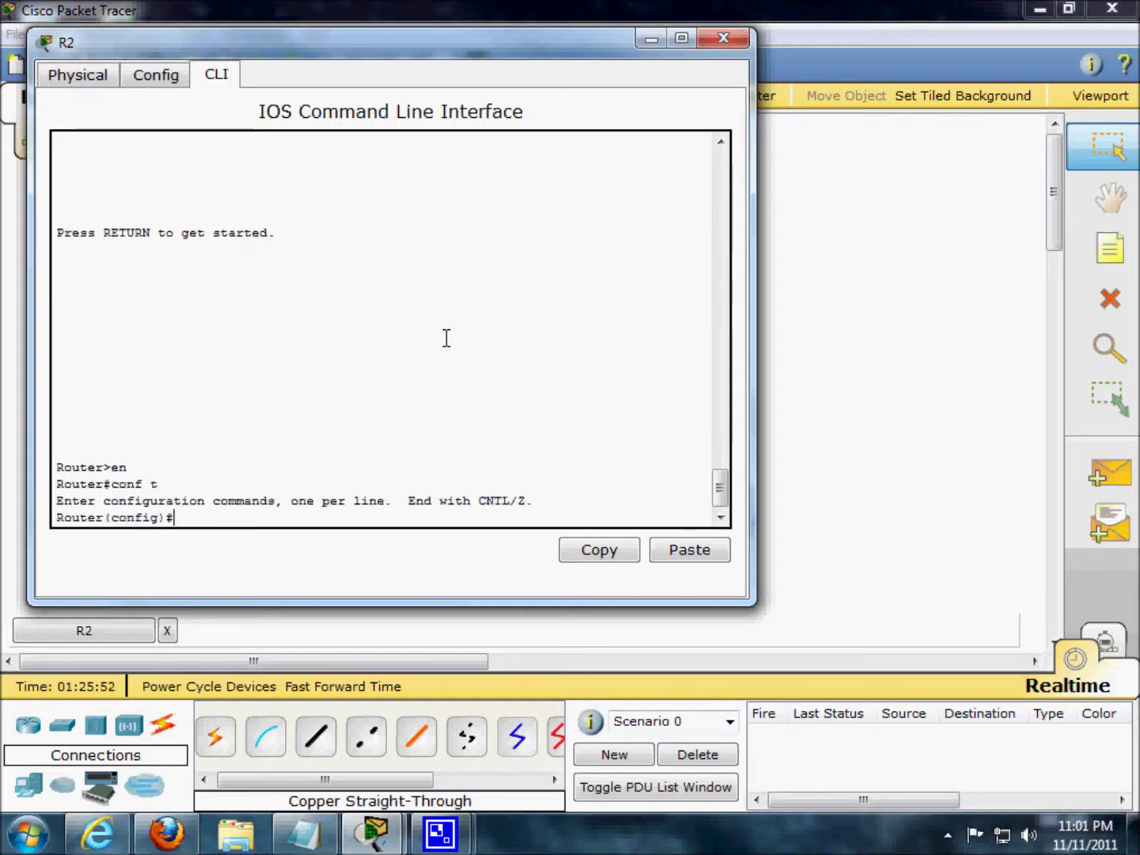
Create Loopback0 on R2 with address 192.168.31.11 255.255.255.255
{"action": "type", "text": "int"}
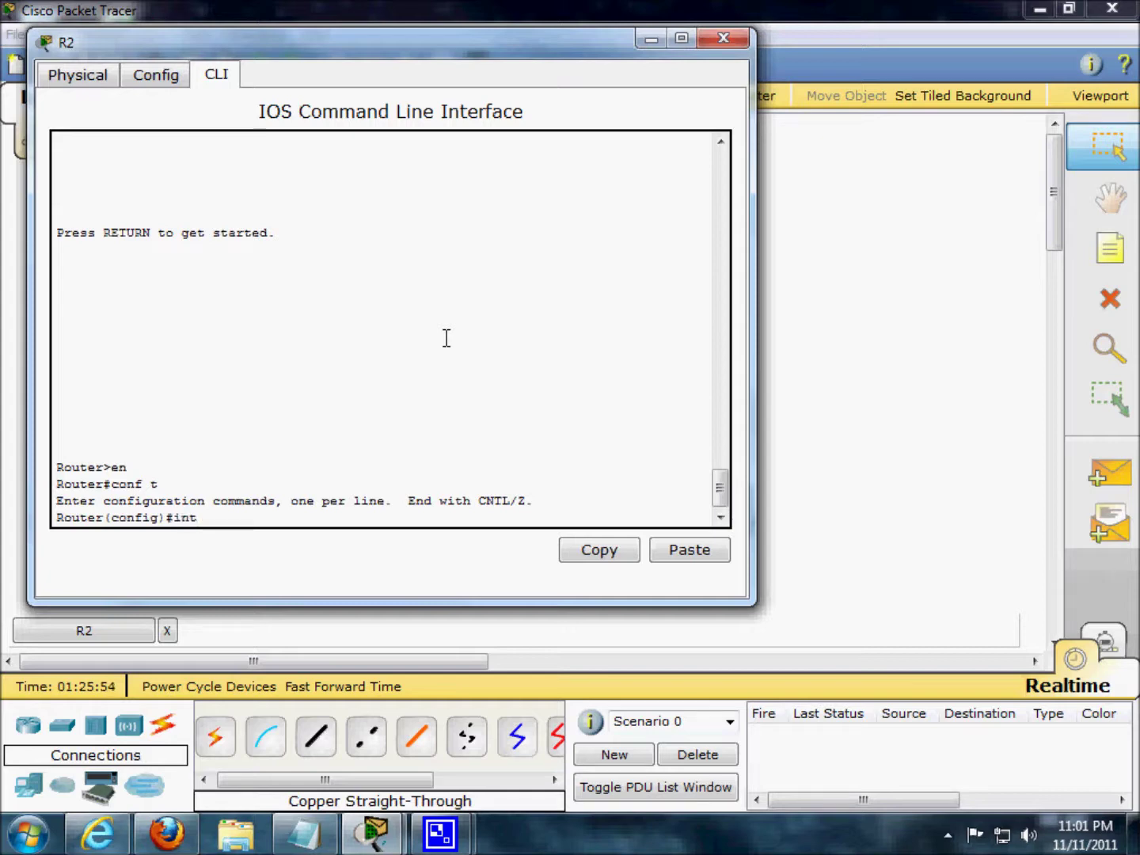
{"action": "type", "text": " loopback 0"}
{"action": "key", "text": "Return"}
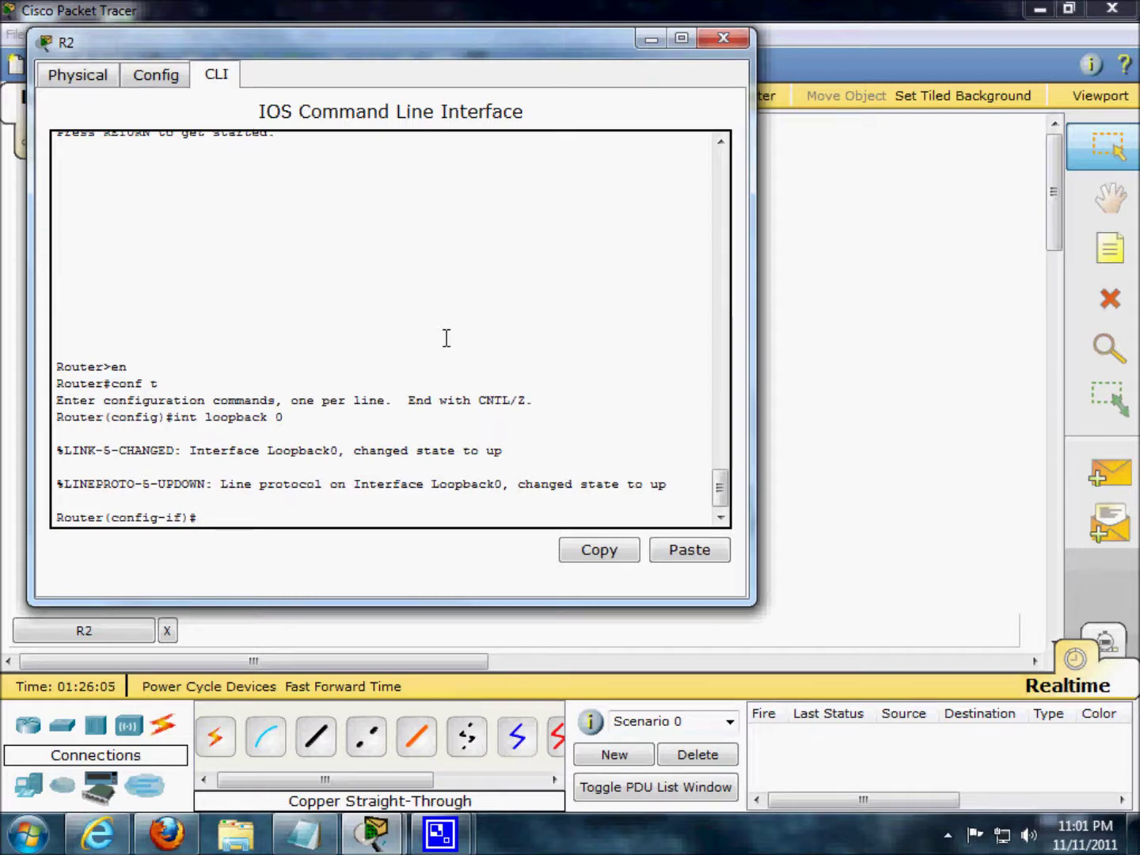
{"action": "type", "text": "ip address "}
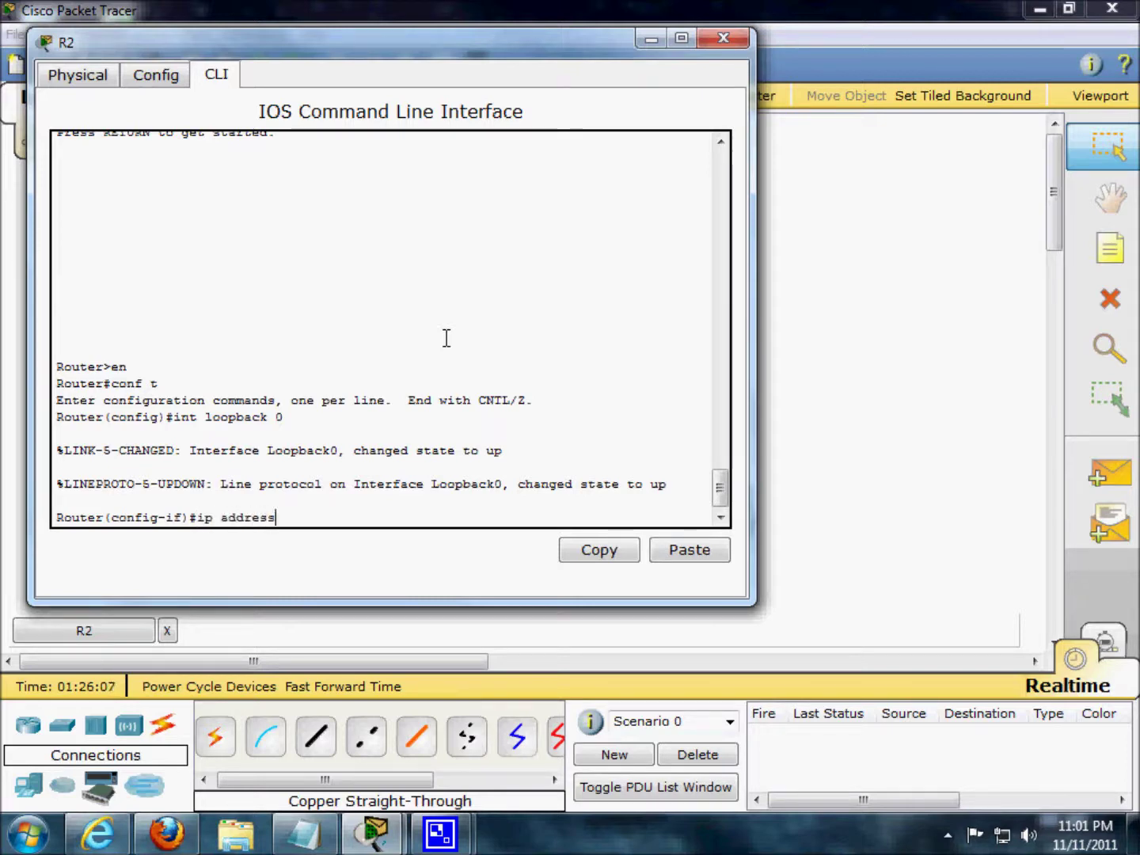
{"action": "type", "text": "192.168.31.11"}
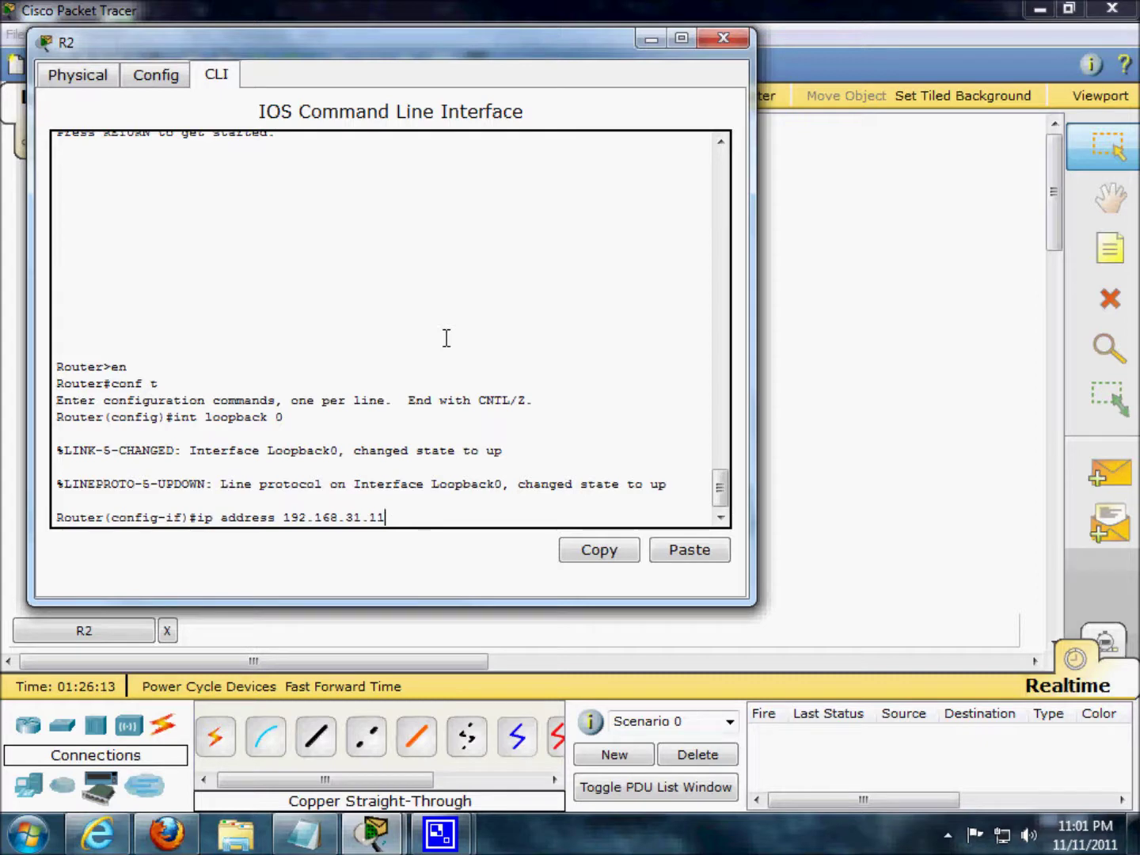
{"action": "type", "text": " 255.255.255.255"}
{"action": "key", "text": "Return"}
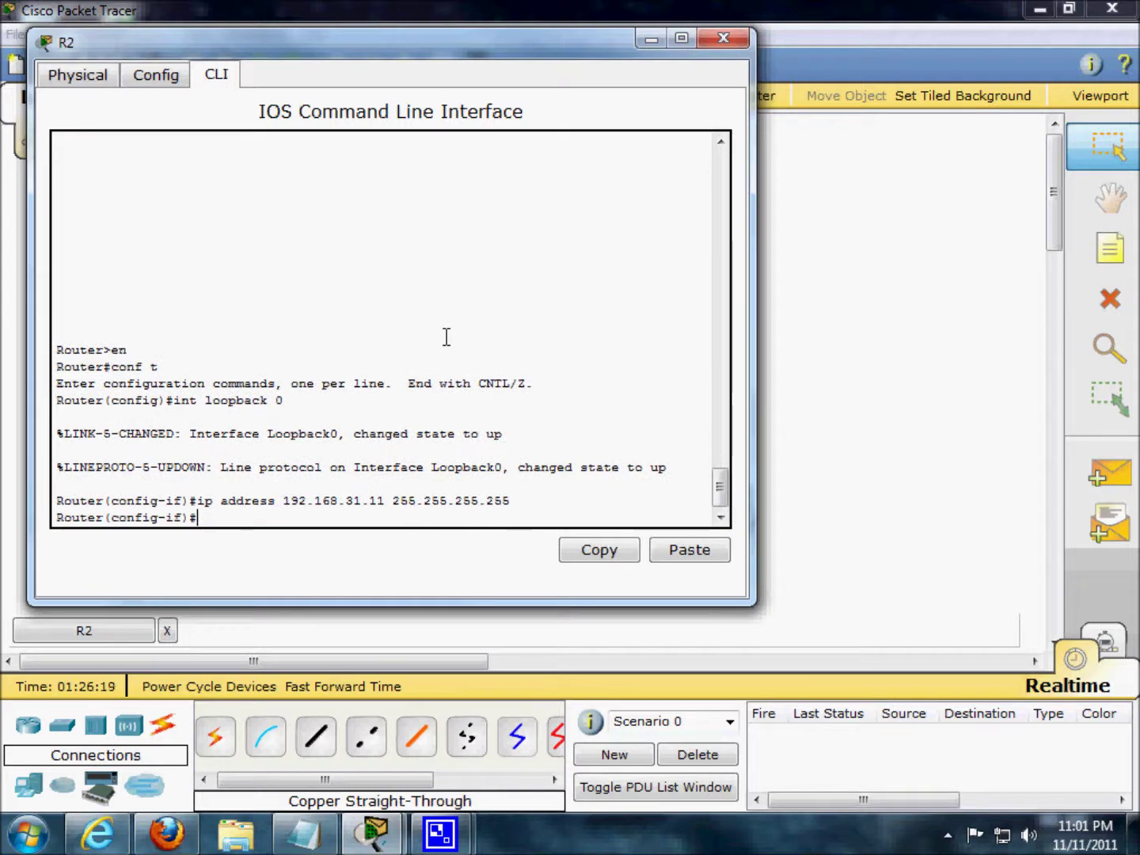
{"action": "type", "text": "int s"}
{"action": "left_click_drag", "start_coordinate": [264, 39], "coordinate": [693, 119]}
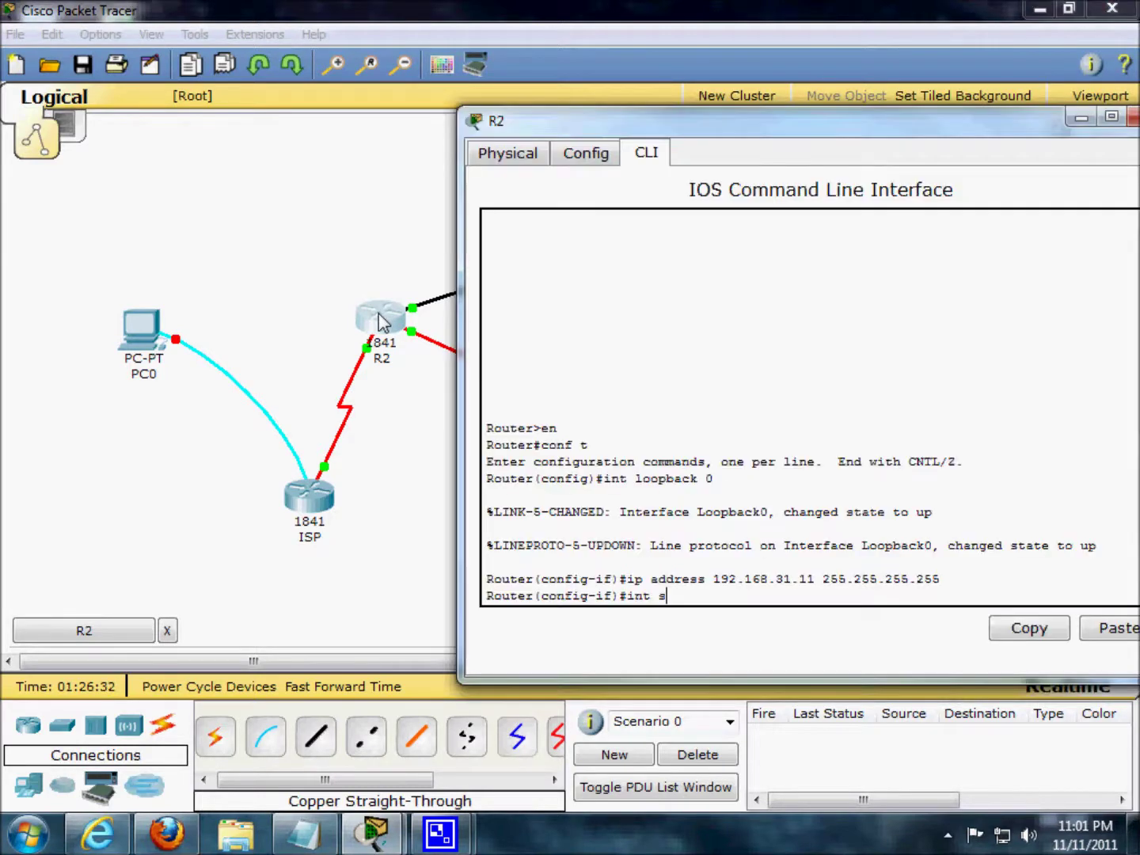
Check R2's Serial0/0/0 settings (192.168.1.2 255.255.255.252) in Config, then return to the CLI
{"action": "left_click", "coordinate": [507, 154]}
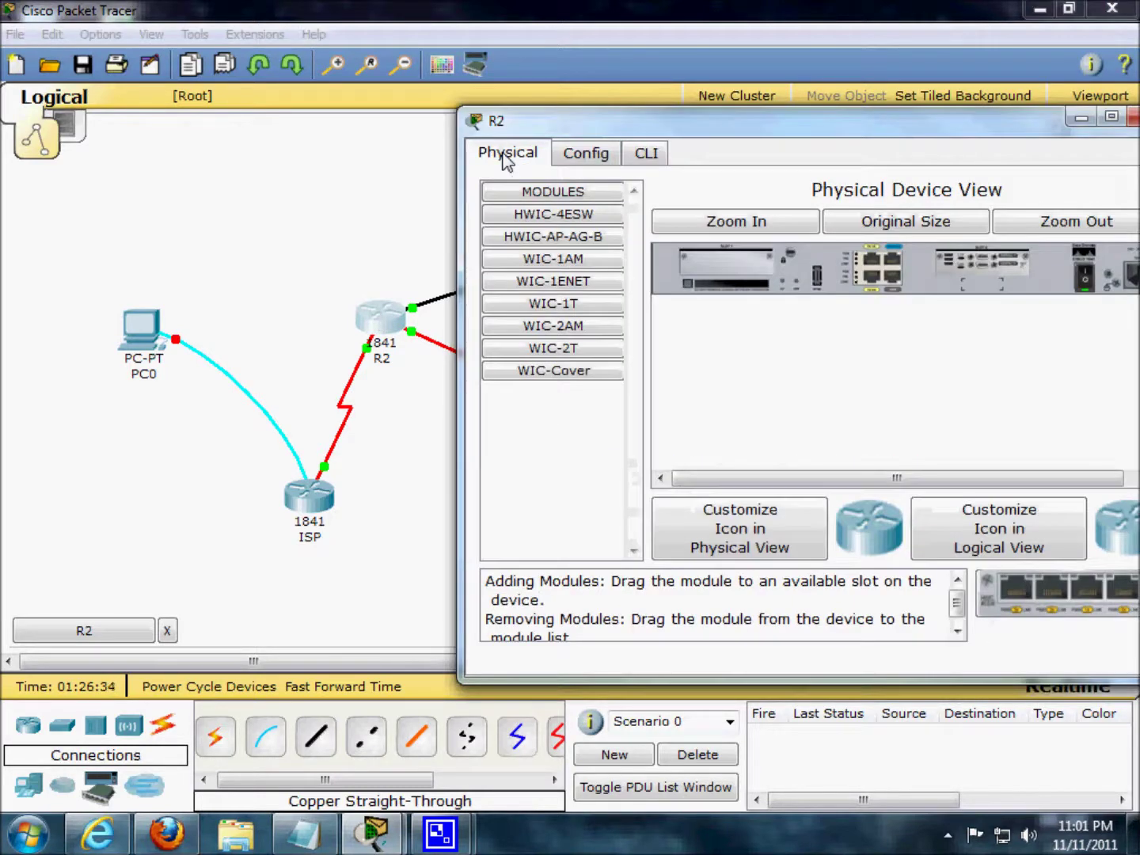
{"action": "left_click", "coordinate": [588, 158]}
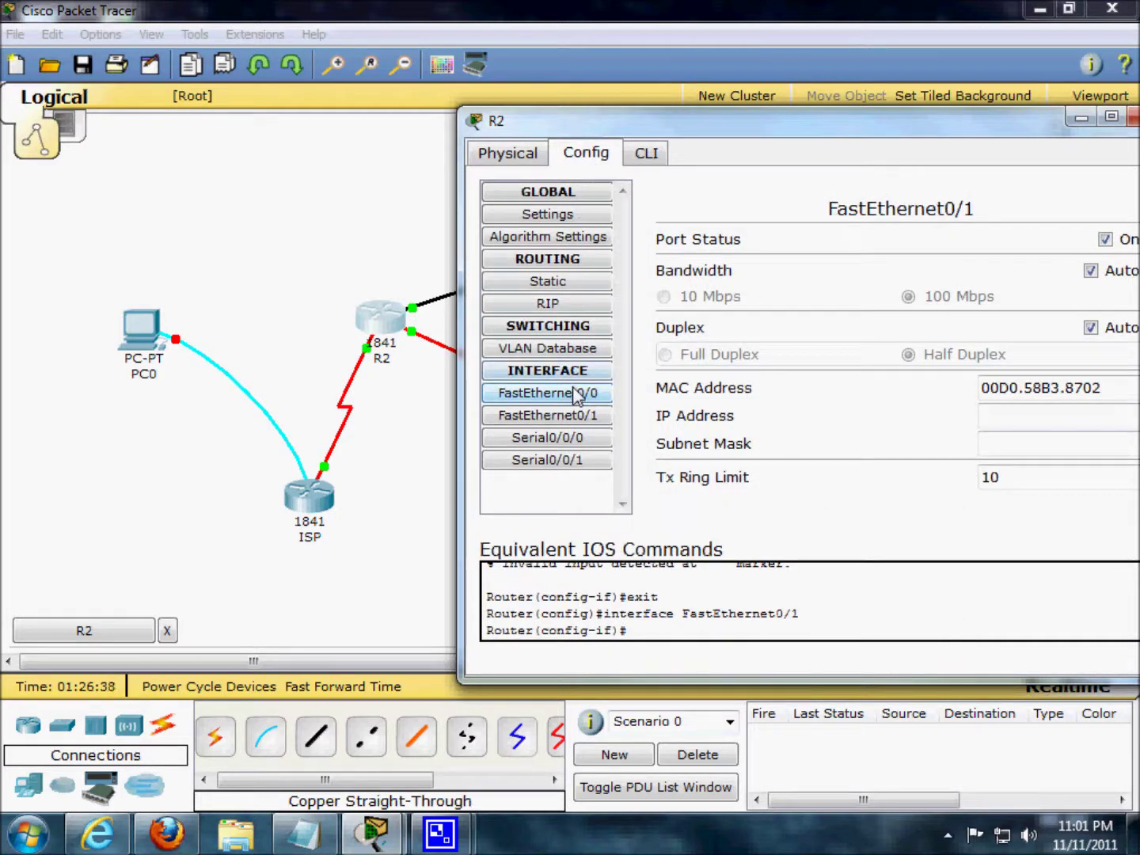
{"action": "left_click", "coordinate": [562, 439]}
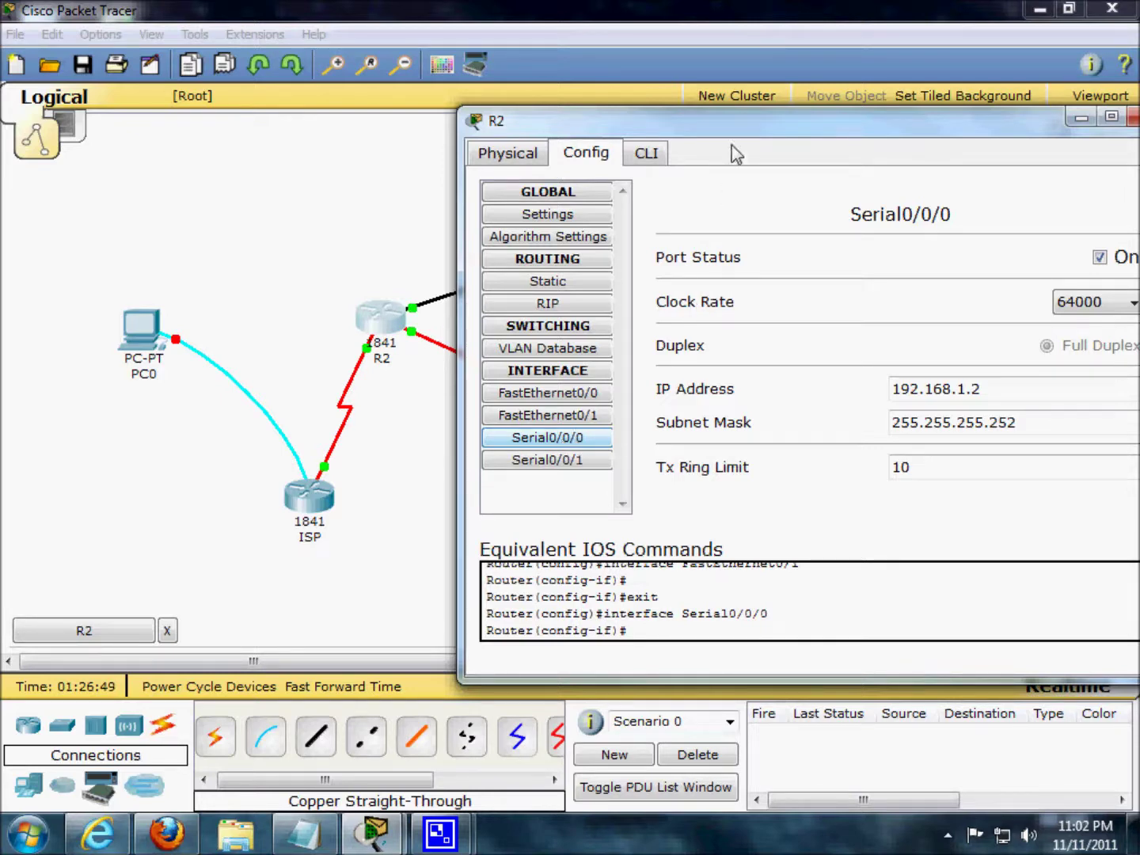
{"action": "left_click", "coordinate": [647, 155]}
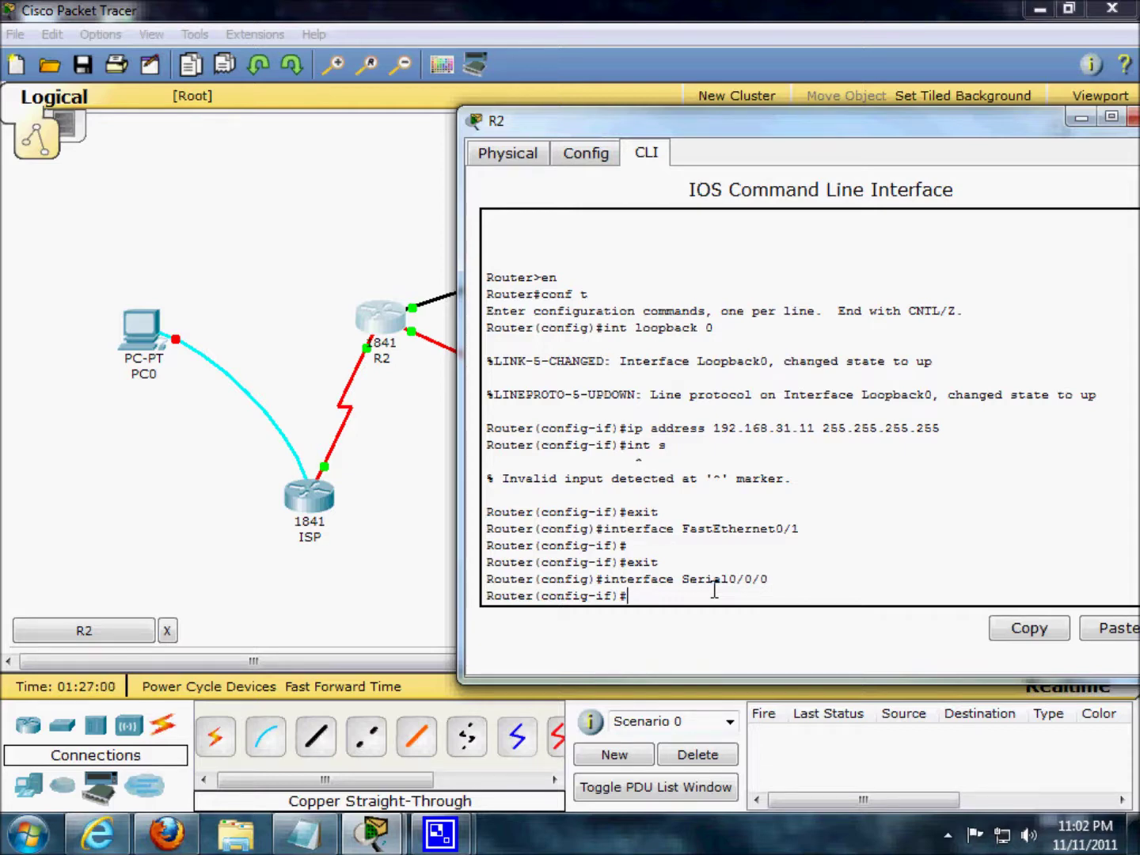
Assign 192.168.1.1 255.255.255.252 to R2's Serial0/0/0, correcting the mistyped mask
{"action": "type", "text": "ip address 192.168.1.1 25"}
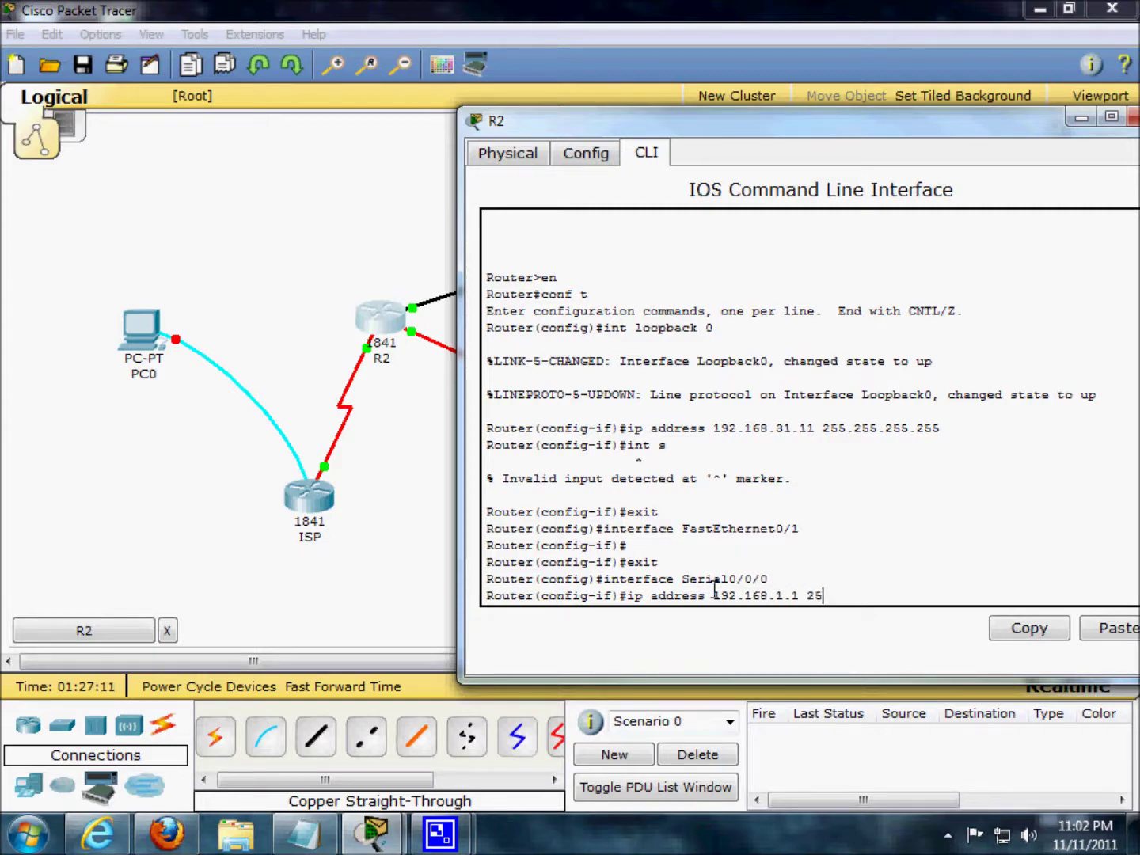
{"action": "type", "text": ".255.252"}
{"action": "key", "text": "Return"}
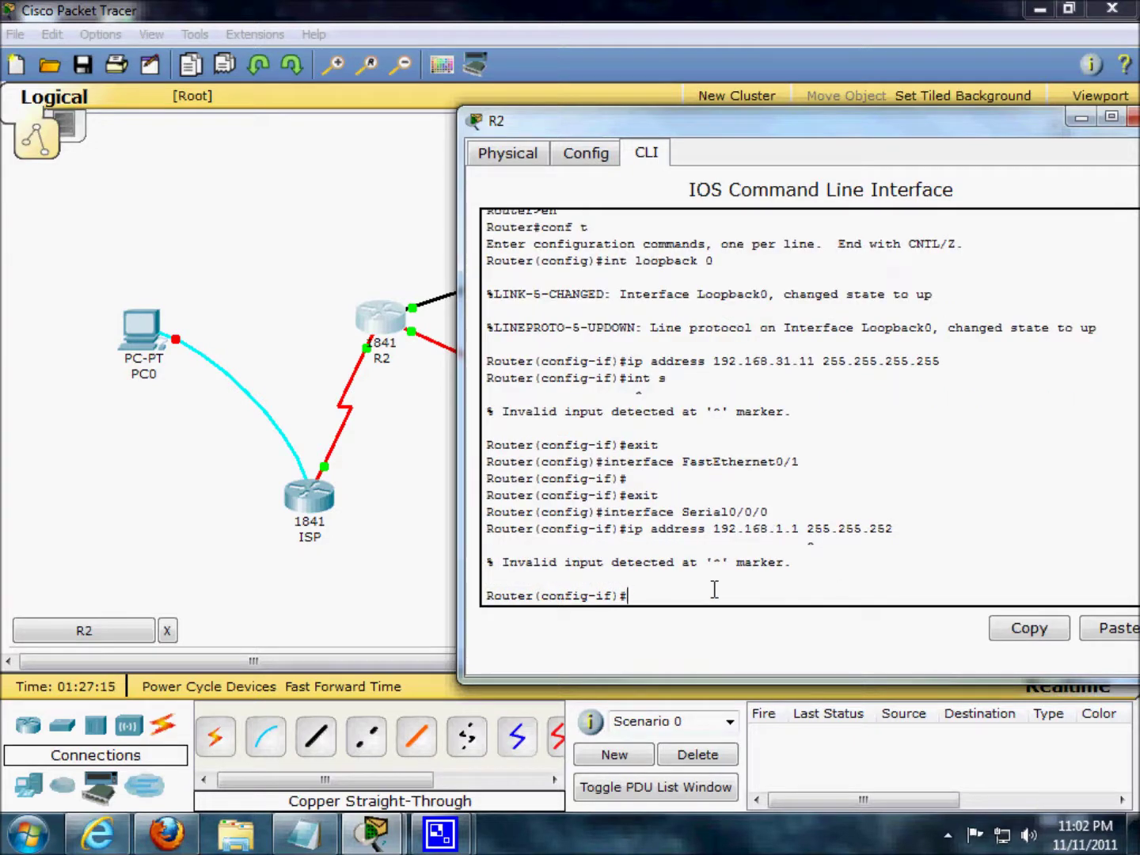
{"action": "key", "text": "Up"}
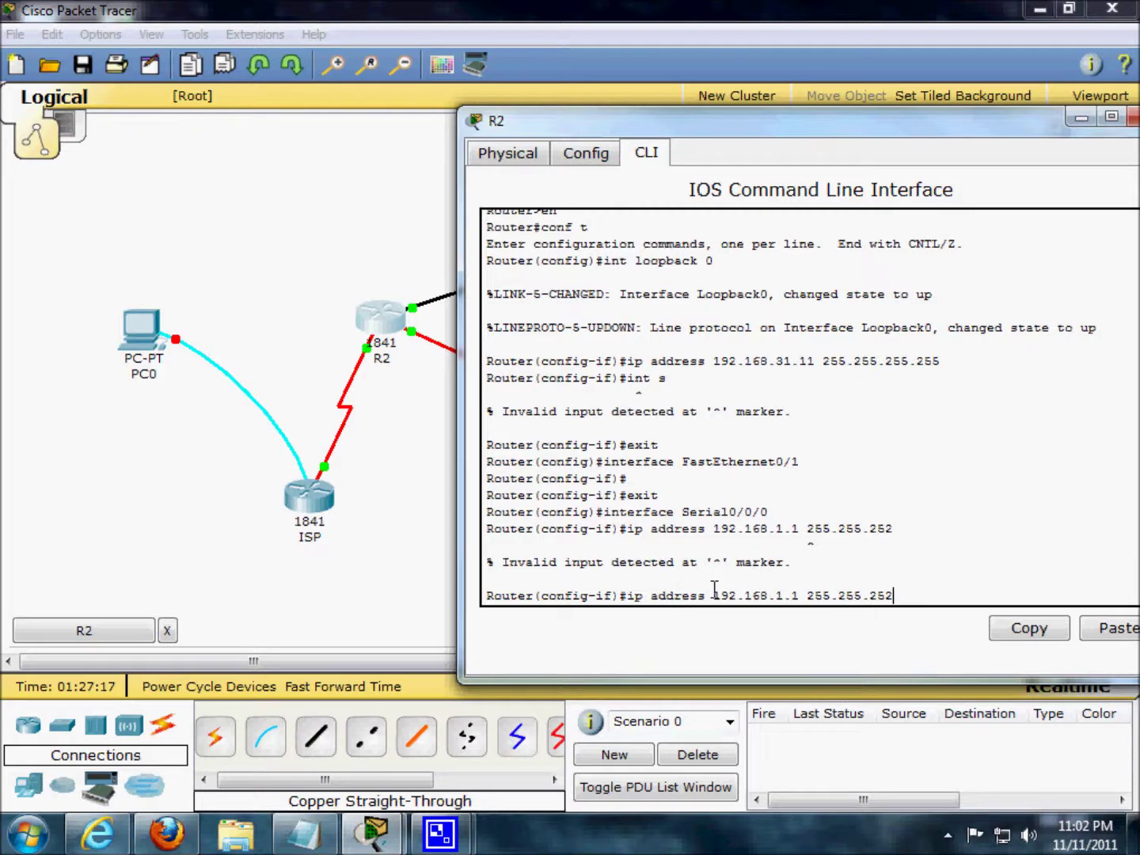
{"action": "key", "text": "Left"}
{"action": "key", "text": "Left"}
{"action": "key", "text": "Left"}
{"action": "key", "text": "Left"}
{"action": "key", "text": "Left"}
{"action": "key", "text": "Left"}
{"action": "key", "text": "Left"}
{"action": "type", "text": "."}
{"action": "key", "text": "BackSpace"}
{"action": "type", "text": "255."}
{"action": "key", "text": "Return"}
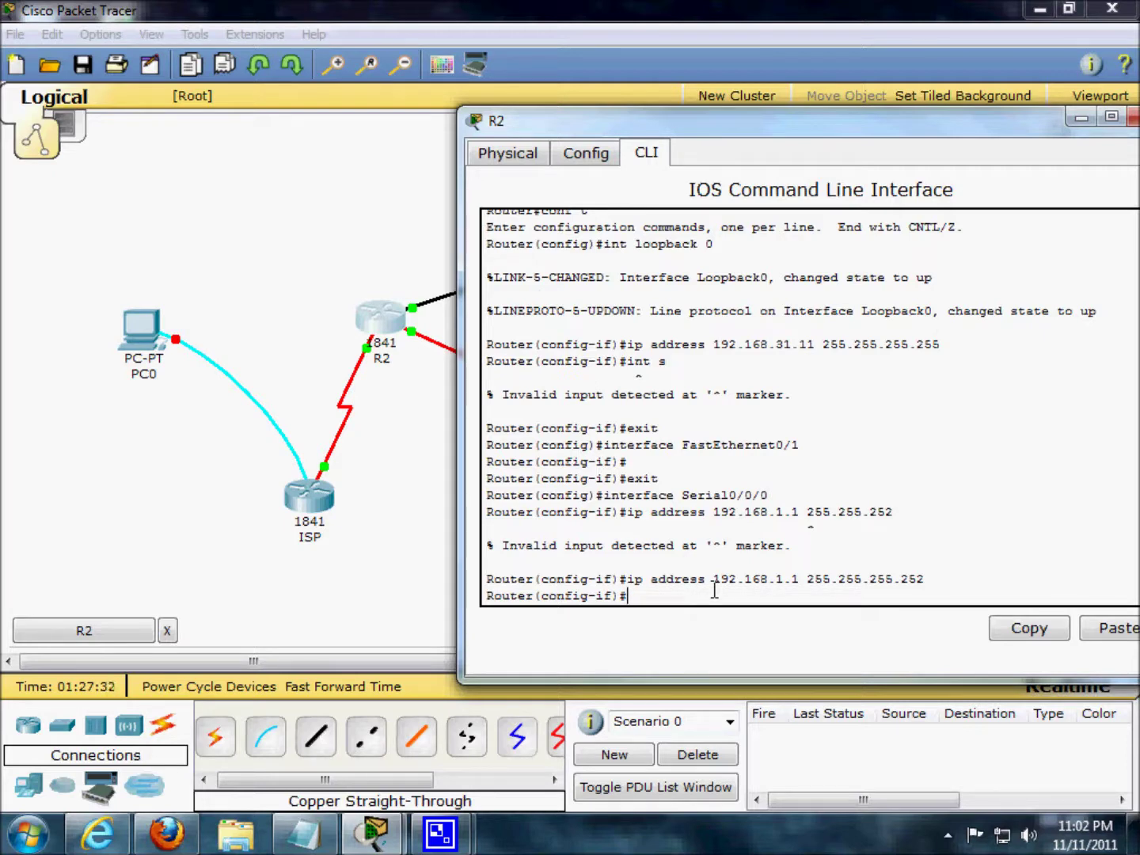
Set Serial0/0/0's clock rate to 64000 and enable it with no shut
{"action": "type", "text": "clock rate"}
{"action": "key", "text": "BackSpace"}
{"action": "key", "text": "BackSpace"}
{"action": "type", "text": "e 64000"}
{"action": "key", "text": "Return"}
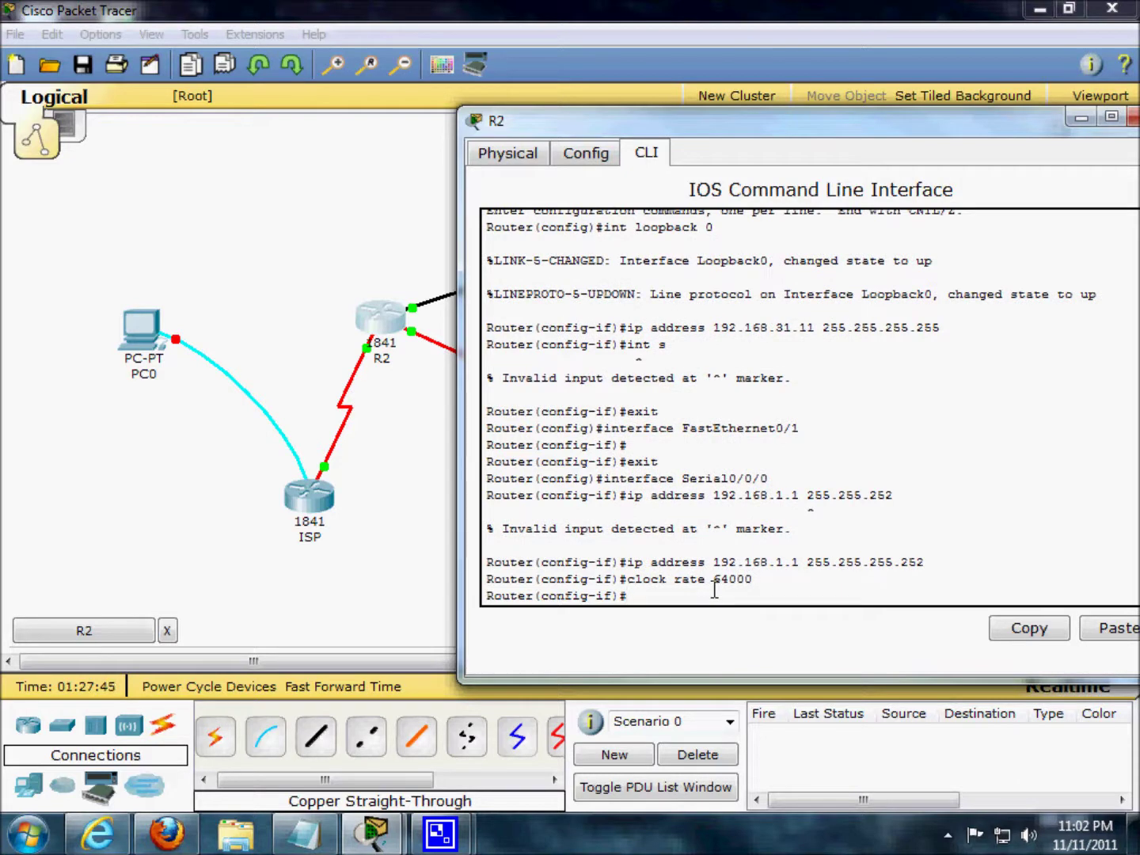
{"action": "type", "text": "no shut"}
{"action": "key", "text": "Return"}
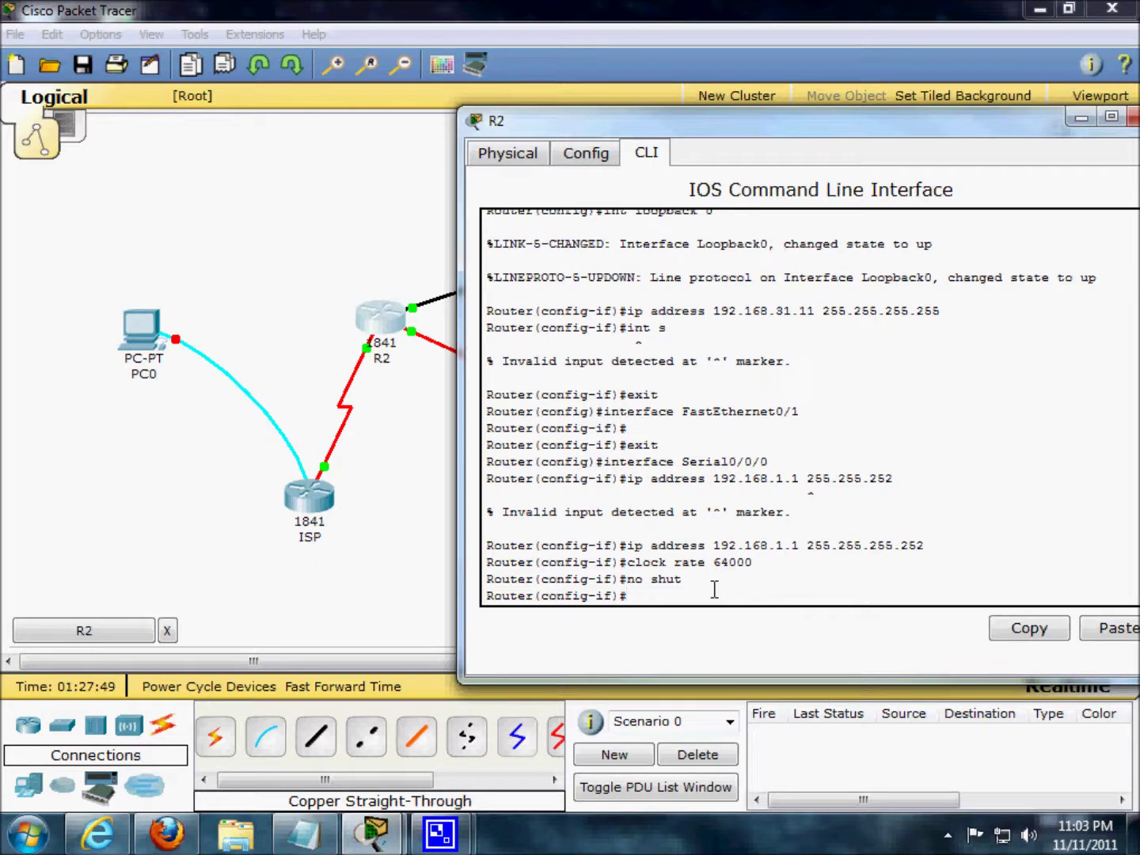
{"action": "type", "text": "int fa"}
Check R2's FastEthernet0/0 and FastEthernet0/1 settings in Config, then return to the CLI
{"action": "left_click", "coordinate": [522, 162]}
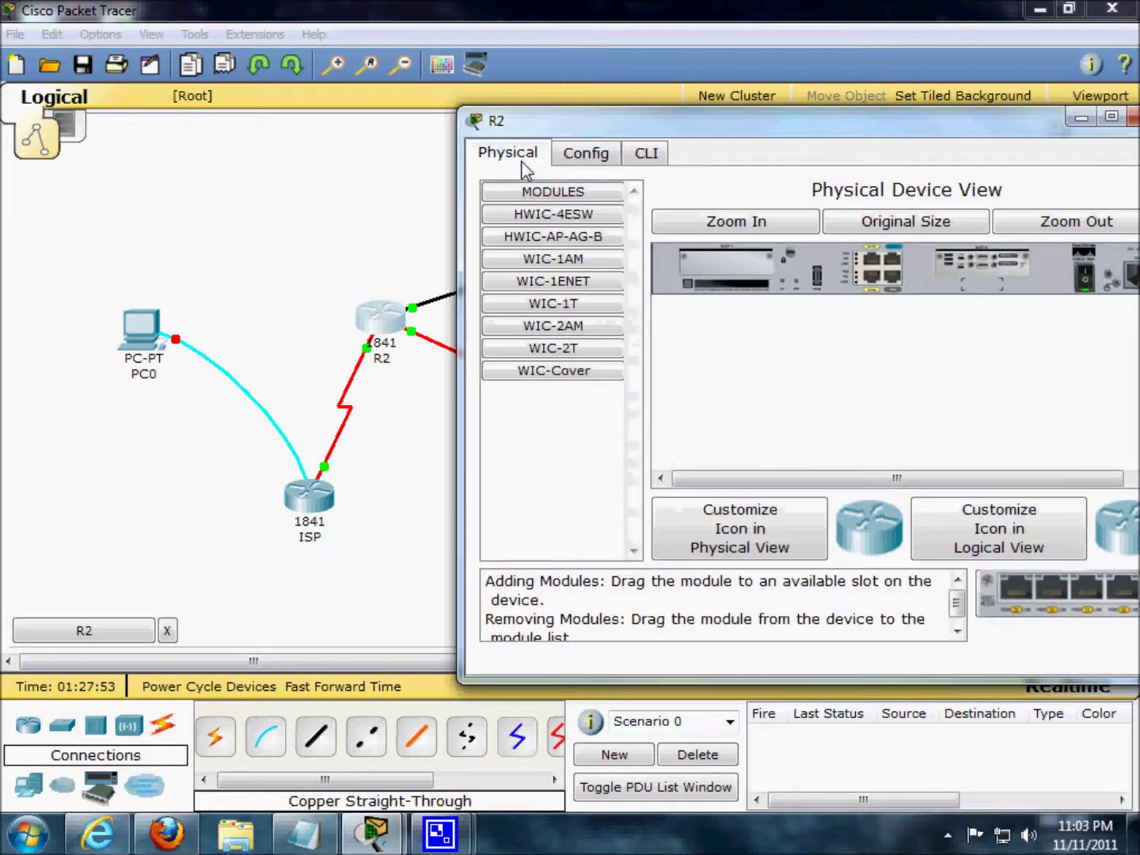
{"action": "left_click", "coordinate": [575, 168]}
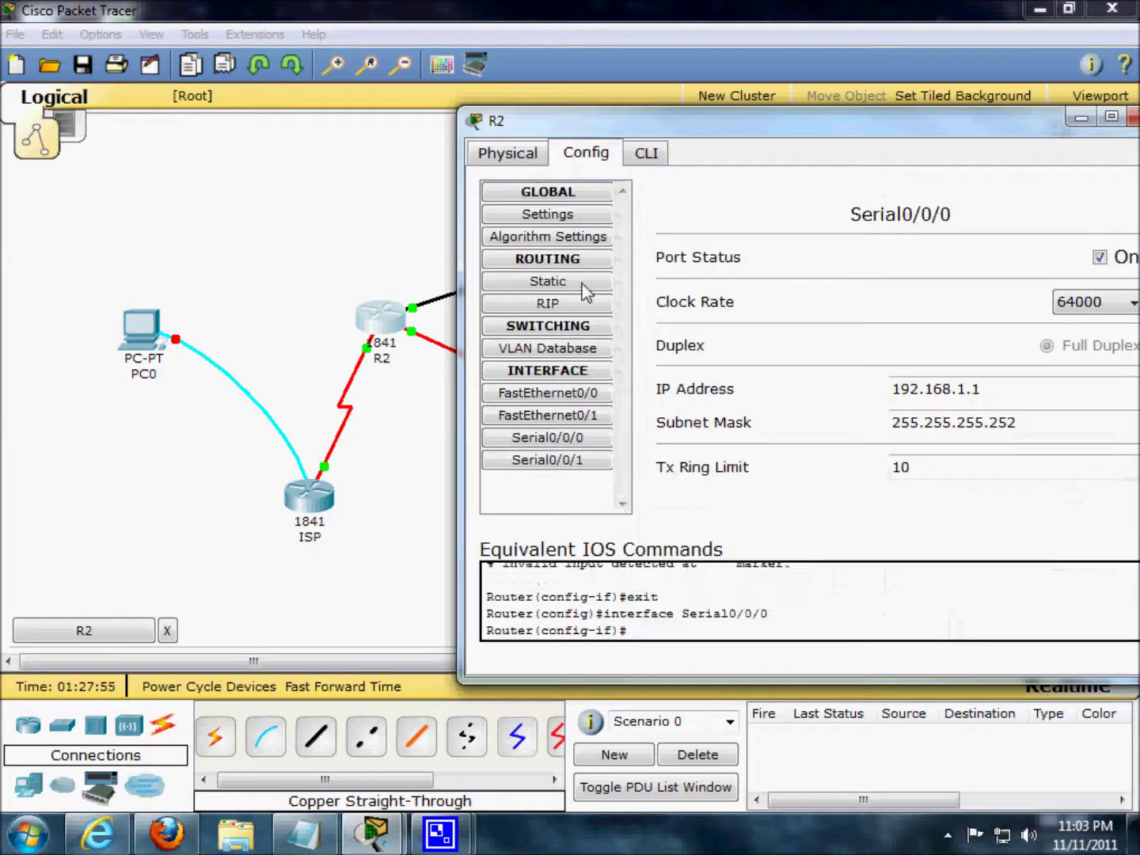
{"action": "left_click", "coordinate": [586, 394]}
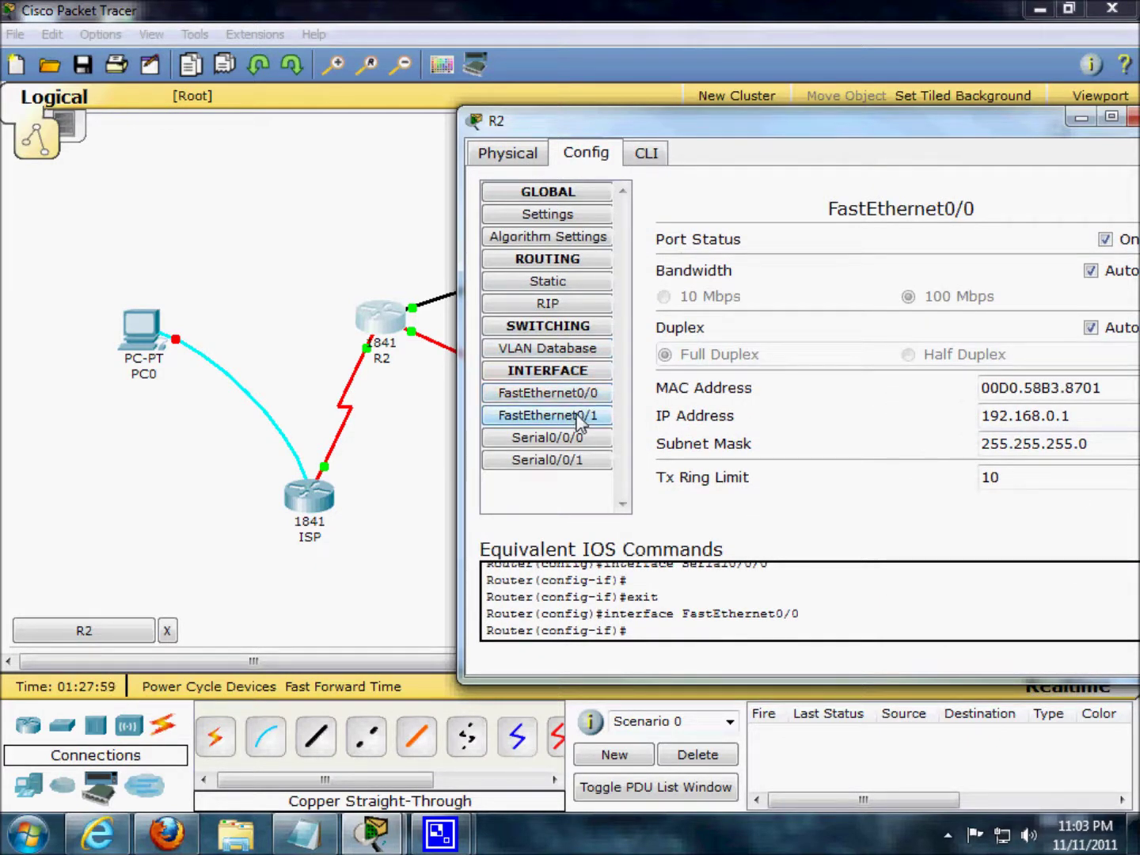
{"action": "left_click", "coordinate": [581, 417]}
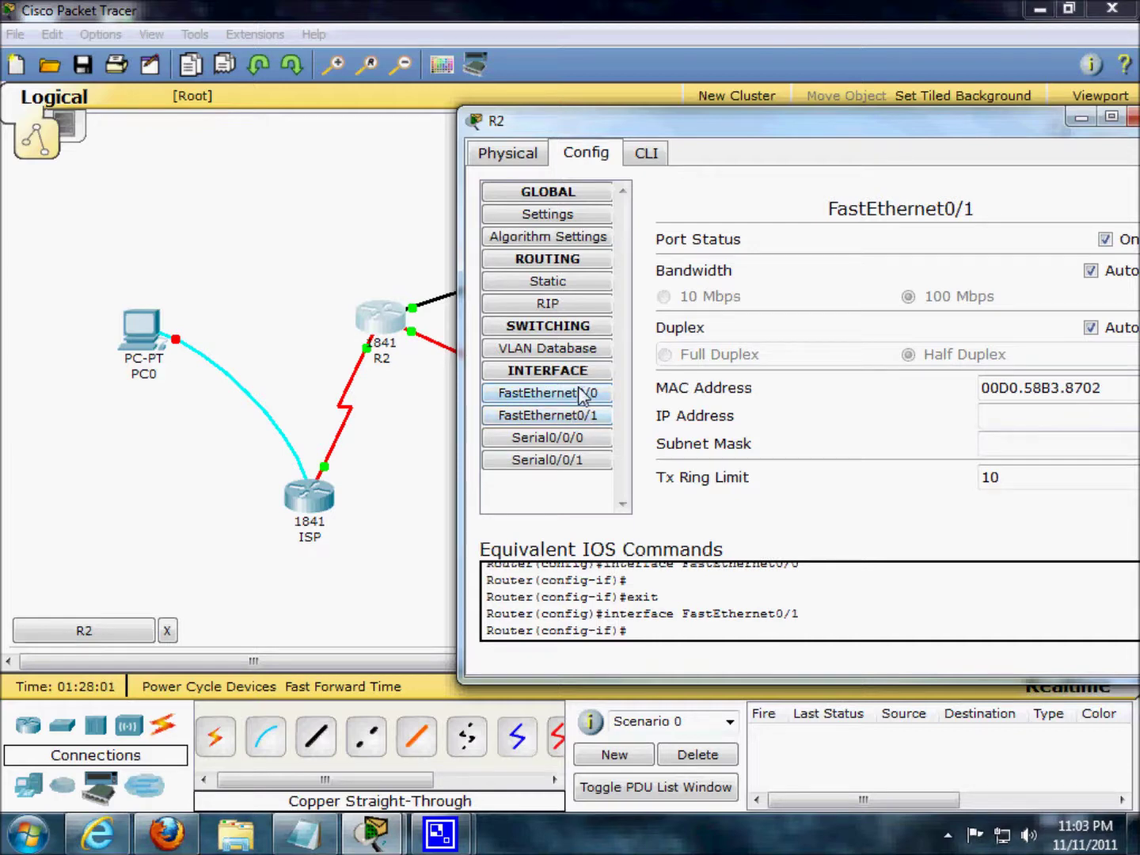
{"action": "left_click", "coordinate": [583, 394]}
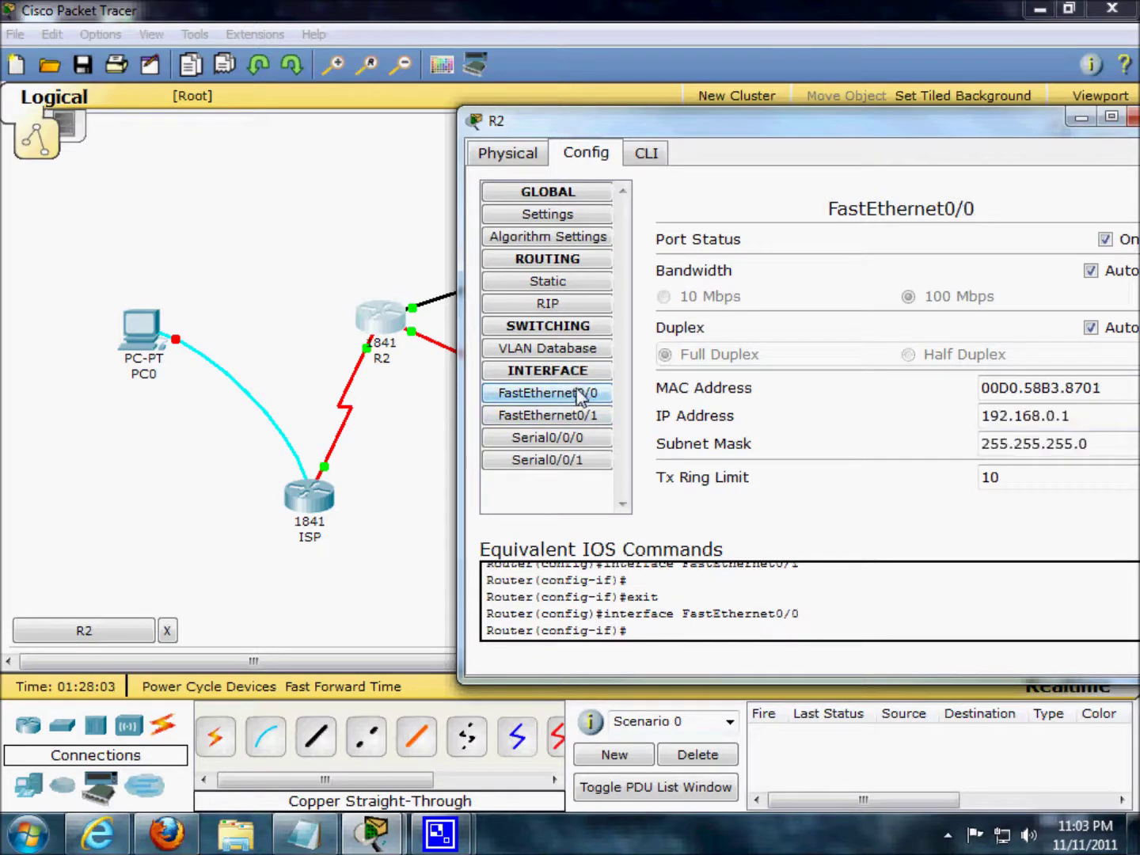
{"action": "left_click", "coordinate": [638, 155]}
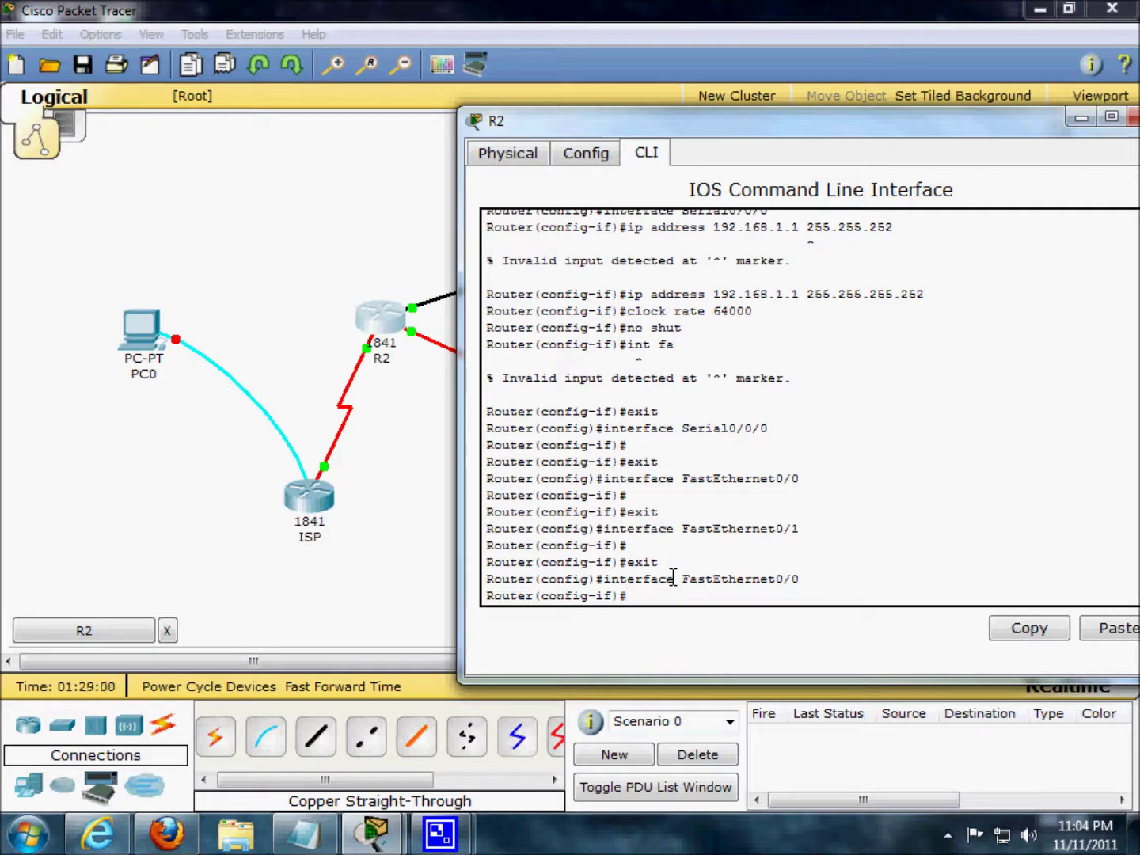
Set FastEthernet0/0 to 192.168.1.129 255.255.255.192, enable it, and save with do wr
{"action": "type", "text": "ip address 192.168.1.12"}
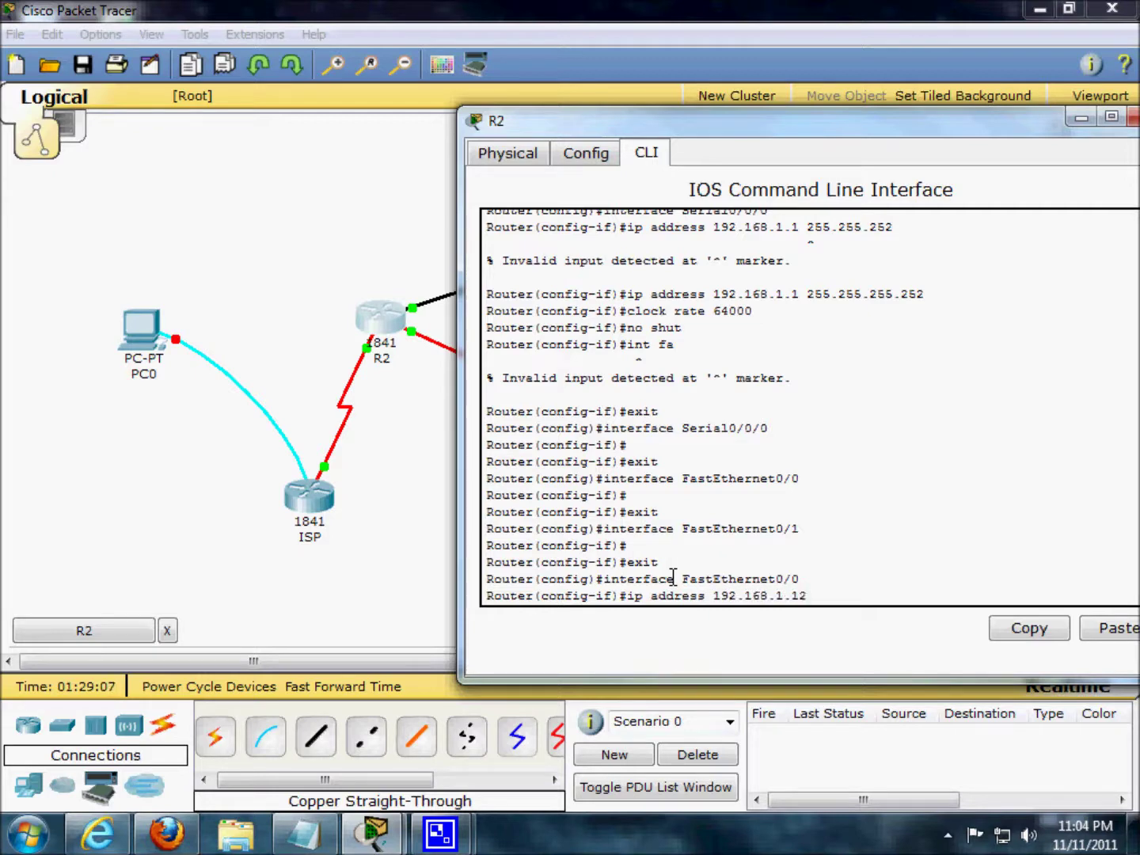
{"action": "type", "text": "9 255.255.255.192"}
{"action": "key", "text": "Return"}
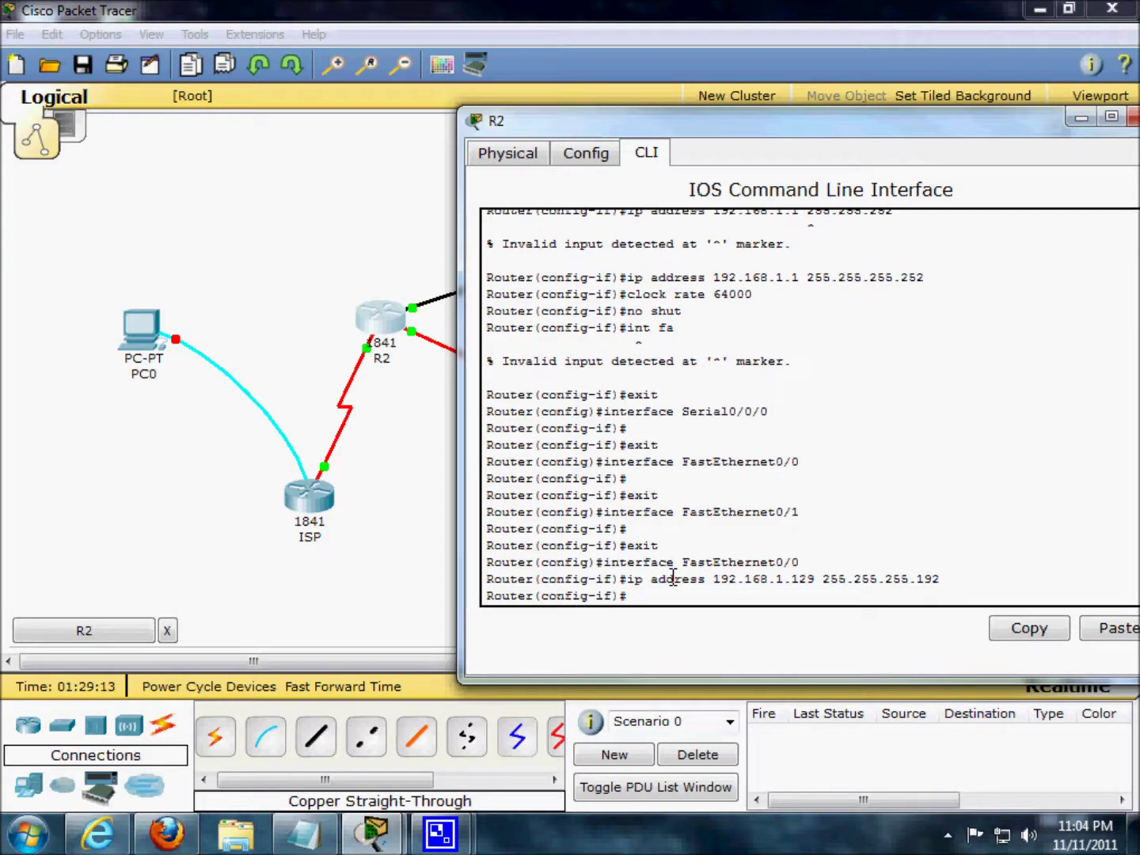
{"action": "type", "text": "no sh"}
{"action": "type", "text": "ut"}
{"action": "key", "text": "Return"}
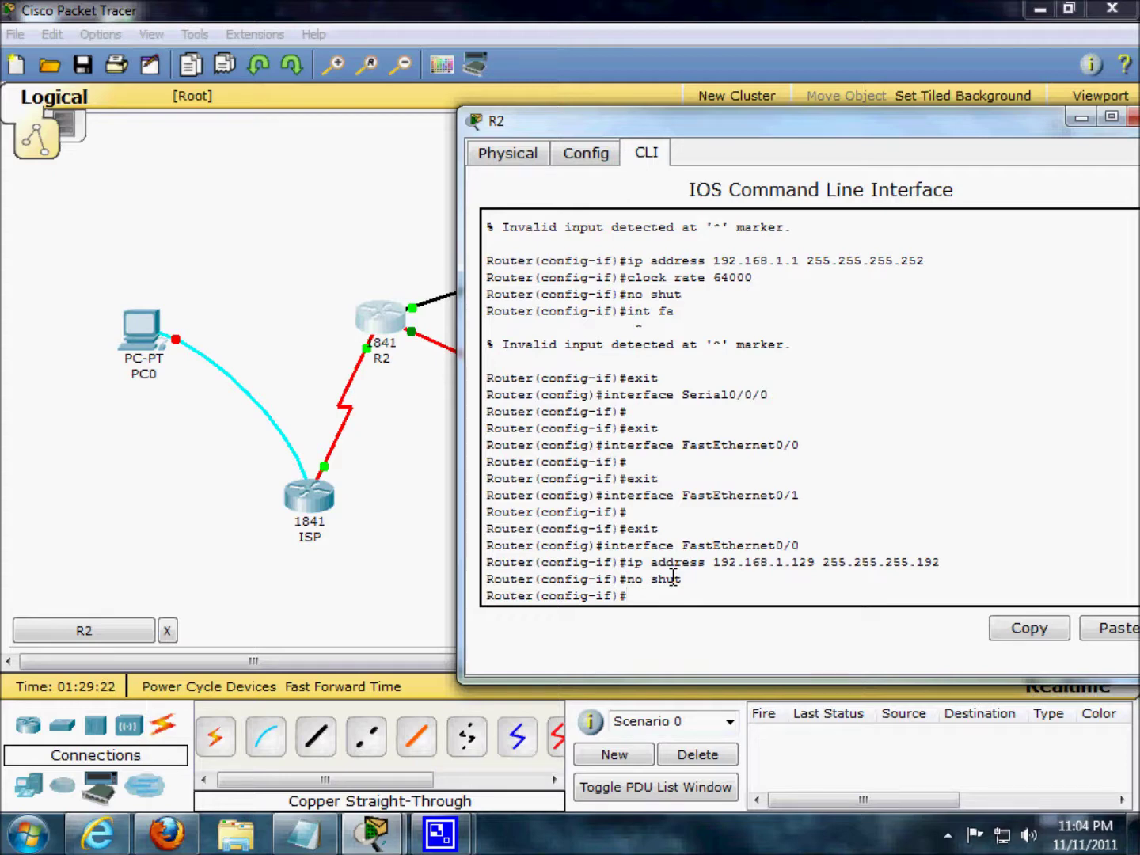
{"action": "type", "text": "do wr"}
{"action": "key", "text": "Return"}
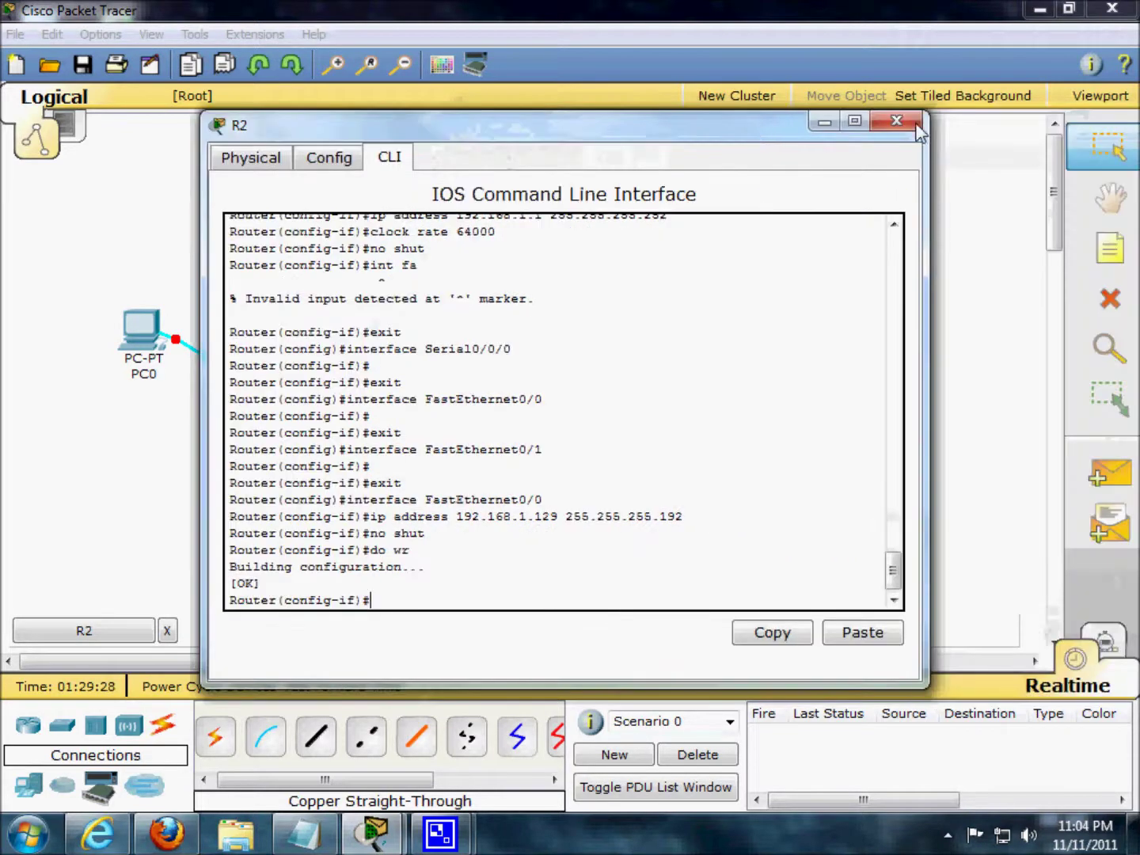
Close R2's and the ISP's device windows after checking them, then open router R1's Config page
{"action": "left_click", "coordinate": [888, 120]}
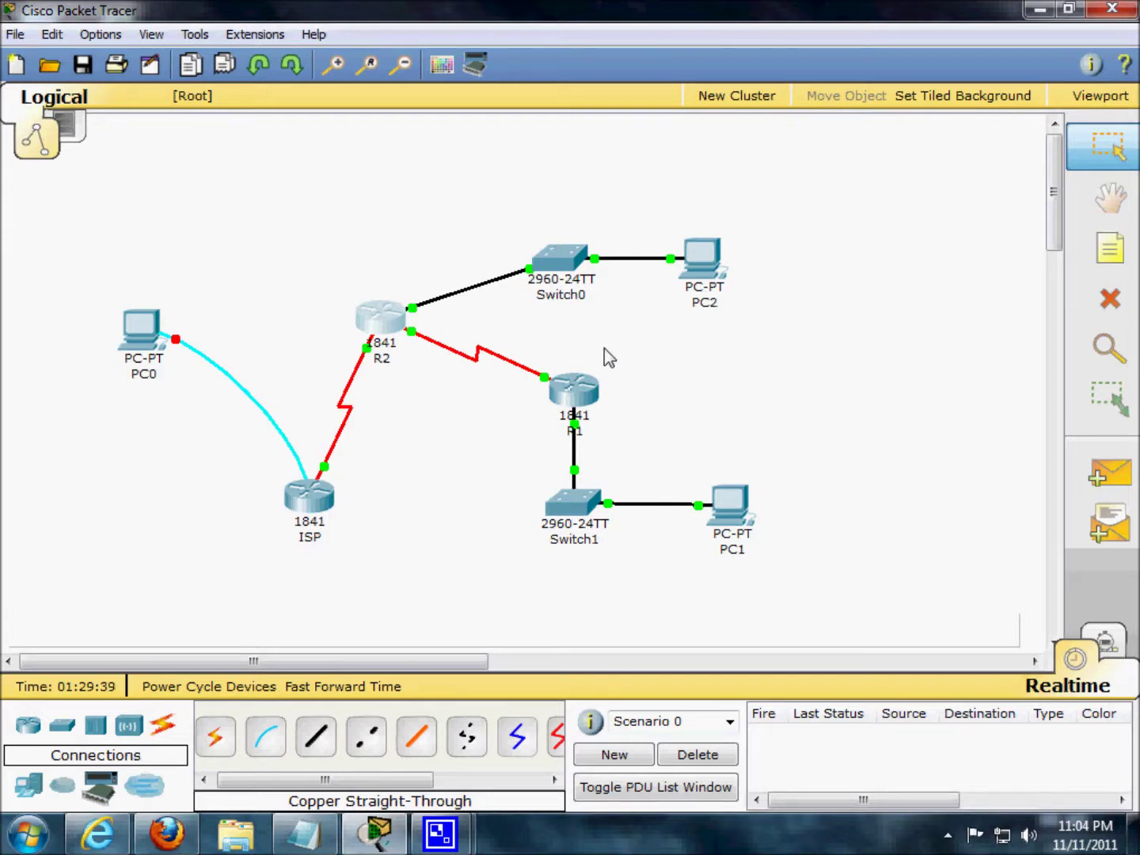
{"action": "left_click", "coordinate": [378, 318]}
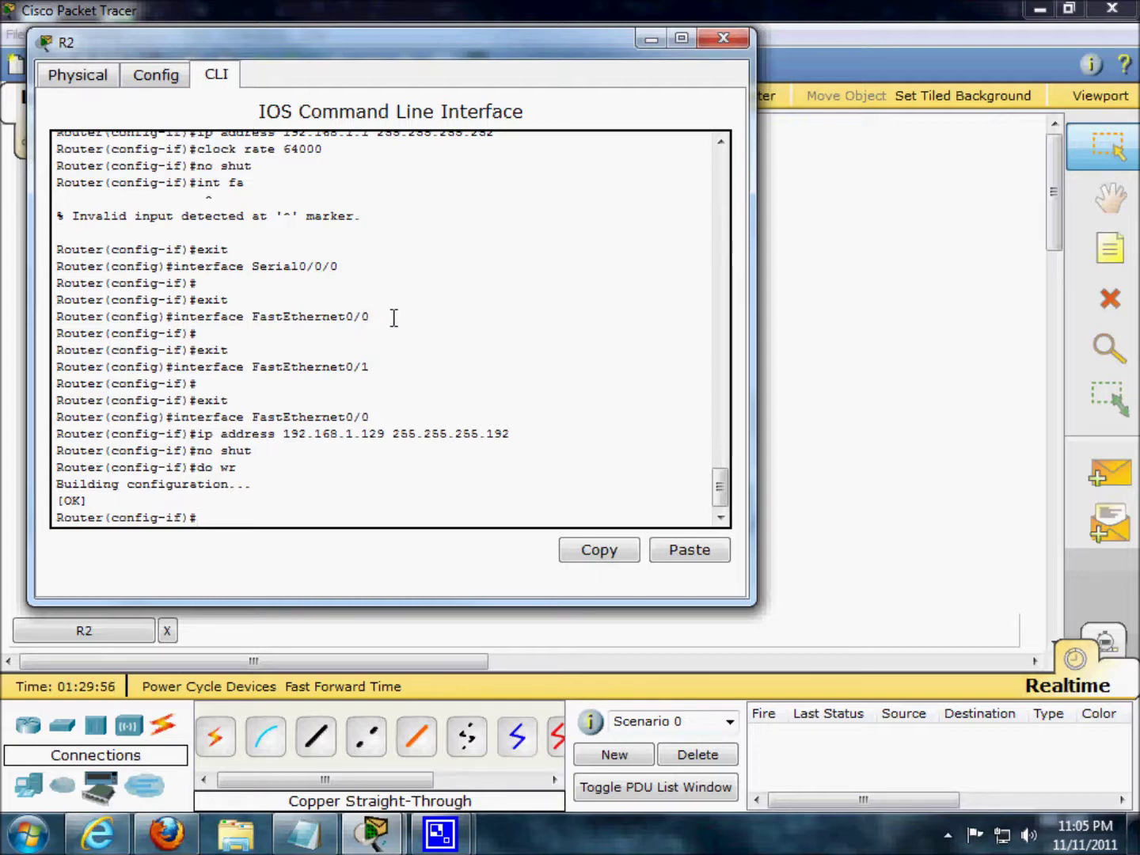
{"action": "left_click", "coordinate": [651, 40]}
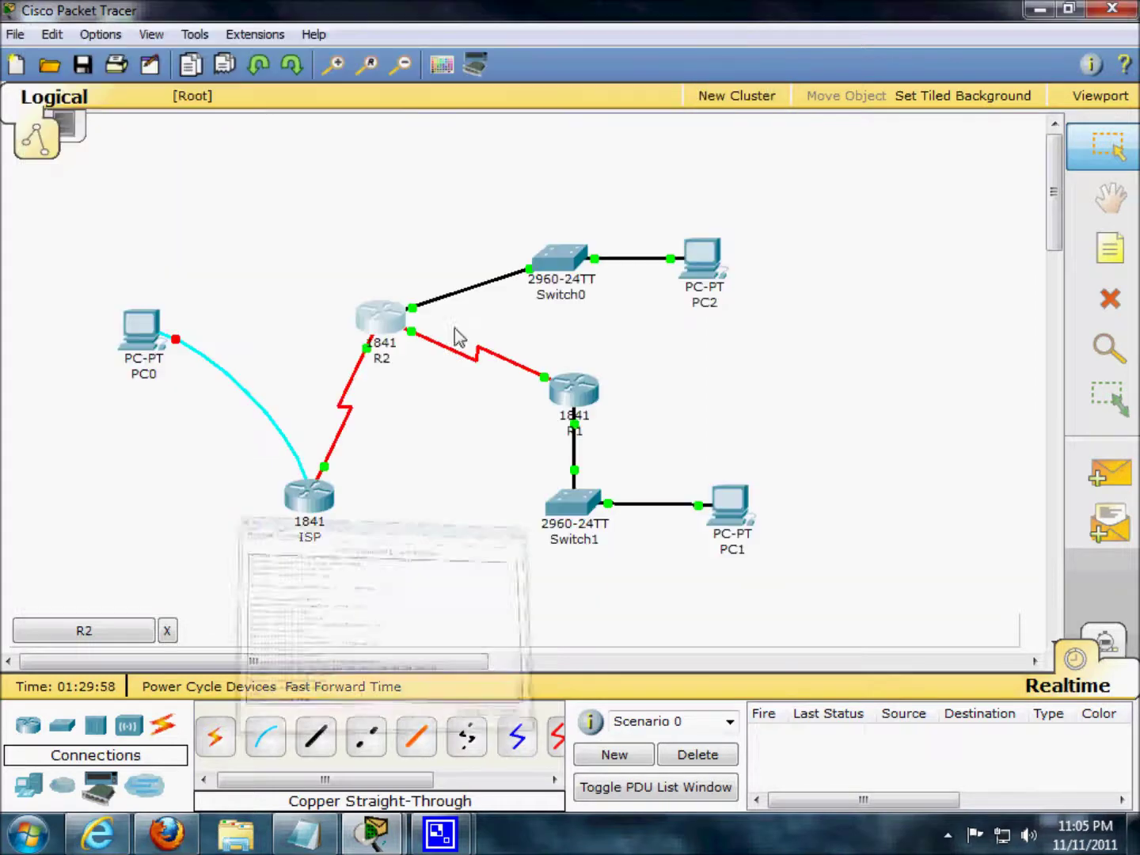
{"action": "left_click", "coordinate": [326, 510]}
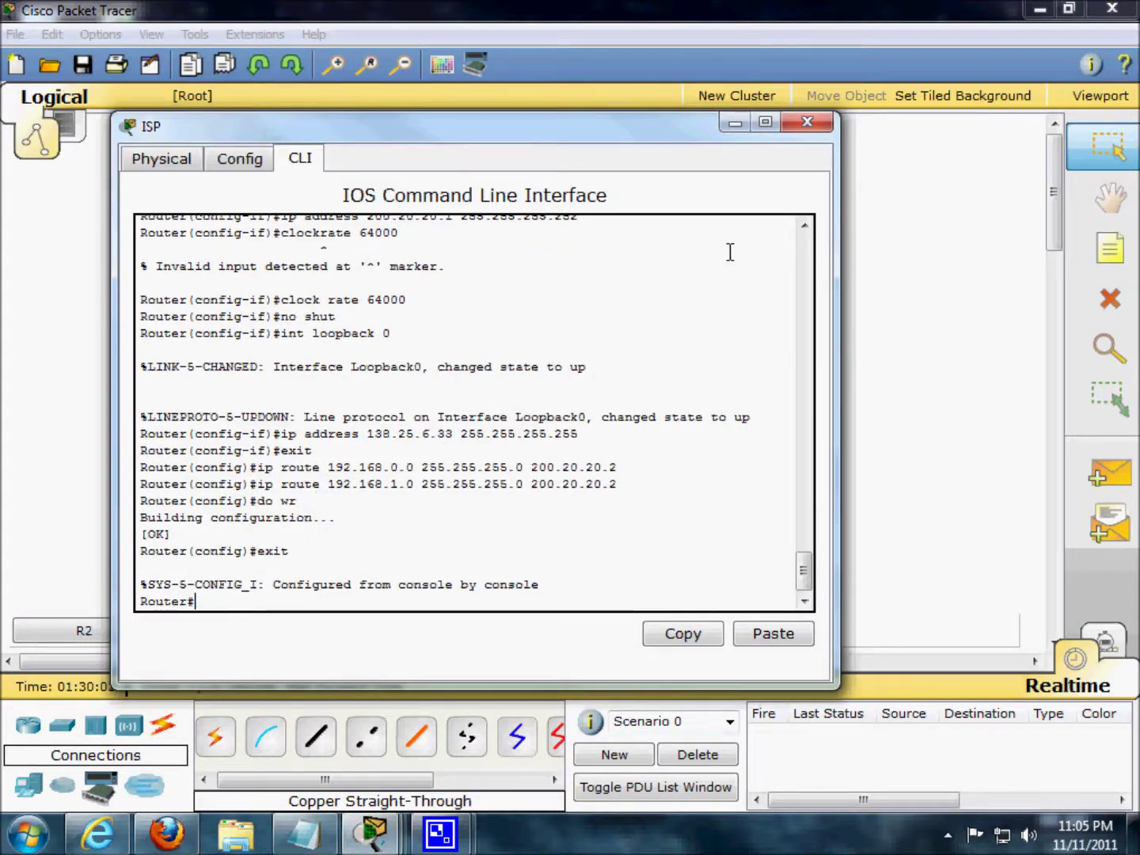
{"action": "left_click", "coordinate": [809, 122]}
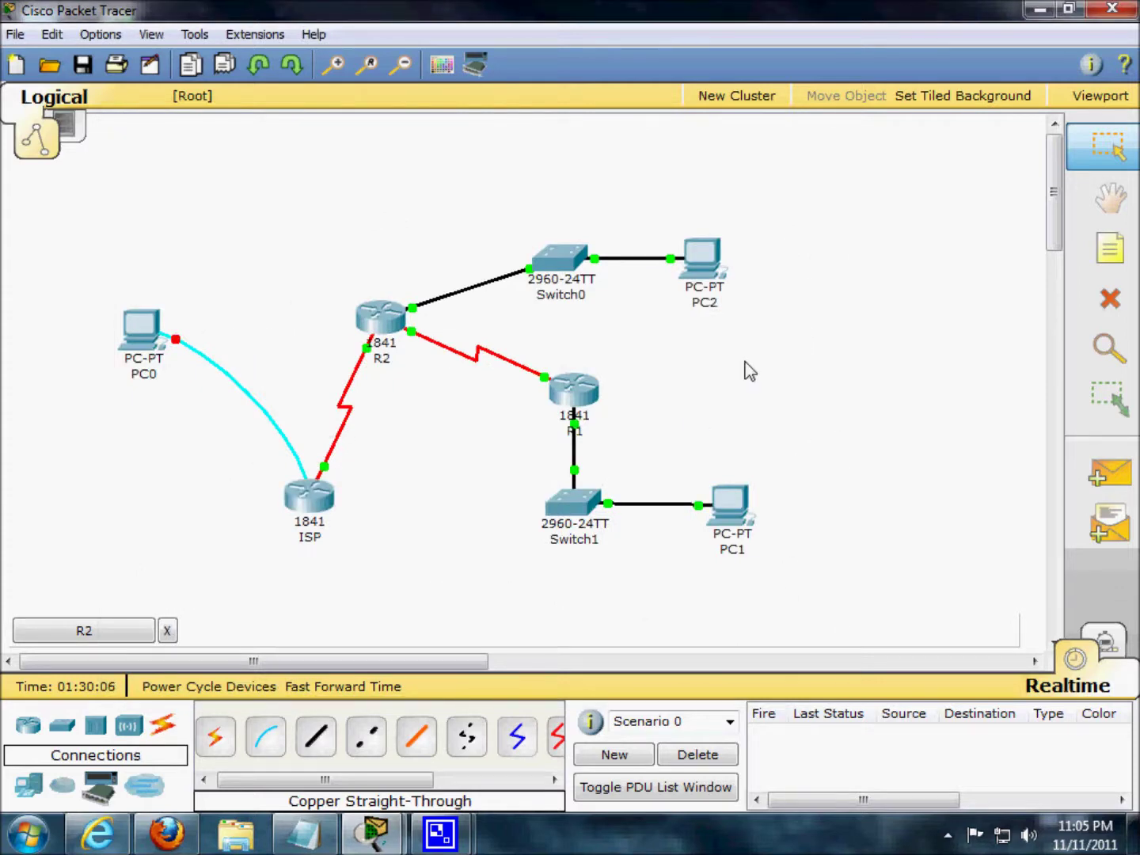
{"action": "left_click", "coordinate": [587, 400]}
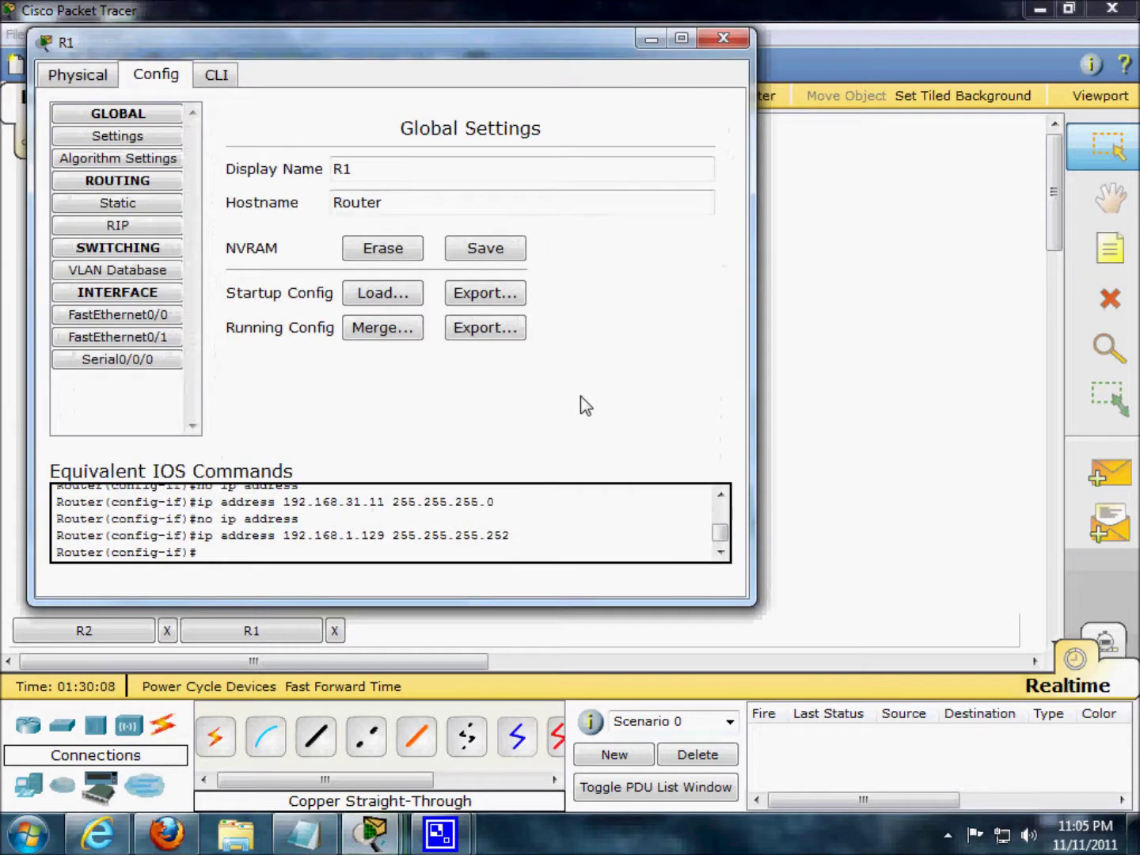
Switch R1's window to the CLI tab, review the console output, and focus the command line
{"action": "left_click", "coordinate": [230, 79]}
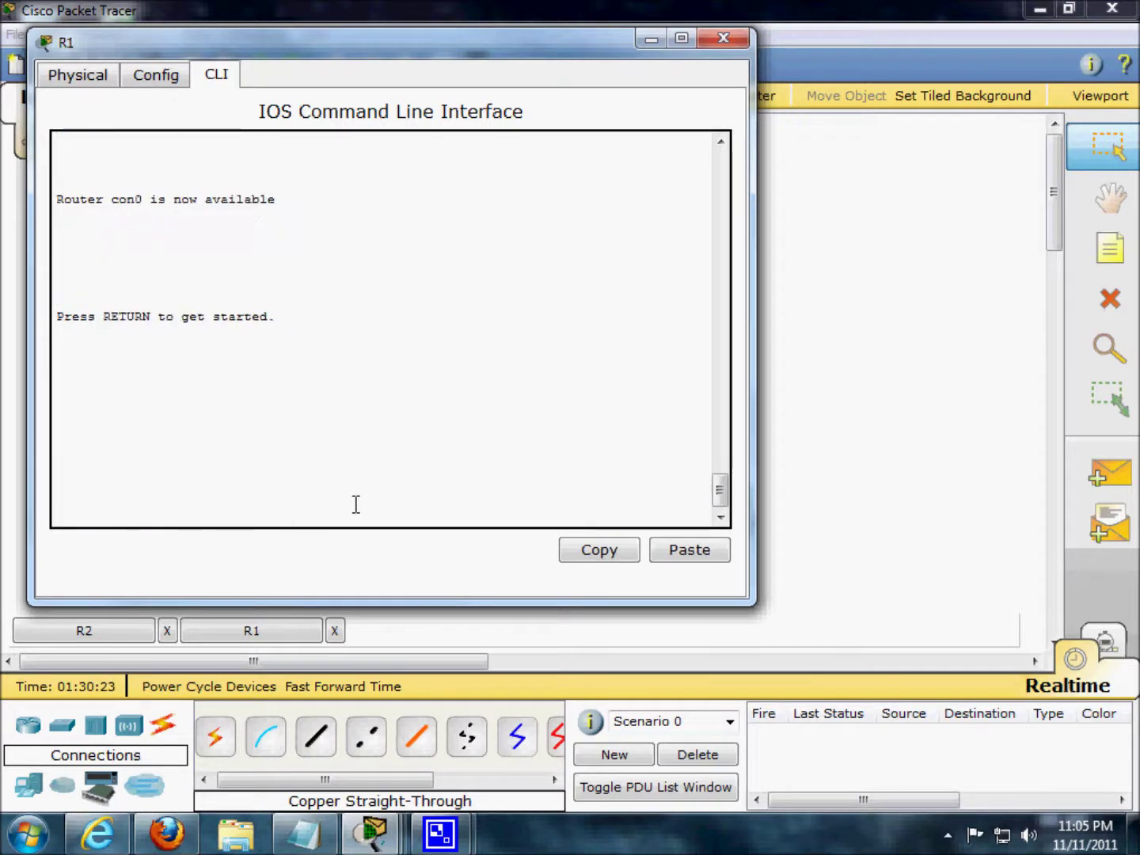
{"action": "scroll", "coordinate": [344, 455], "scroll_direction": "up", "scroll_amount": 5}
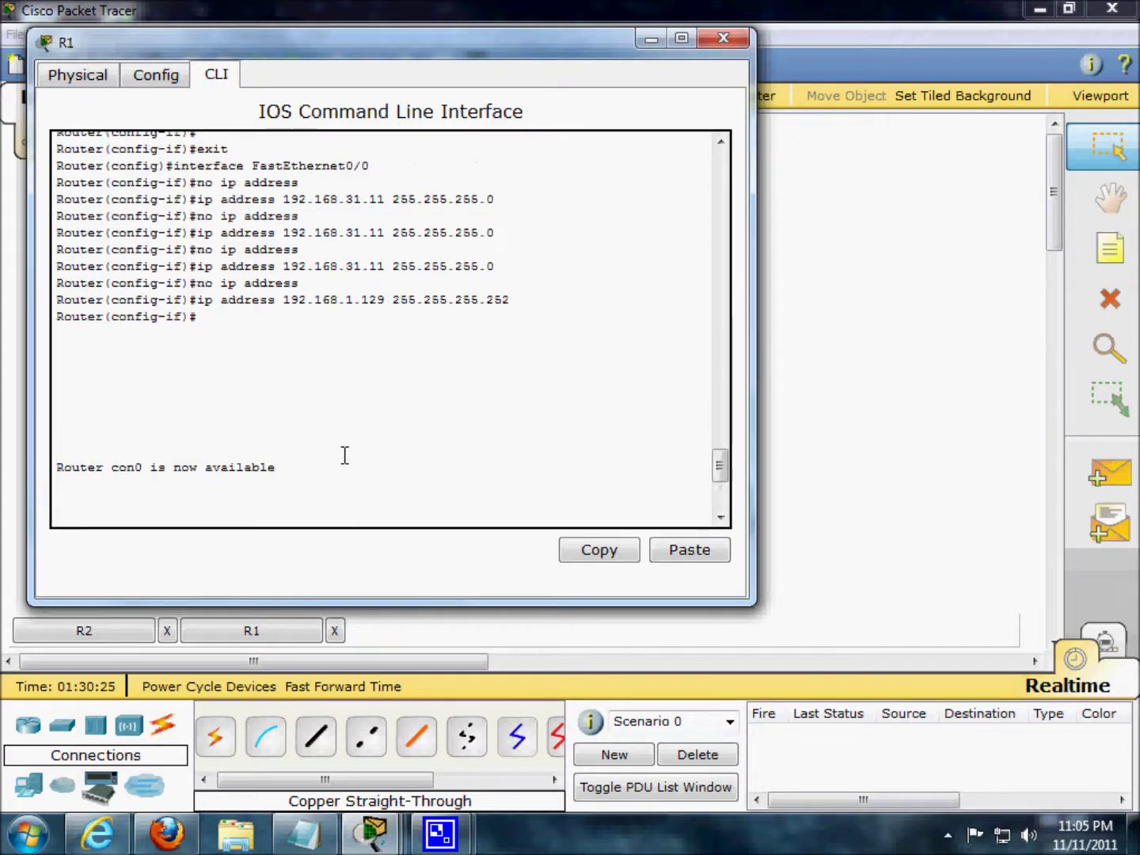
{"action": "scroll", "coordinate": [344, 455], "scroll_direction": "down", "scroll_amount": 5}
{"action": "scroll", "coordinate": [345, 458], "scroll_direction": "up", "scroll_amount": 7}
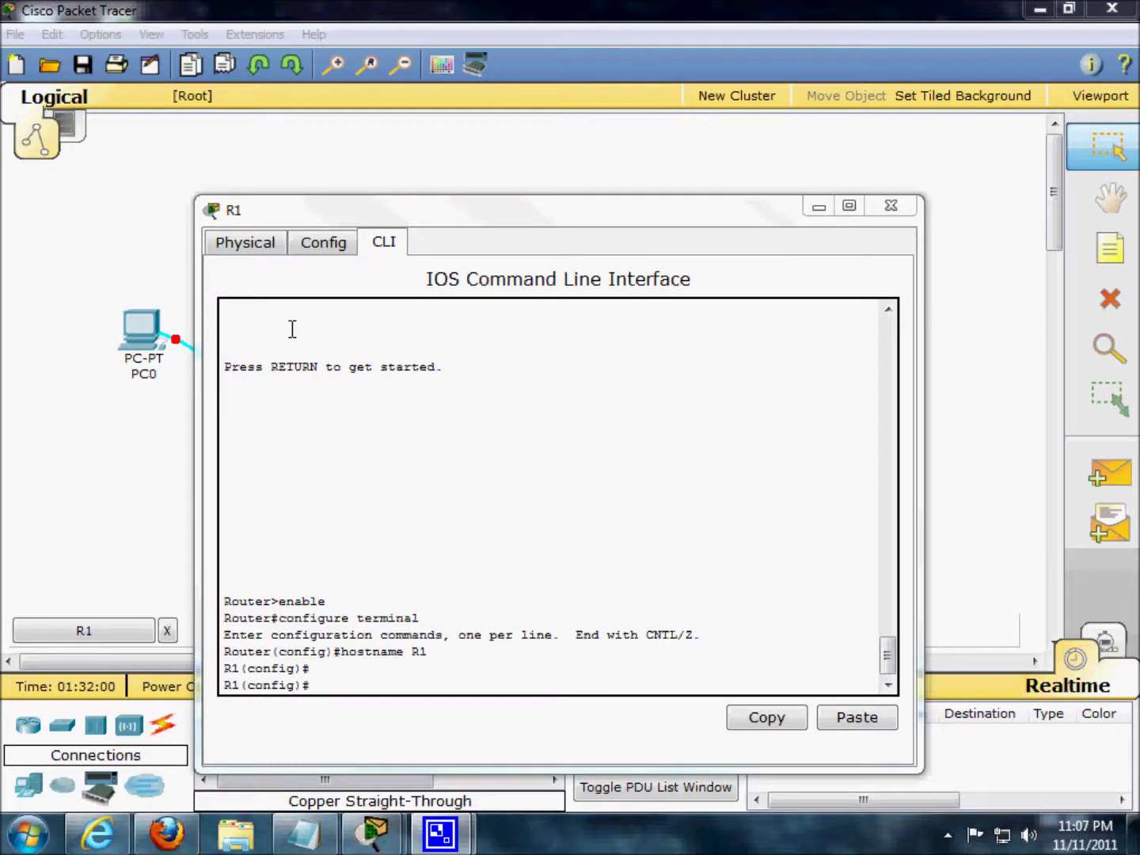
{"action": "left_click", "coordinate": [348, 682]}
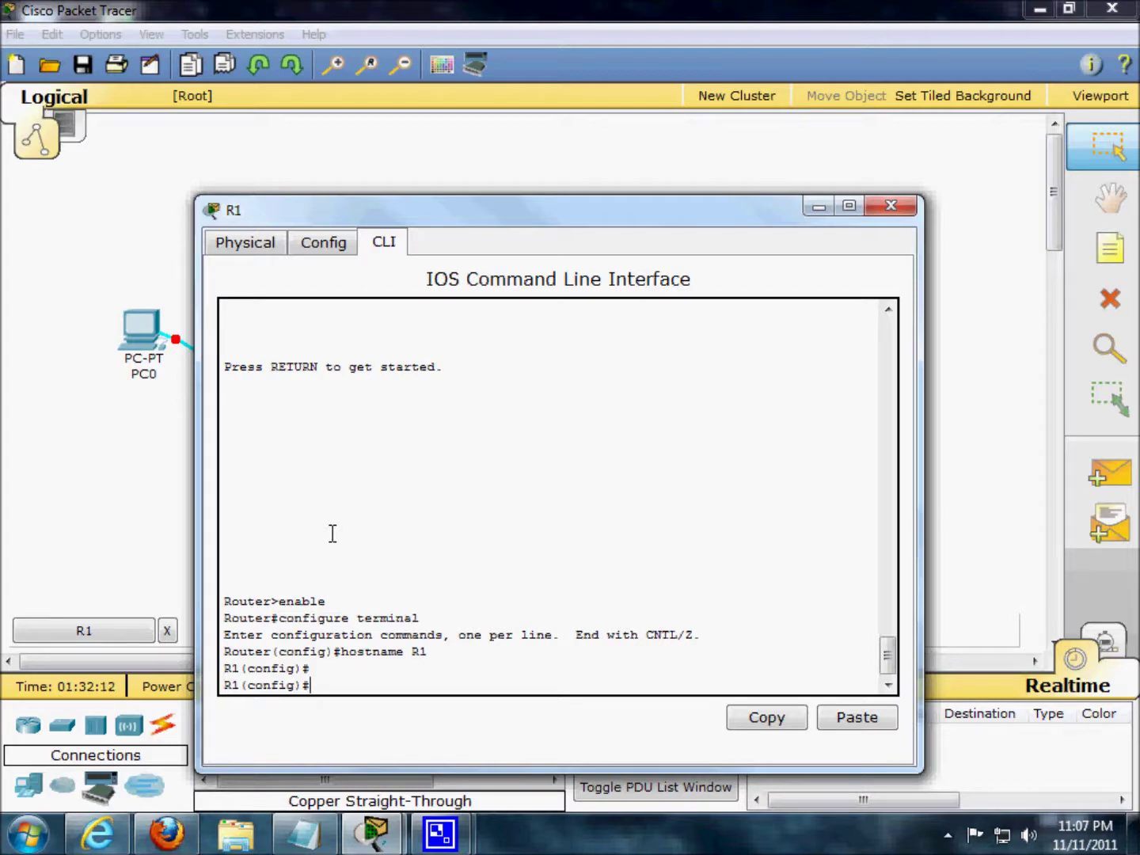
{"action": "type", "text": "int loopback"}
{"action": "key", "text": "BackSpace"}
{"action": "key", "text": "BackSpace"}
{"action": "key", "text": "BackSpace"}
{"action": "key", "text": "BackSpace"}
{"action": "key", "text": "BackSpace"}
{"action": "key", "text": "BackSpace"}
{"action": "key", "text": "BackSpace"}
{"action": "key", "text": "BackSpace"}
{"action": "key", "text": "BackSpace"}
{"action": "key", "text": "BackSpace"}
{"action": "key", "text": "BackSpace"}
{"action": "key", "text": "BackSpace"}
{"action": "left_click_drag", "start_coordinate": [887, 654], "coordinate": [884, 617]}
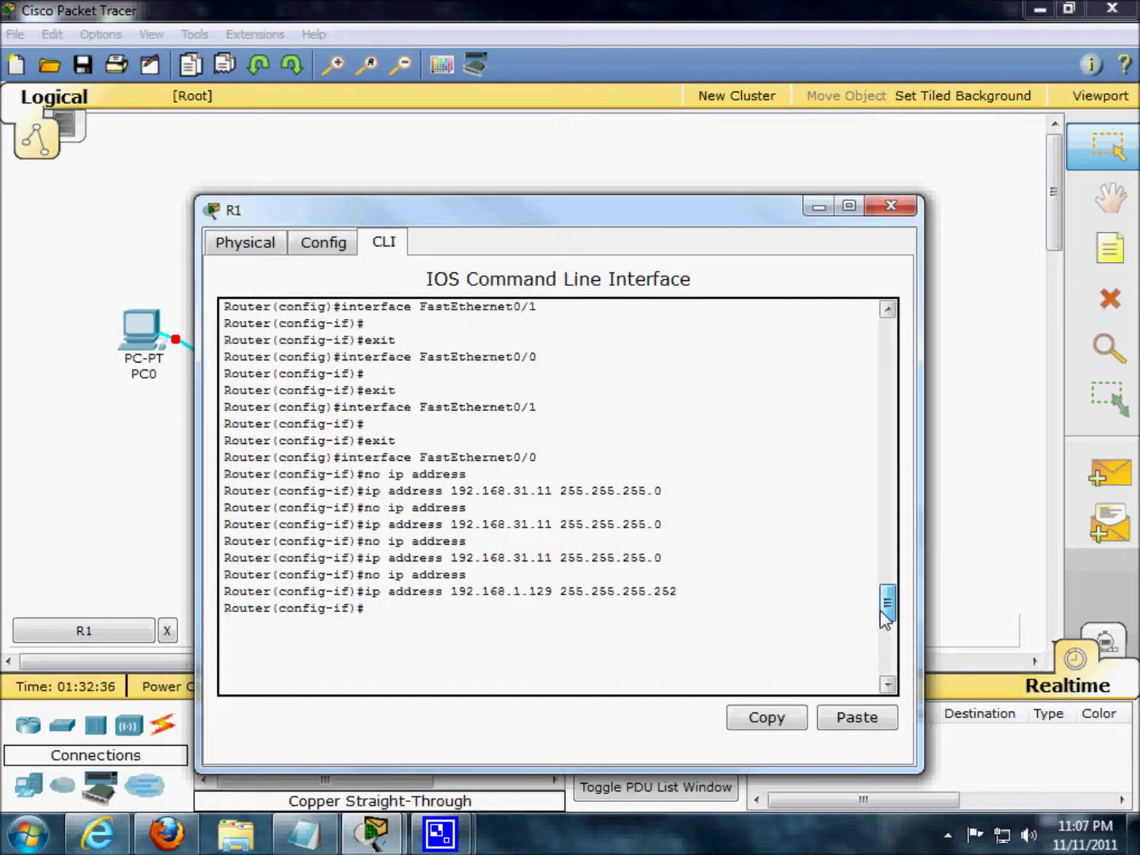
{"action": "left_click_drag", "start_coordinate": [884, 616], "coordinate": [885, 618]}
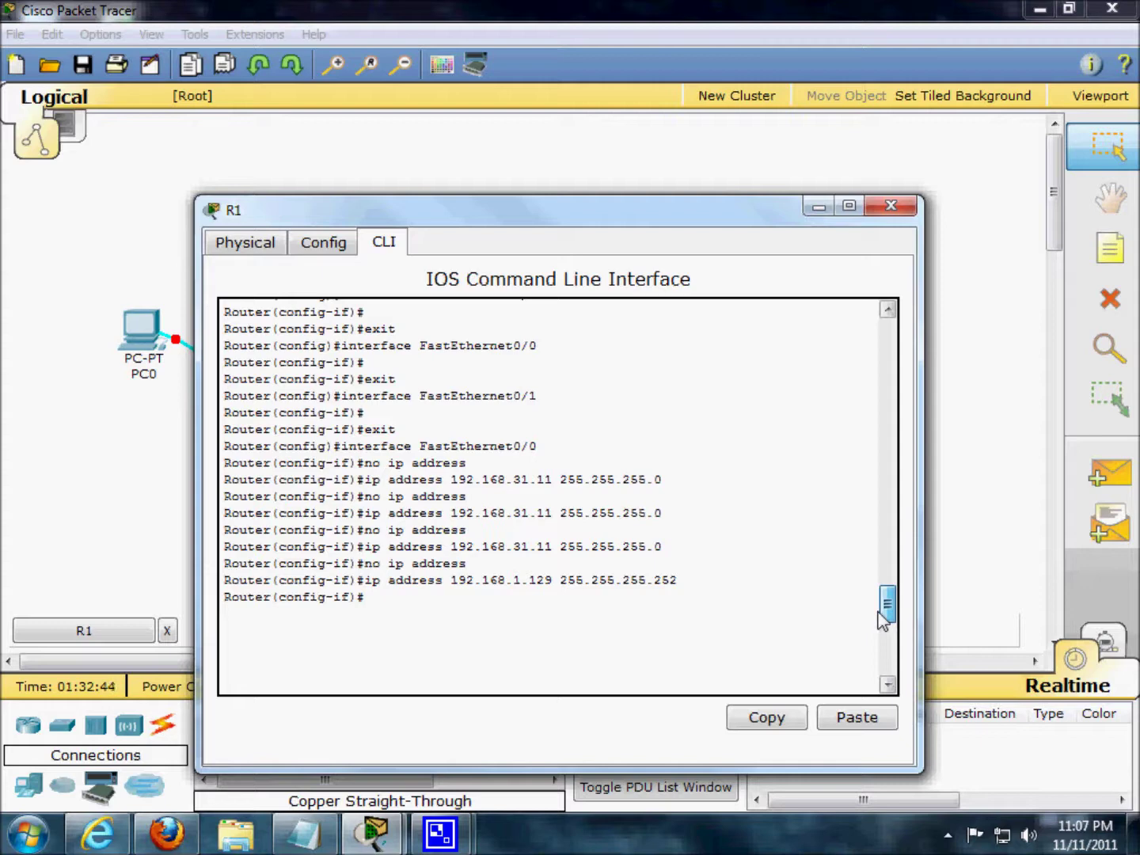
{"action": "left_click_drag", "start_coordinate": [879, 615], "coordinate": [876, 616]}
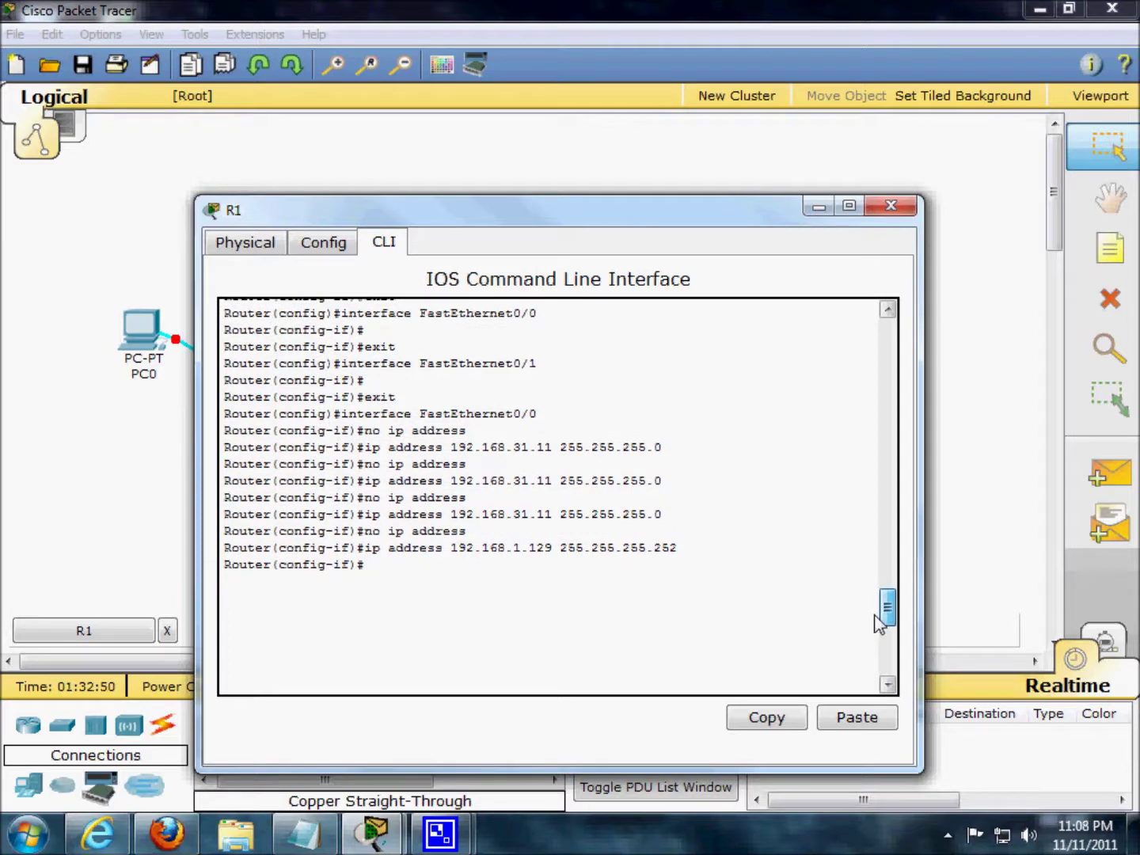
{"action": "type", "text": "enable configure terminal hostname R1"}
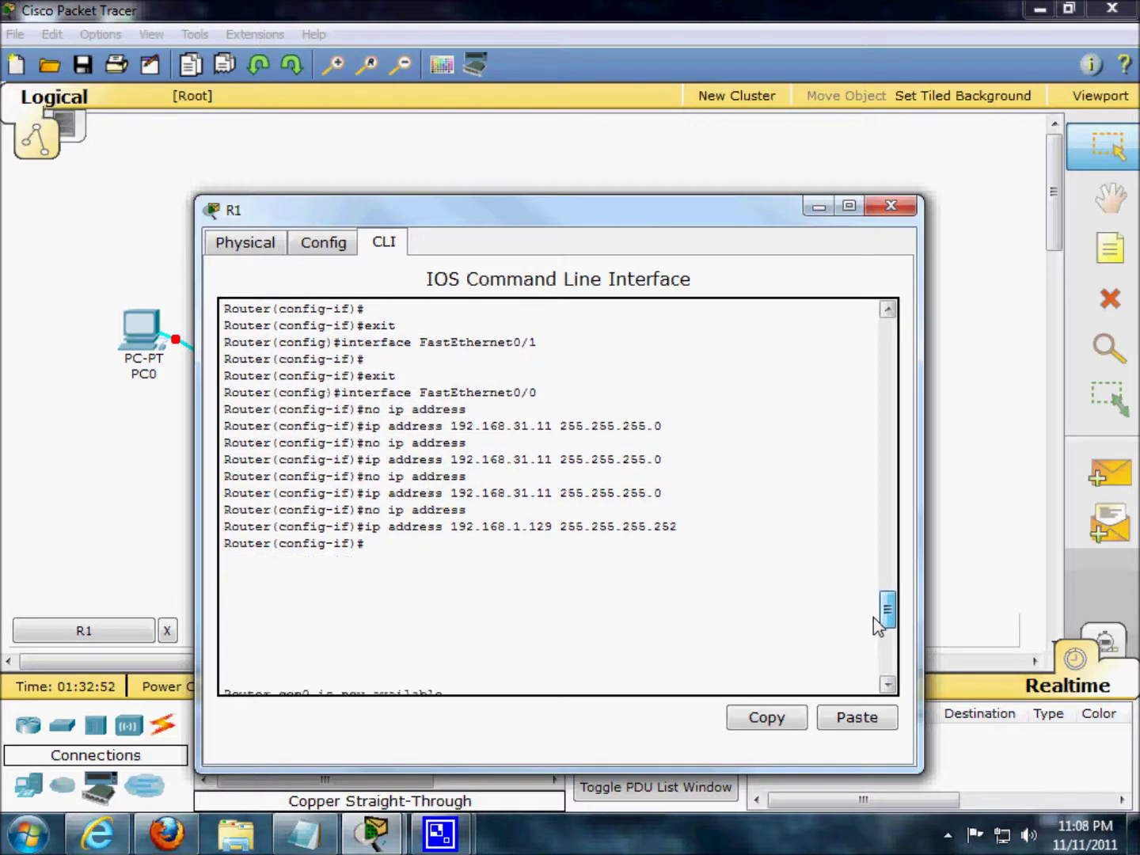
{"action": "left_click", "coordinate": [339, 670]}
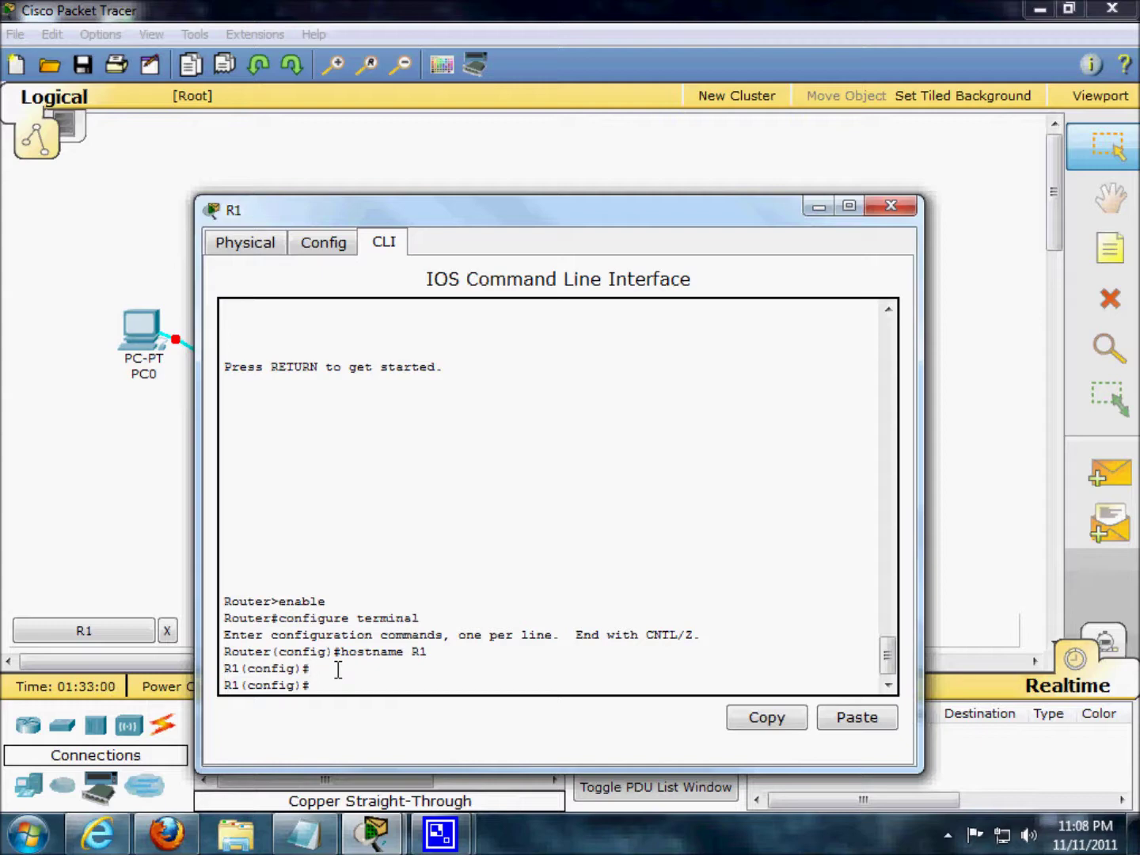
{"action": "type", "text": "int fa 0/0"}
Assign FastEthernet0/0 the address 192.168.1.129 255.255.255.192 and enable it with no shut
{"action": "key", "text": "Return"}
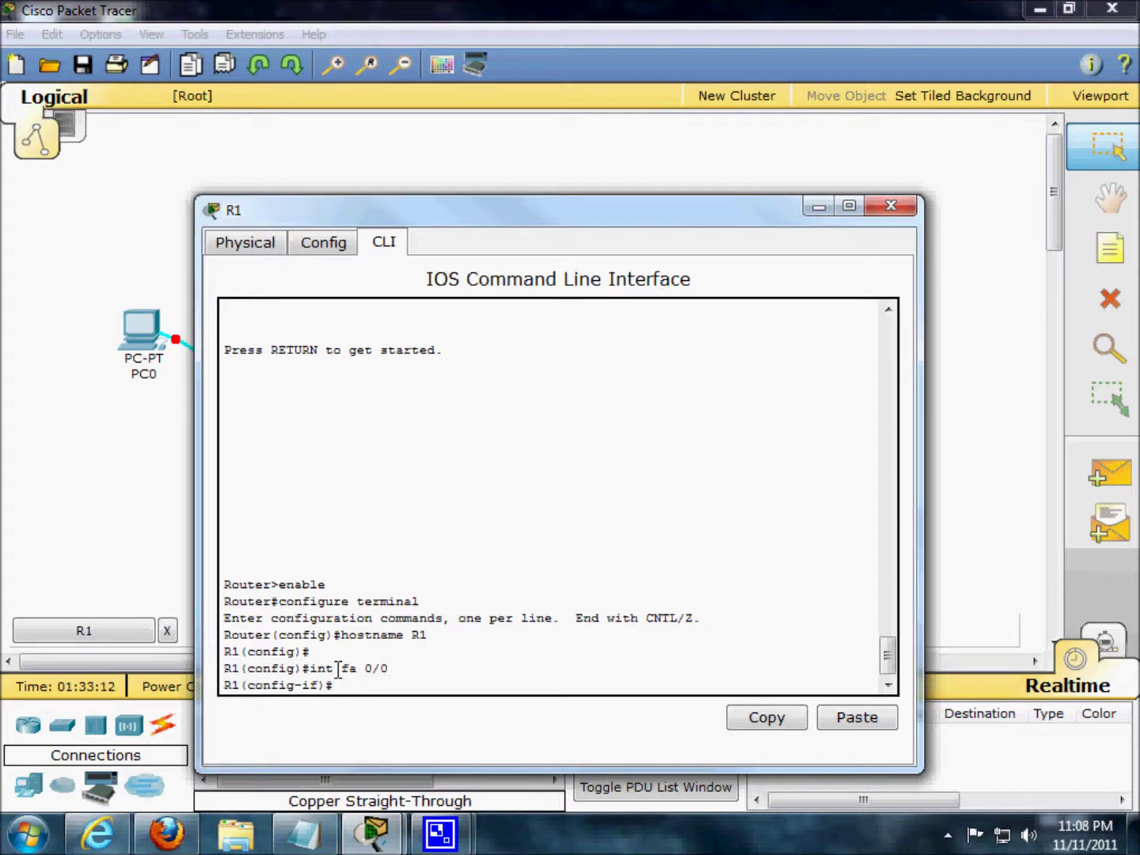
{"action": "type", "text": "ip address 192.168."}
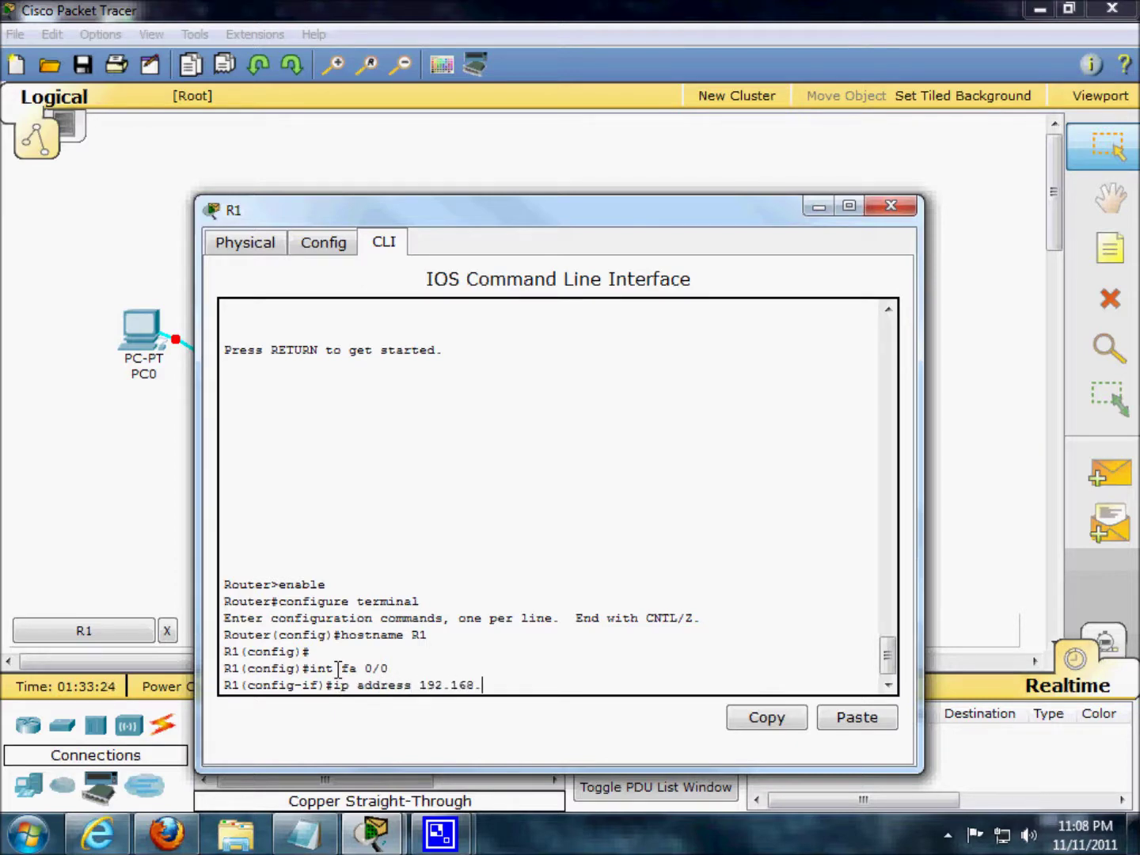
{"action": "type", "text": "1.129 255.255.255"}
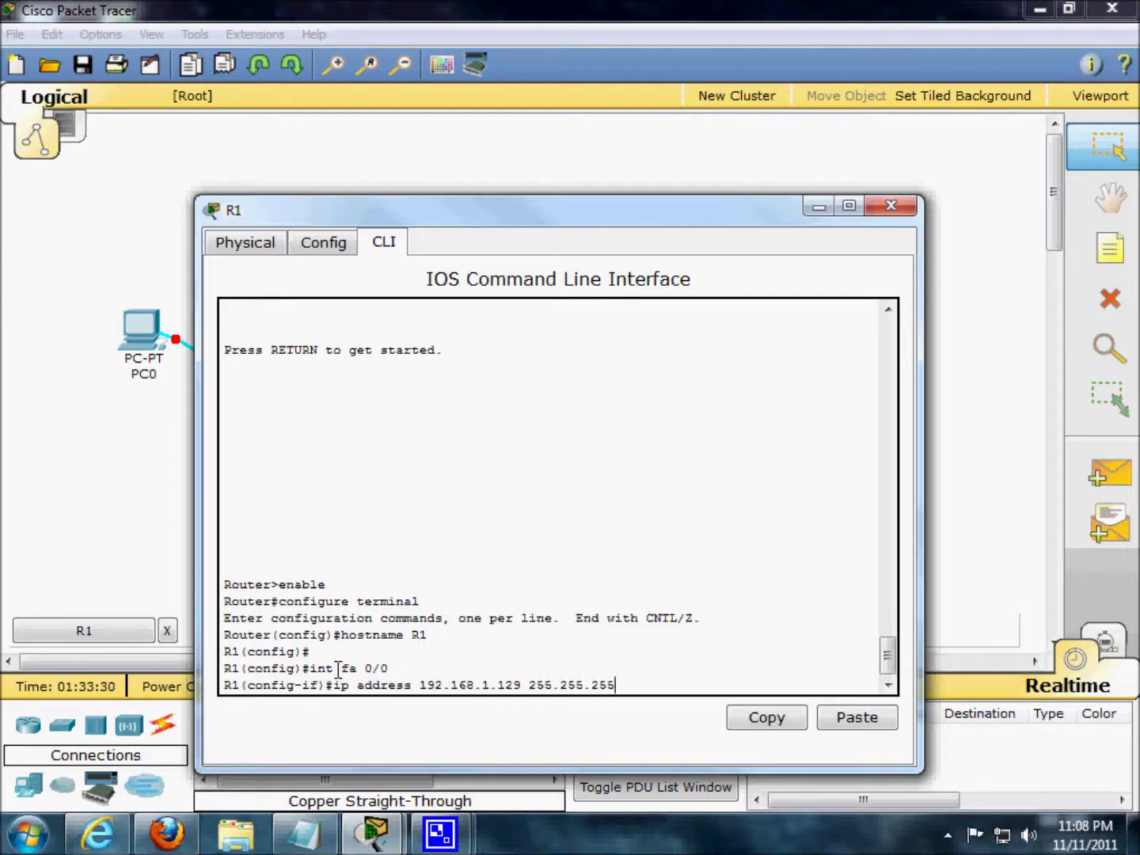
{"action": "type", "text": ".192"}
{"action": "key", "text": "Return"}
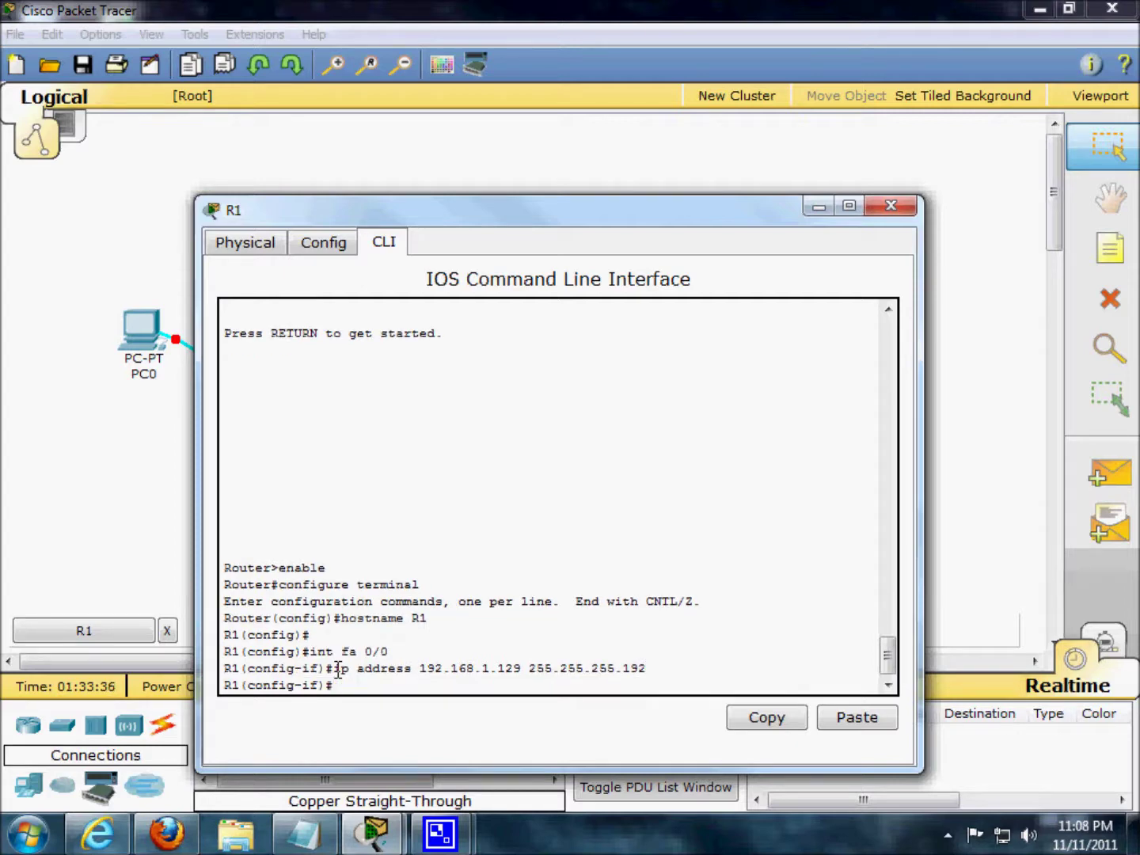
{"action": "type", "text": "no shut"}
{"action": "key", "text": "Return"}
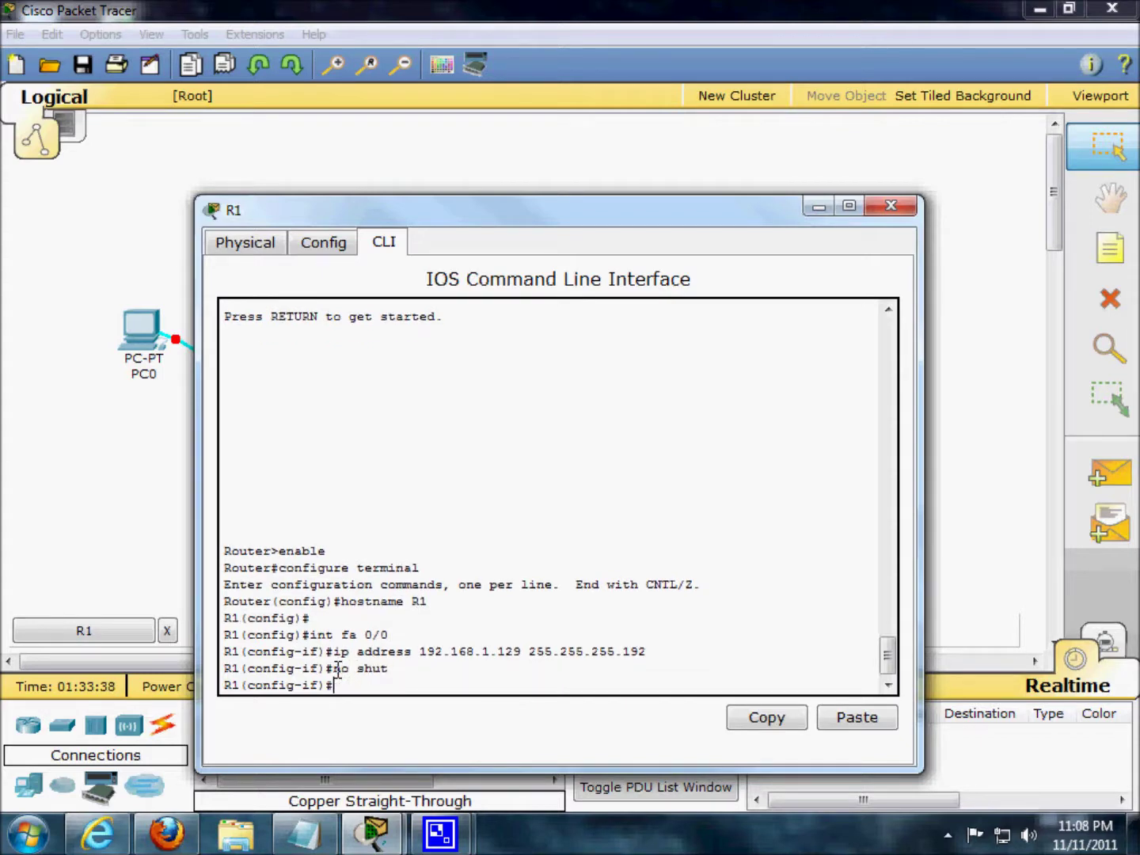
Run 'do run' to view R1's configuration and maximize R1's window
{"action": "type", "text": "ex"}
{"action": "key", "text": "BackSpace"}
{"action": "key", "text": "BackSpace"}
{"action": "type", "text": "dow"}
{"action": "key", "text": "BackSpace"}
{"action": "key", "text": "BackSpace"}
{"action": "type", "text": "run"}
{"action": "key", "text": "Return"}
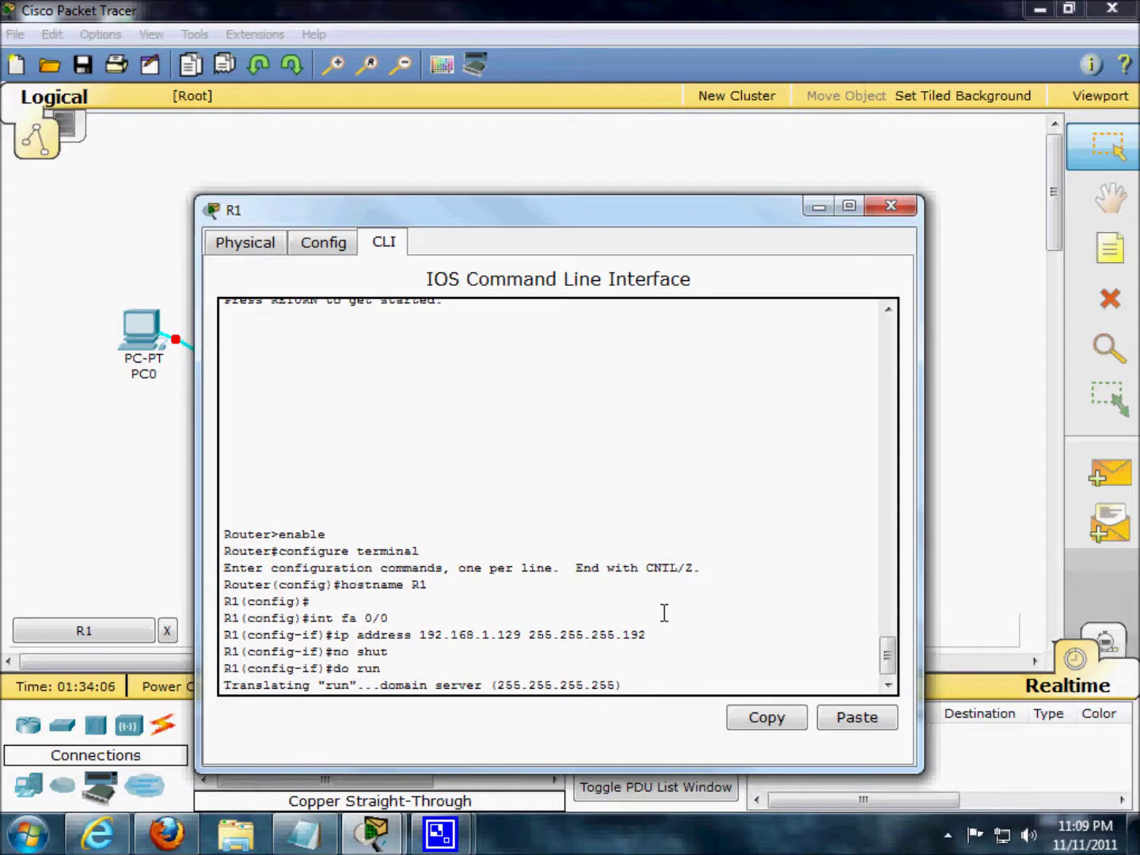
{"action": "double_click", "coordinate": [591, 212]}
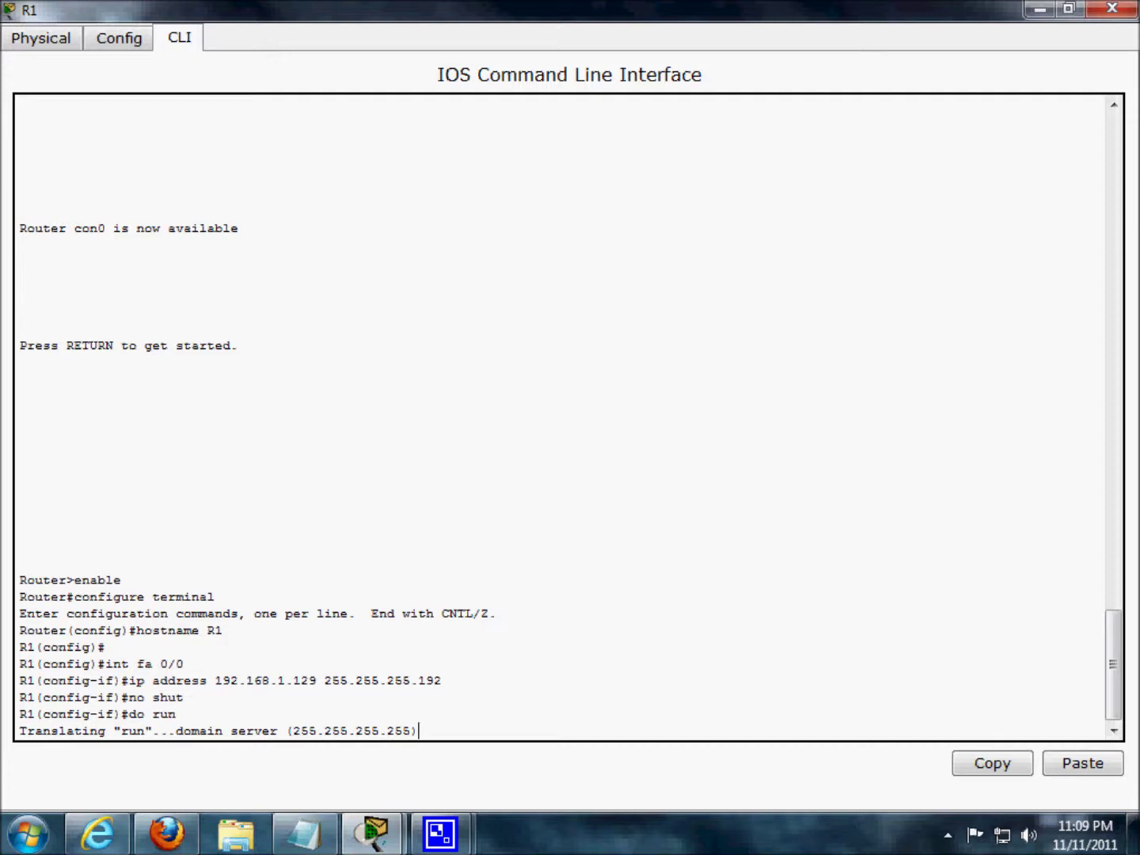
Save R1's configuration with 'do wr' and try entering the no ip domain lookup command
{"action": "type", "text": "do wr"}
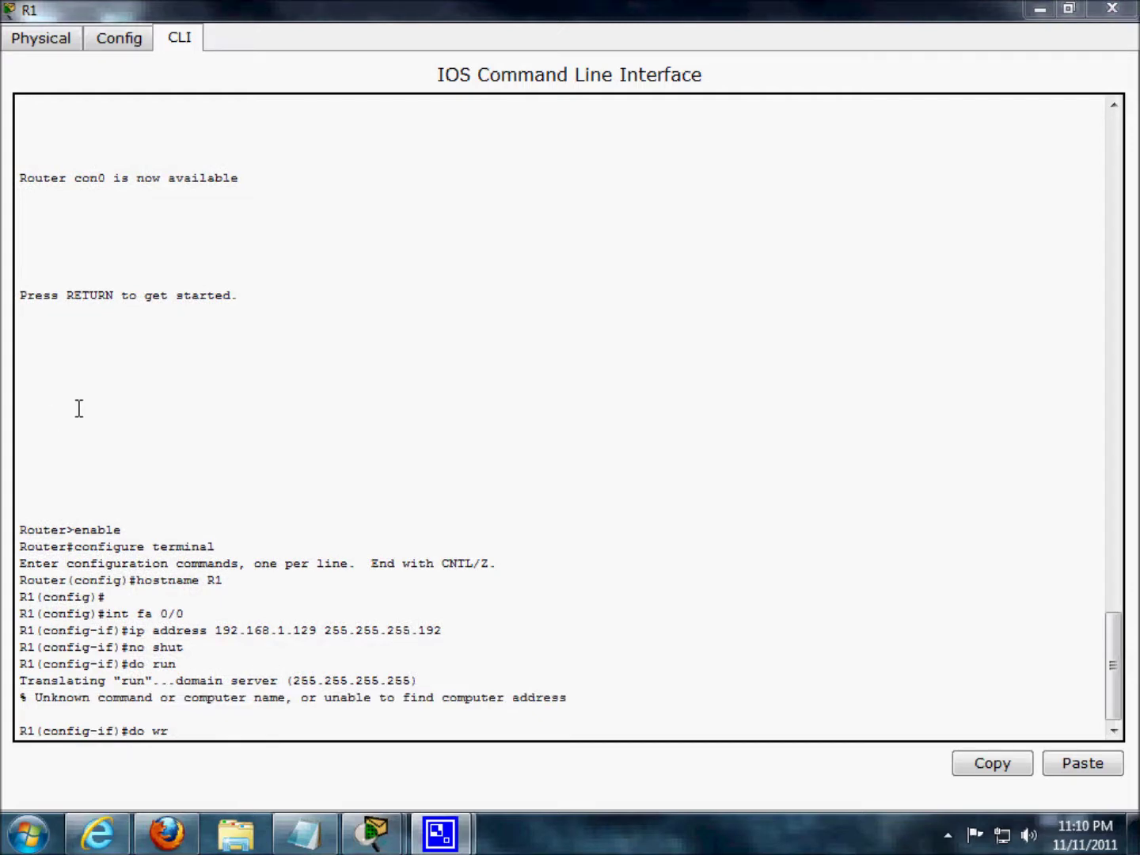
{"action": "key", "text": "Return"}
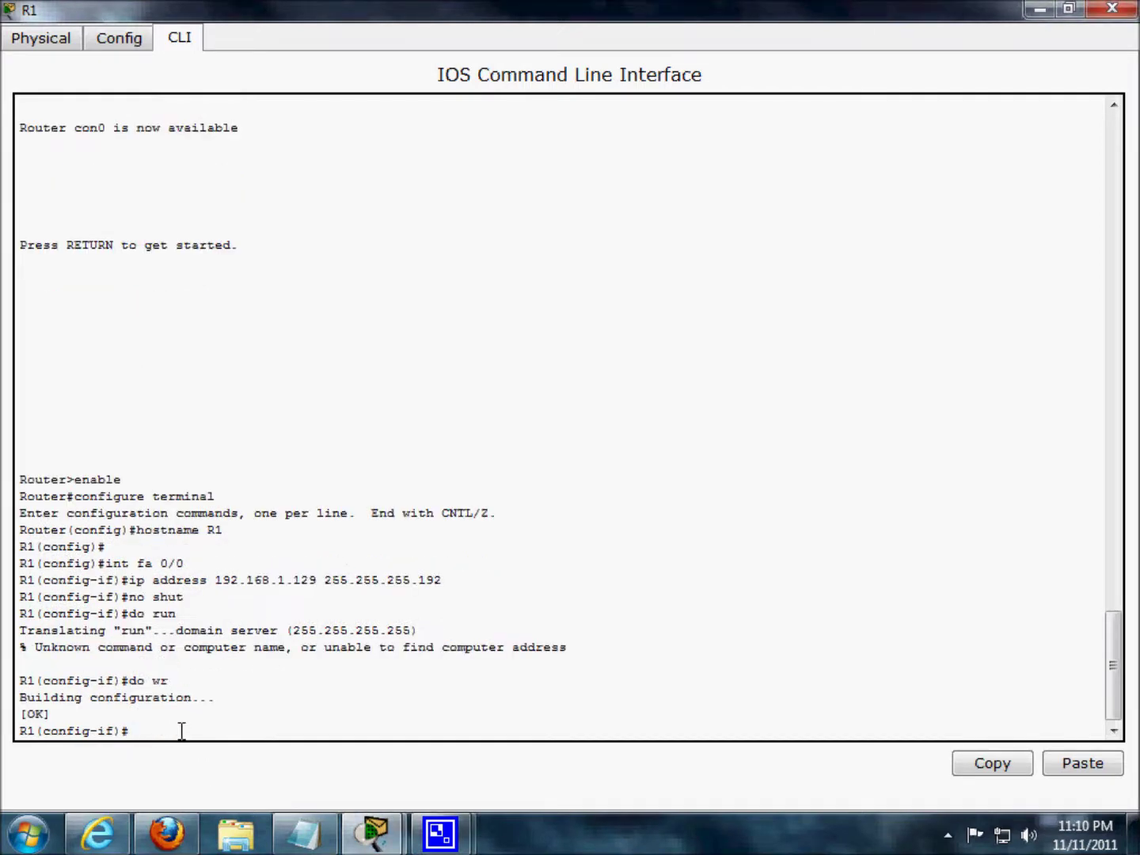
{"action": "type", "text": "no ip-domain lookup"}
{"action": "key", "text": "Return"}
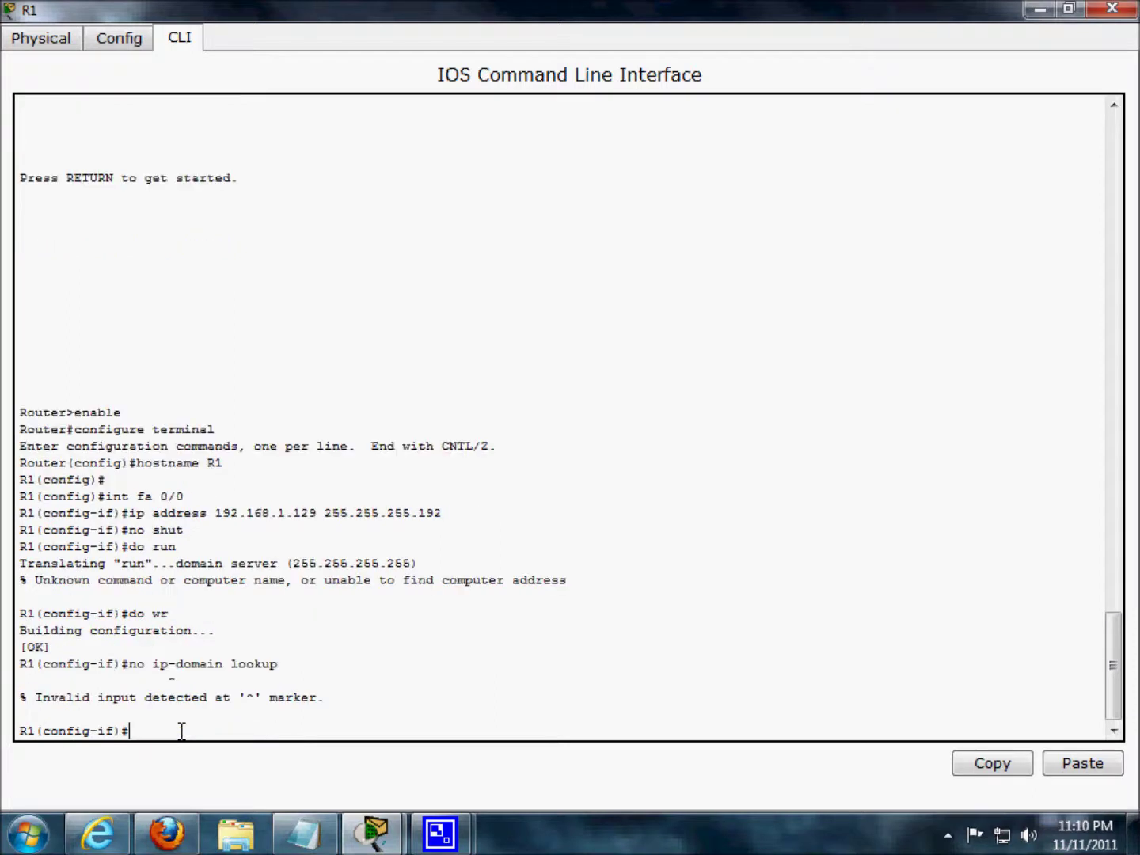
Correct and rerun 'no ip domain lookup', then close R1's device window
{"action": "key", "text": "Up"}
{"action": "key", "text": "BackSpace"}
{"action": "key", "text": "Right"}
{"action": "key", "text": "Right"}
{"action": "key", "text": "Right"}
{"action": "key", "text": "Right"}
{"action": "key", "text": "Right"}
{"action": "key", "text": "Right"}
{"action": "key", "text": "Right"}
{"action": "key", "text": "Right"}
{"action": "key", "text": "Right"}
{"action": "key", "text": "Right"}
{"action": "key", "text": "Return"}
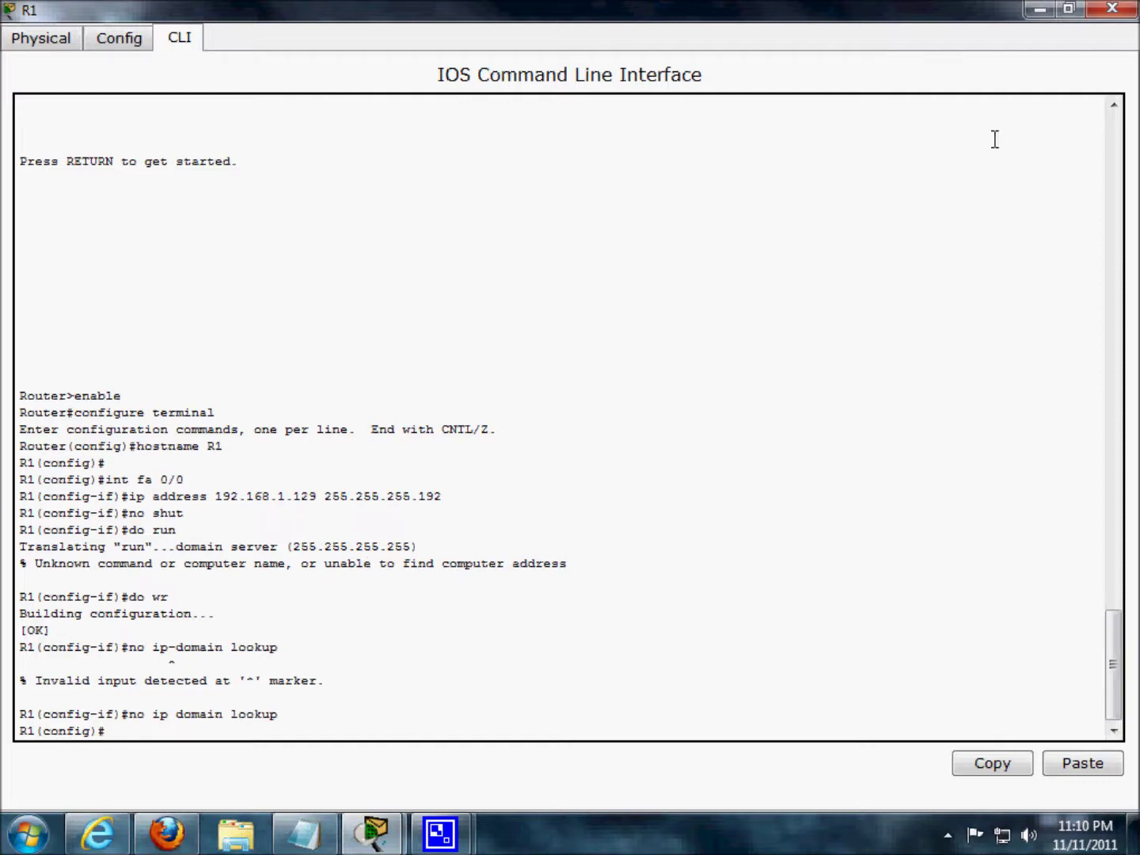
{"action": "left_click", "coordinate": [1112, 10]}
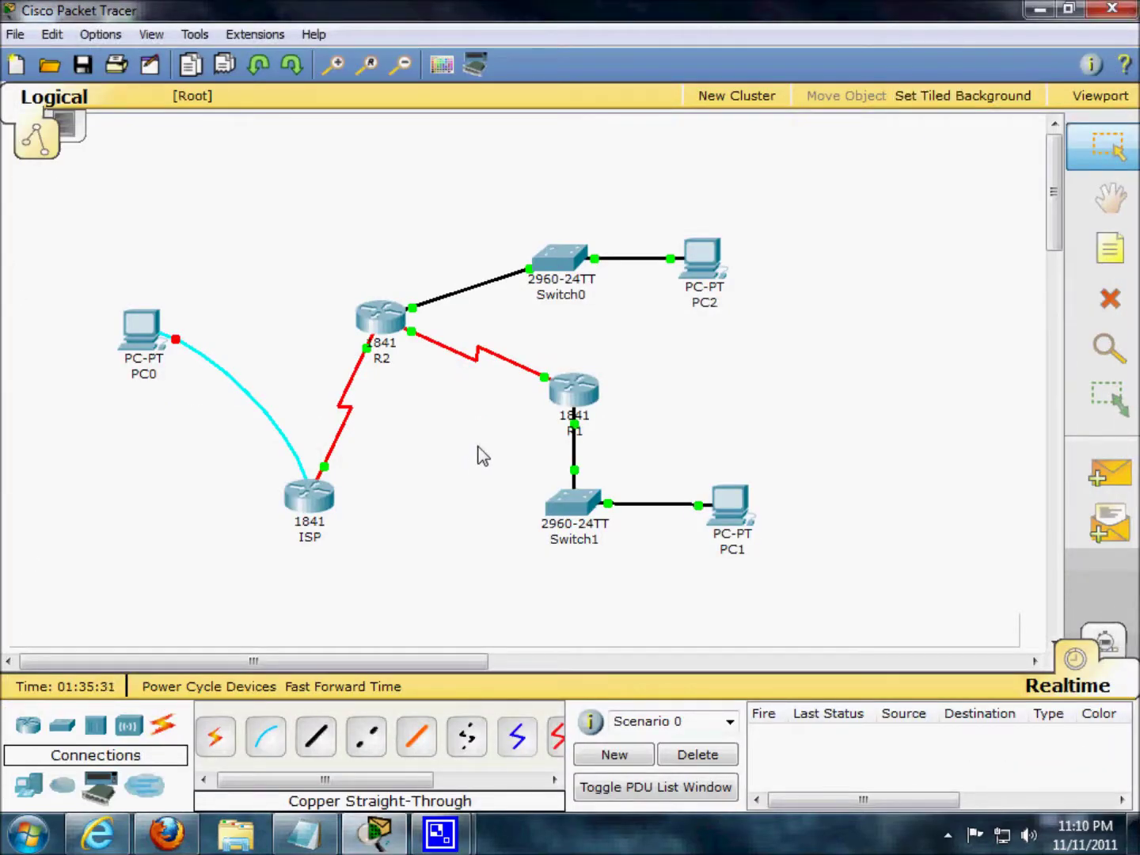
Open R2's CLI, scroll back through its earlier IOS output, and type 'int loopback 0'
{"action": "left_click", "coordinate": [380, 312]}
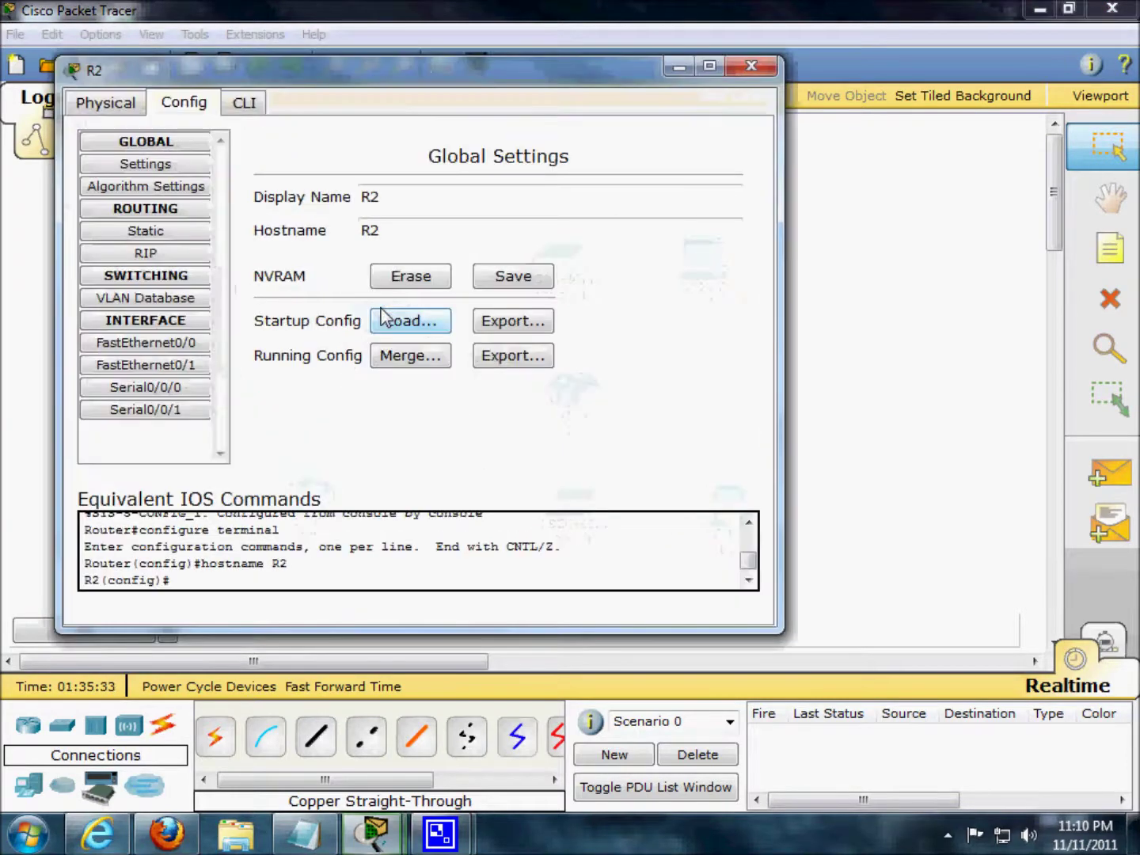
{"action": "left_click", "coordinate": [245, 104]}
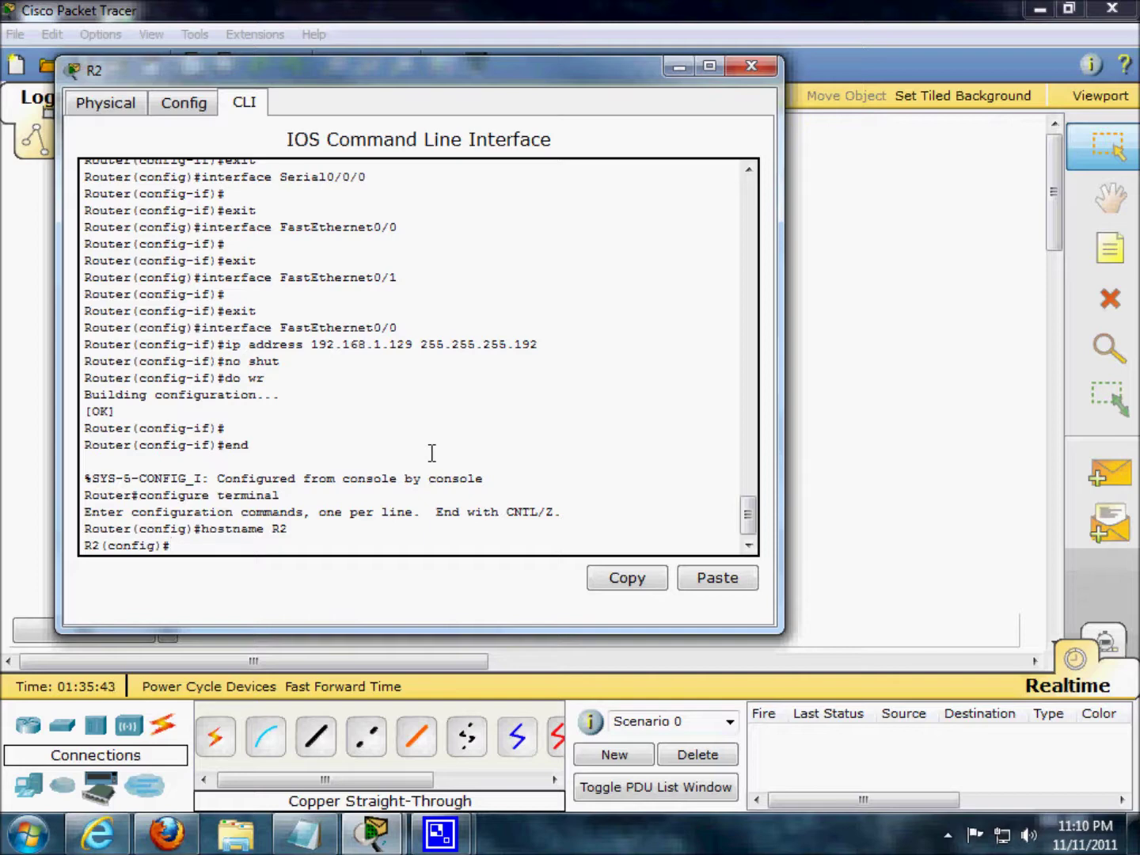
{"action": "type", "text": "int"}
{"action": "scroll", "coordinate": [432, 451], "scroll_direction": "up", "scroll_amount": 4}
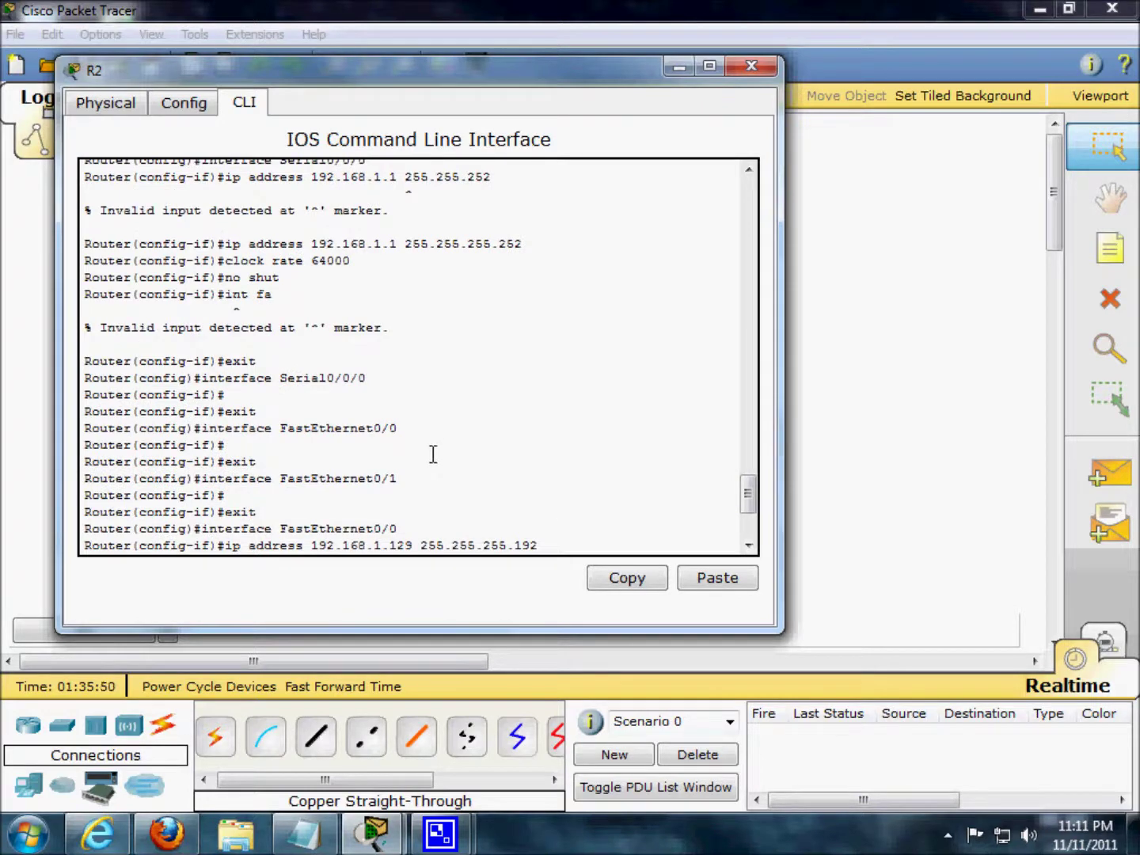
{"action": "scroll", "coordinate": [432, 455], "scroll_direction": "up", "scroll_amount": 3}
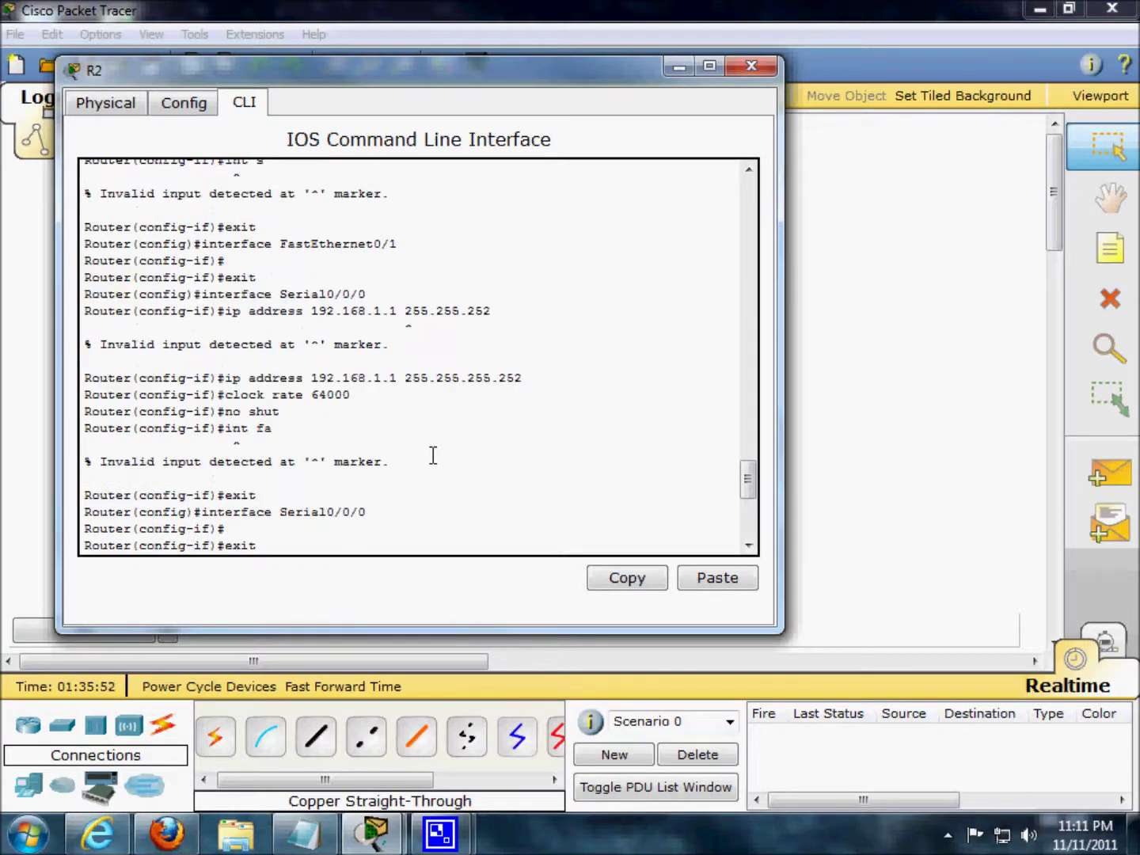
{"action": "scroll", "coordinate": [432, 455], "scroll_direction": "up", "scroll_amount": 3}
{"action": "scroll", "coordinate": [432, 455], "scroll_direction": "down", "scroll_amount": 3}
{"action": "scroll", "coordinate": [224, 443], "scroll_direction": "down", "scroll_amount": 8}
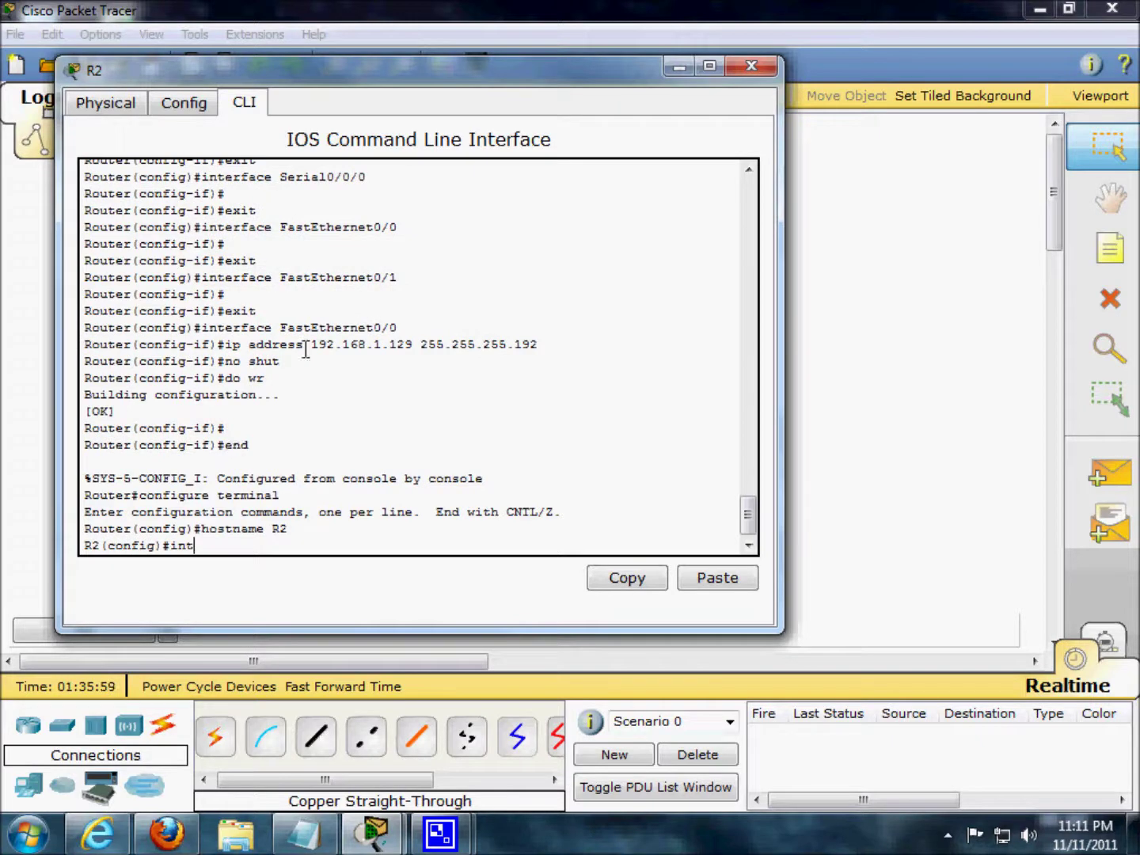
{"action": "type", "text": "loopback 0"}
Give R2's Loopback0 the address 192.168.31.22 255.255.255.255
{"action": "key", "text": "Return"}
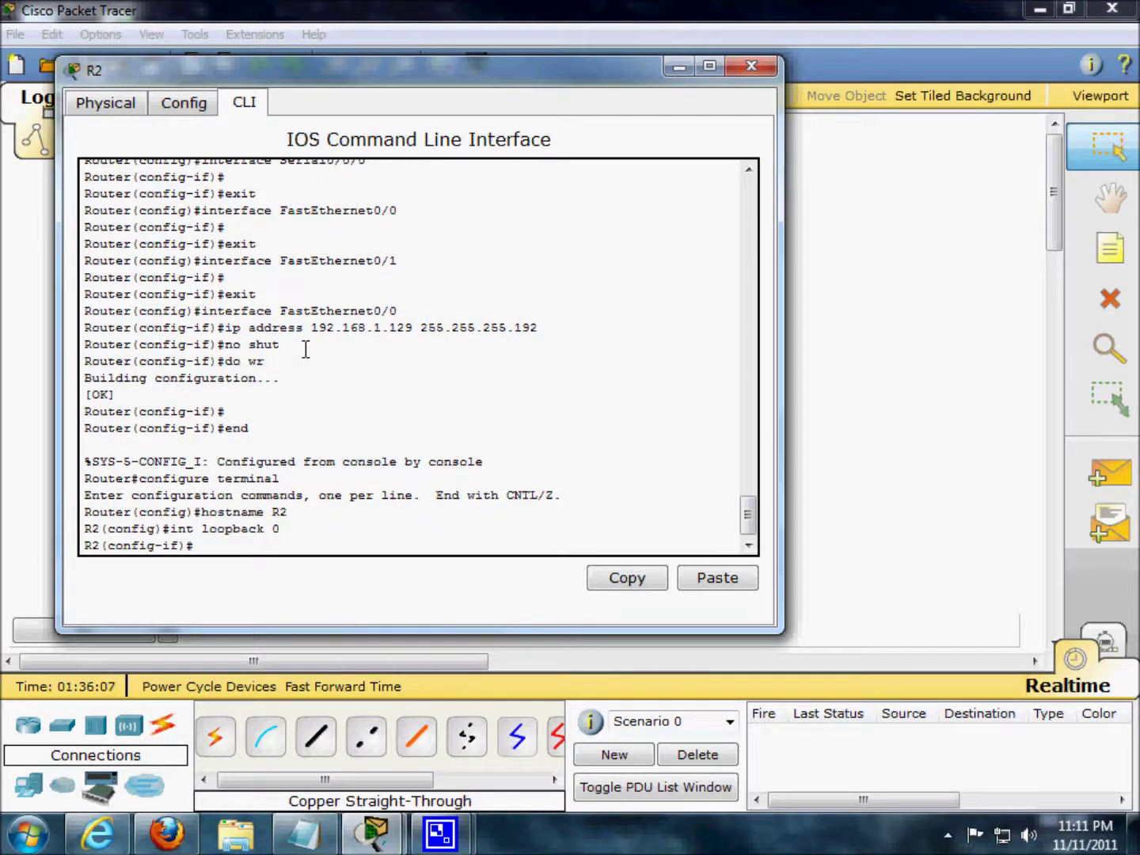
{"action": "type", "text": "ip address 192.1"}
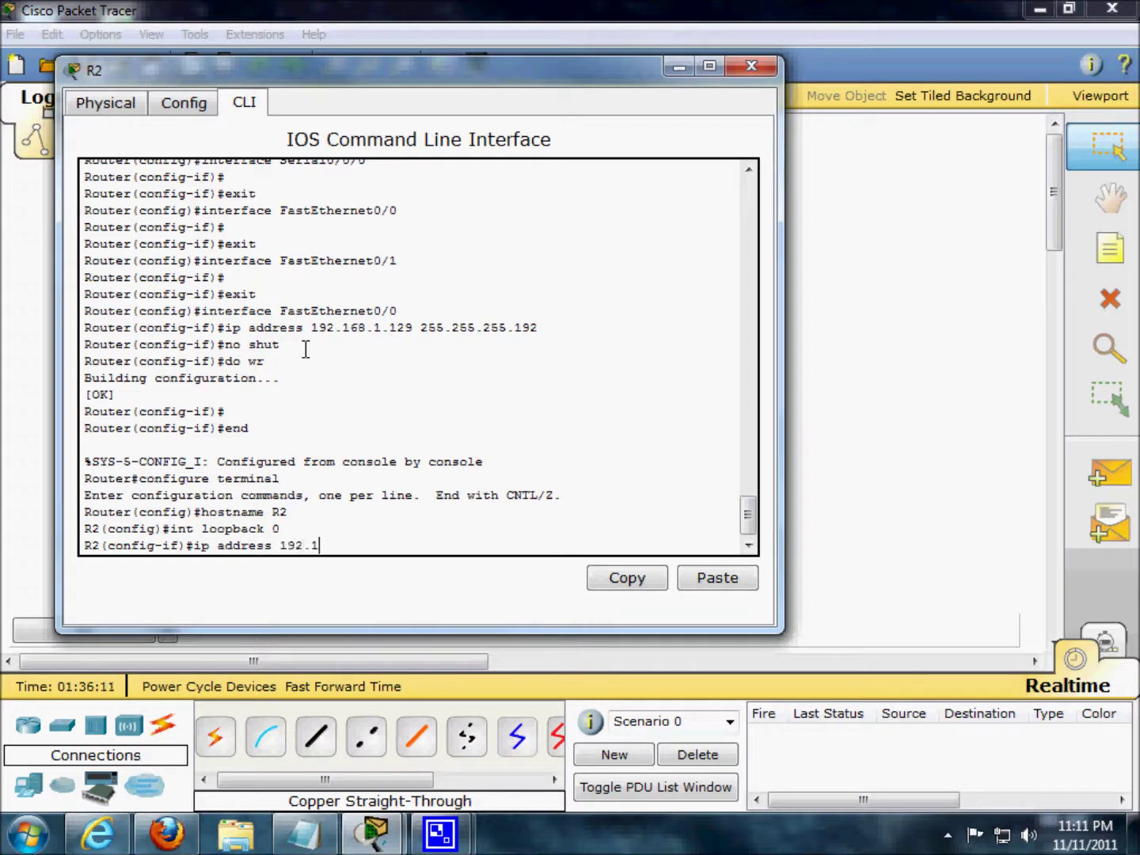
{"action": "type", "text": "68.31.22 255.255.255.255"}
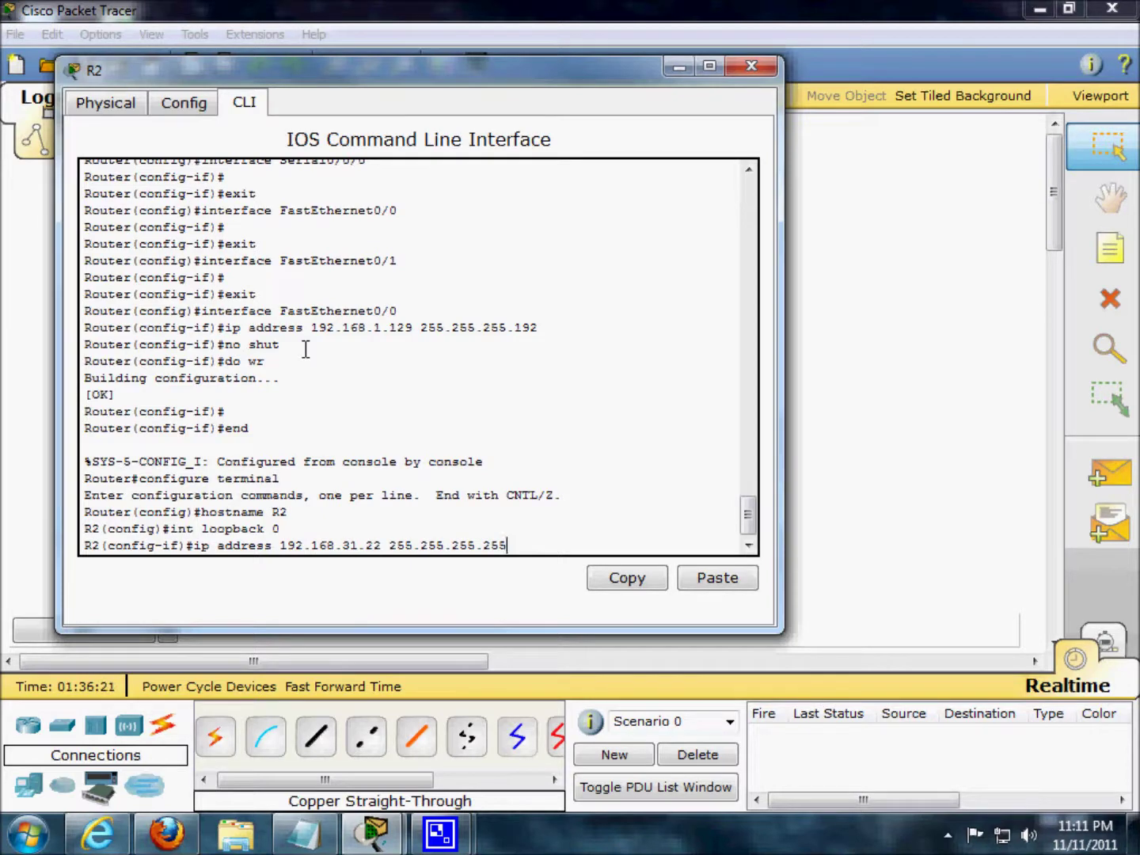
{"action": "key", "text": "Return"}
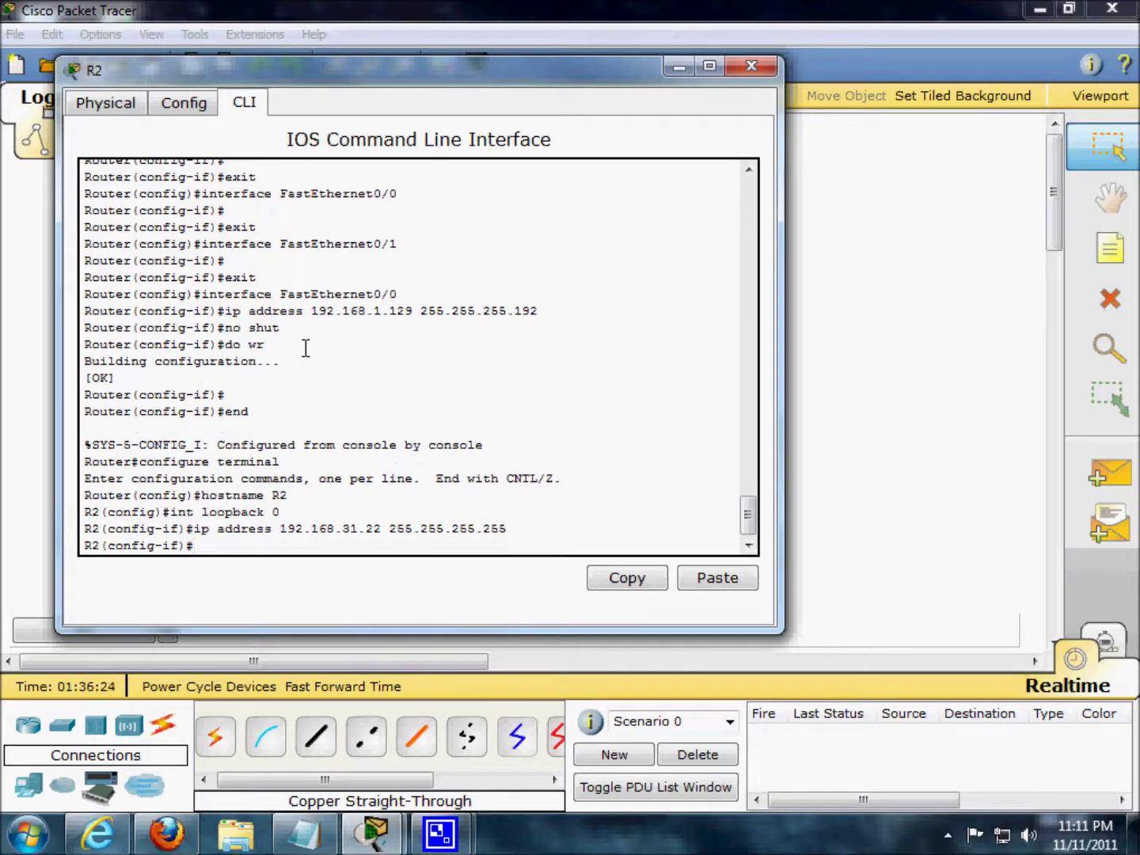
Set Serial0/0/0 to 192.168.1.2 255.255.255.252 and enable it with no shut
{"action": "type", "text": "int s 0/0/0"}
{"action": "key", "text": "Return"}
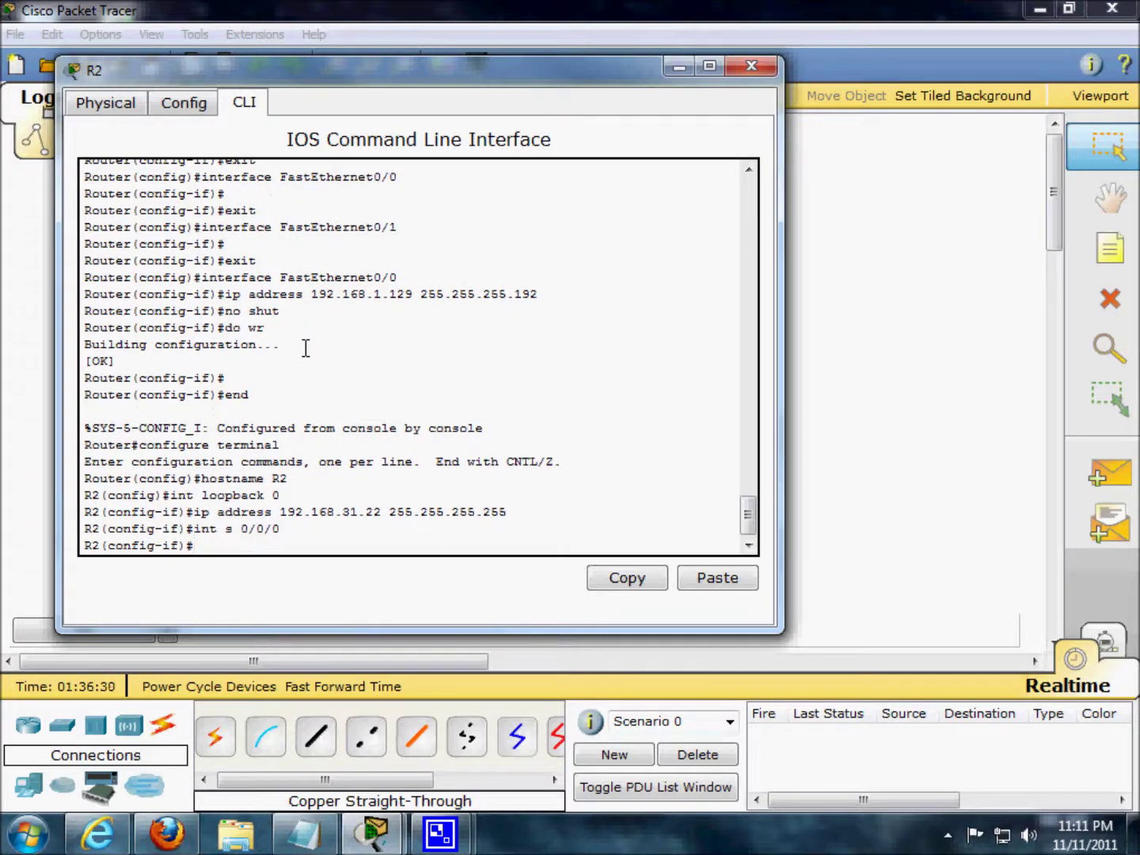
{"action": "type", "text": "ip address 192.168.1.2"}
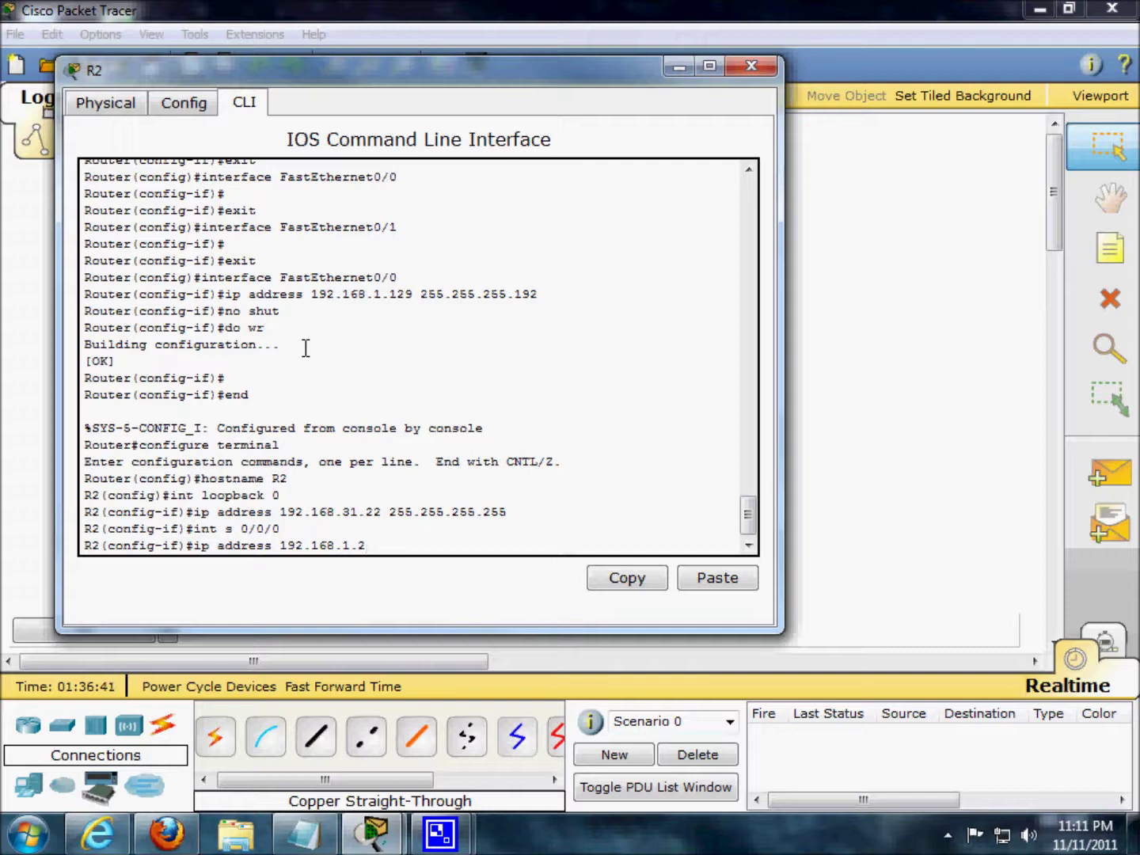
{"action": "type", "text": " 255.255.255.252"}
{"action": "key", "text": "Return"}
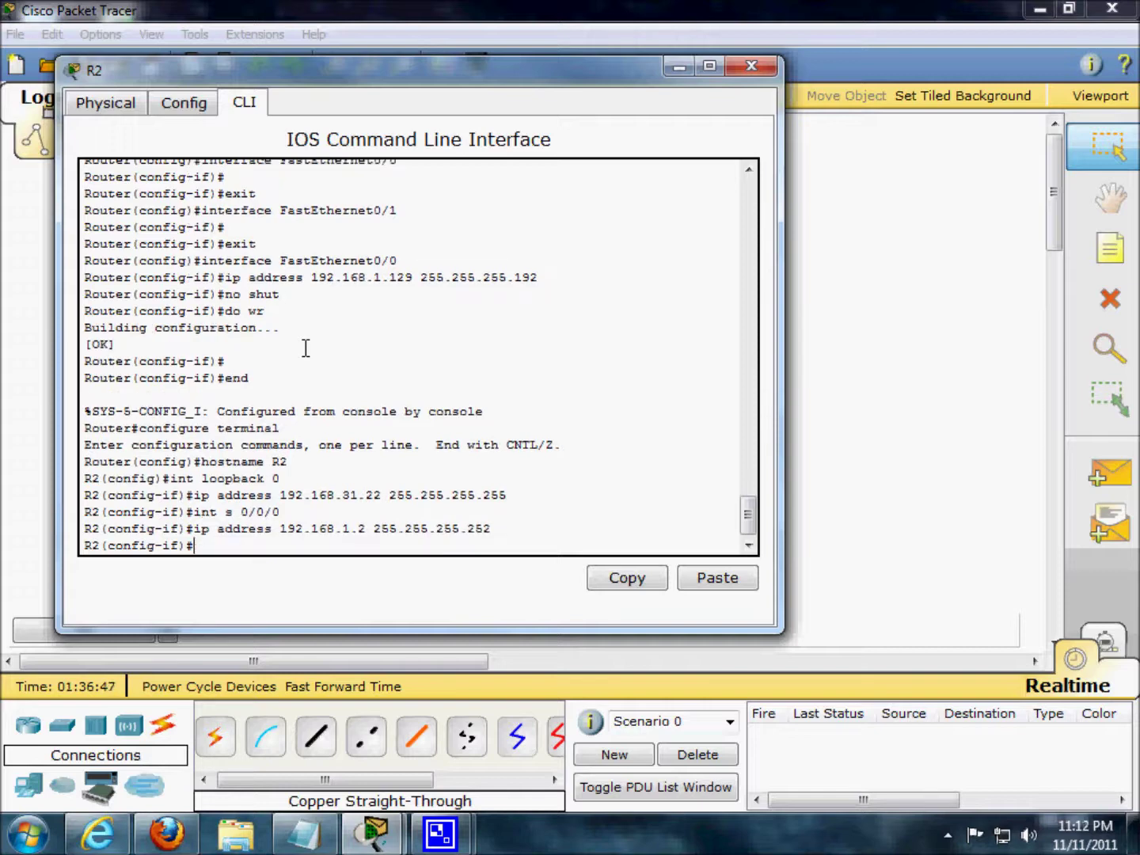
{"action": "type", "text": "no shut"}
{"action": "key", "text": "Return"}
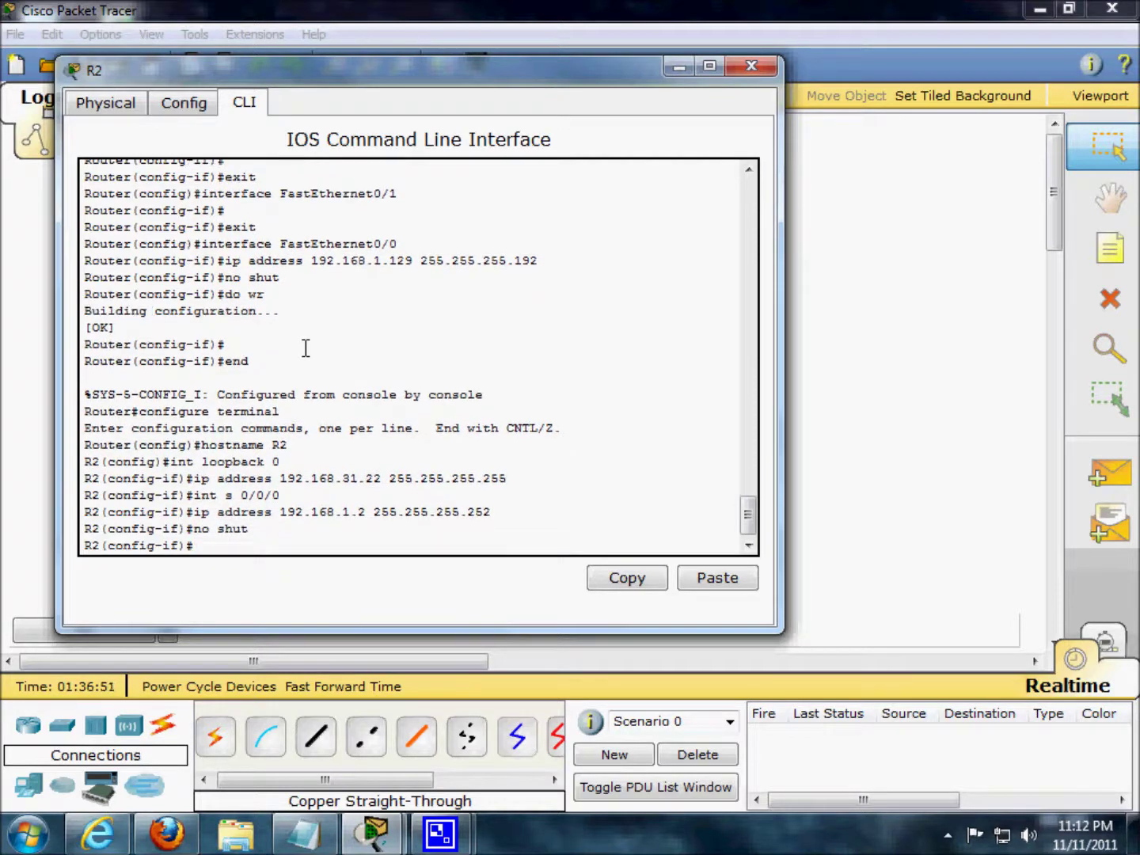
{"action": "type", "text": "int s 0/0/1"}
Give Serial0/0/1 the address 200.20.20.2 255.255.255.252 and bring it up
{"action": "key", "text": "Return"}
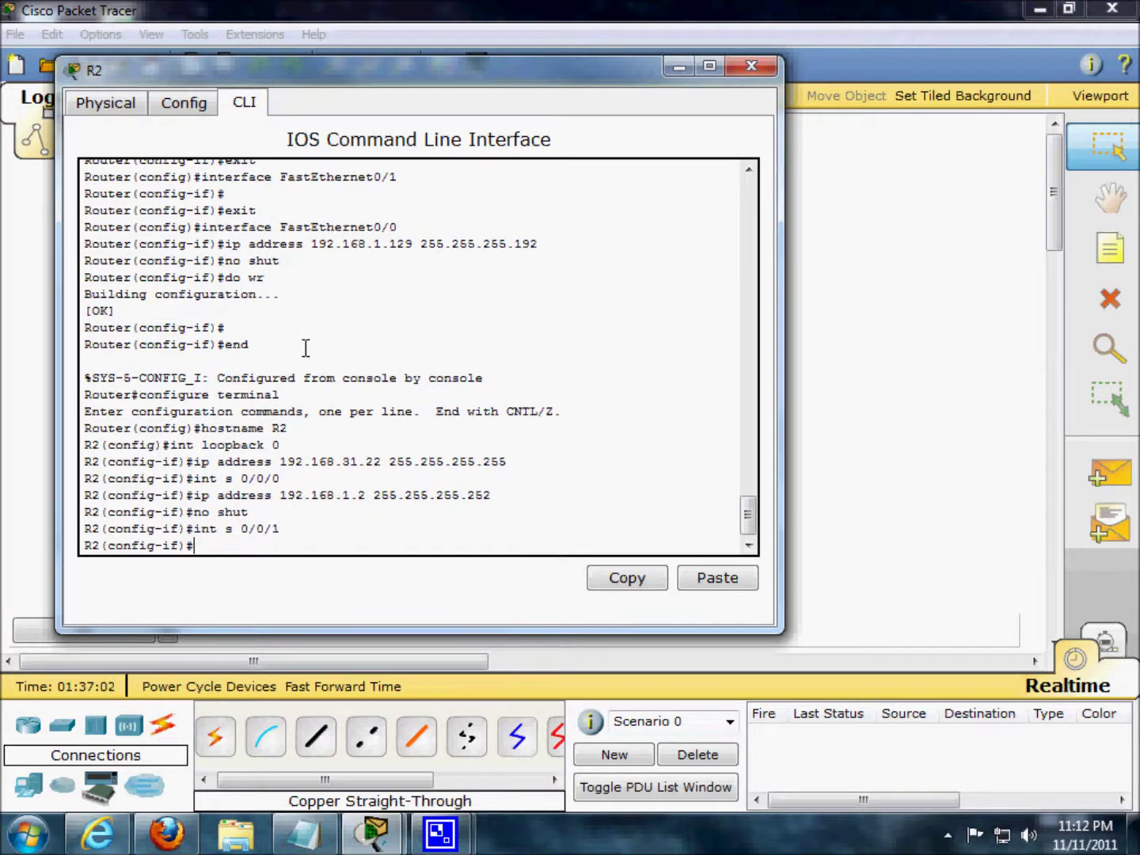
{"action": "type", "text": "ip address 200.20.20.2"}
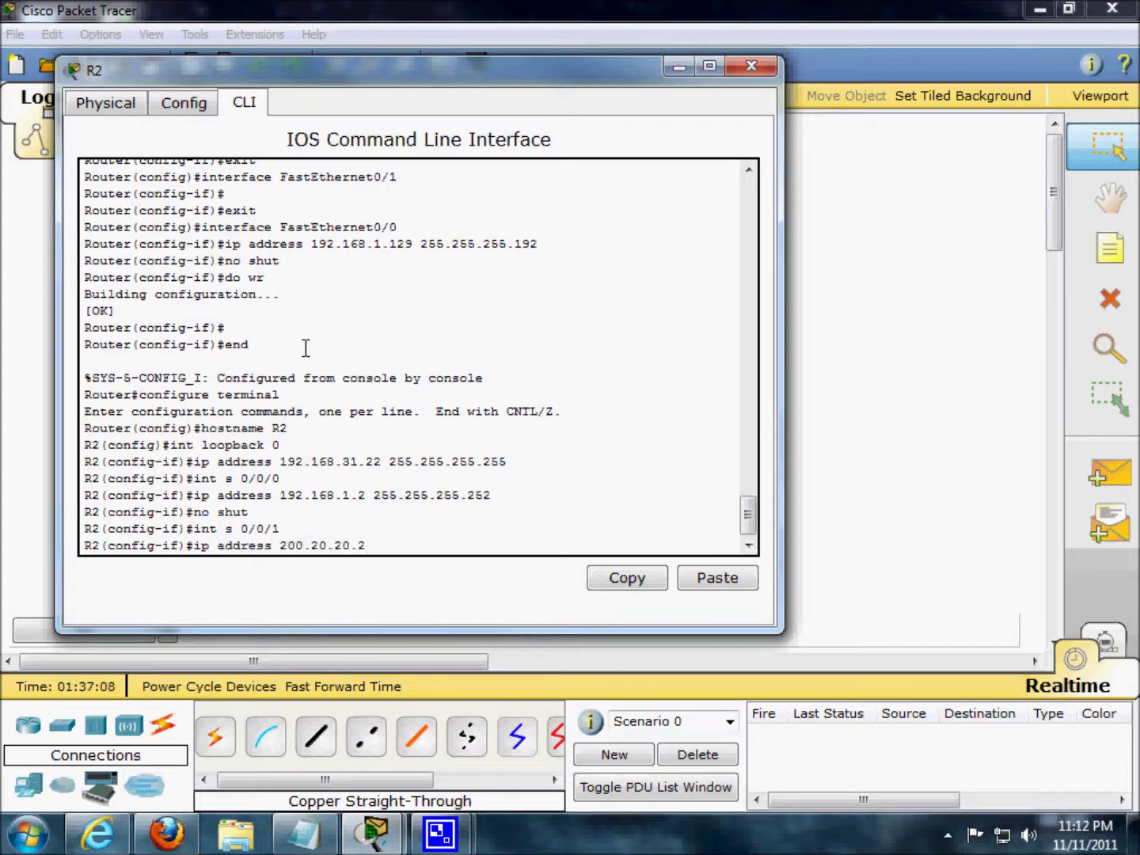
{"action": "type", "text": " 255.255.255.252"}
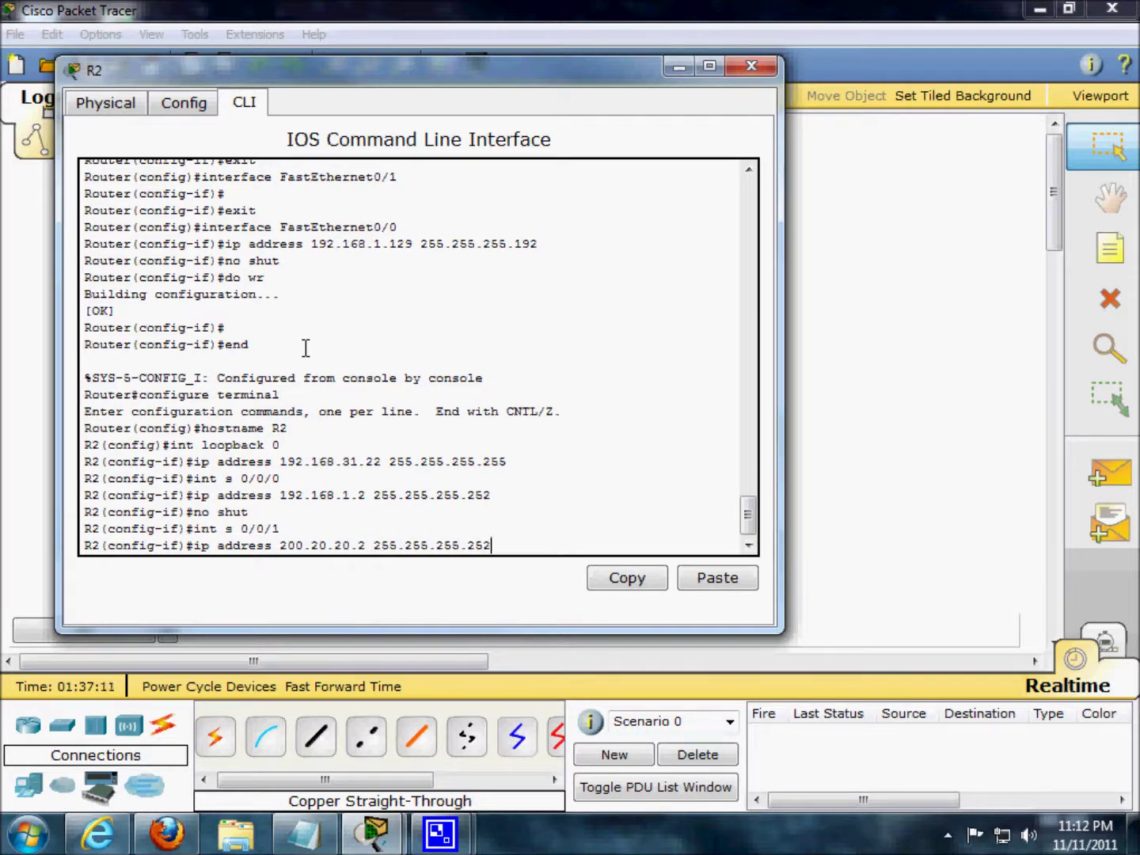
{"action": "key", "text": "Return"}
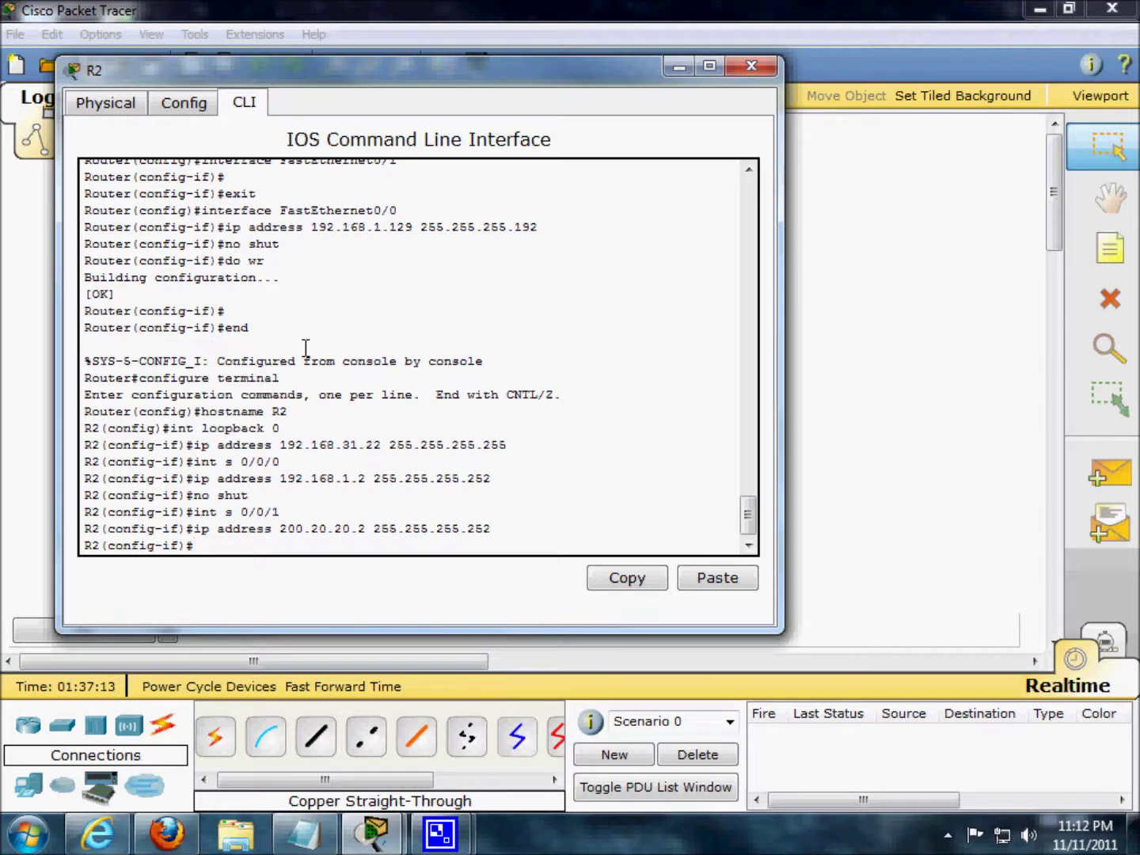
{"action": "type", "text": "no shut"}
{"action": "key", "text": "Return"}
Set FastEthernet0/0 to 192.168.0.1 255.255.255.0 and enable it with no shut
{"action": "type", "text": "in"}
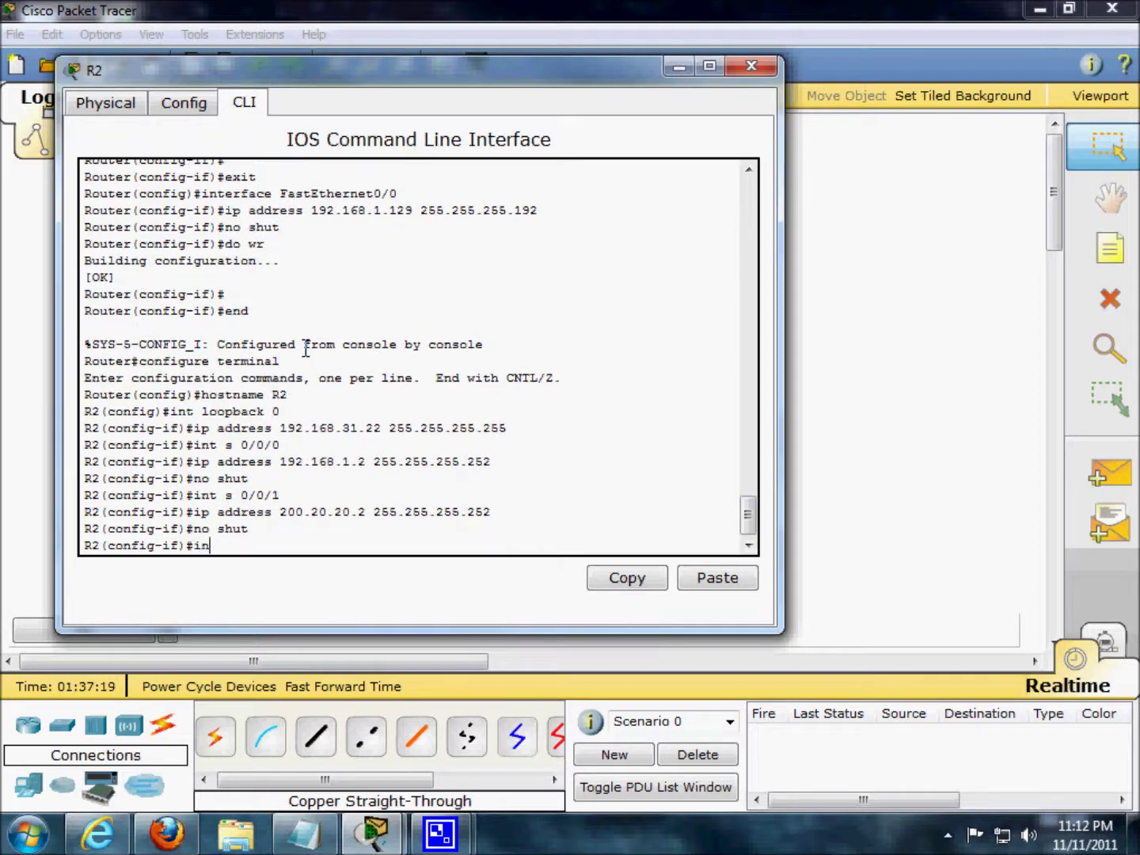
{"action": "type", "text": "t fa 0/0"}
{"action": "key", "text": "Return"}
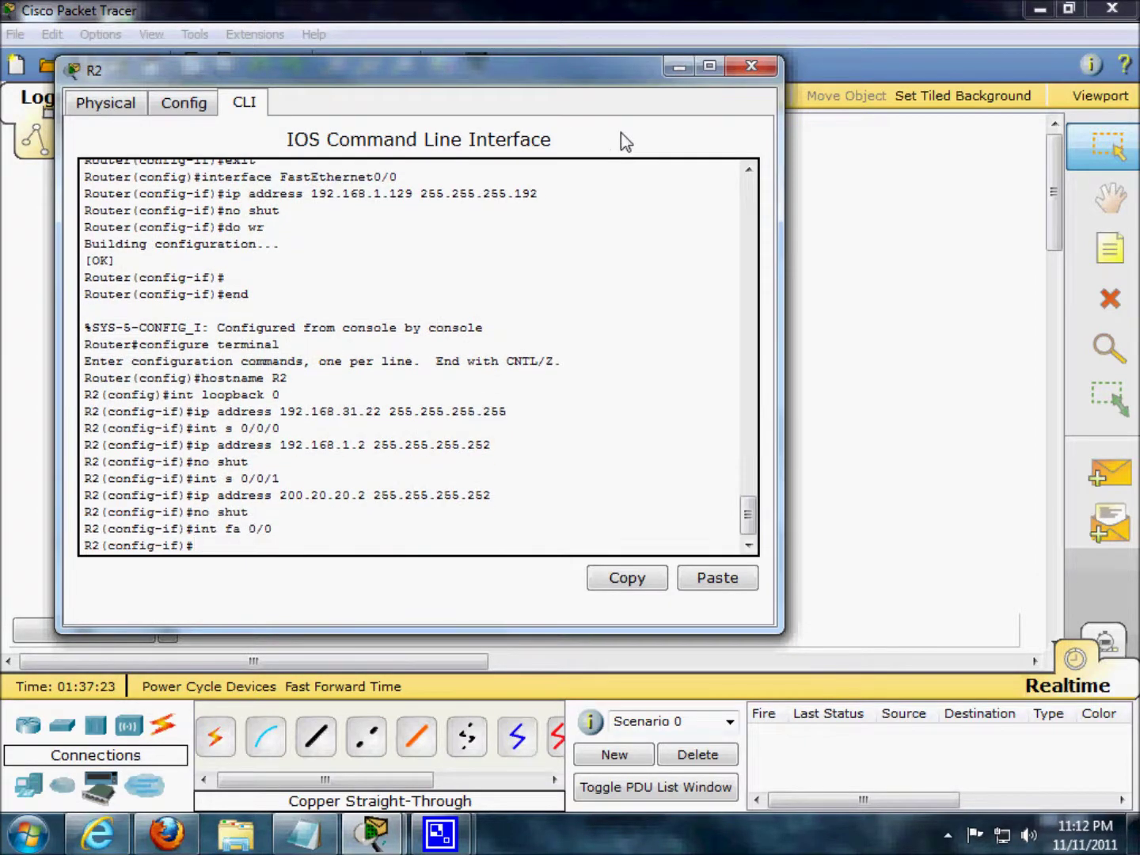
{"action": "type", "text": "ip address 192.168"}
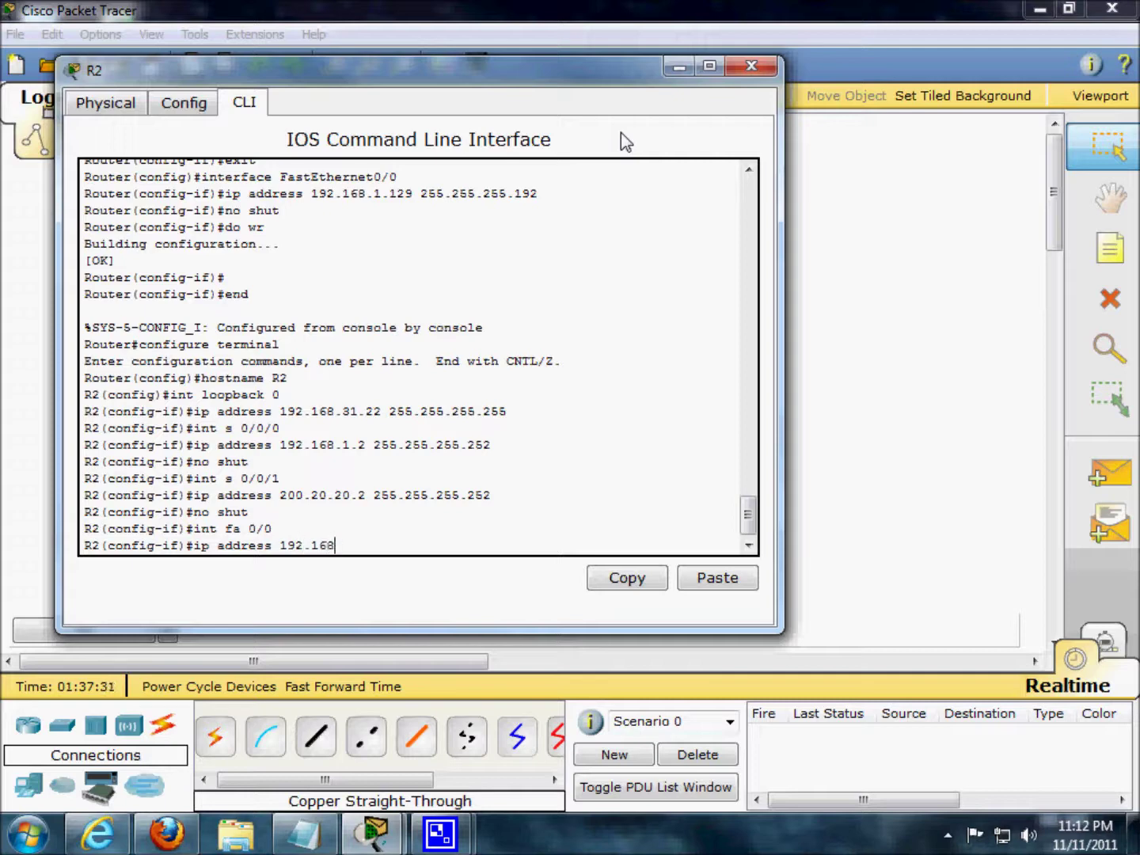
{"action": "type", "text": ".0.1 255.255.255.0"}
{"action": "key", "text": "Return"}
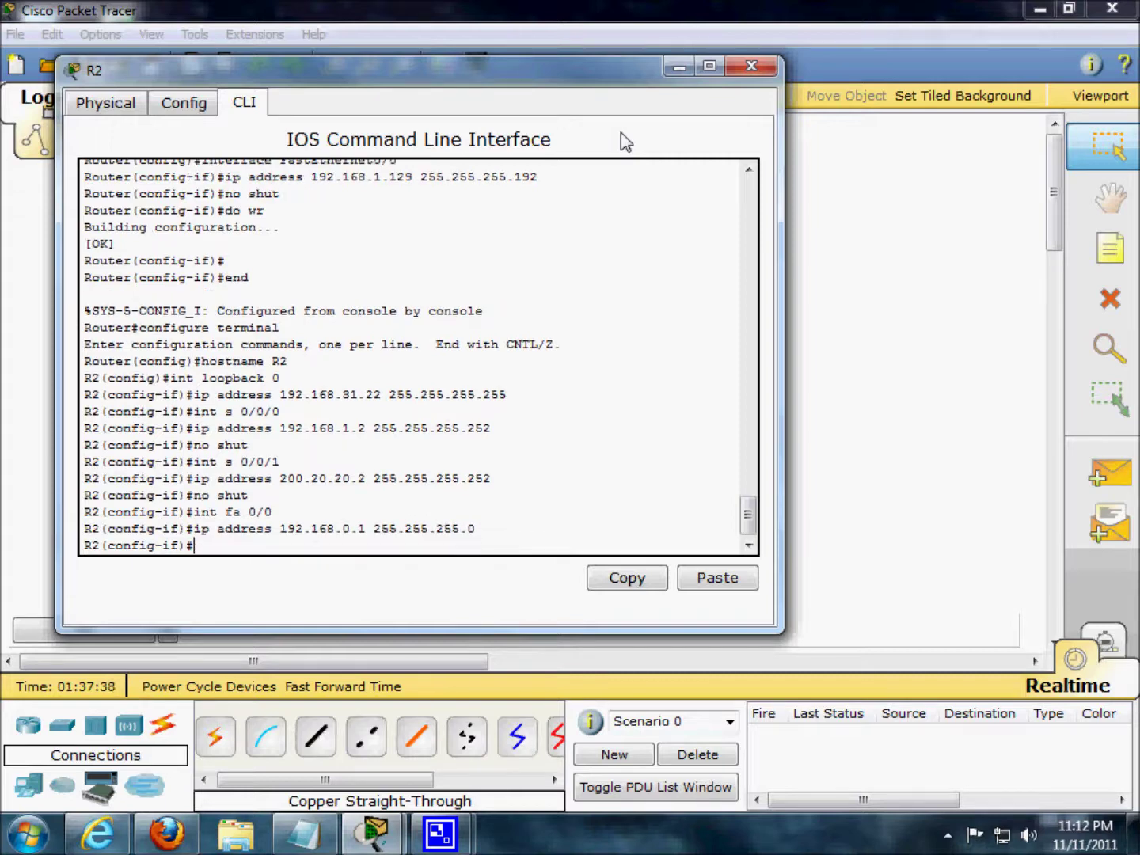
{"action": "type", "text": "no shut"}
{"action": "key", "text": "Return"}
Save R2's configuration with 'do wr', disable domain lookup, and close R2's window
{"action": "type", "text": "do wr"}
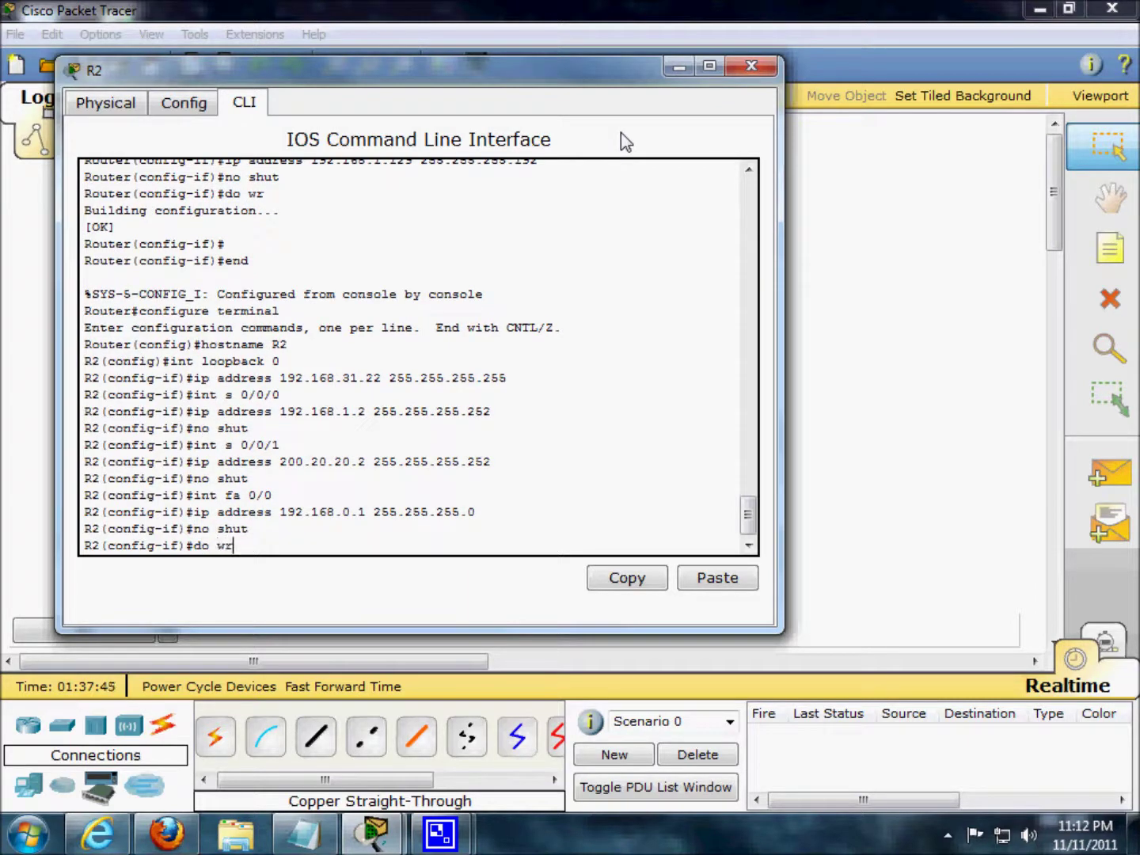
{"action": "key", "text": "Return"}
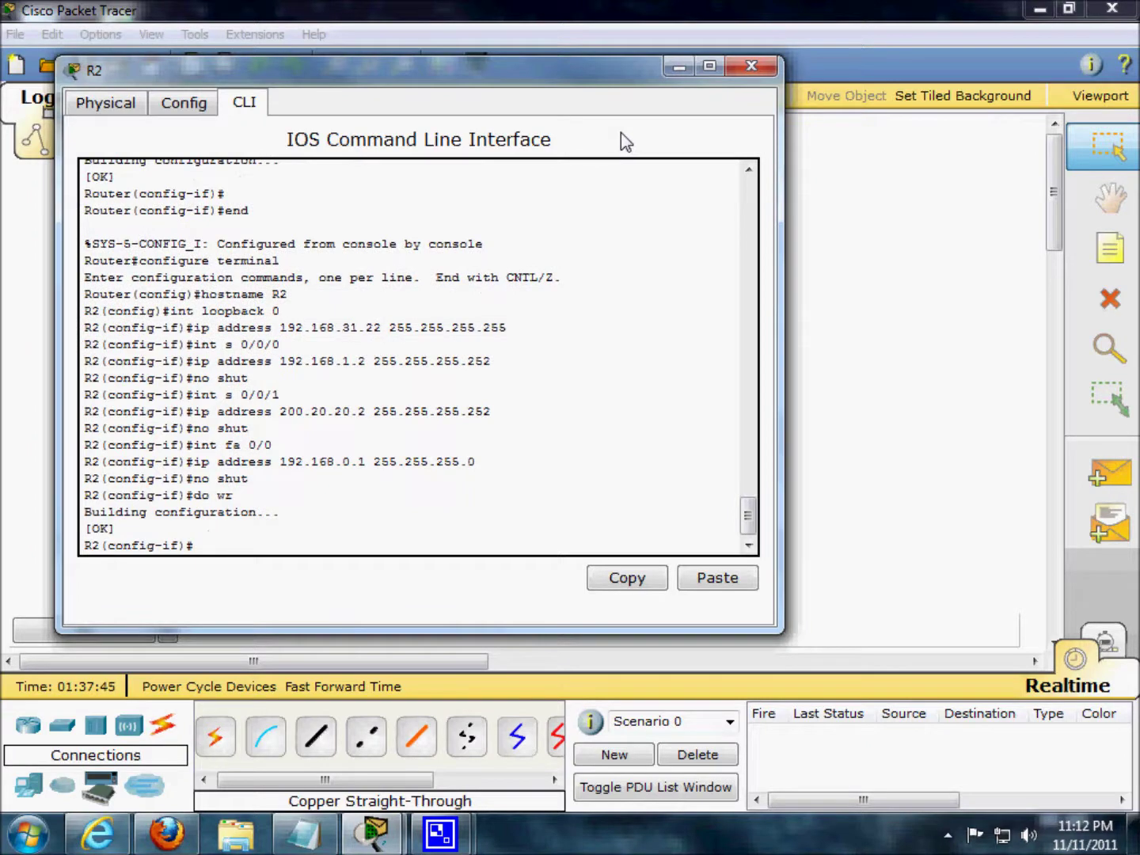
{"action": "type", "text": "no ip domain lookuop"}
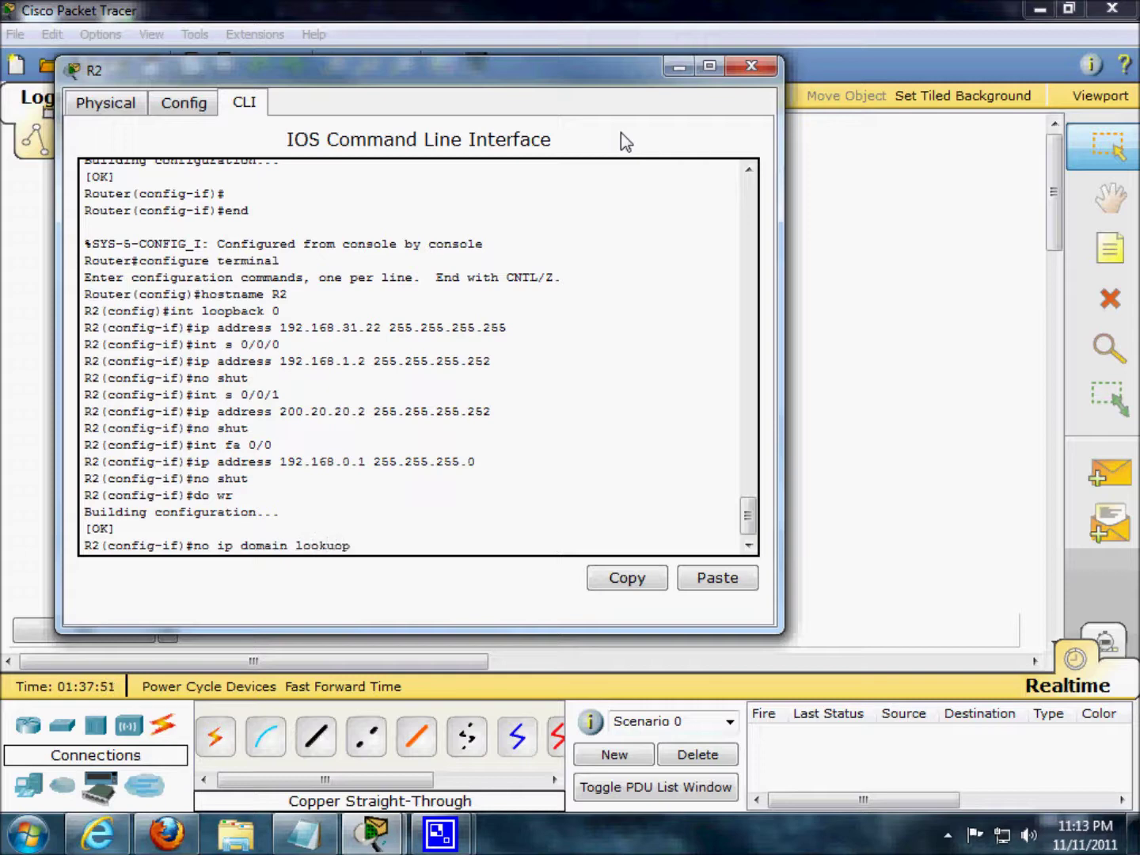
{"action": "key", "text": "BackSpace"}
{"action": "key", "text": "BackSpace"}
{"action": "type", "text": "p"}
{"action": "key", "text": "Return"}
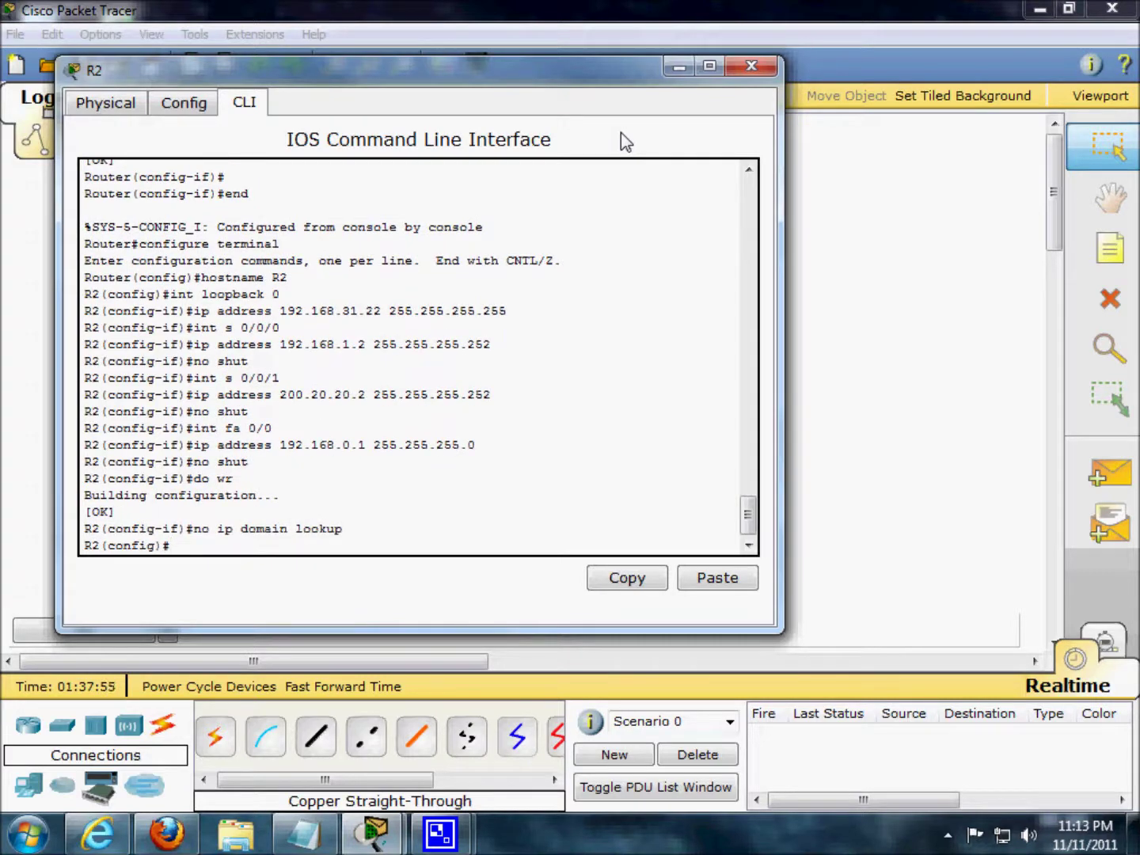
{"action": "left_click", "coordinate": [752, 66]}
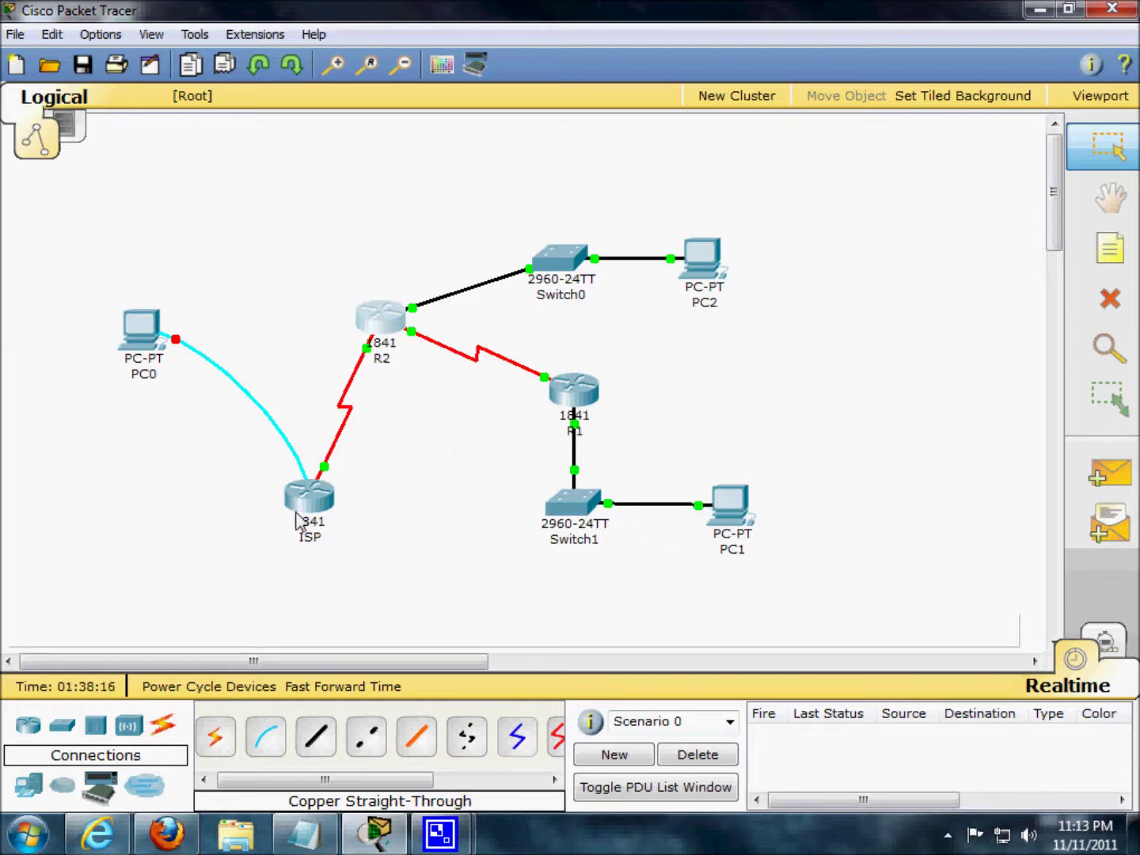
Reopen R2's console briefly and close its window again
{"action": "mouse_move", "coordinate": [305, 513]}
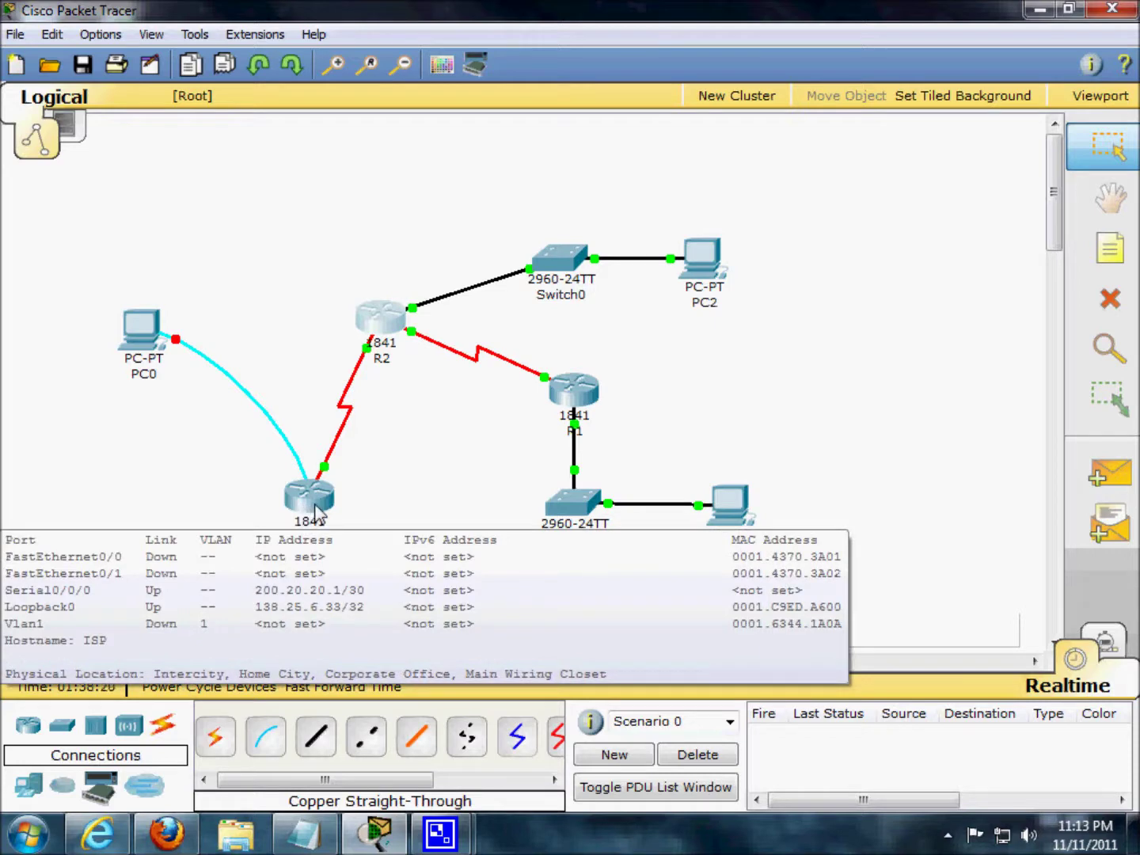
{"action": "left_click", "coordinate": [383, 323]}
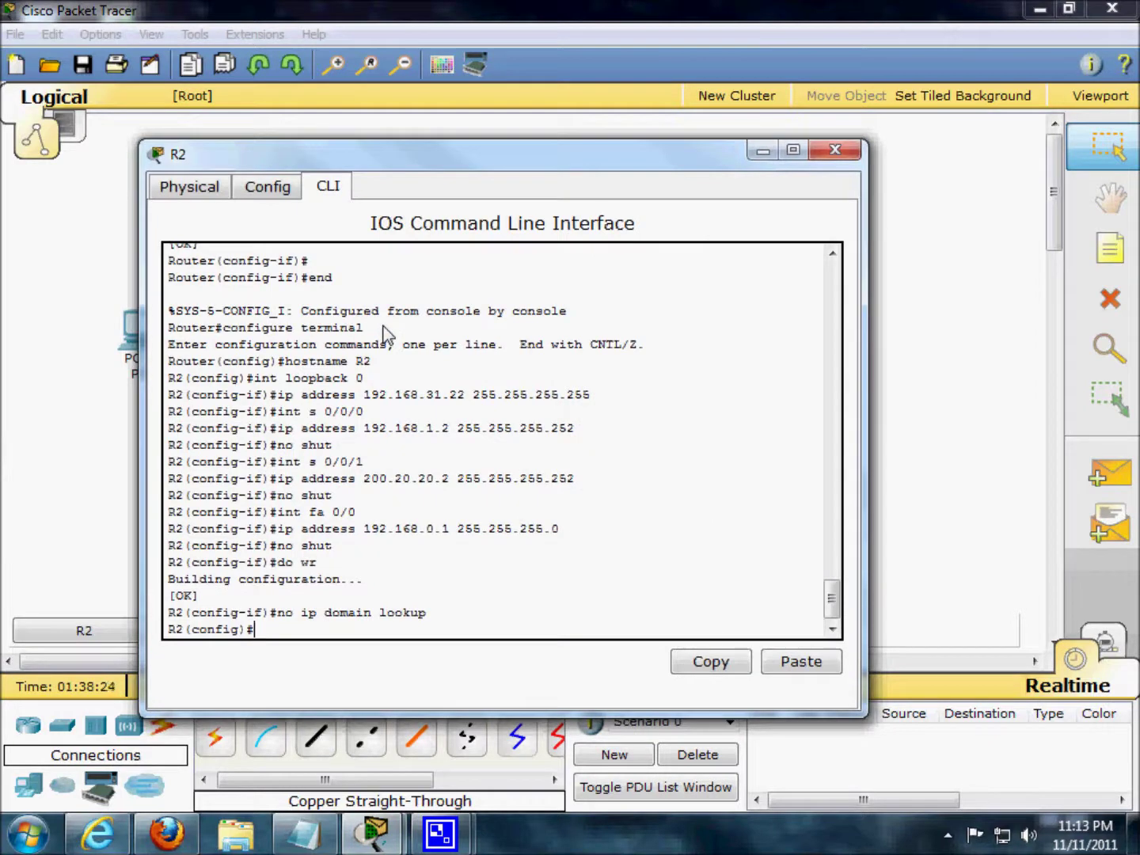
{"action": "left_click", "coordinate": [834, 149]}
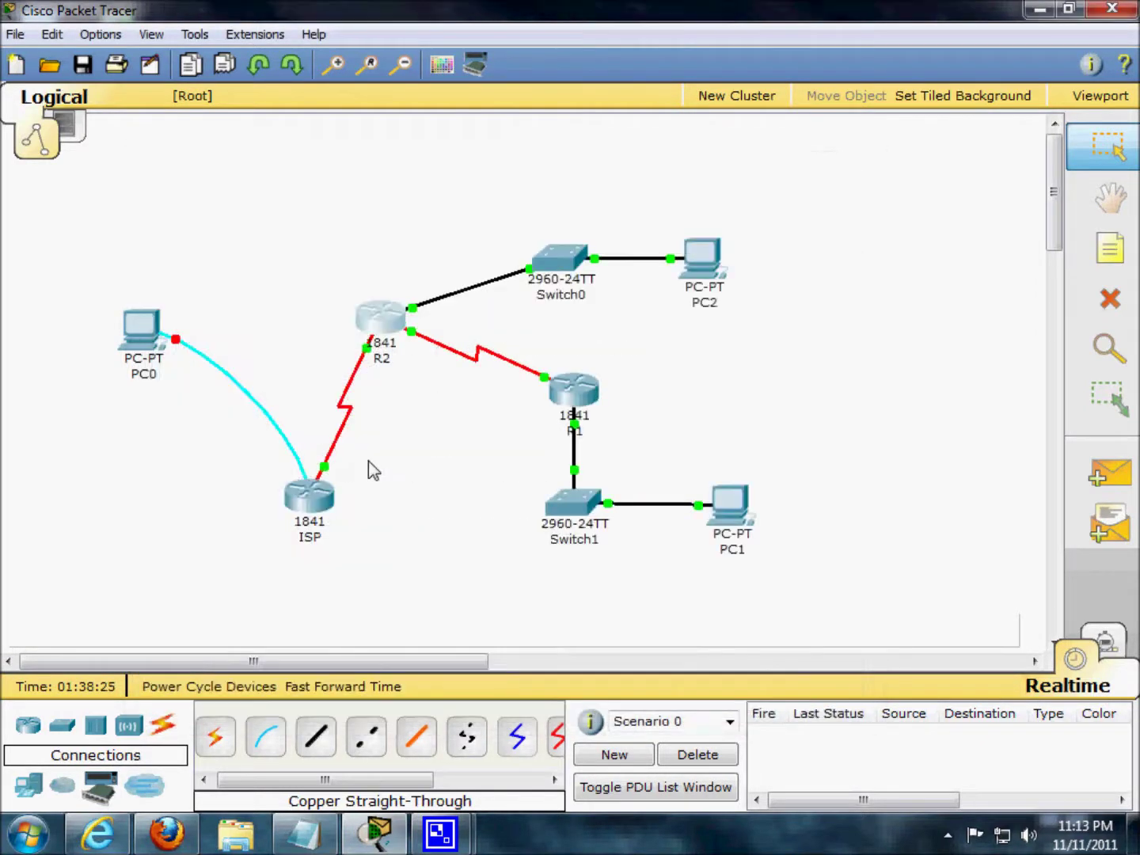
Copy the ISP's Serial0/0/0 address 200.20.20.1 from its Config tab and close the ISP window
{"action": "left_click", "coordinate": [318, 503]}
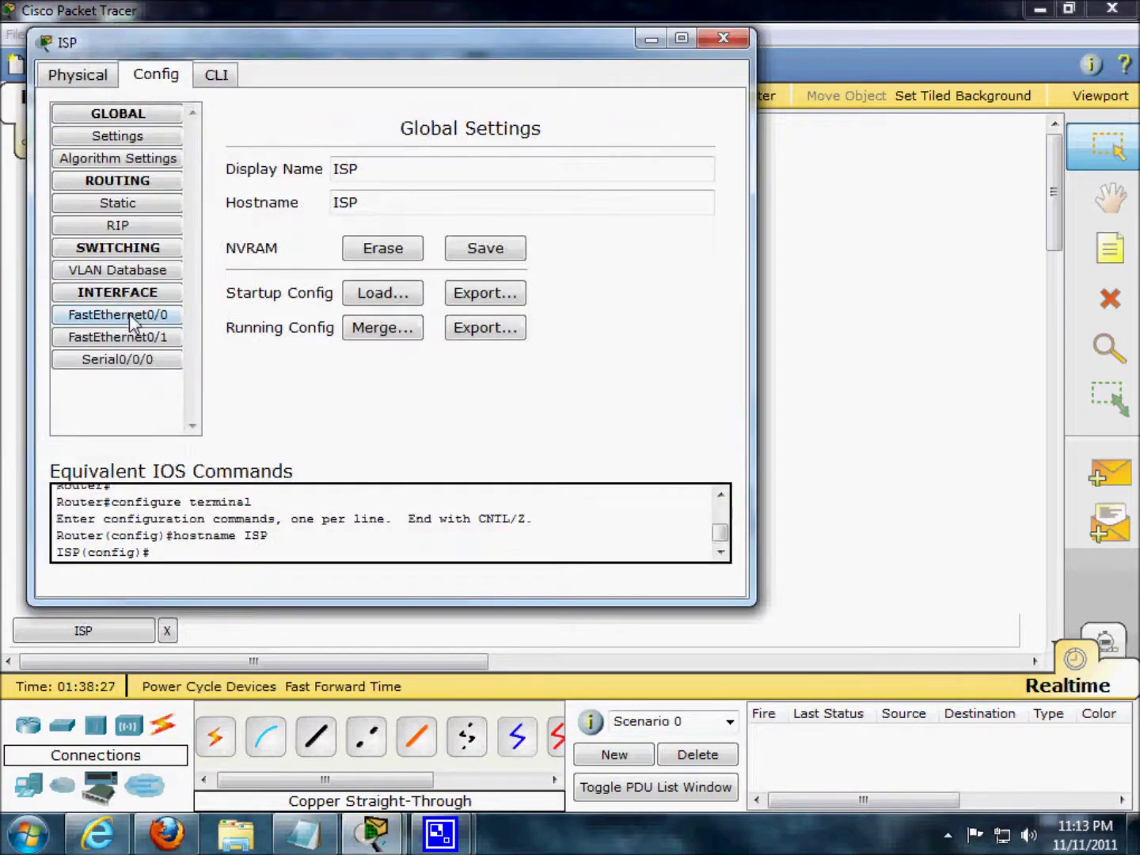
{"action": "left_click", "coordinate": [129, 314]}
{"action": "left_click", "coordinate": [139, 339]}
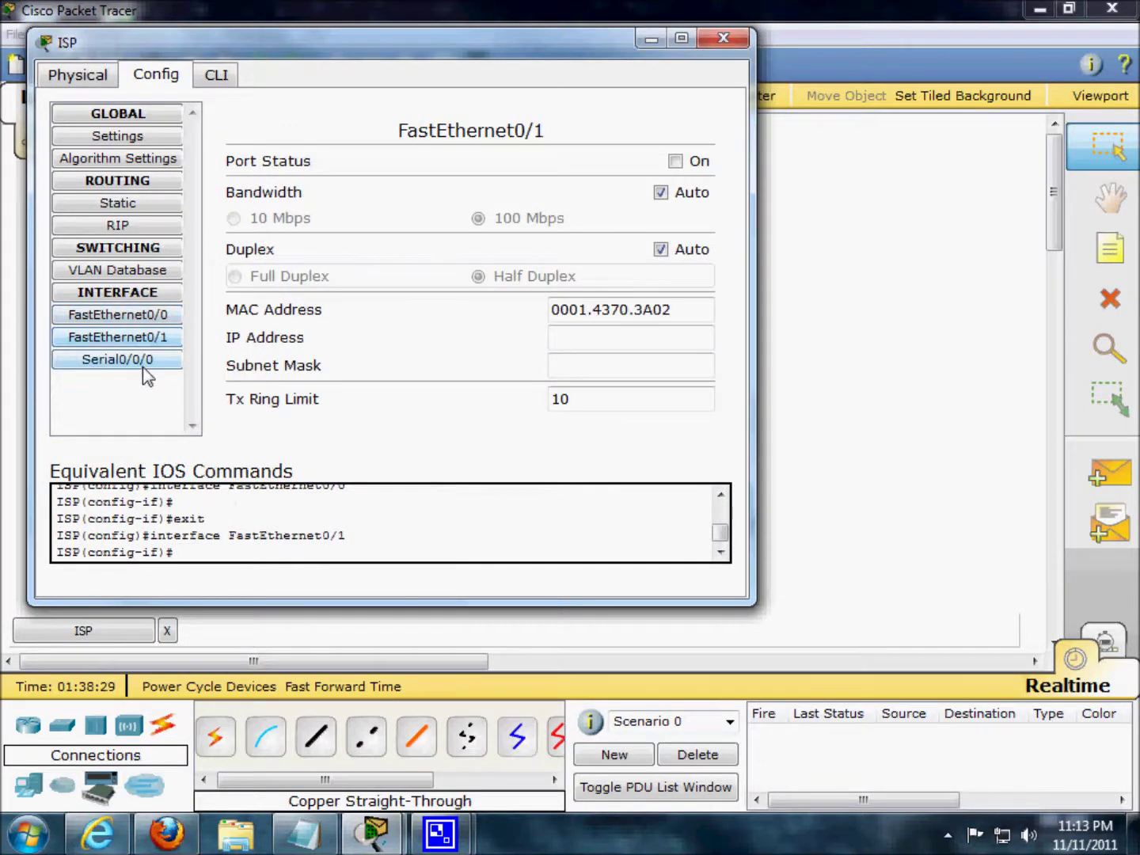
{"action": "left_click", "coordinate": [142, 362]}
{"action": "left_click_drag", "start_coordinate": [580, 309], "coordinate": [466, 310]}
{"action": "right_click", "coordinate": [474, 310]}
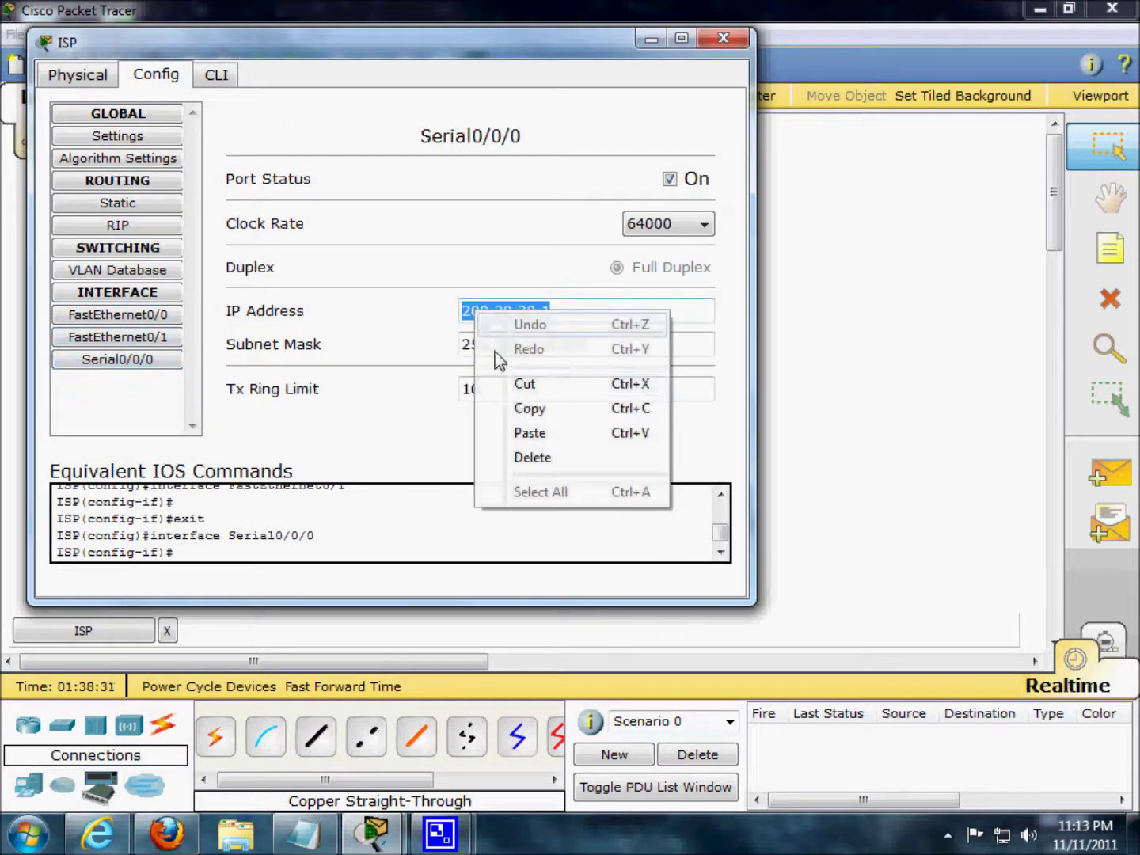
{"action": "left_click", "coordinate": [518, 409]}
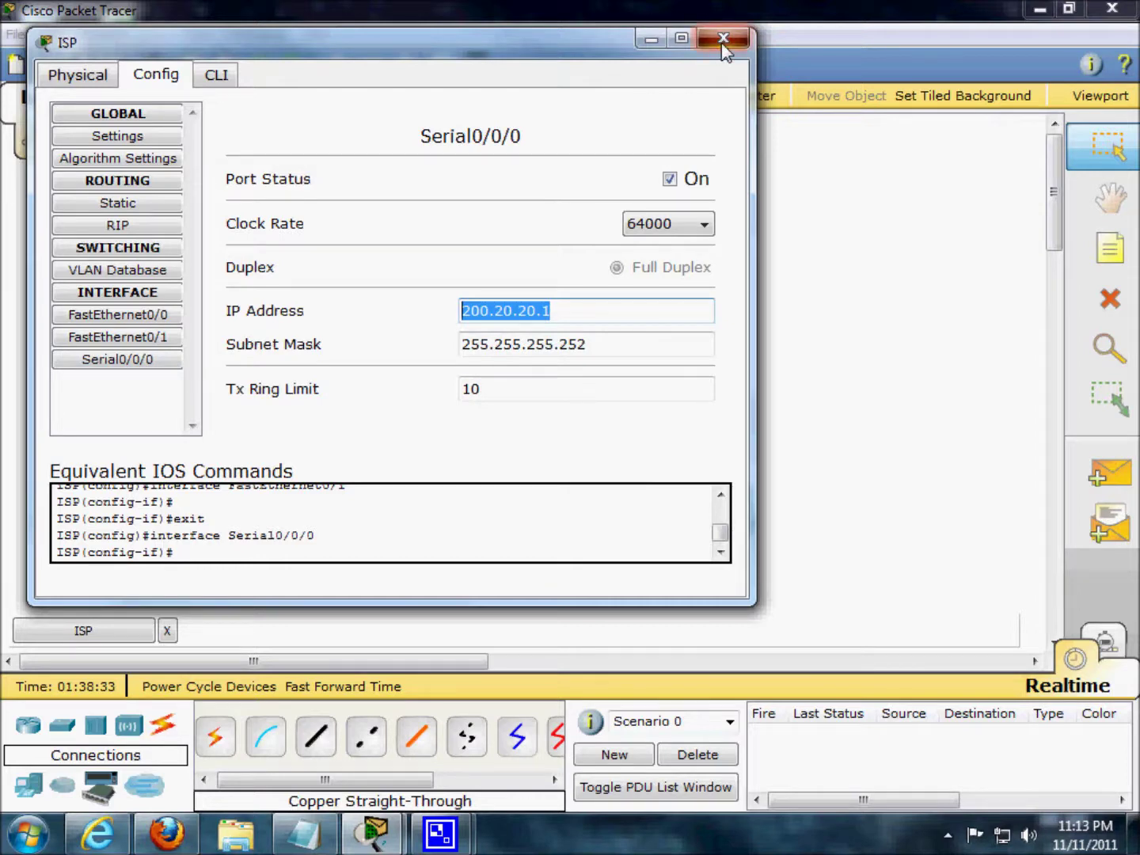
{"action": "left_click", "coordinate": [722, 39]}
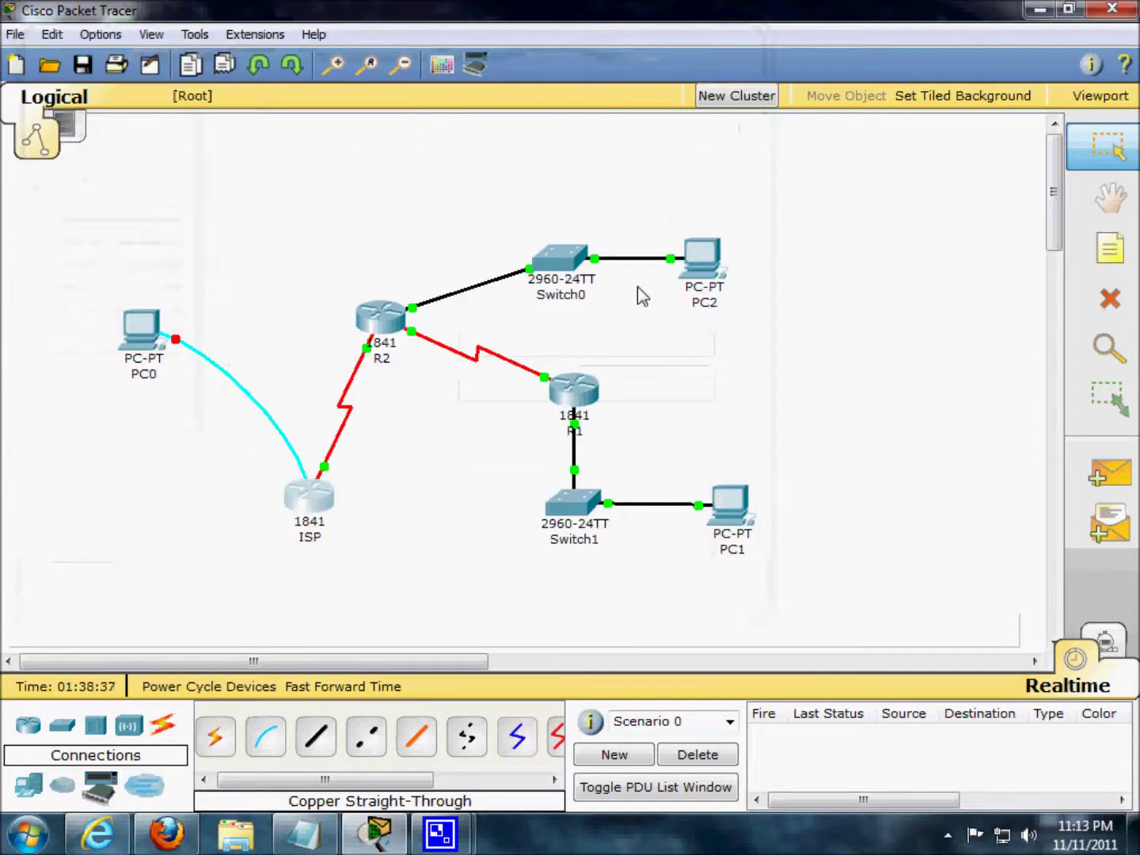
Exit configuration mode on R2 with Ctrl+Z and ping the pasted address 200.20.20.1
{"action": "left_click", "coordinate": [380, 317]}
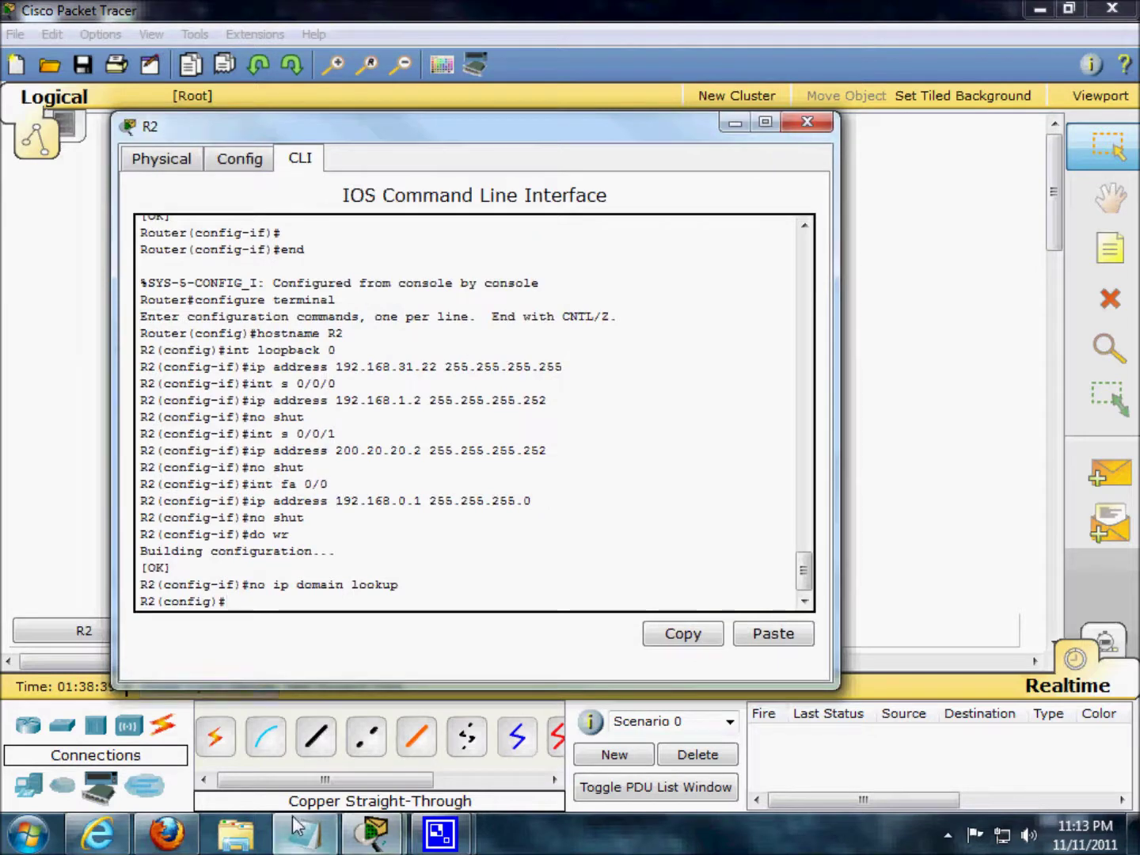
{"action": "type", "text": "exi"}
{"action": "key", "text": "BackSpace"}
{"action": "key", "text": "BackSpace"}
{"action": "key", "text": "BackSpace"}
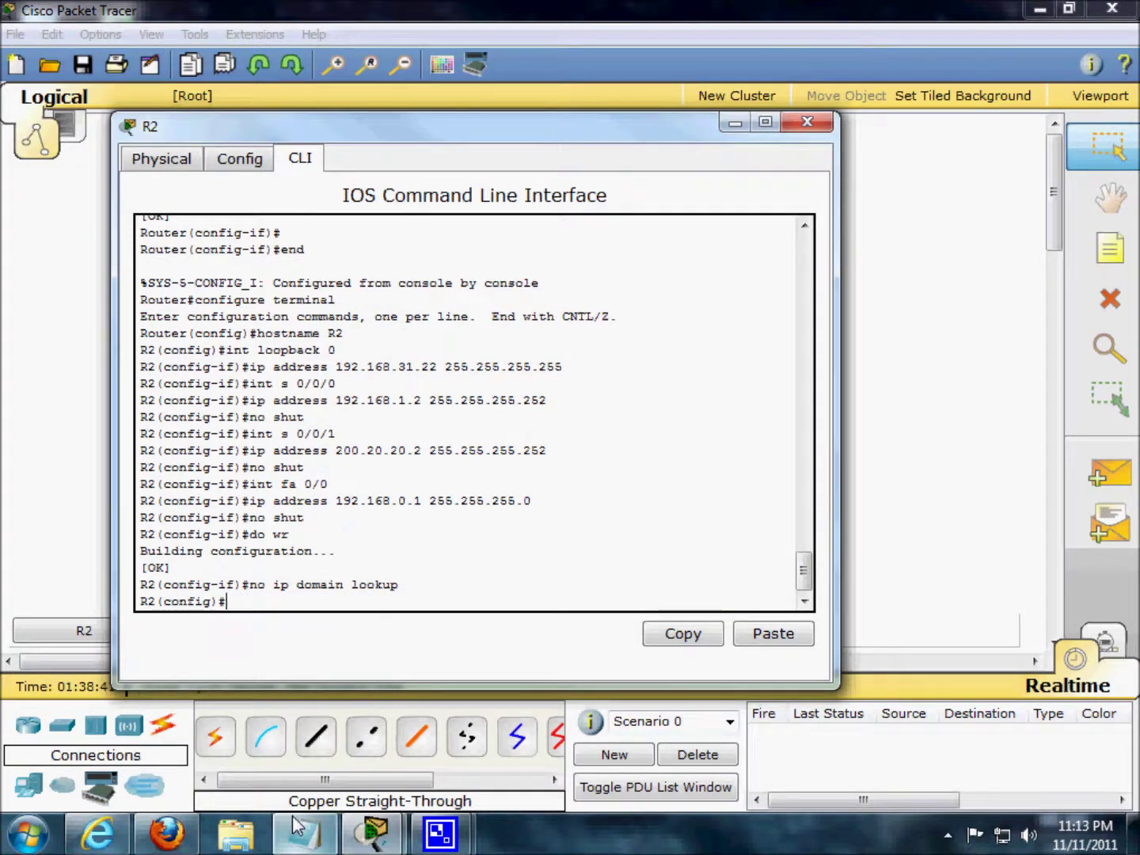
{"action": "key", "text": "ctrl+z"}
{"action": "type", "text": "ping"}
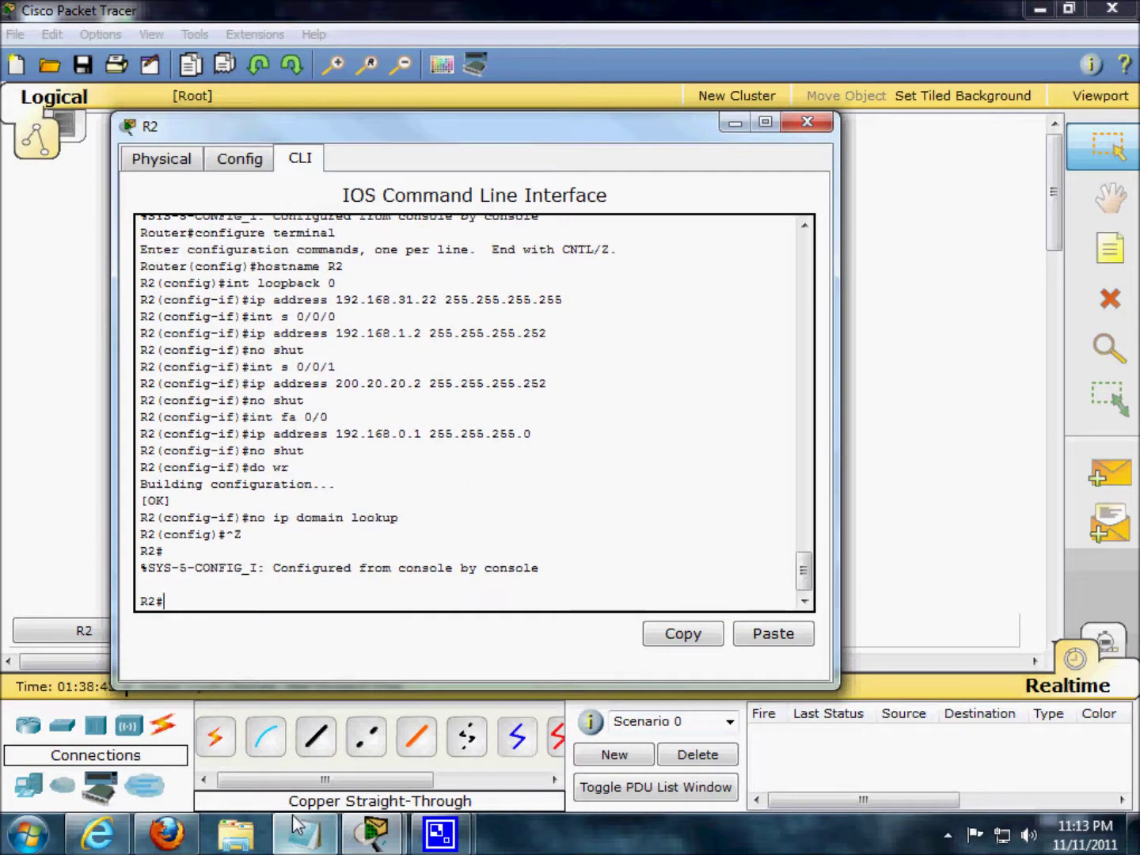
{"action": "right_click", "coordinate": [213, 598]}
{"action": "left_click", "coordinate": [267, 637]}
{"action": "key", "text": "Return"}
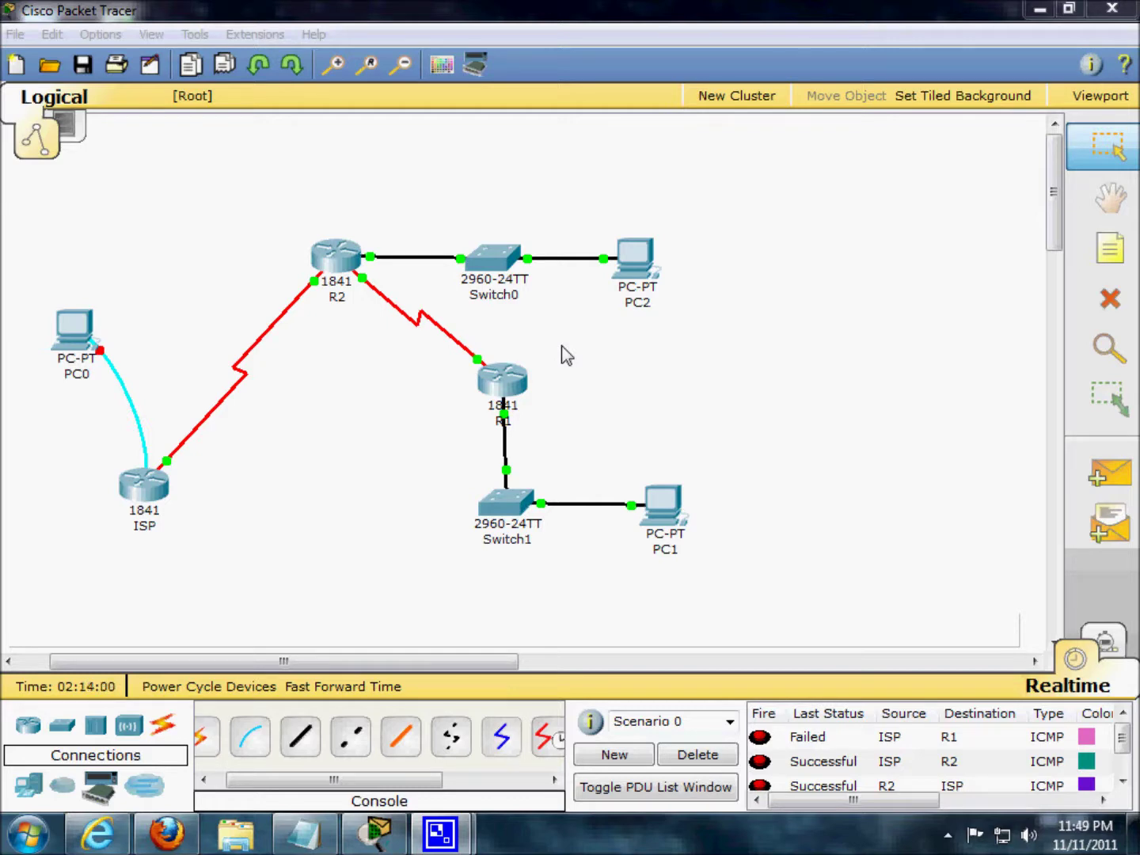
Place simple PDUs from R2 to ISP and from R2 to R1, then bring up R1's command line
{"action": "left_click", "coordinate": [1107, 473]}
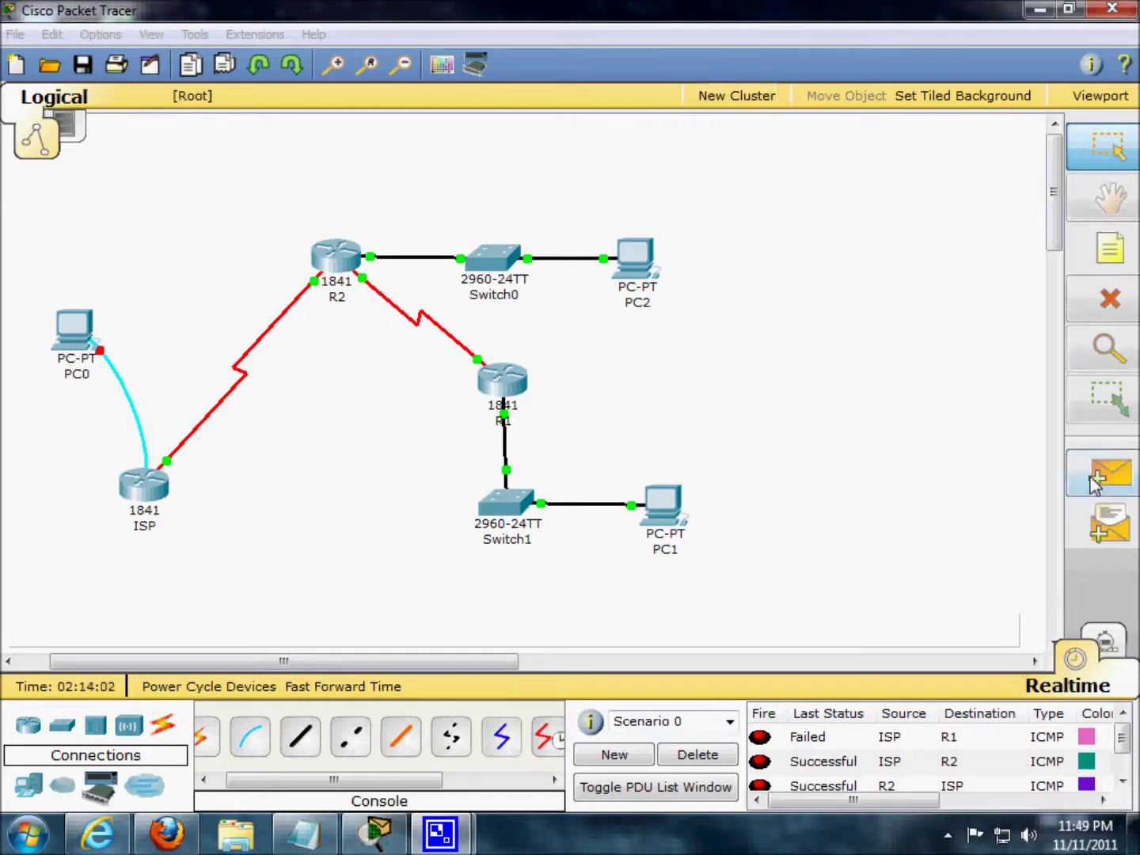
{"action": "left_click", "coordinate": [339, 261]}
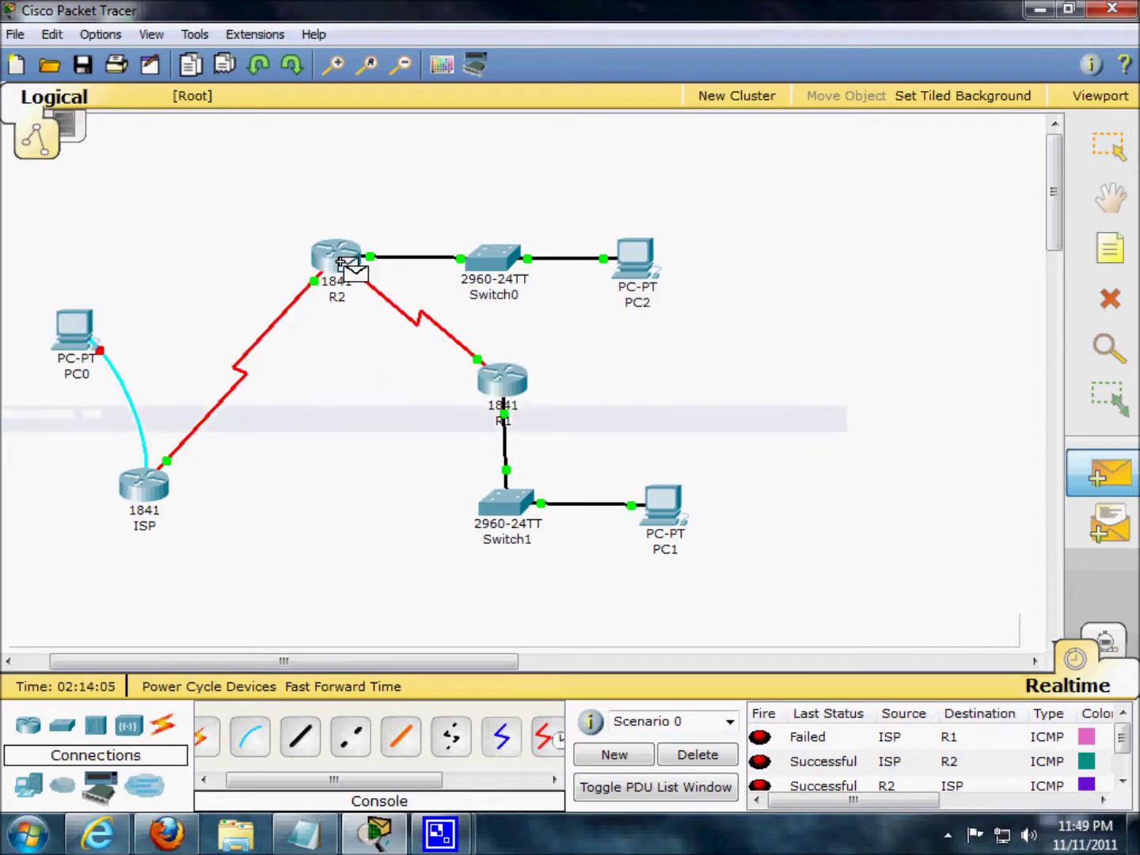
{"action": "left_click", "coordinate": [151, 488]}
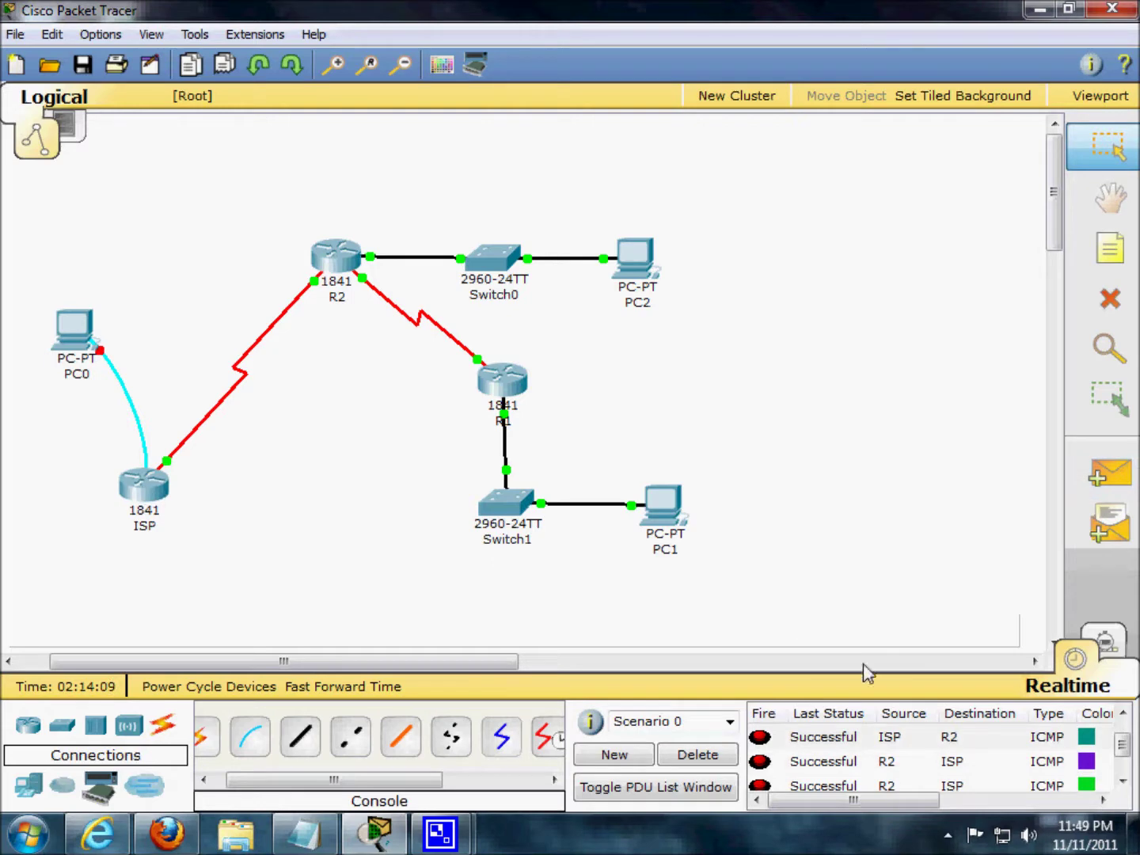
{"action": "left_click", "coordinate": [1108, 472]}
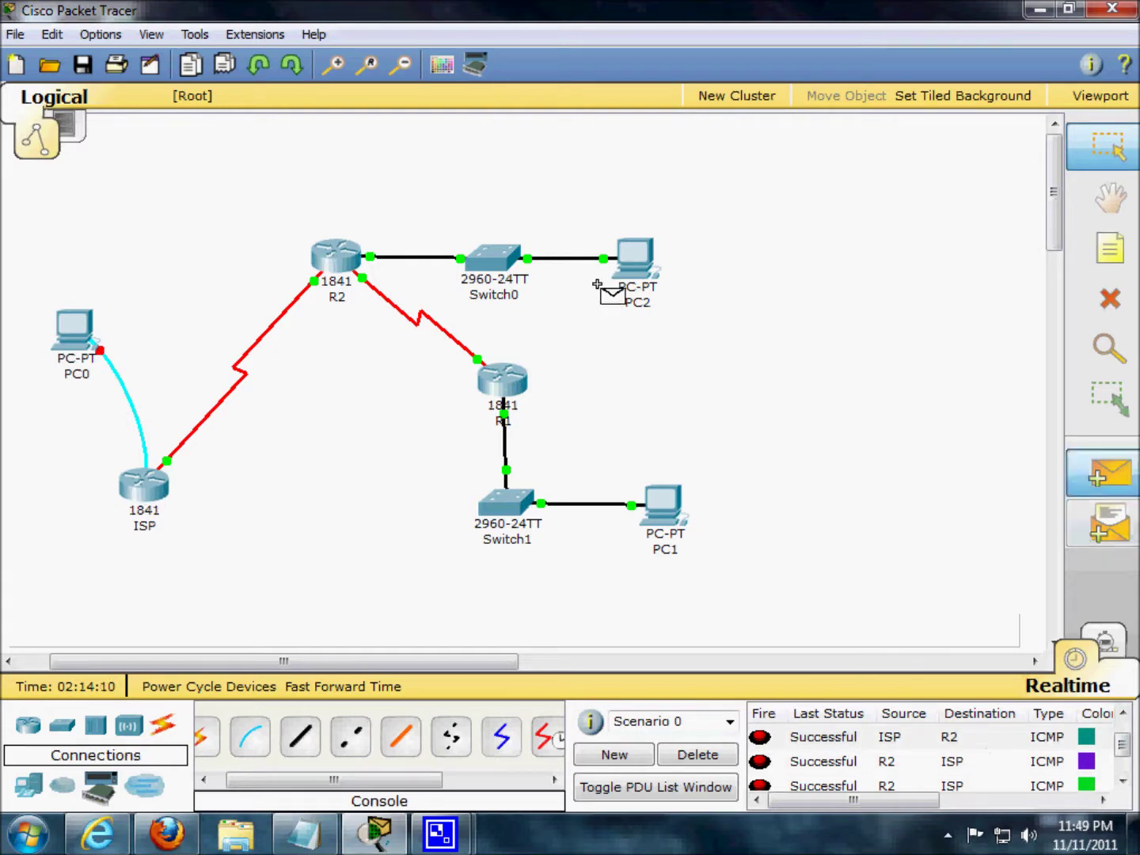
{"action": "left_click", "coordinate": [336, 255]}
{"action": "left_click", "coordinate": [503, 380]}
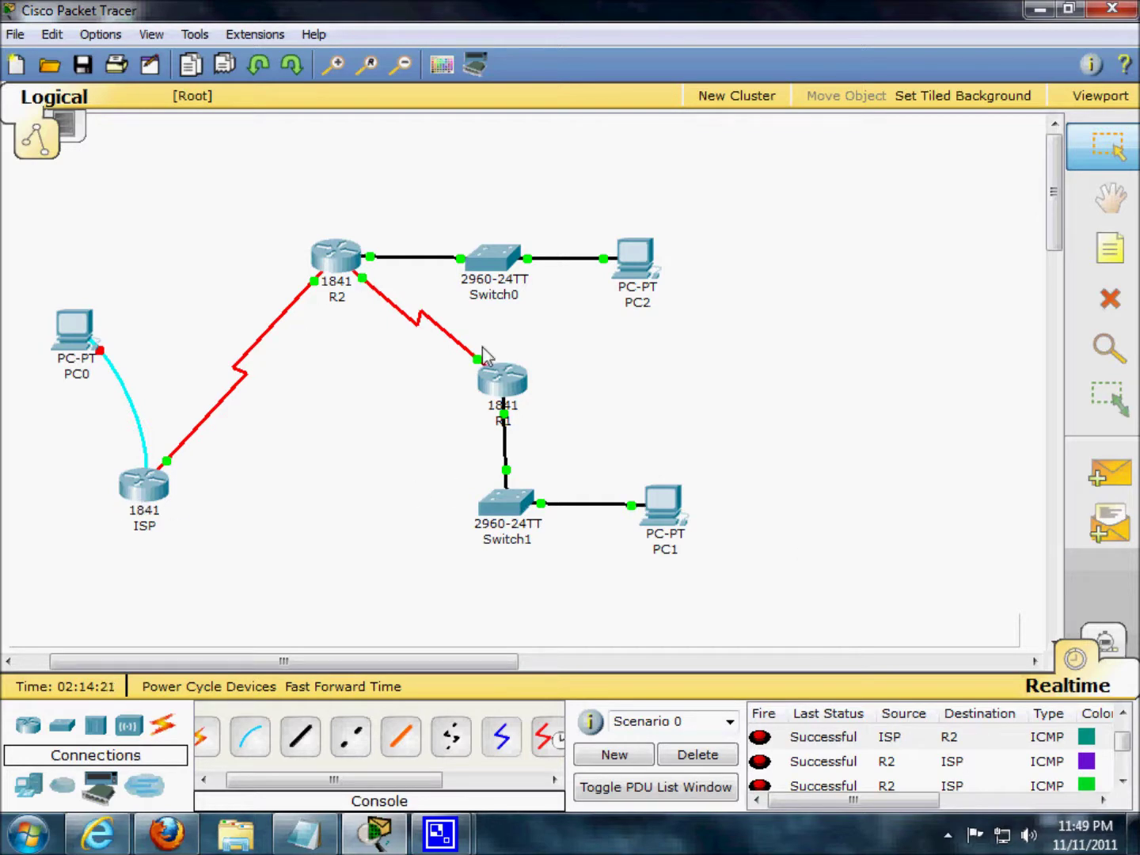
{"action": "left_click", "coordinate": [496, 372]}
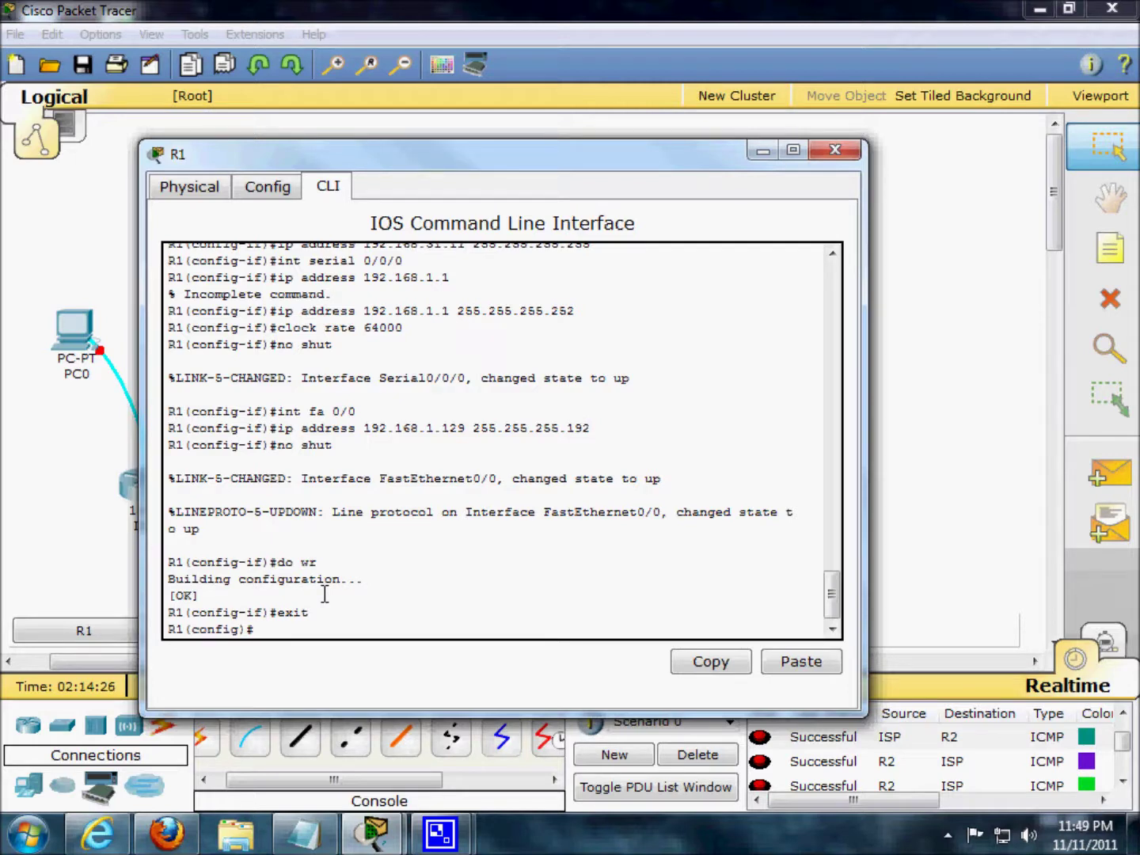
Start OSPF process 1 on R1 with networks 192.168.1.128 0.0.0.127 and 192.168.1.0 0.0.0.3 in area 0
{"action": "type", "text": "router "}
{"action": "type", "text": "ospf"}
{"action": "type", "text": " 1"}
{"action": "key", "text": "Return"}
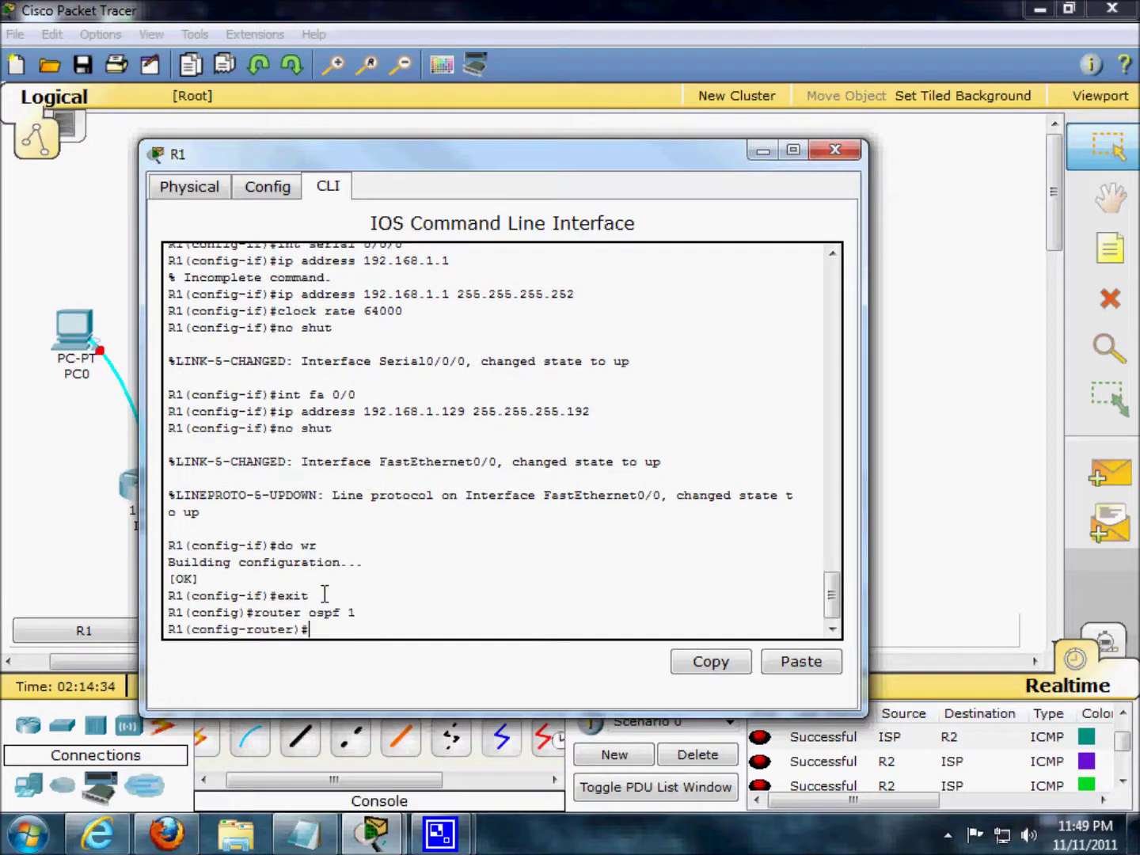
{"action": "type", "text": "network 192.168.1.1"}
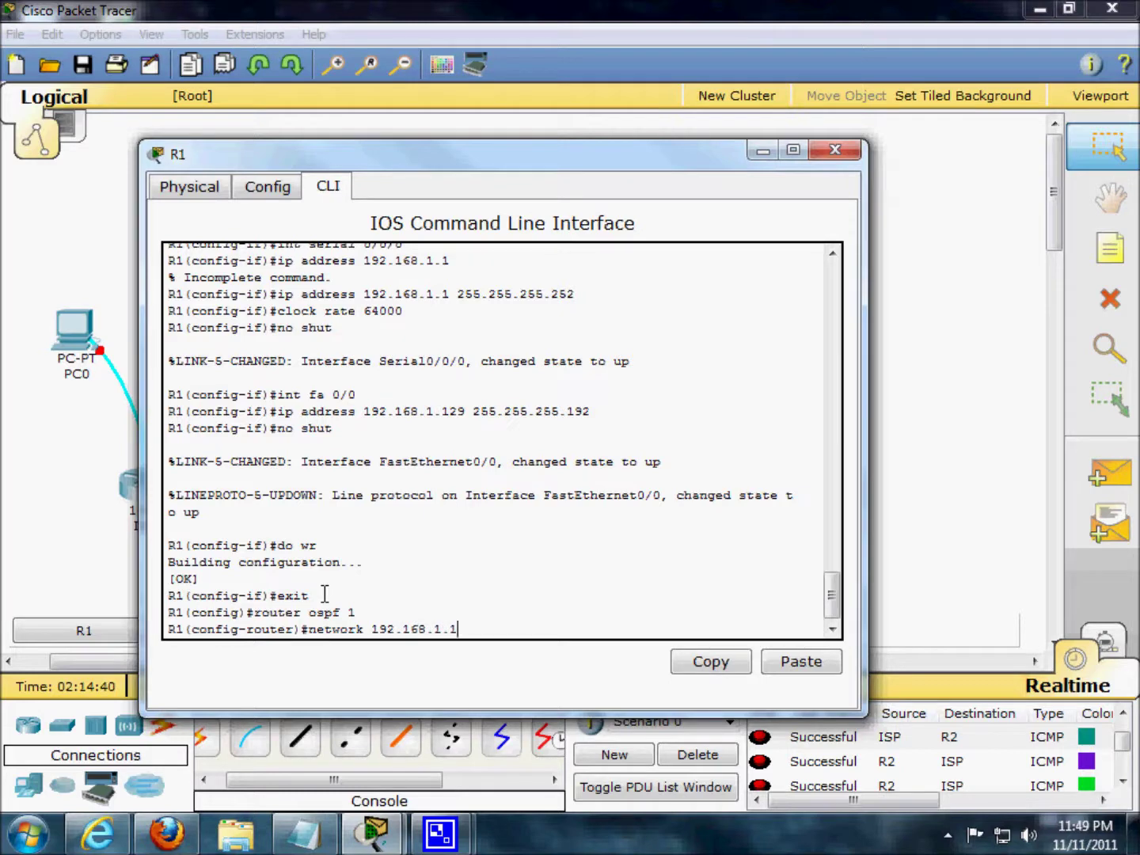
{"action": "type", "text": "28 0.0.0.127 area"}
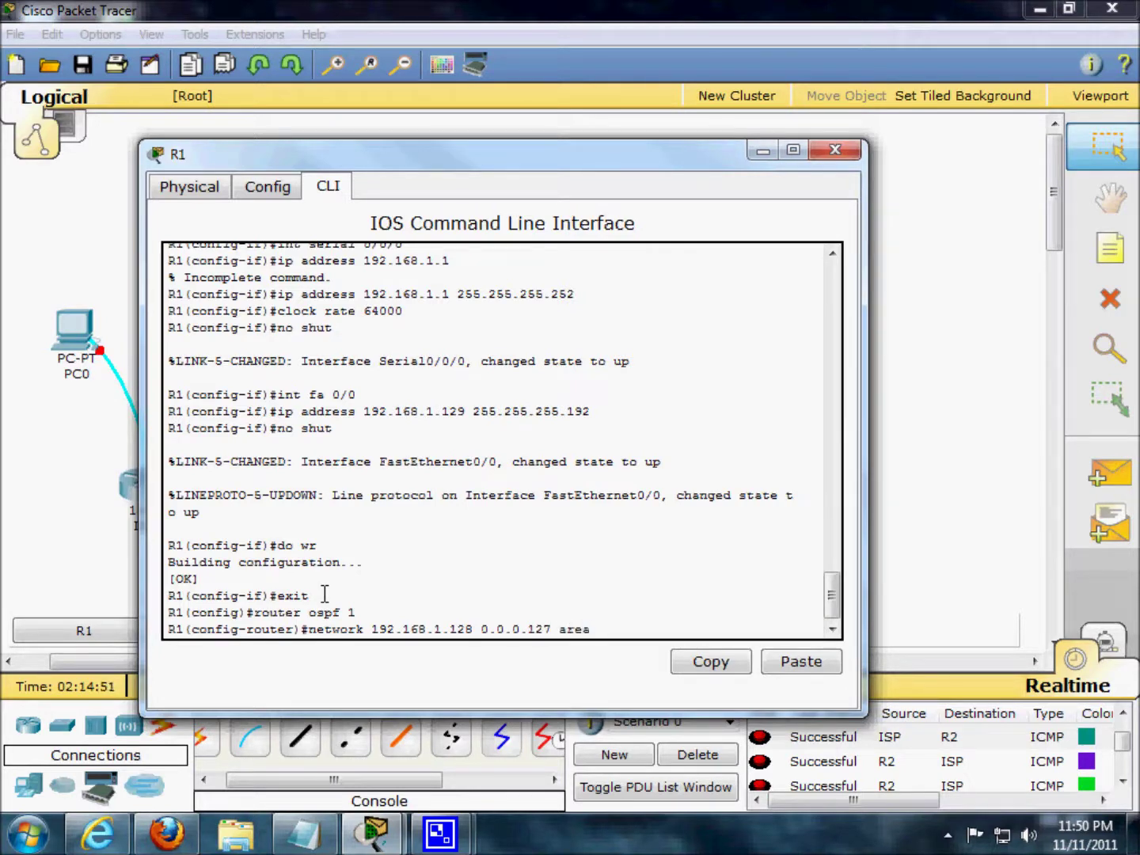
{"action": "type", "text": " 0"}
{"action": "key", "text": "Return"}
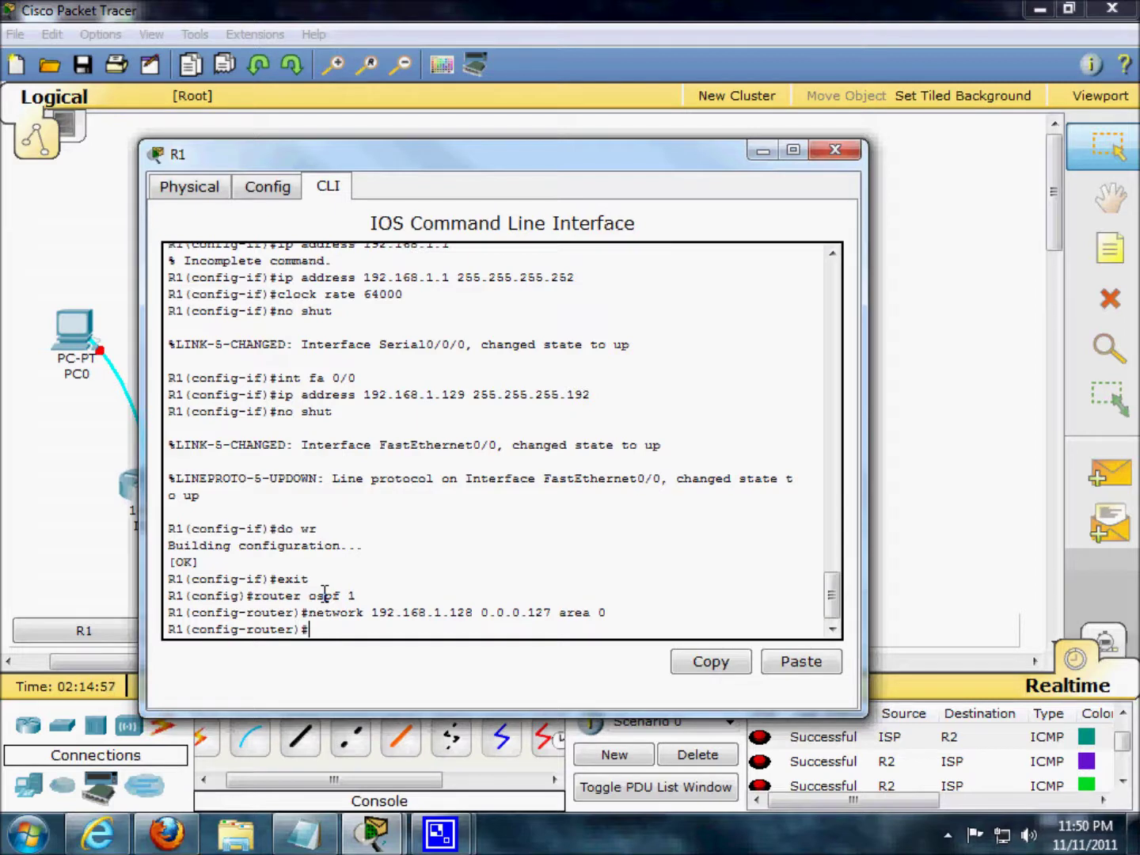
{"action": "type", "text": "network 192.168.1.0"}
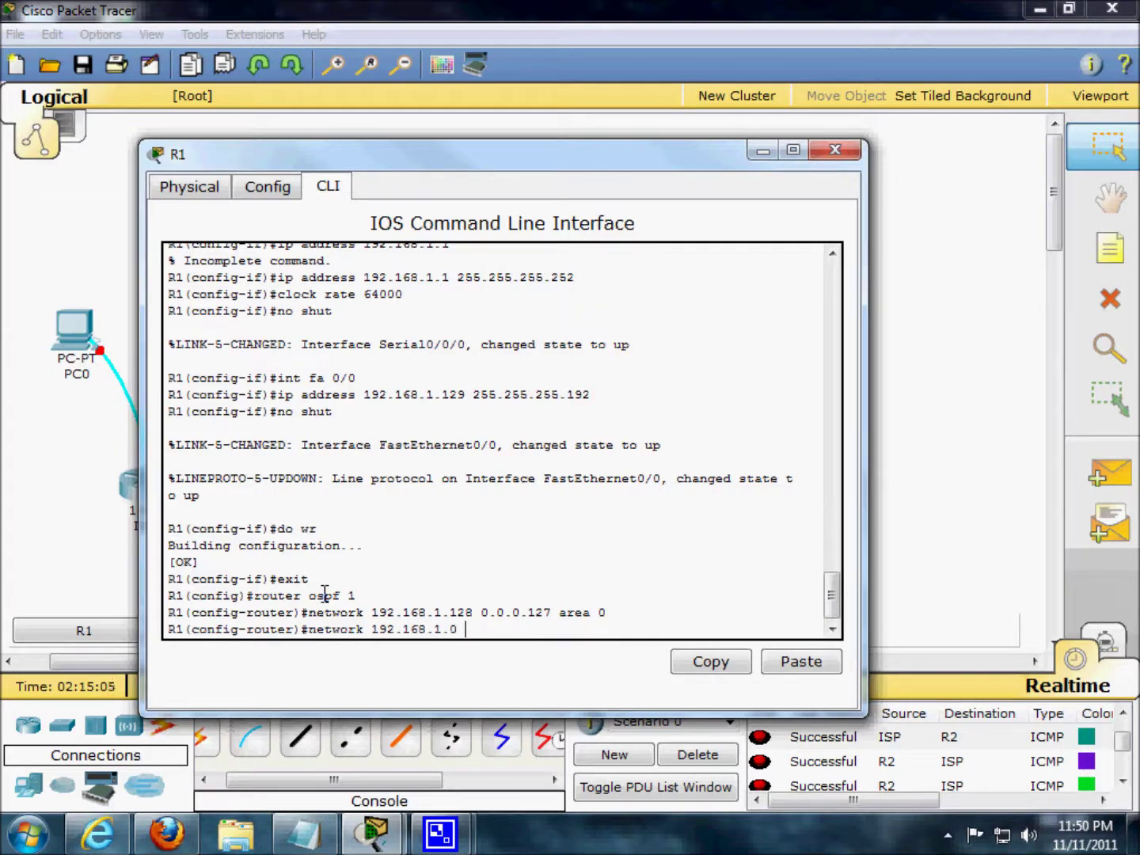
{"action": "type", "text": " 0.0"}
{"action": "type", "text": ".0.3"}
{"action": "type", "text": " area"}
{"action": "type", "text": " 0"}
{"action": "key", "text": "Return"}
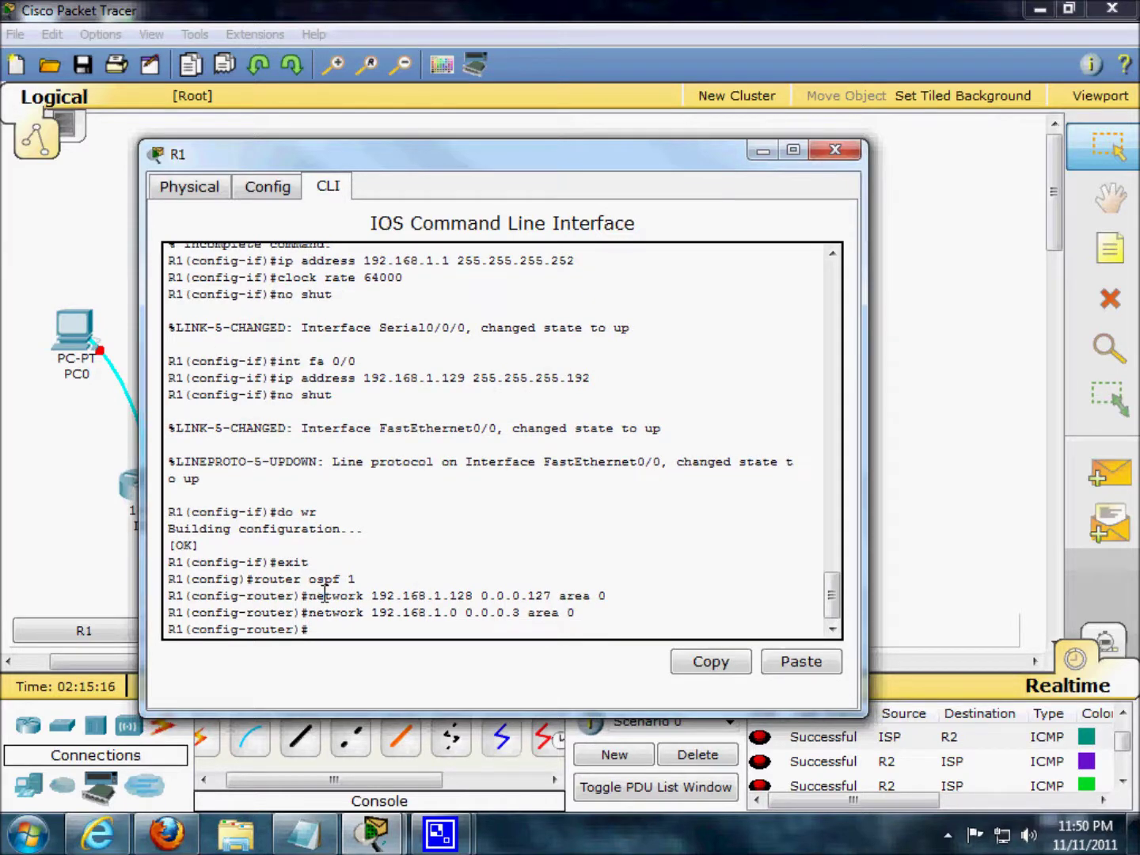
Save R1's configuration with do wr and close its window
{"action": "type", "text": "do wr"}
{"action": "key", "text": "Return"}
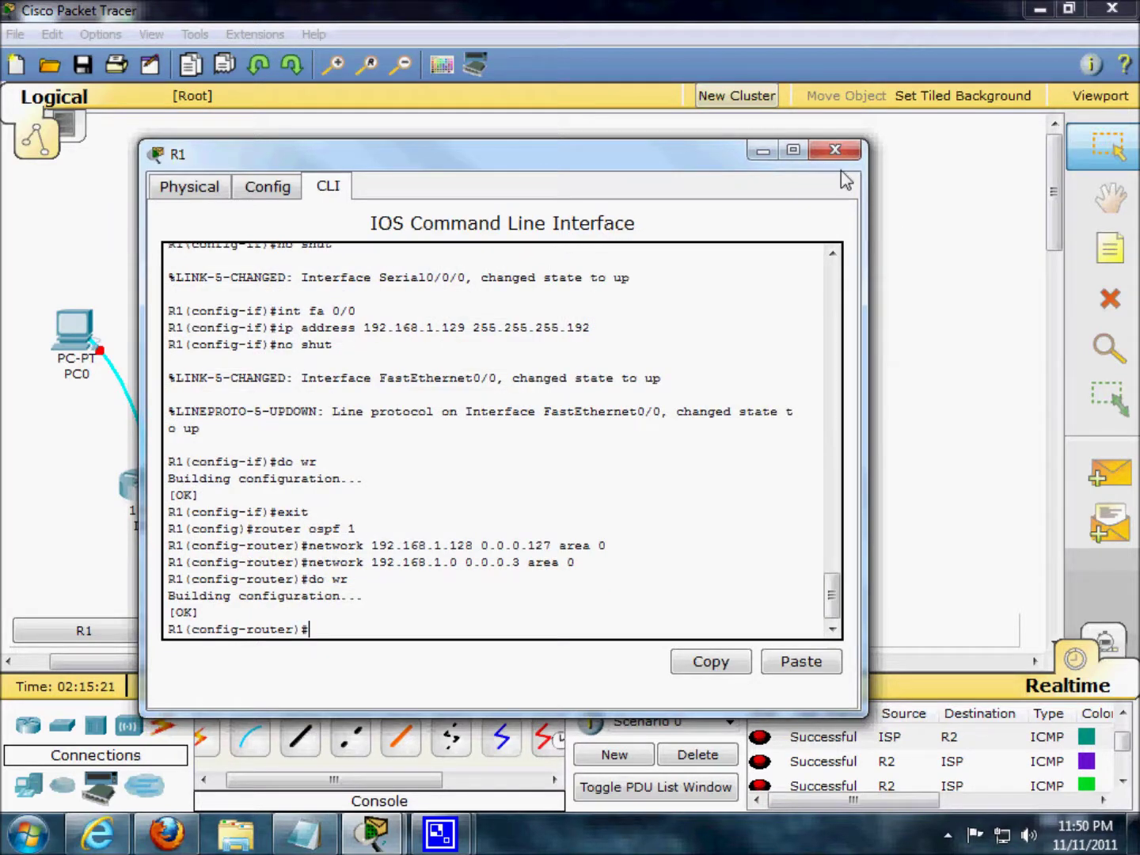
{"action": "left_click", "coordinate": [836, 149]}
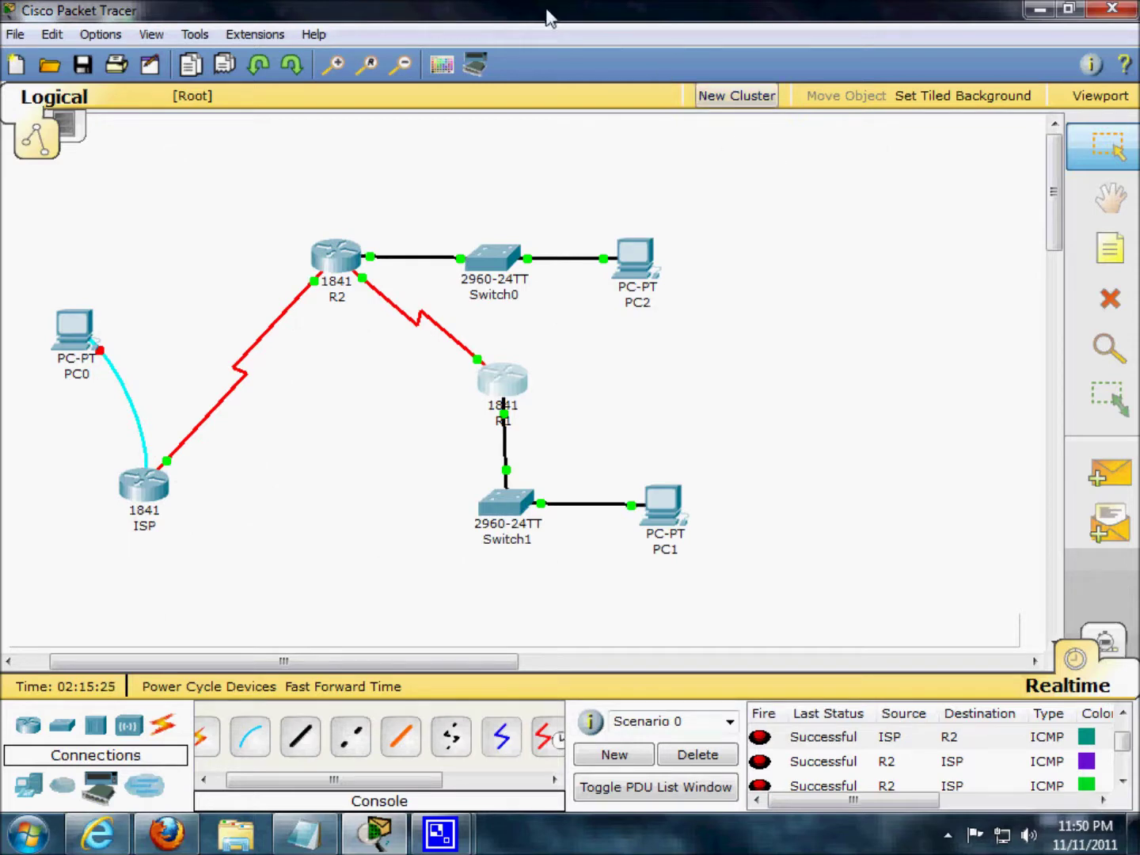
Open R2's command line and leave interface configuration mode
{"action": "left_click", "coordinate": [337, 255]}
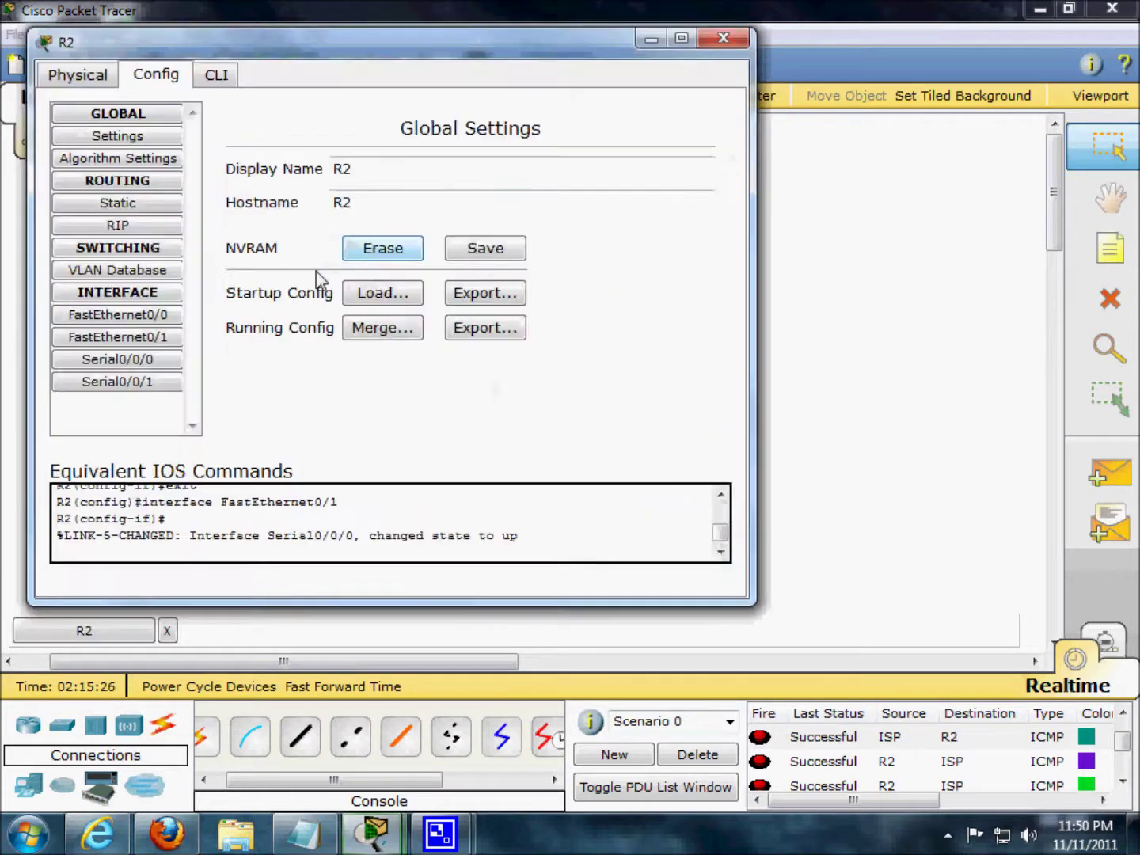
{"action": "left_click", "coordinate": [216, 74]}
{"action": "key", "text": "Return"}
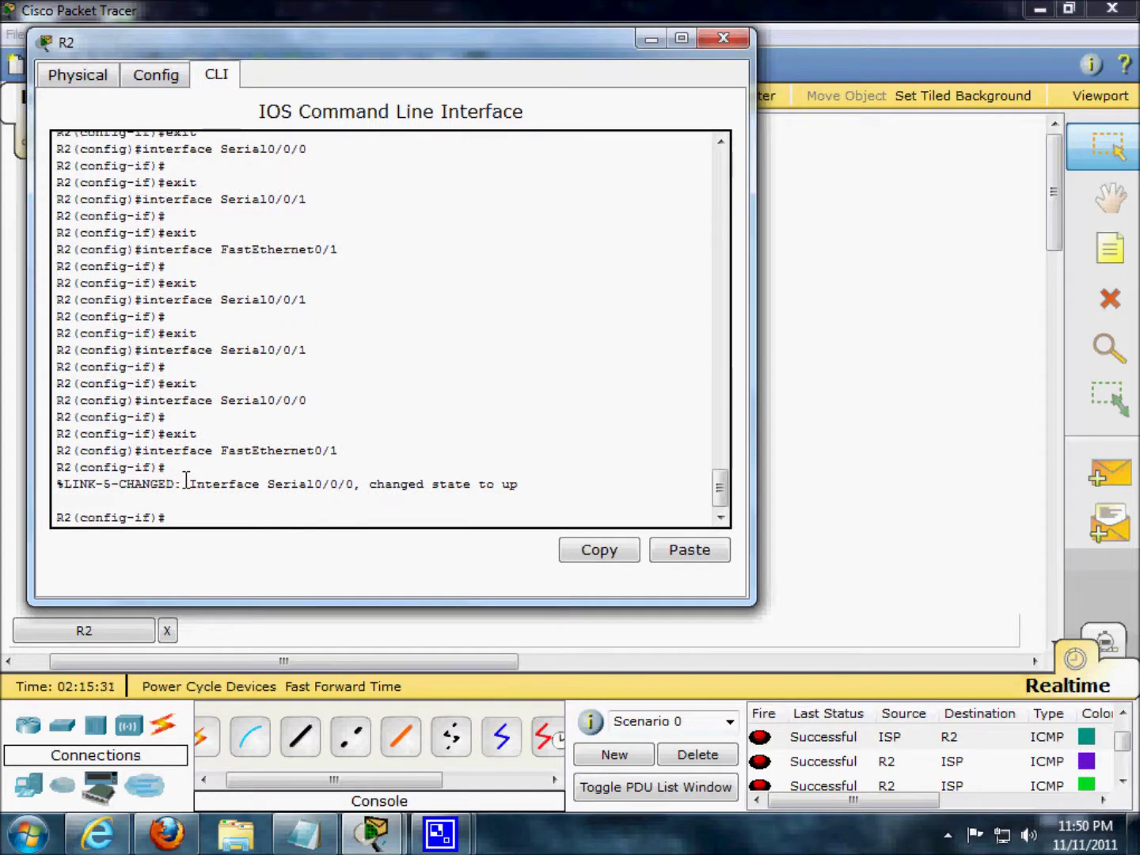
{"action": "type", "text": "exit"}
{"action": "key", "text": "Return"}
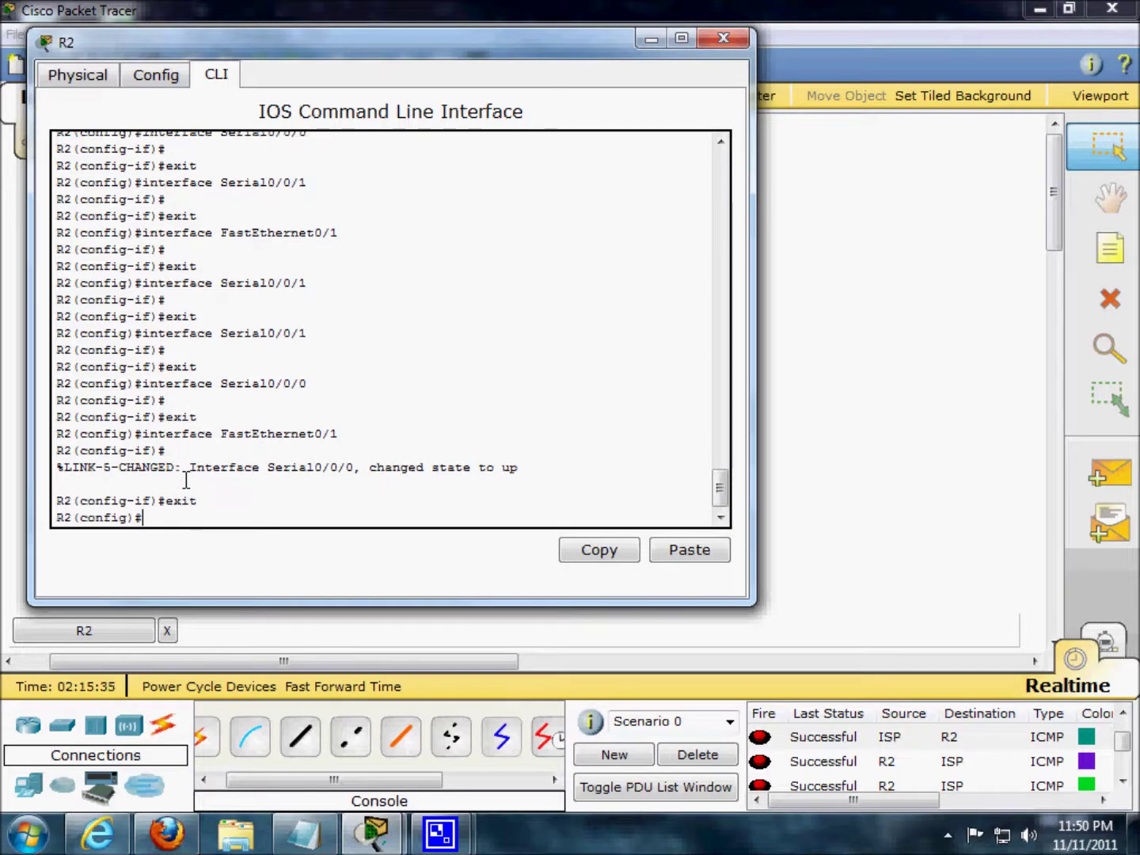
Under router ospf 1 on R2, add networks 192.168.0.0 0.0.0.255 and 192.168.1.0 0.0.0.3 in area 0
{"action": "type", "text": "router ospf"}
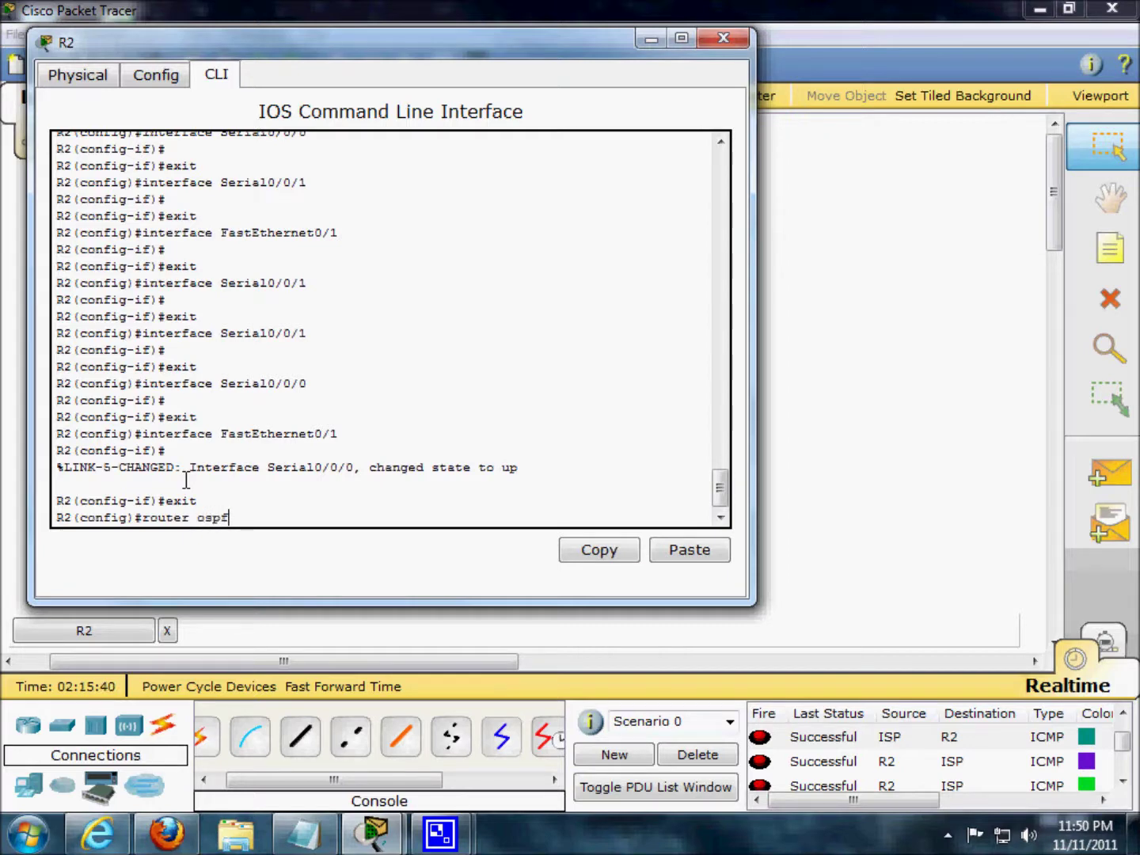
{"action": "type", "text": " 1"}
{"action": "key", "text": "Return"}
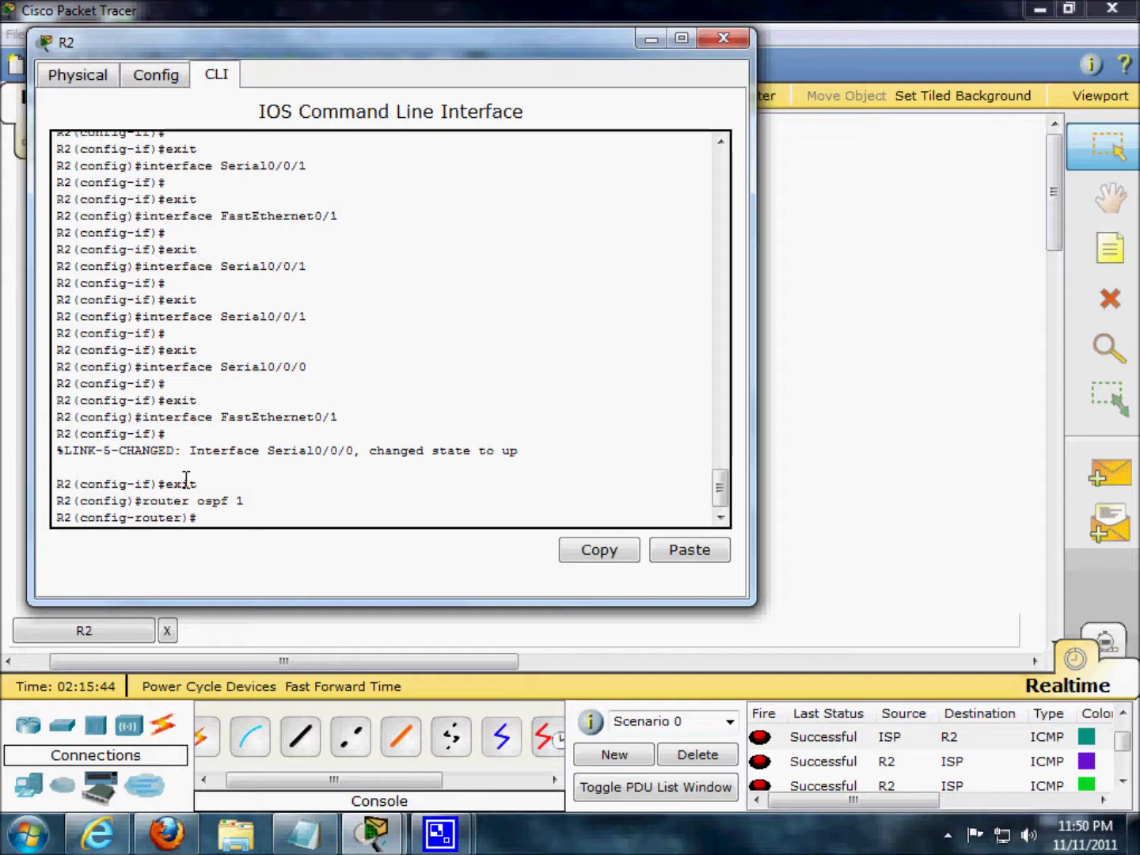
{"action": "type", "text": "network 1"}
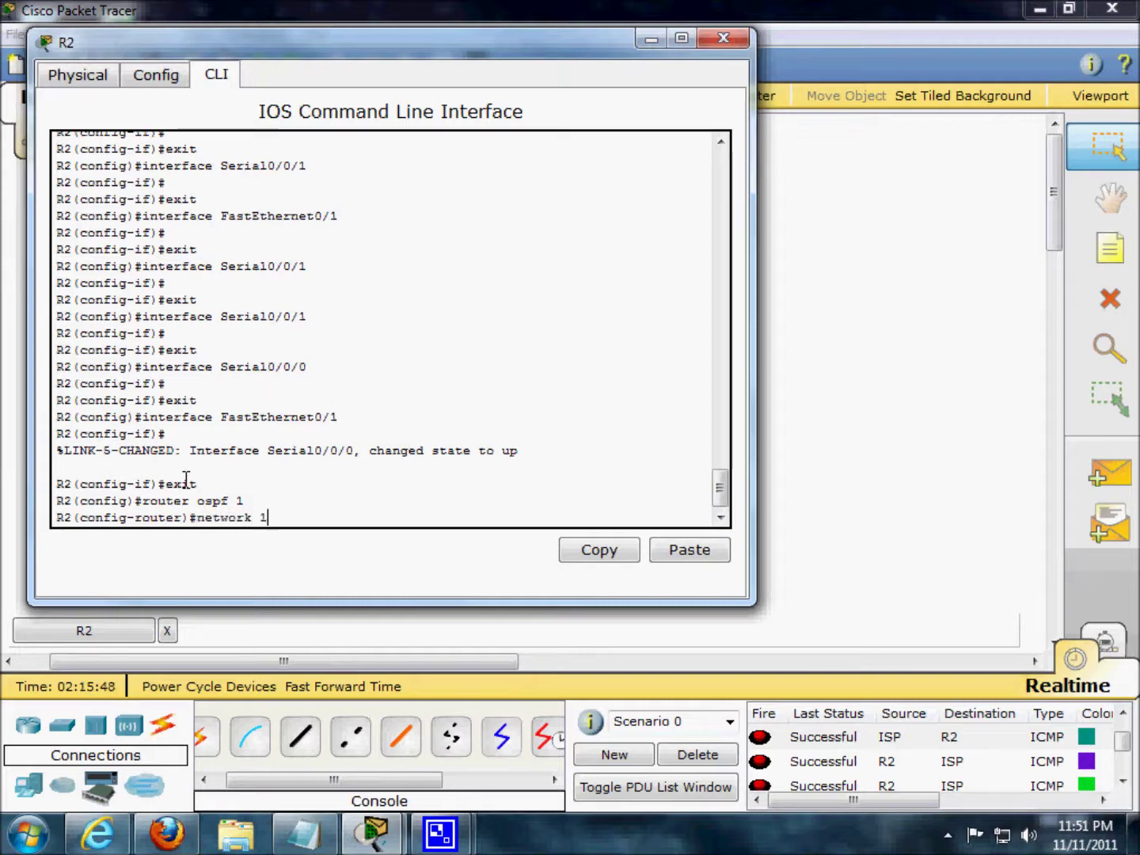
{"action": "type", "text": "92.168."}
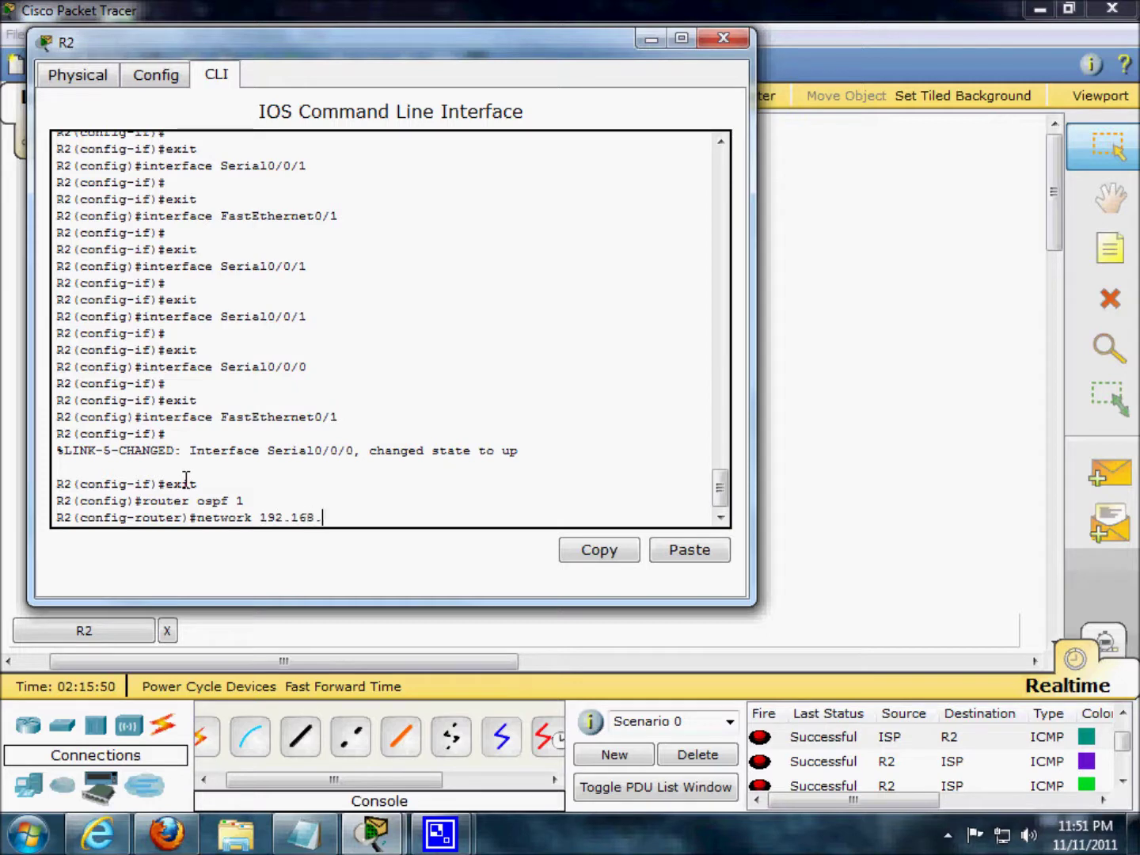
{"action": "type", "text": "0.0 0.0.0 .2"}
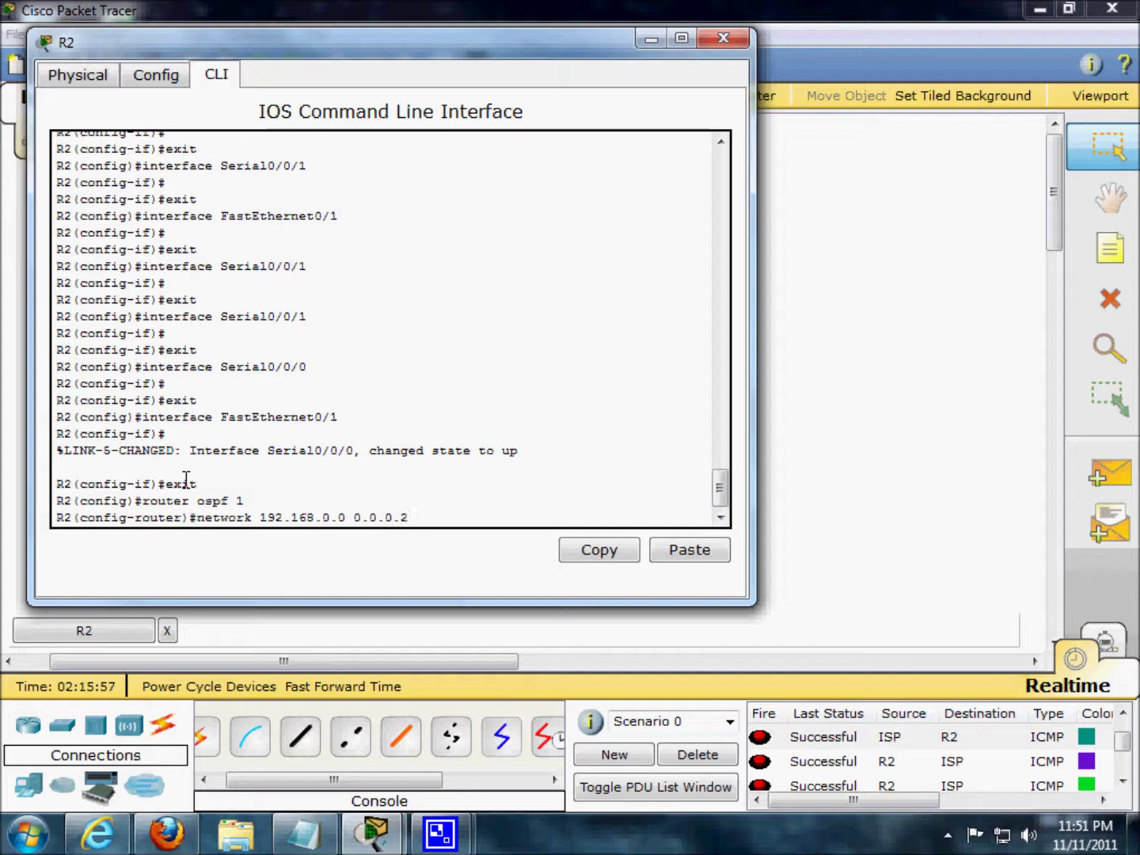
{"action": "type", "text": "55 area 0"}
{"action": "key", "text": "Return"}
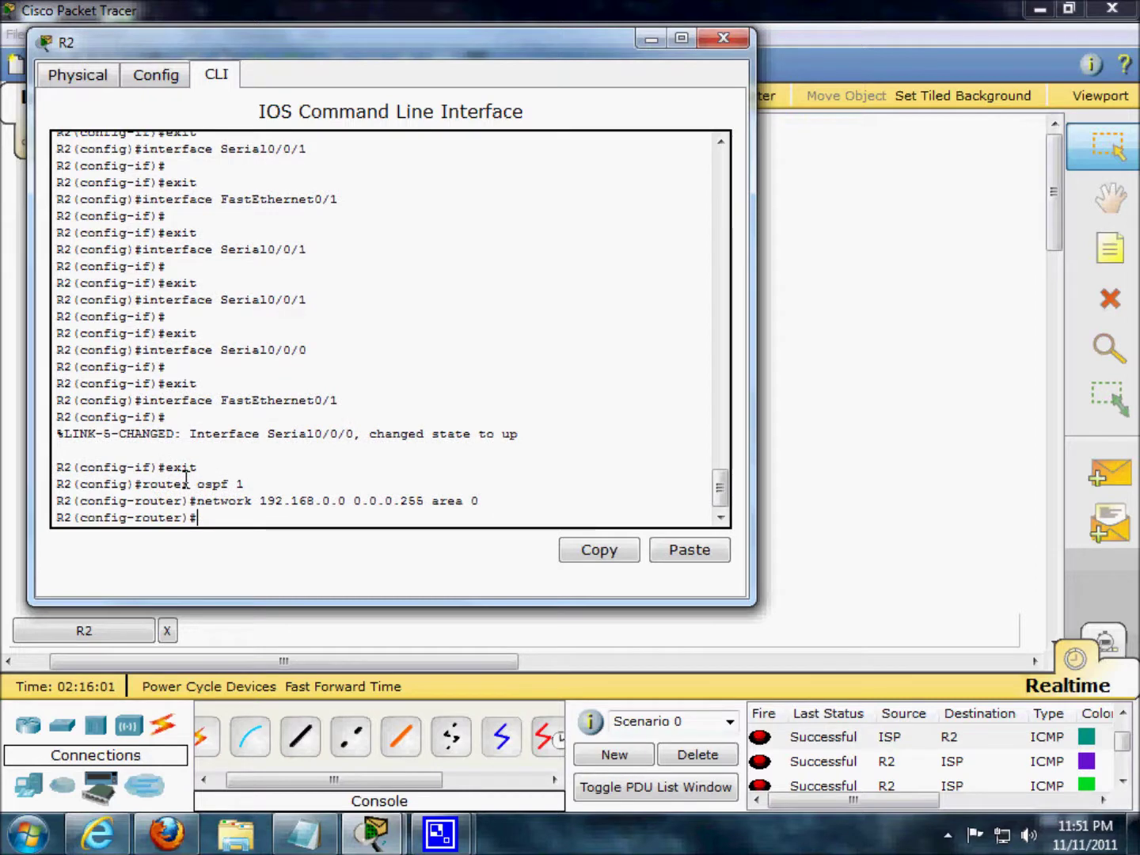
{"action": "type", "text": "network 192.168.1"}
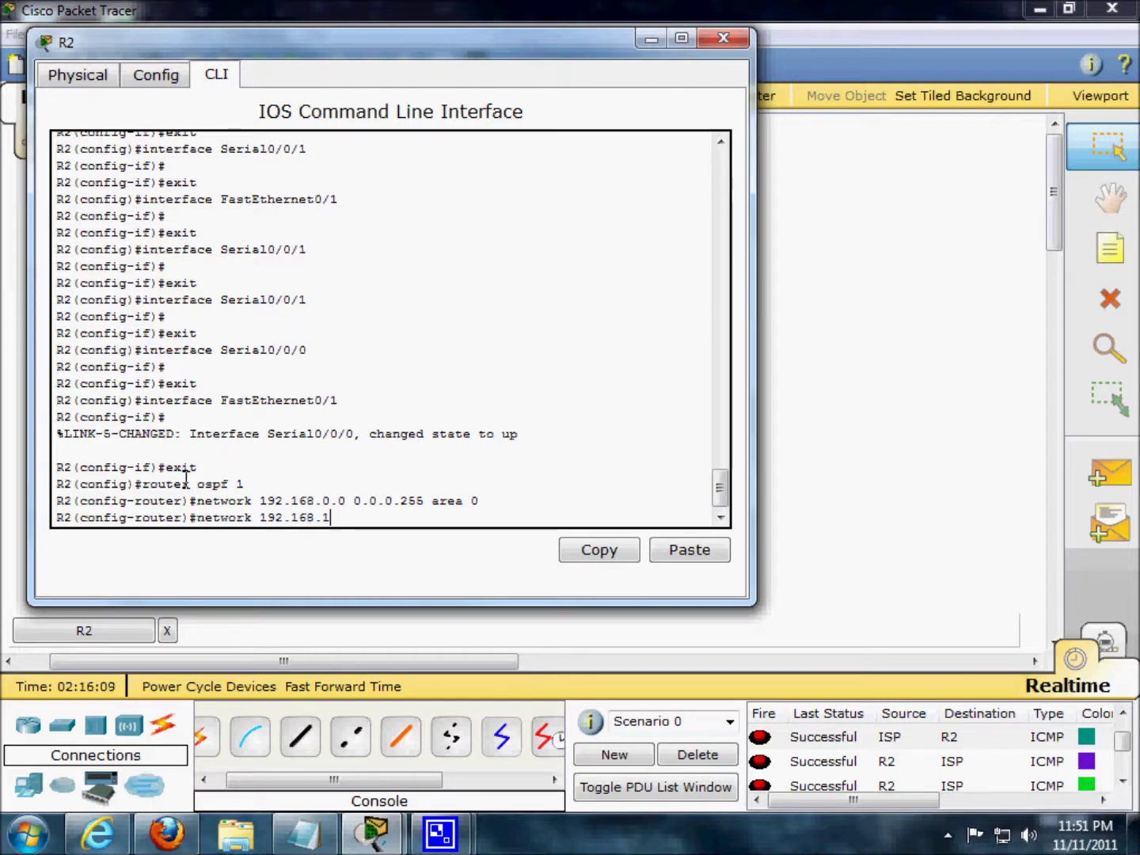
{"action": "type", "text": ".0 0.0.0.3 a"}
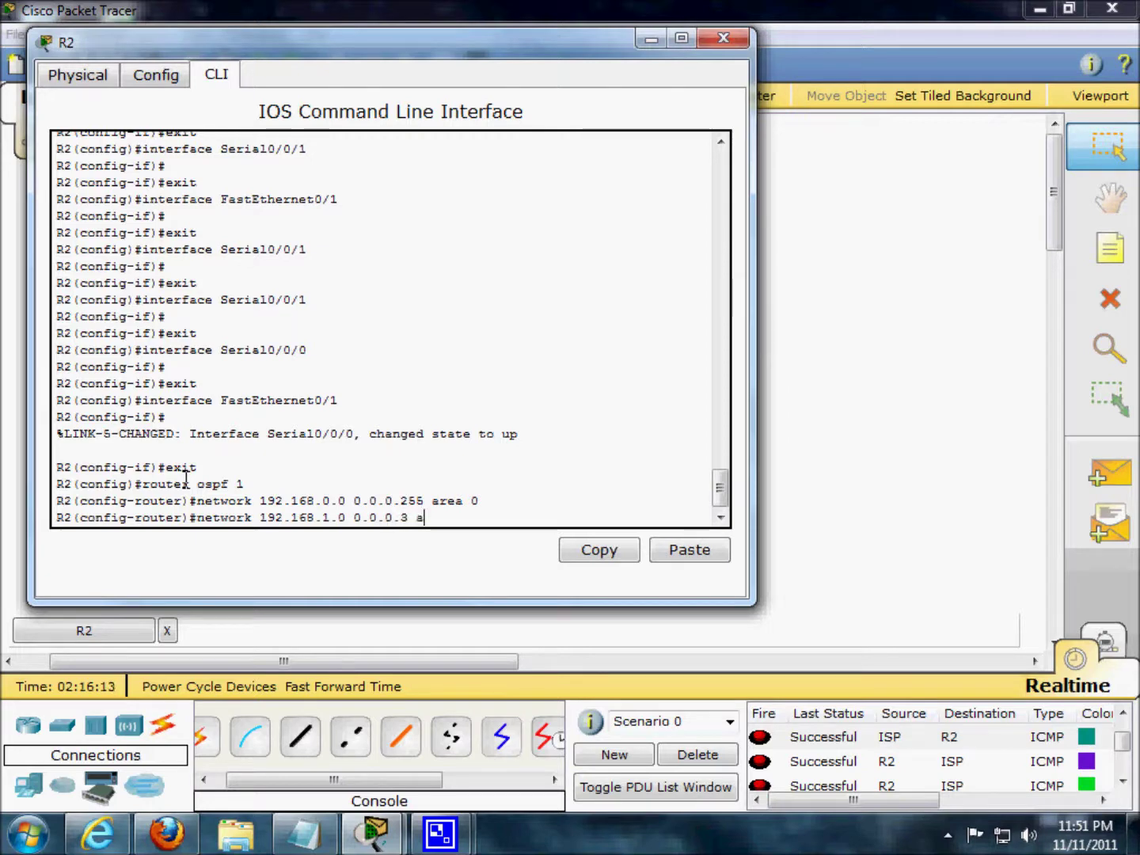
{"action": "type", "text": "rea 0"}
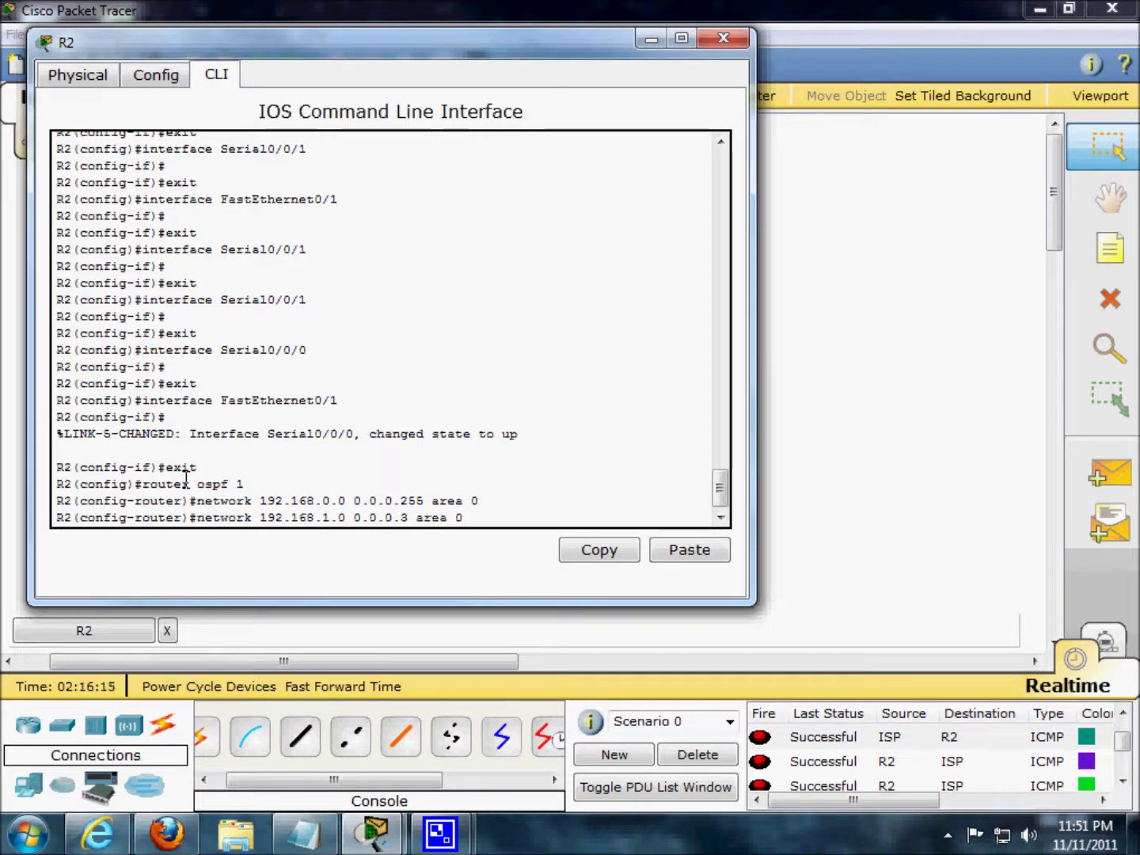
{"action": "key", "text": "Return"}
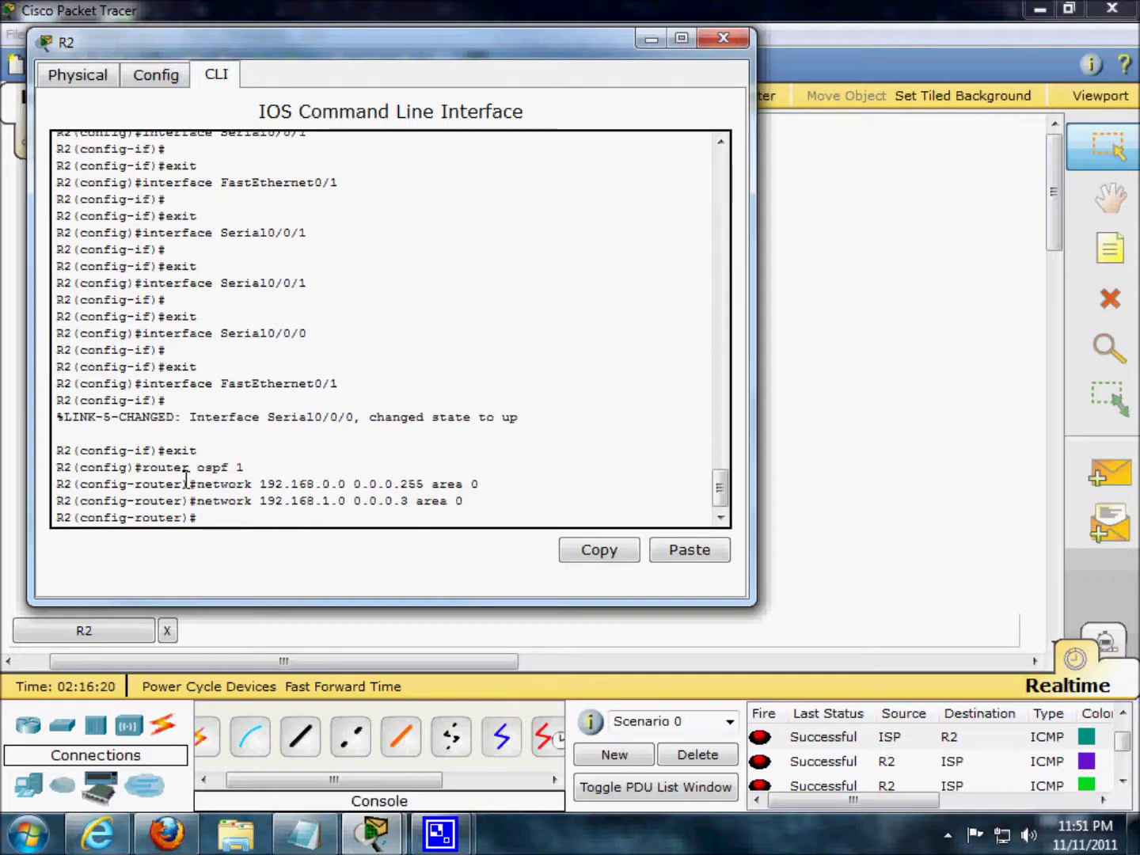
Return R2 to privileged mode, run show run to confirm the OSPF networks, then reopen R2's window
{"action": "type", "text": "exit"}
{"action": "key", "text": "Return"}
{"action": "type", "text": "sh"}
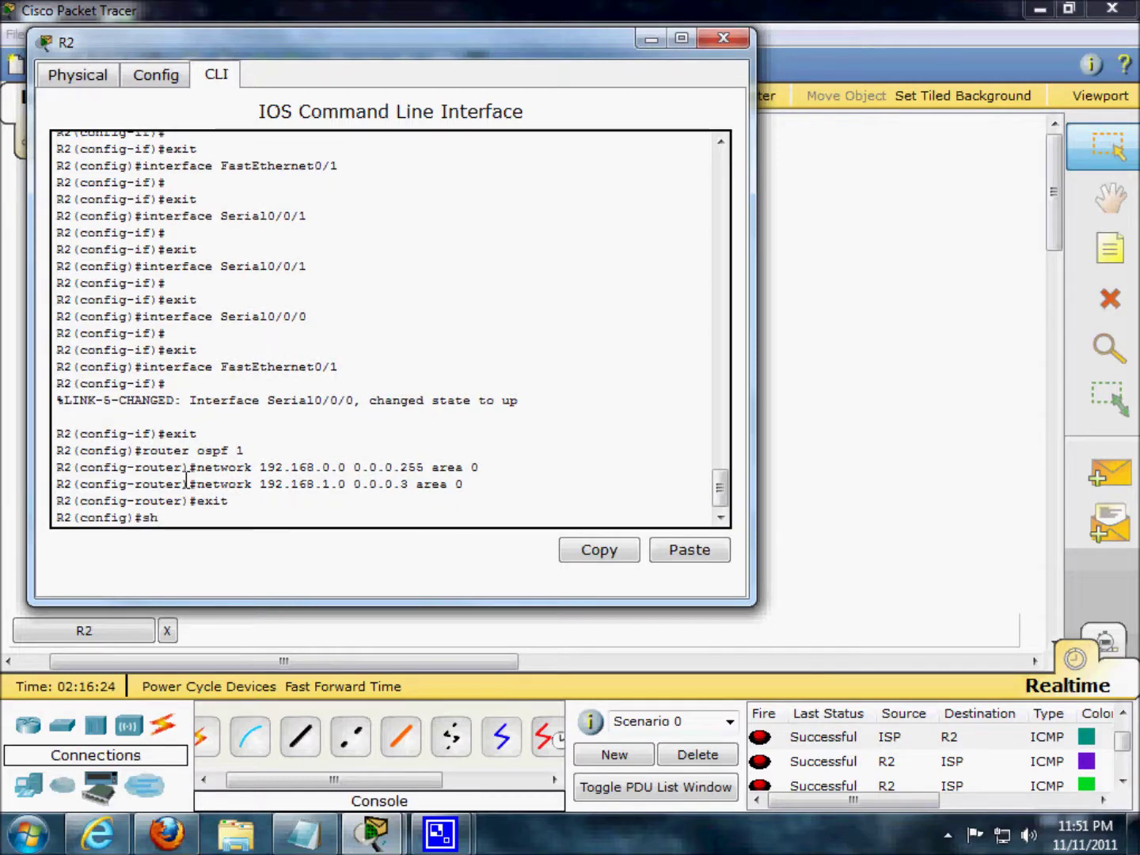
{"action": "type", "text": "ow run"}
{"action": "key", "text": "Return"}
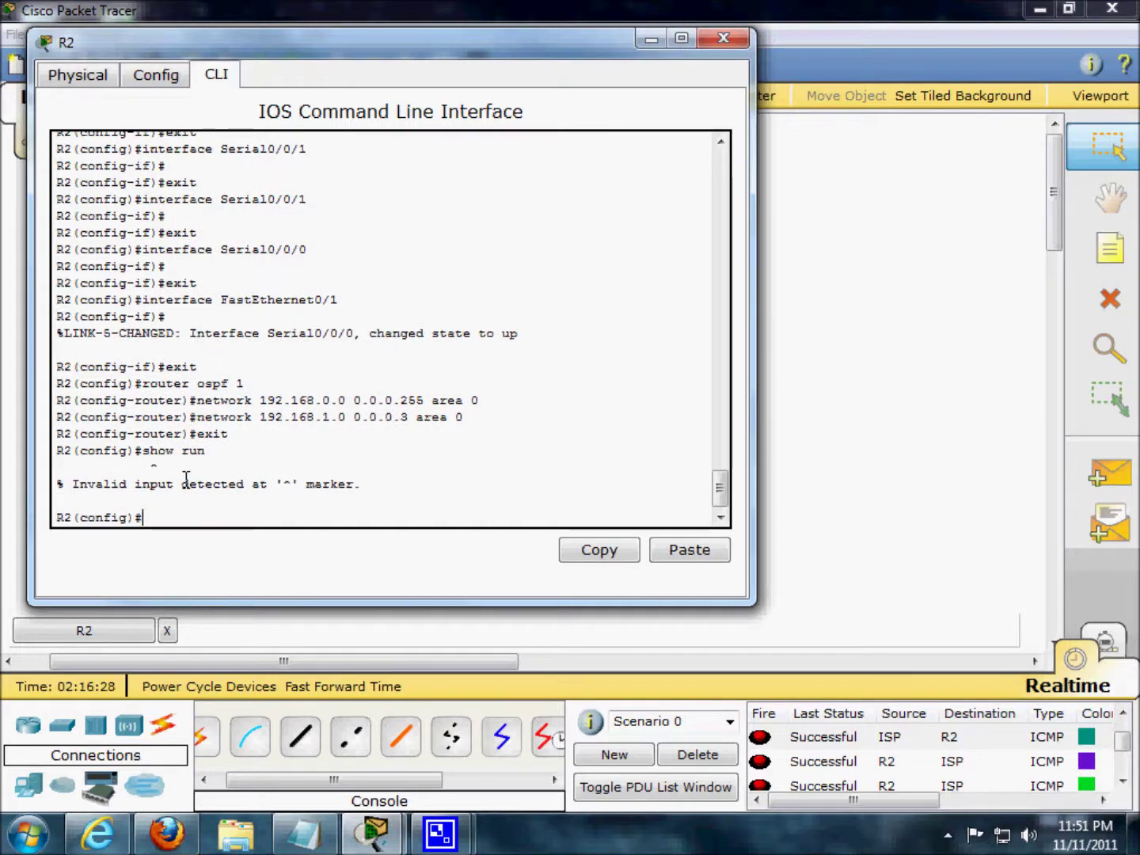
{"action": "key", "text": "ctrl+z"}
{"action": "type", "text": "show run"}
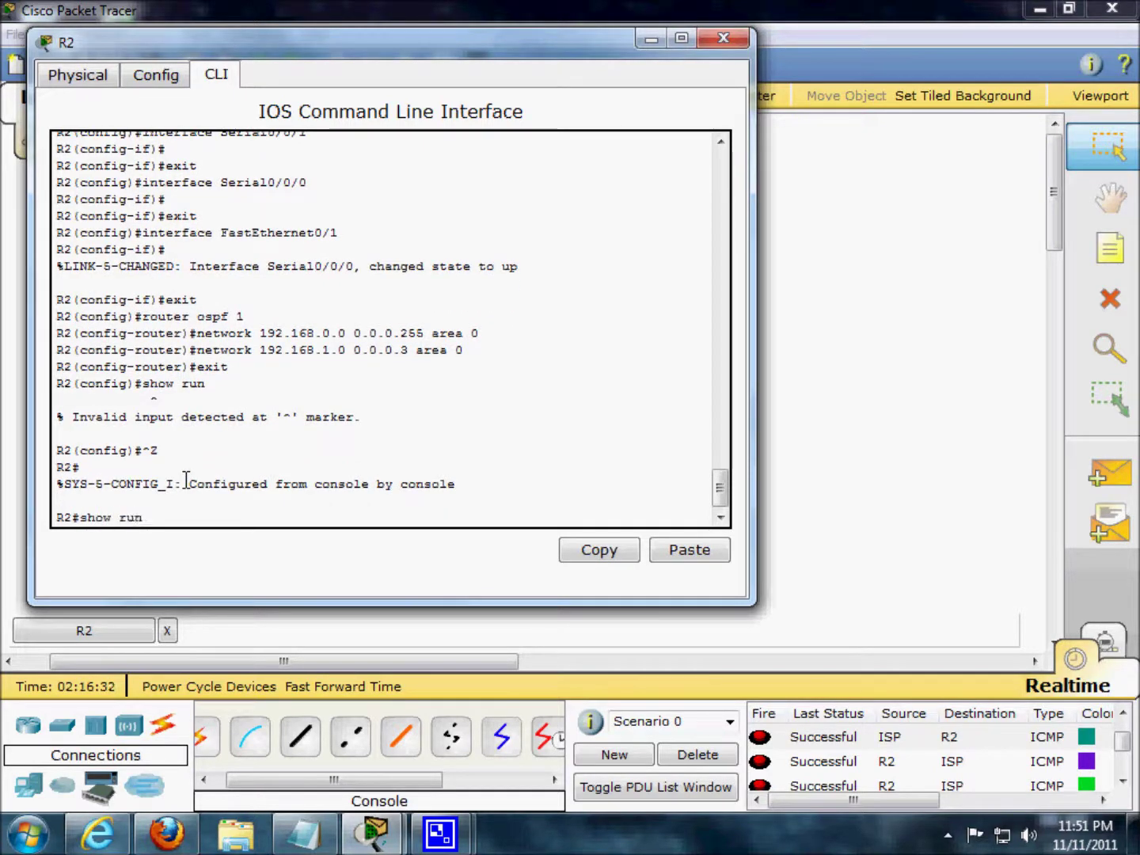
{"action": "key", "text": "Return"}
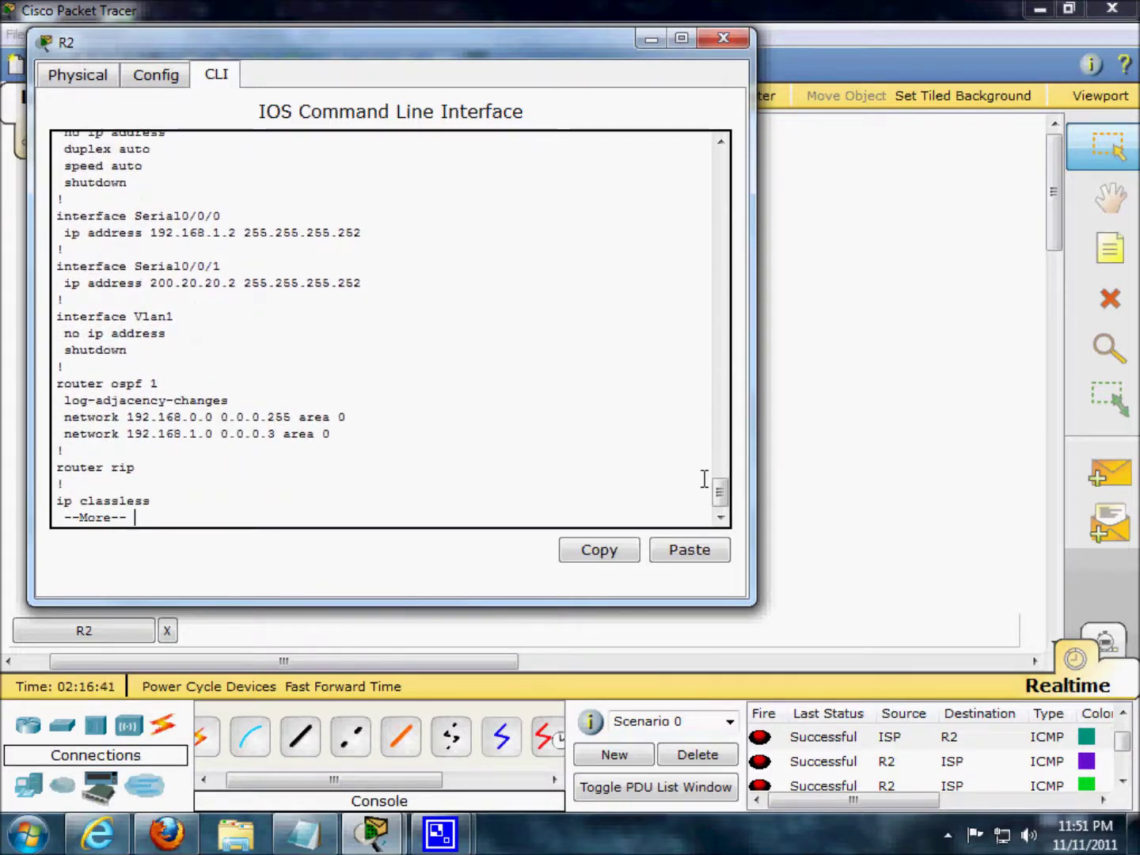
{"action": "left_click", "coordinate": [724, 40]}
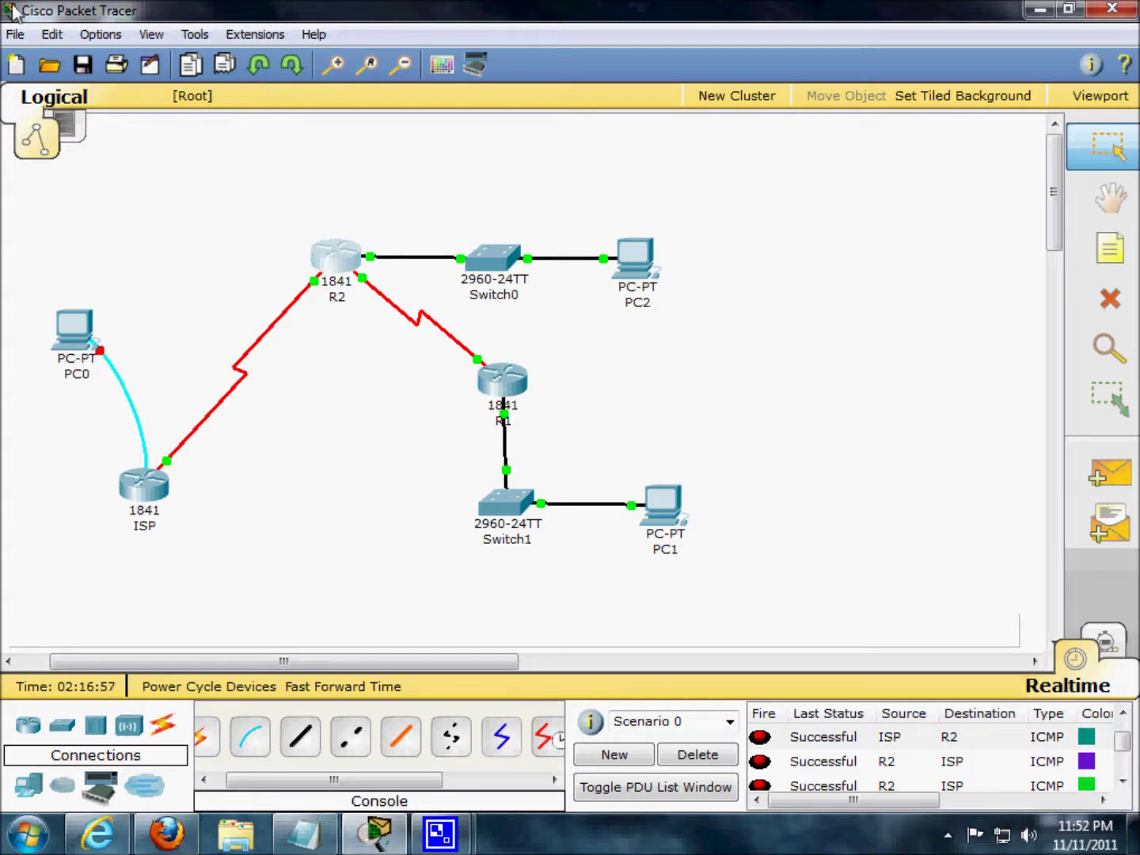
{"action": "left_click", "coordinate": [338, 257]}
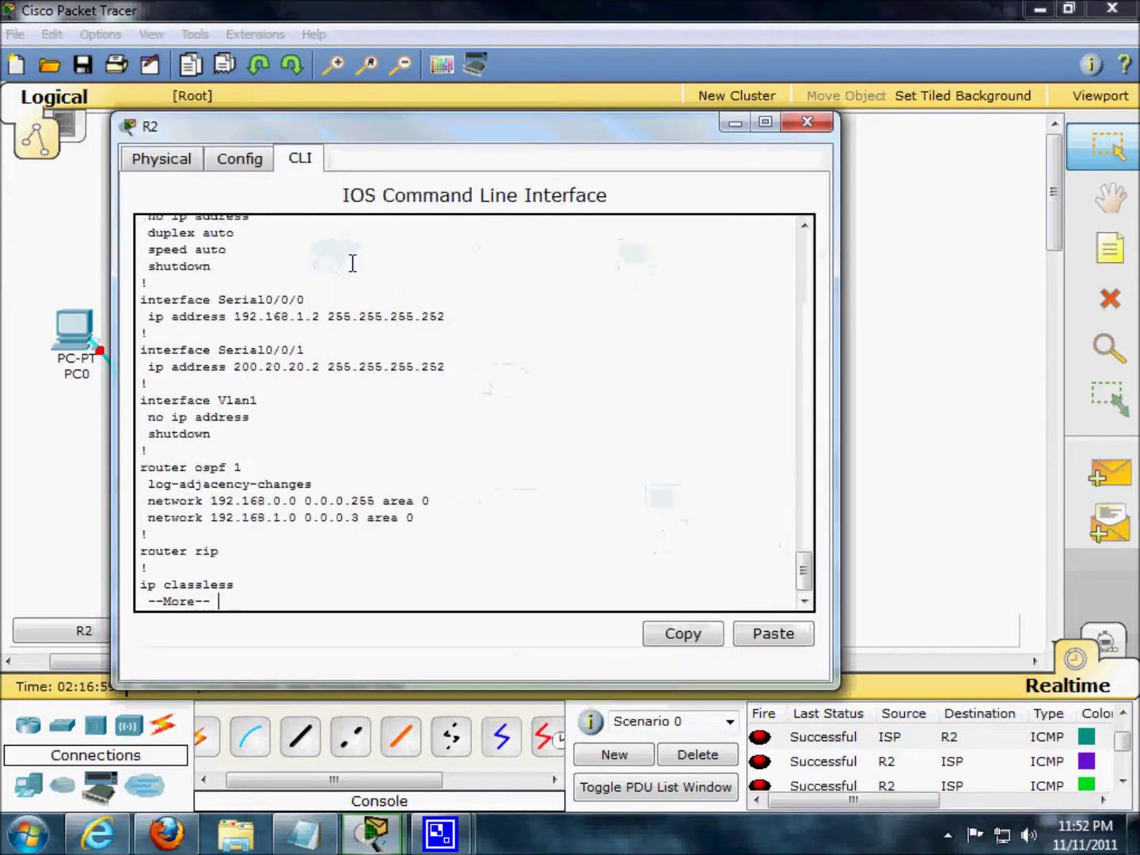
Copy R2's Serial0/0/0 address 192.168.1.2 from its Config settings
{"action": "left_click", "coordinate": [244, 163]}
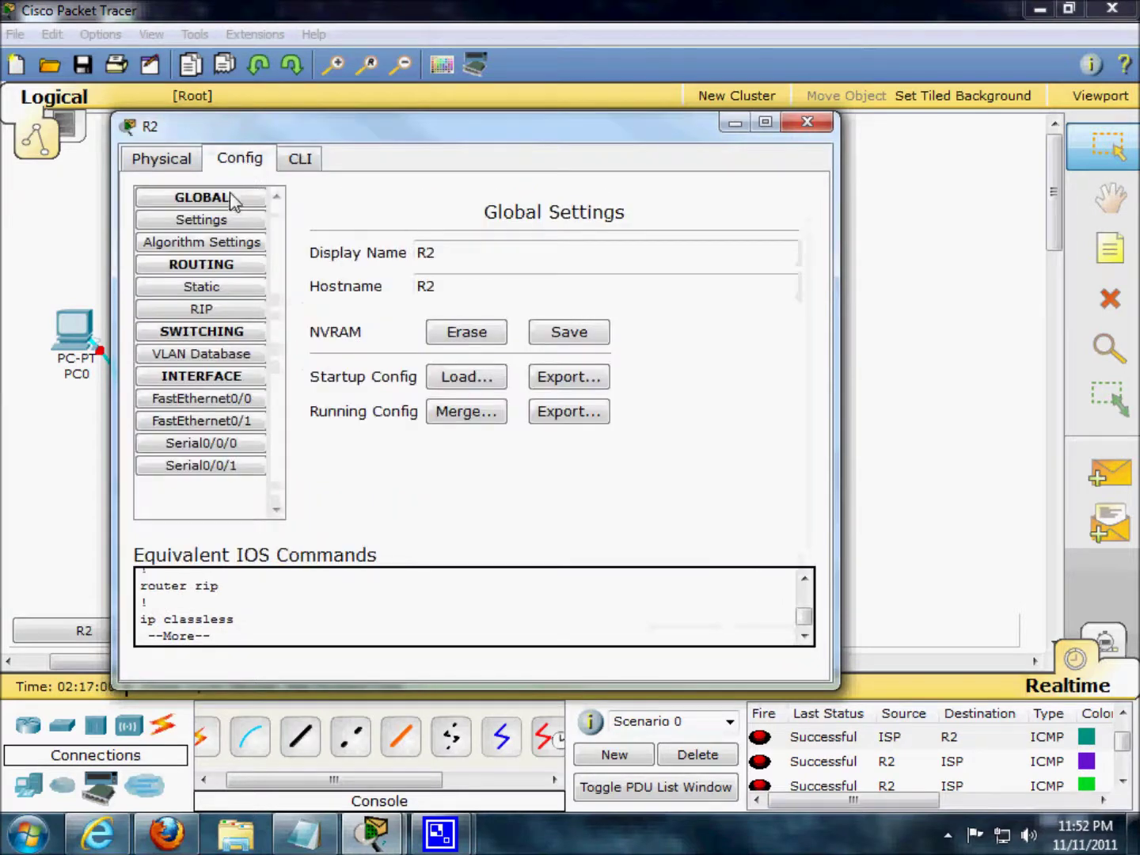
{"action": "left_click", "coordinate": [209, 469]}
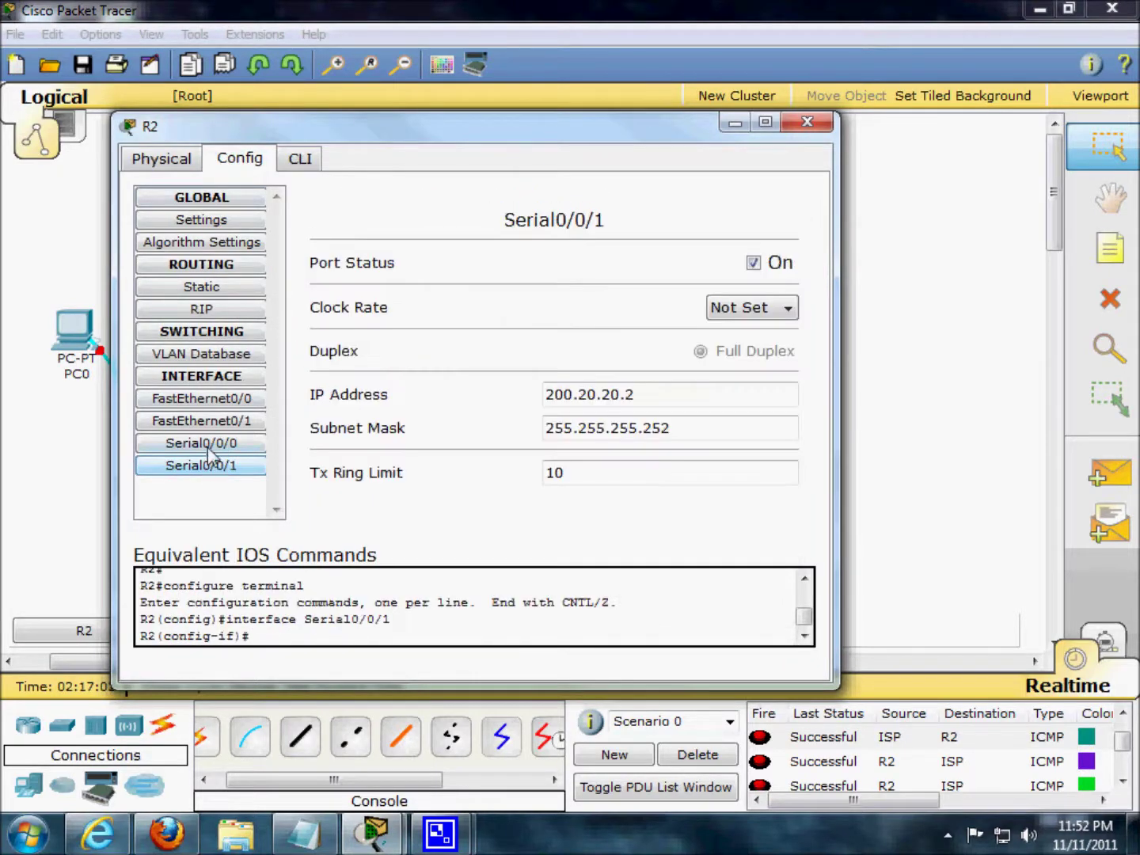
{"action": "left_click", "coordinate": [210, 445]}
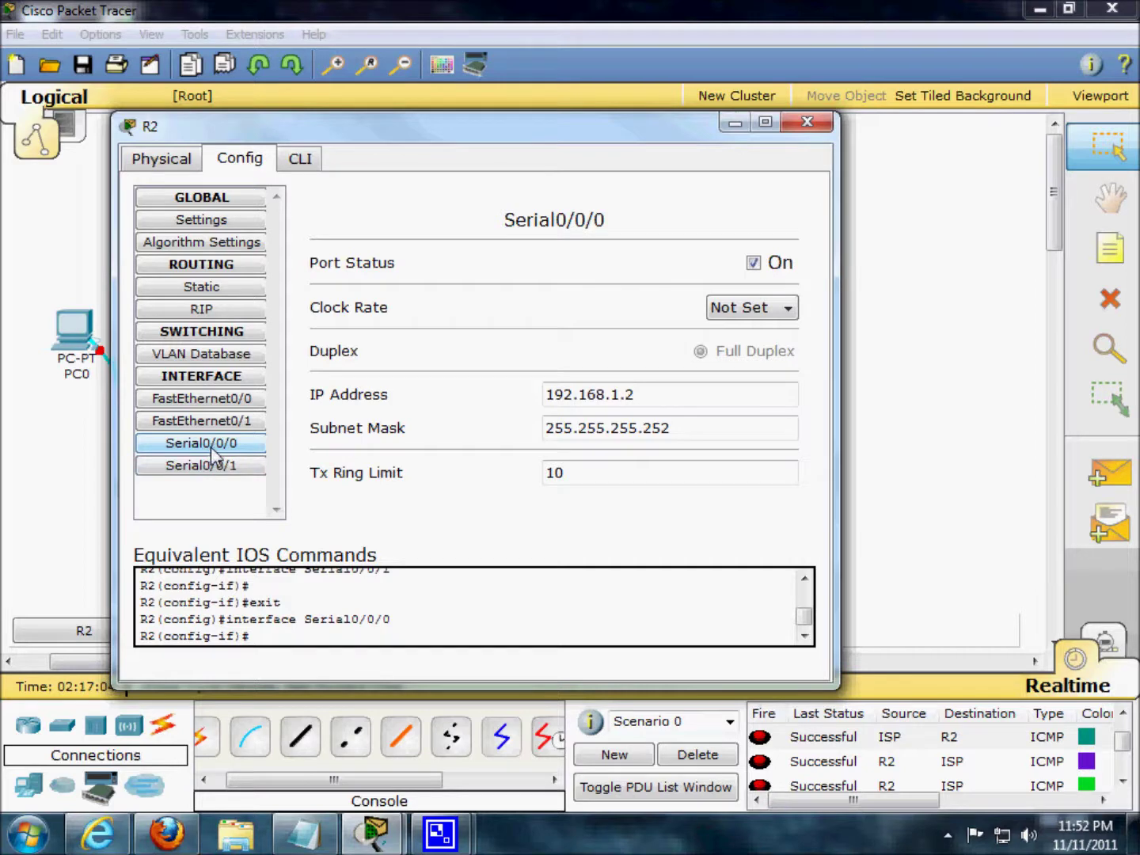
{"action": "left_click_drag", "start_coordinate": [645, 389], "coordinate": [496, 391]}
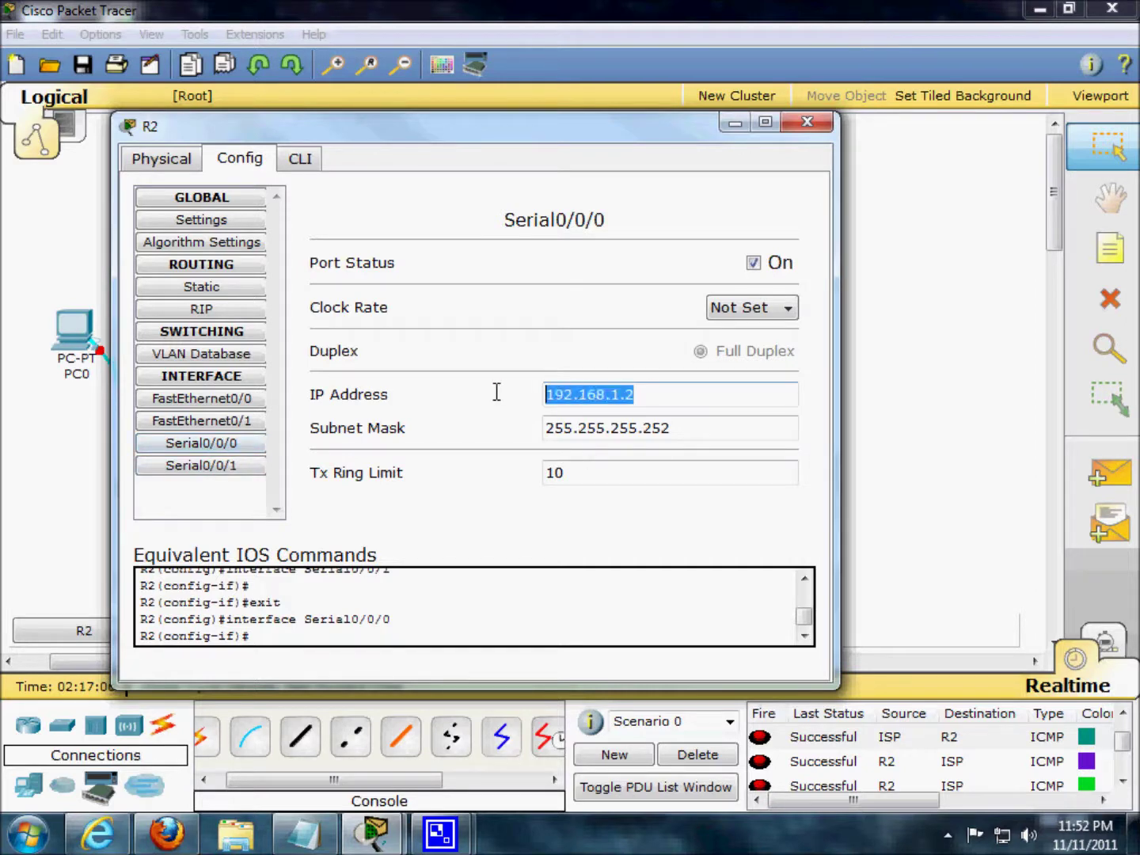
{"action": "right_click", "coordinate": [574, 396]}
{"action": "left_click", "coordinate": [602, 495]}
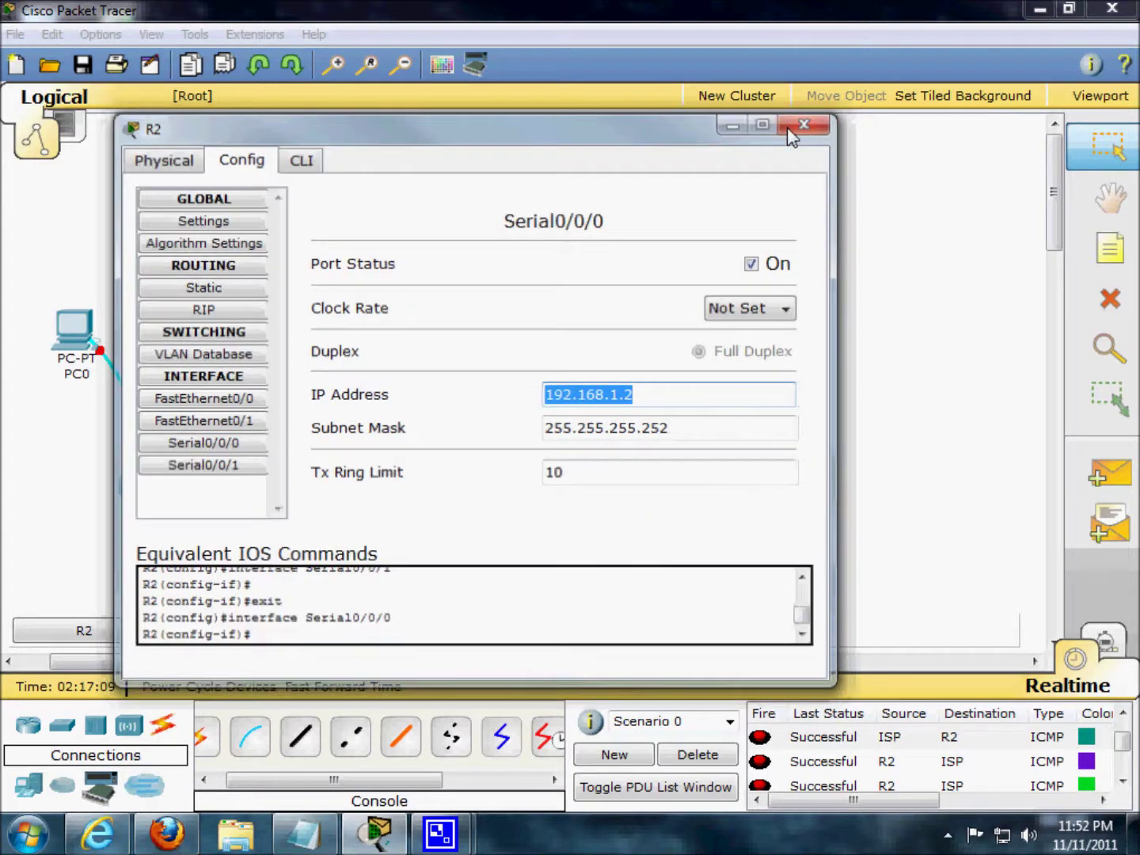
{"action": "left_click", "coordinate": [803, 125]}
Ping 192.168.1.2 from R1's privileged prompt; it fails with 0 percent success
{"action": "left_click", "coordinate": [503, 395]}
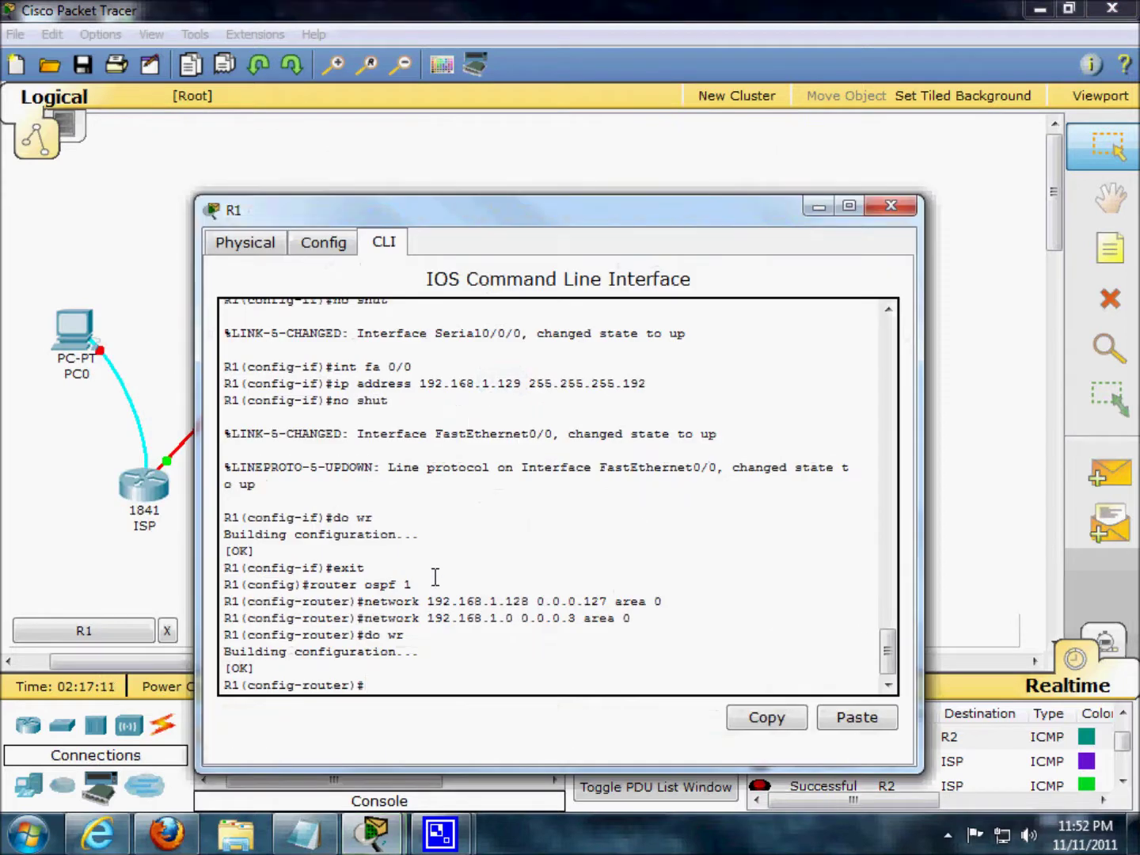
{"action": "key", "text": "ctrl+z"}
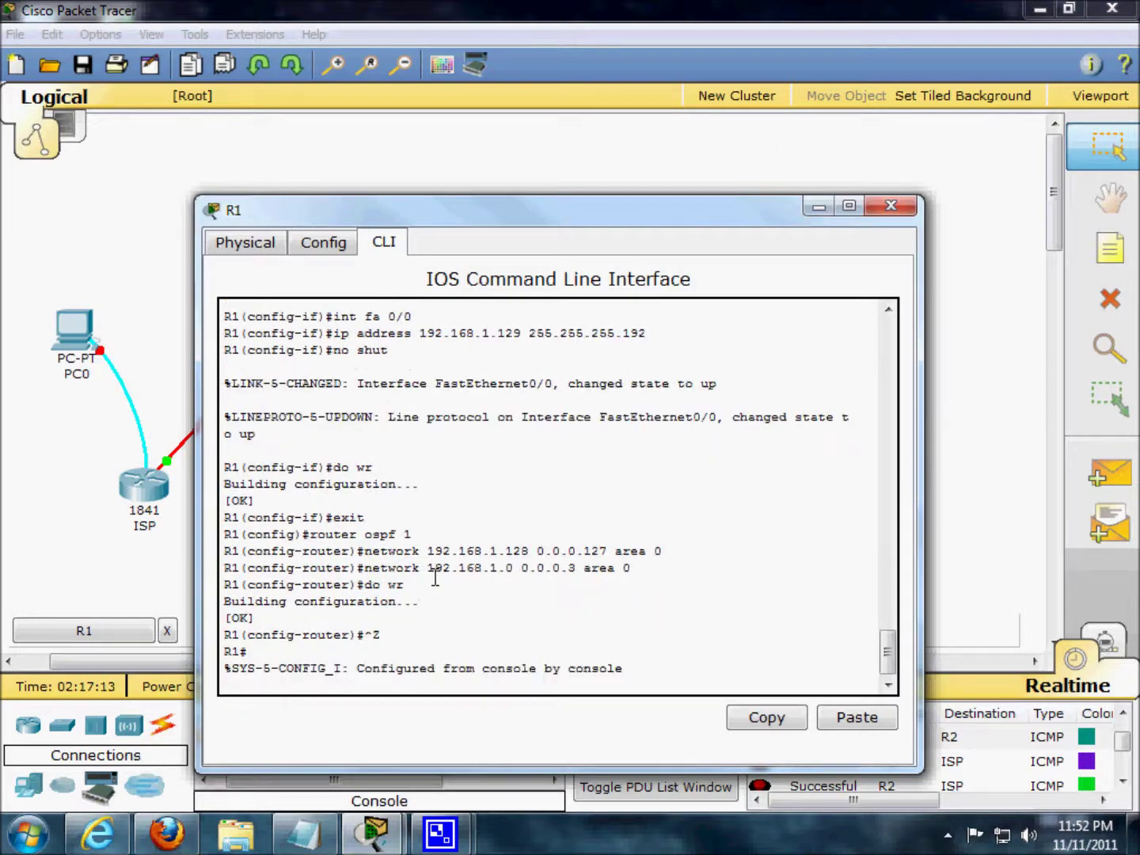
{"action": "key", "text": "Return"}
{"action": "type", "text": "ping"}
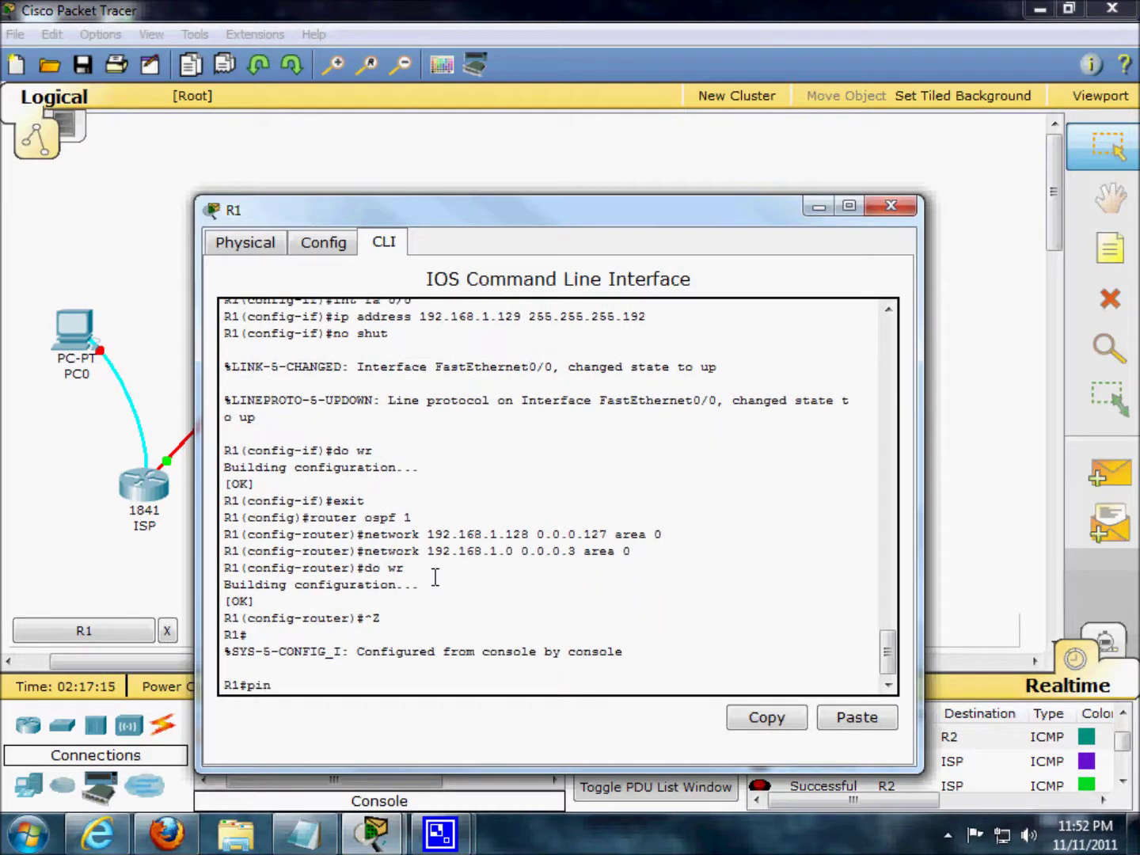
{"action": "right_click", "coordinate": [294, 687]}
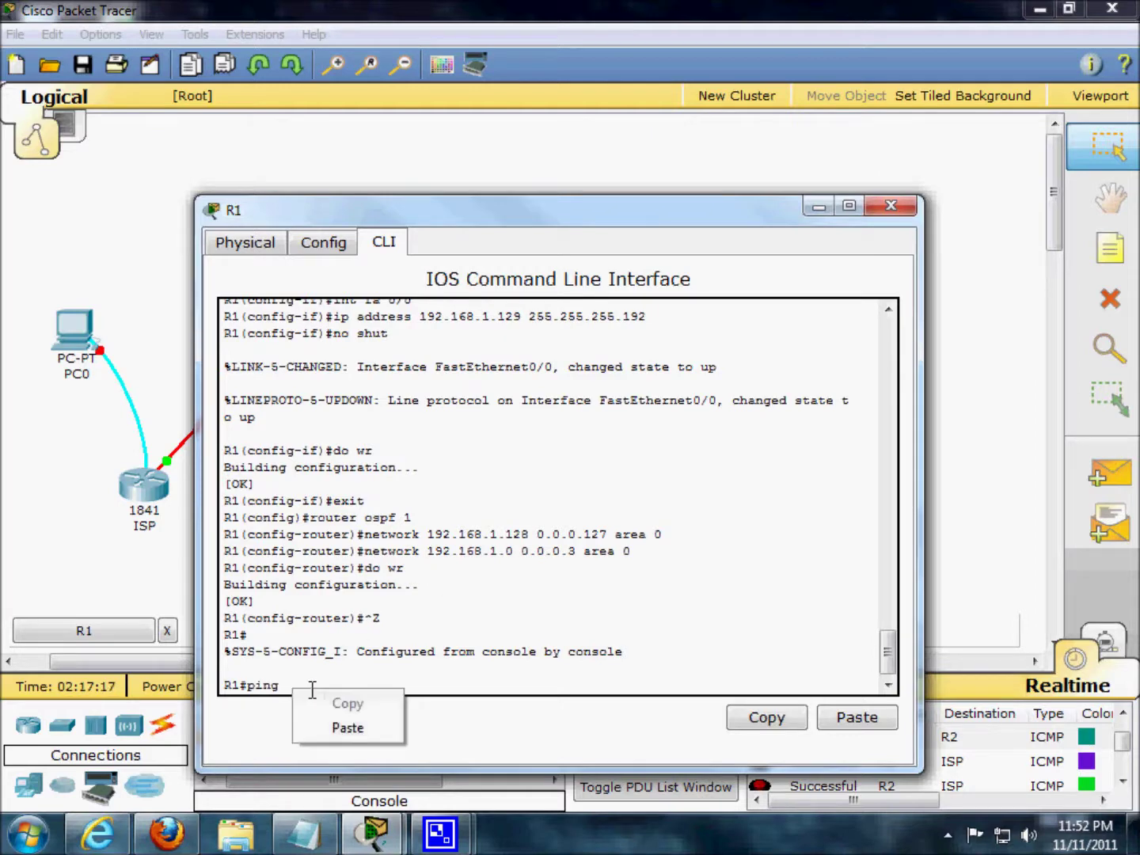
{"action": "left_click", "coordinate": [333, 735]}
{"action": "key", "text": "Return"}
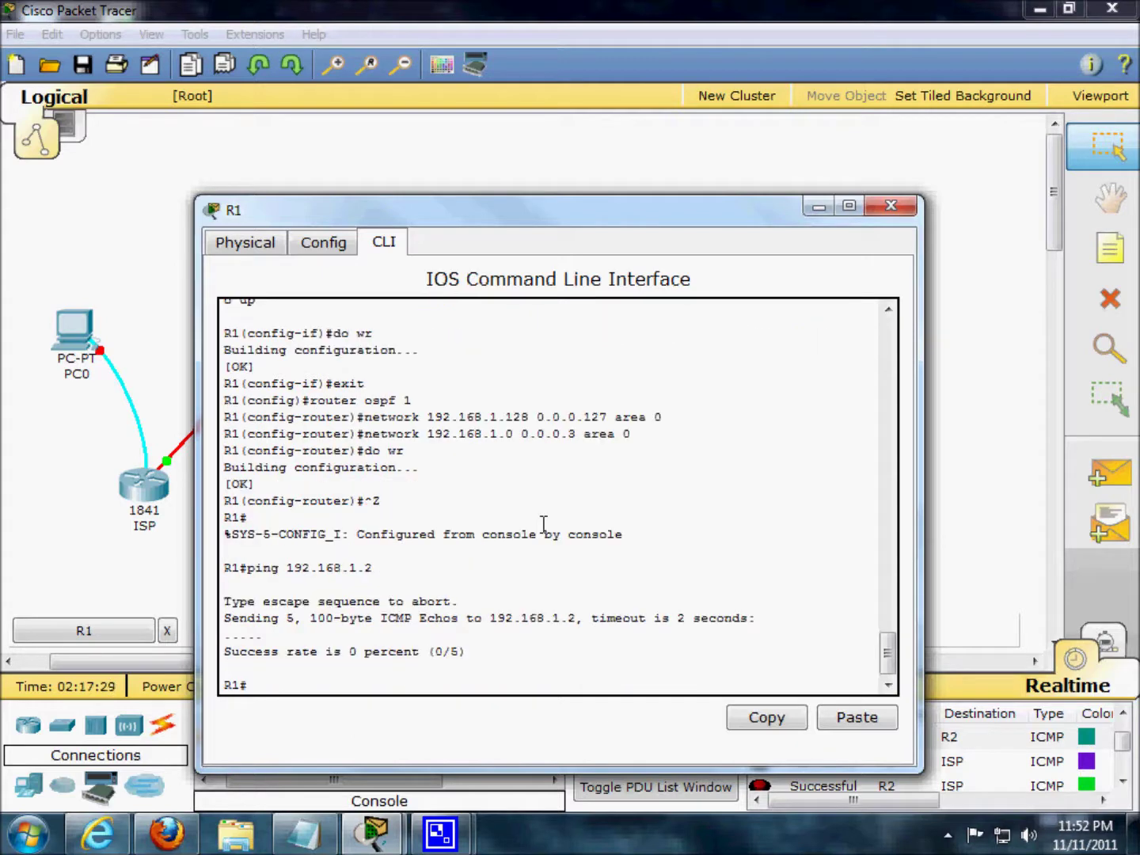
{"action": "left_click", "coordinate": [888, 207]}
Send a simple test PDU from R1 to R2, check the PDU list, and open R1's command line
{"action": "left_click", "coordinate": [1107, 473]}
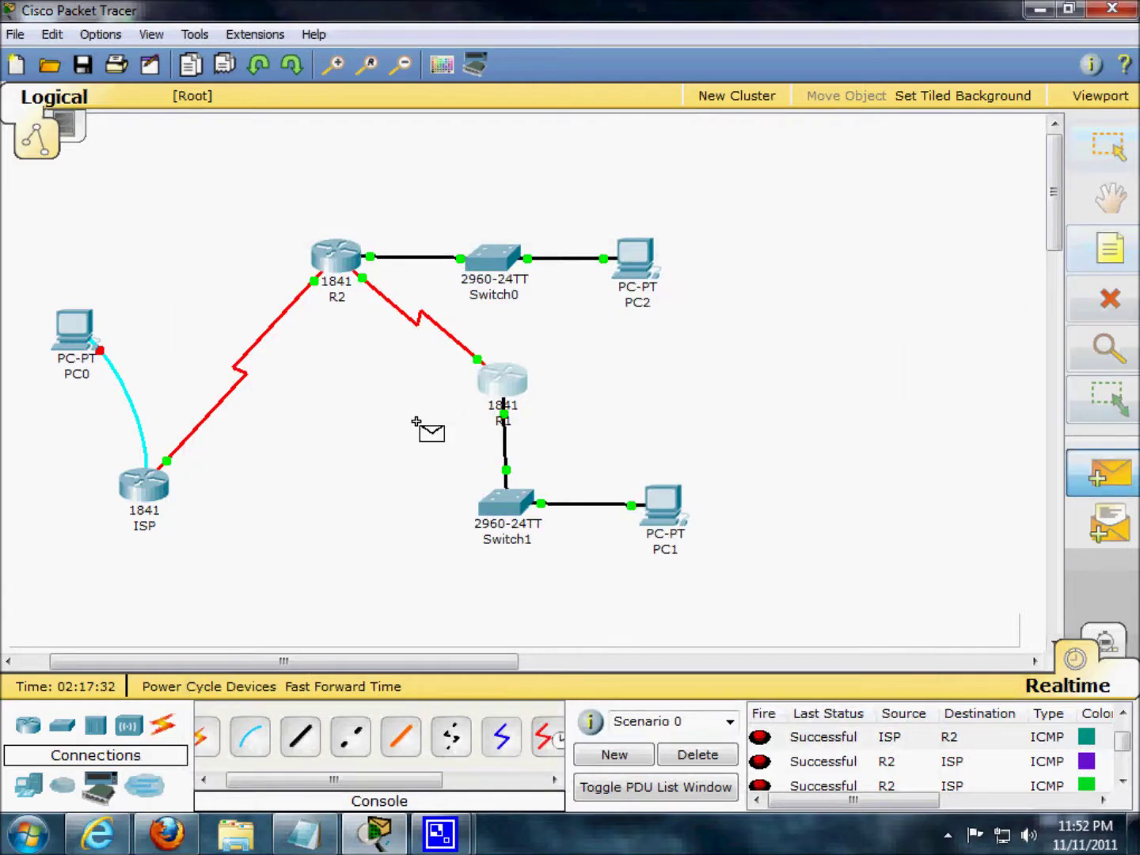
{"action": "left_click", "coordinate": [499, 377]}
{"action": "left_click", "coordinate": [331, 256]}
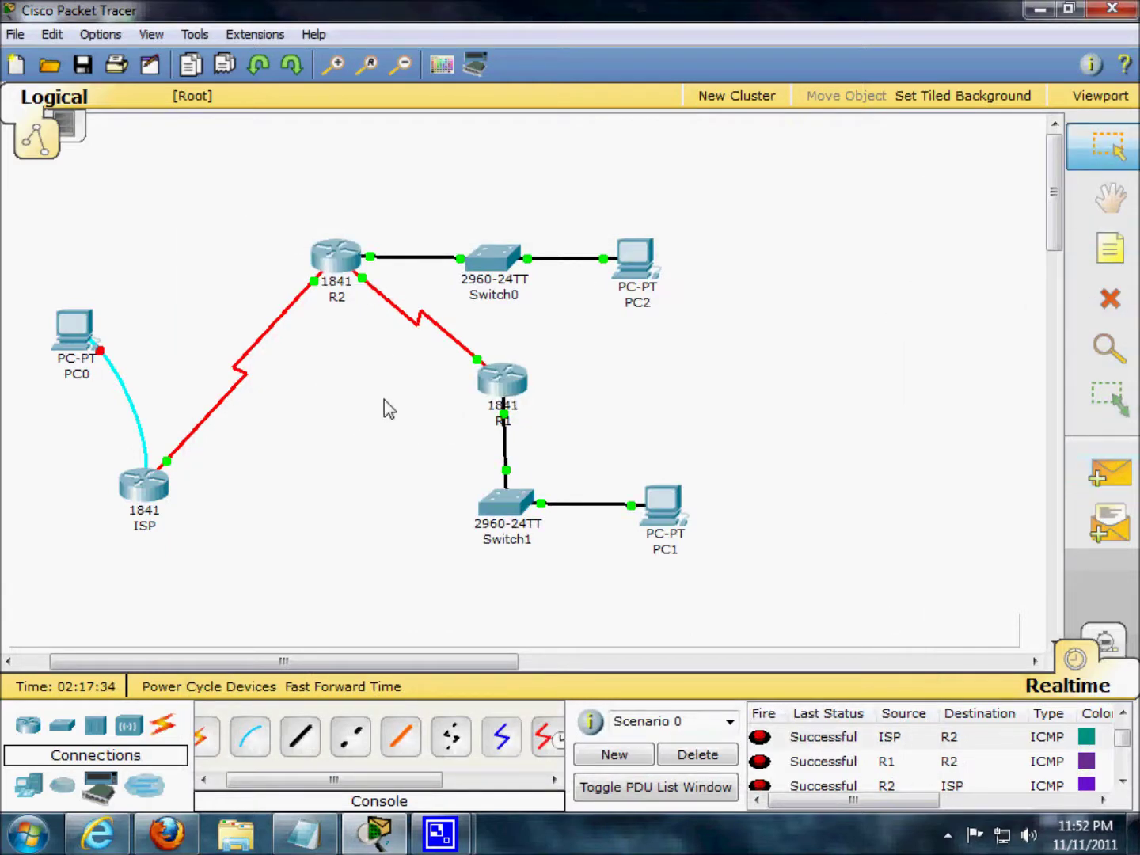
{"action": "left_click", "coordinate": [1122, 781]}
{"action": "left_click", "coordinate": [1122, 780]}
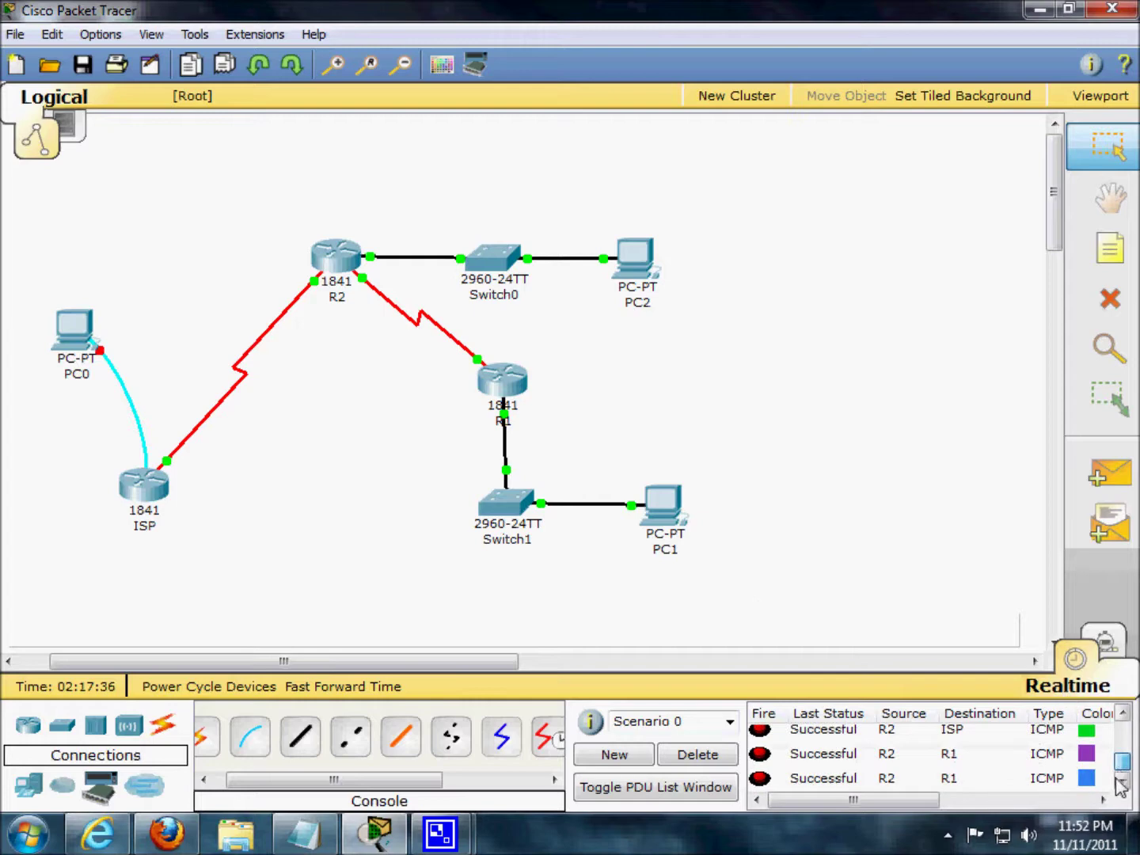
{"action": "left_click_drag", "start_coordinate": [1122, 762], "coordinate": [1118, 733]}
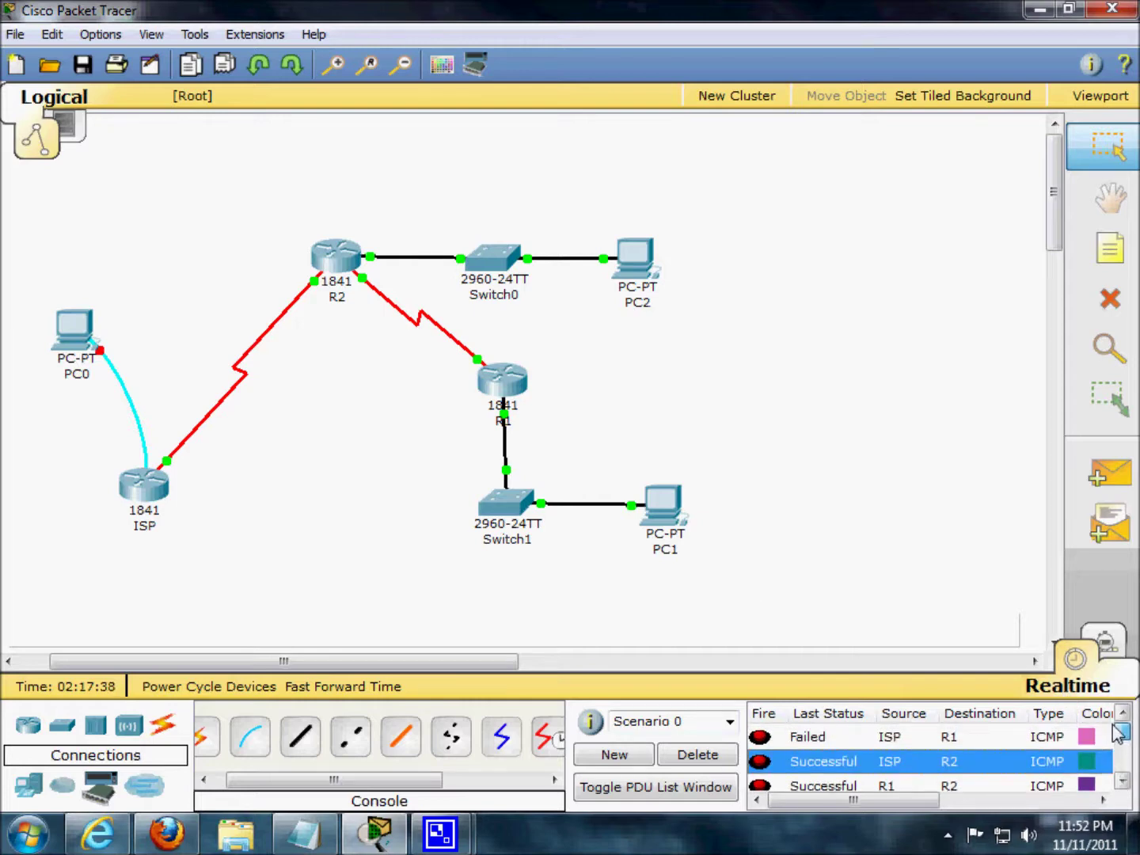
{"action": "left_click_drag", "start_coordinate": [1117, 734], "coordinate": [1121, 784]}
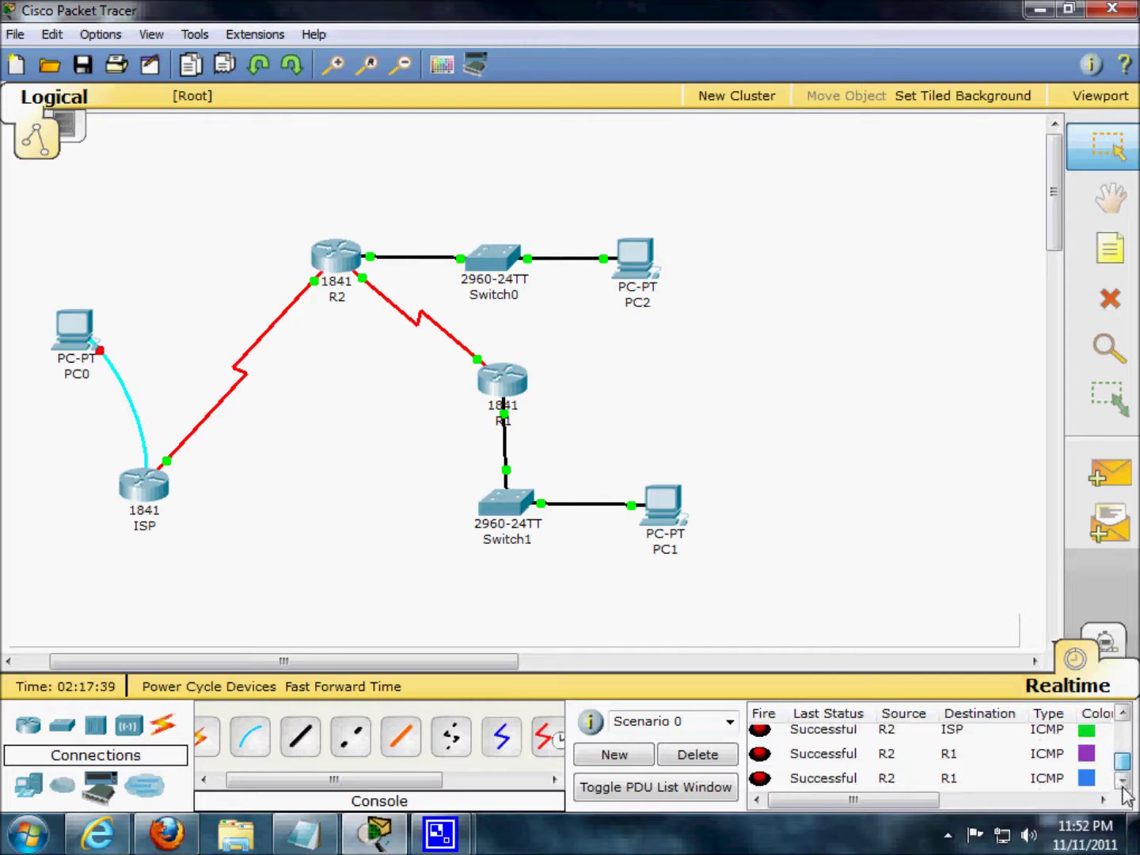
{"action": "left_click", "coordinate": [510, 400]}
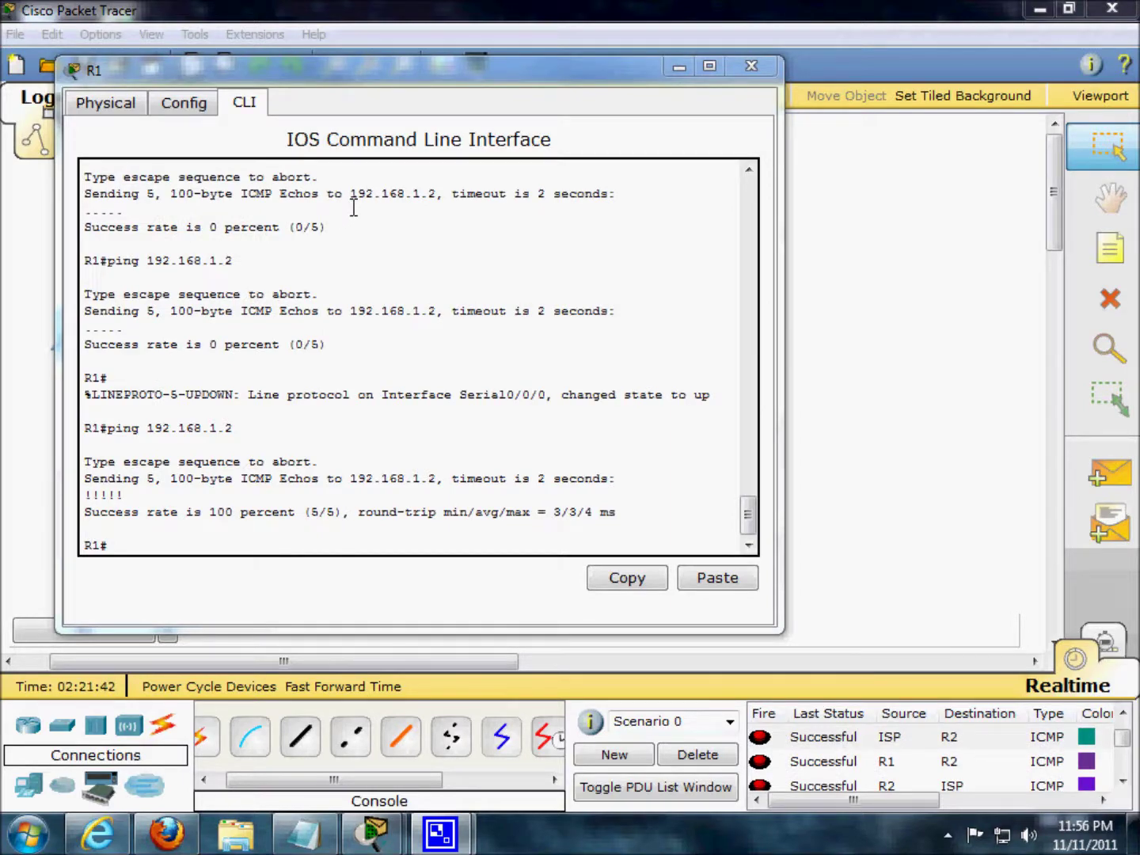
Repeat the ping to 192.168.1.2 from R1, getting 100 percent success, and move the window aside
{"action": "left_click_drag", "start_coordinate": [162, 72], "coordinate": [182, 303]}
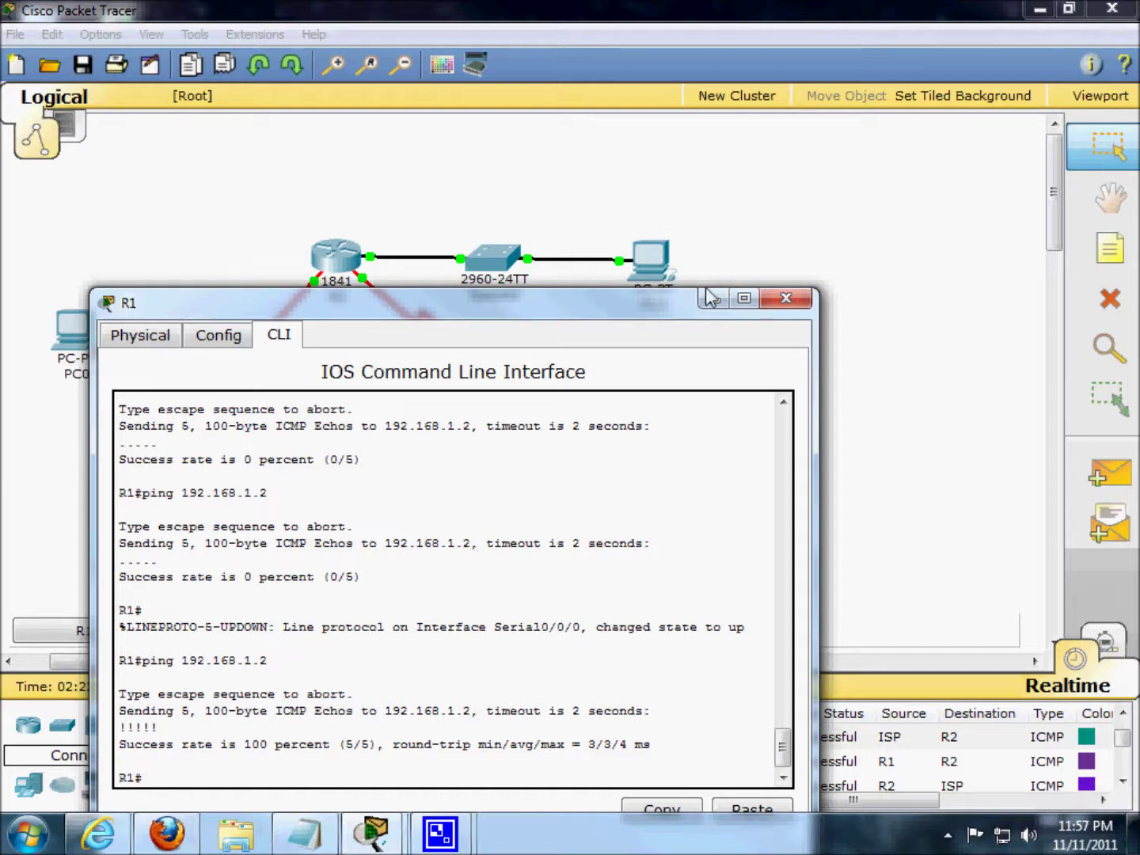
{"action": "left_click", "coordinate": [783, 298]}
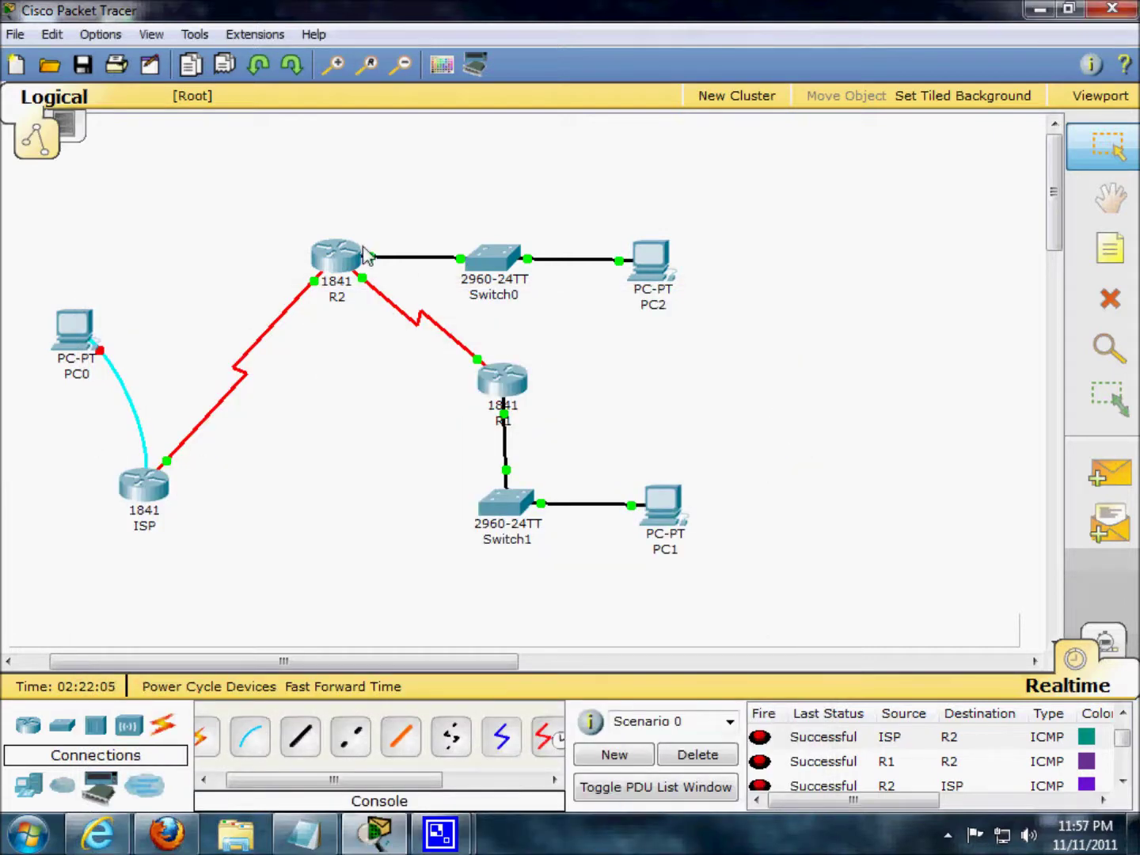
{"action": "left_click", "coordinate": [504, 389]}
{"action": "key", "text": "Up"}
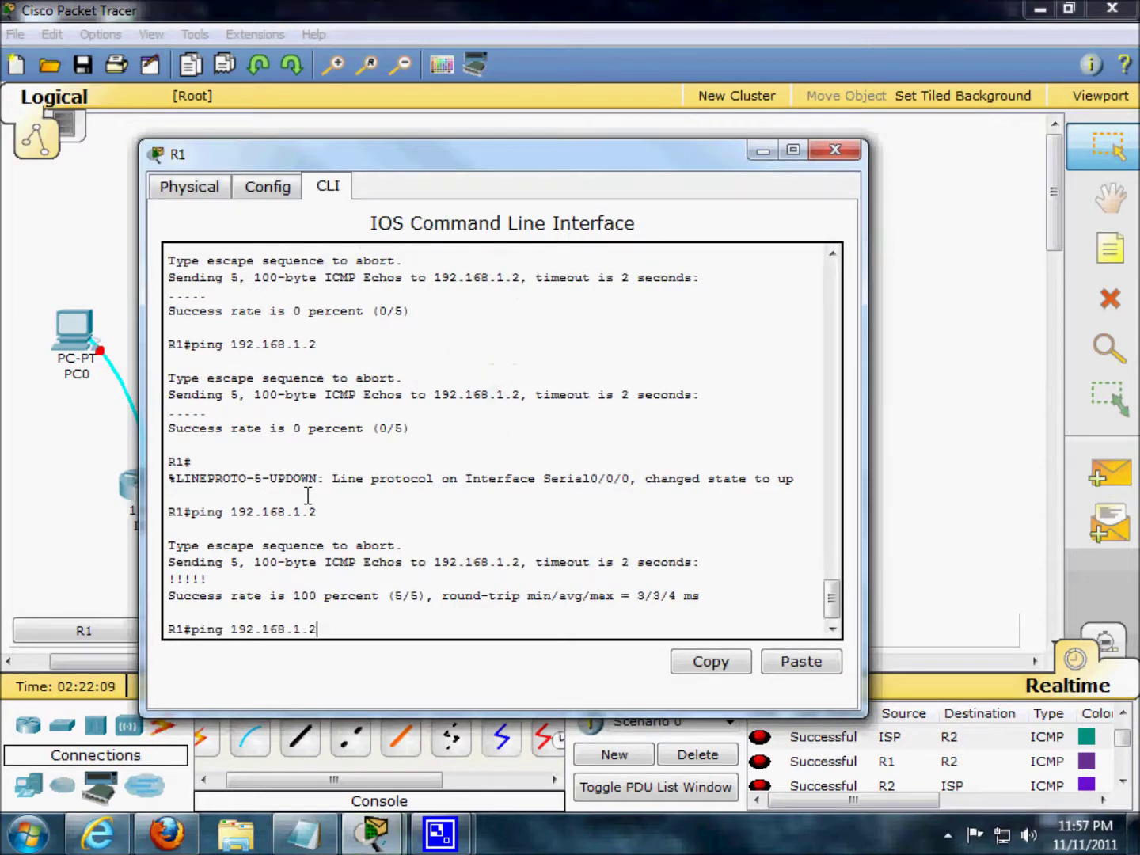
{"action": "key", "text": "Return"}
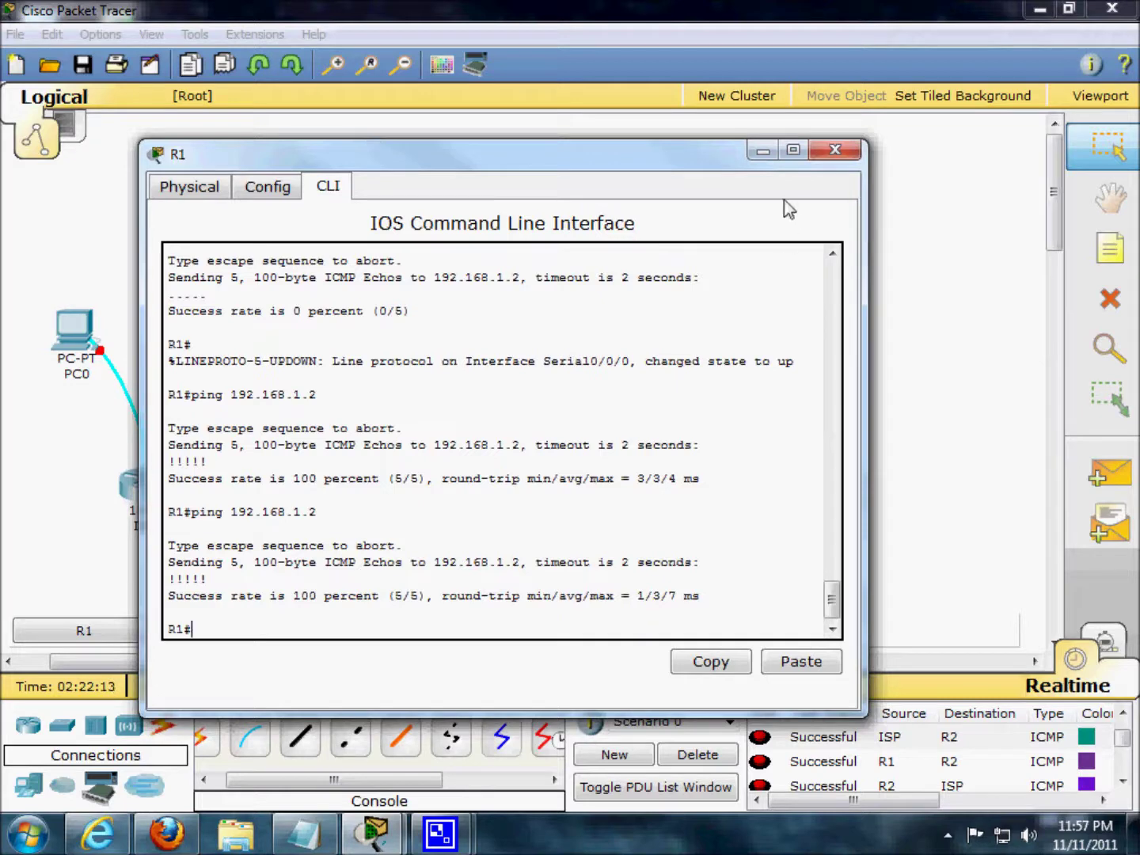
{"action": "left_click_drag", "start_coordinate": [752, 154], "coordinate": [1139, 196]}
Copy the ISP router's Serial0/0/0 address 200.20.20.1
{"action": "left_click", "coordinate": [139, 489]}
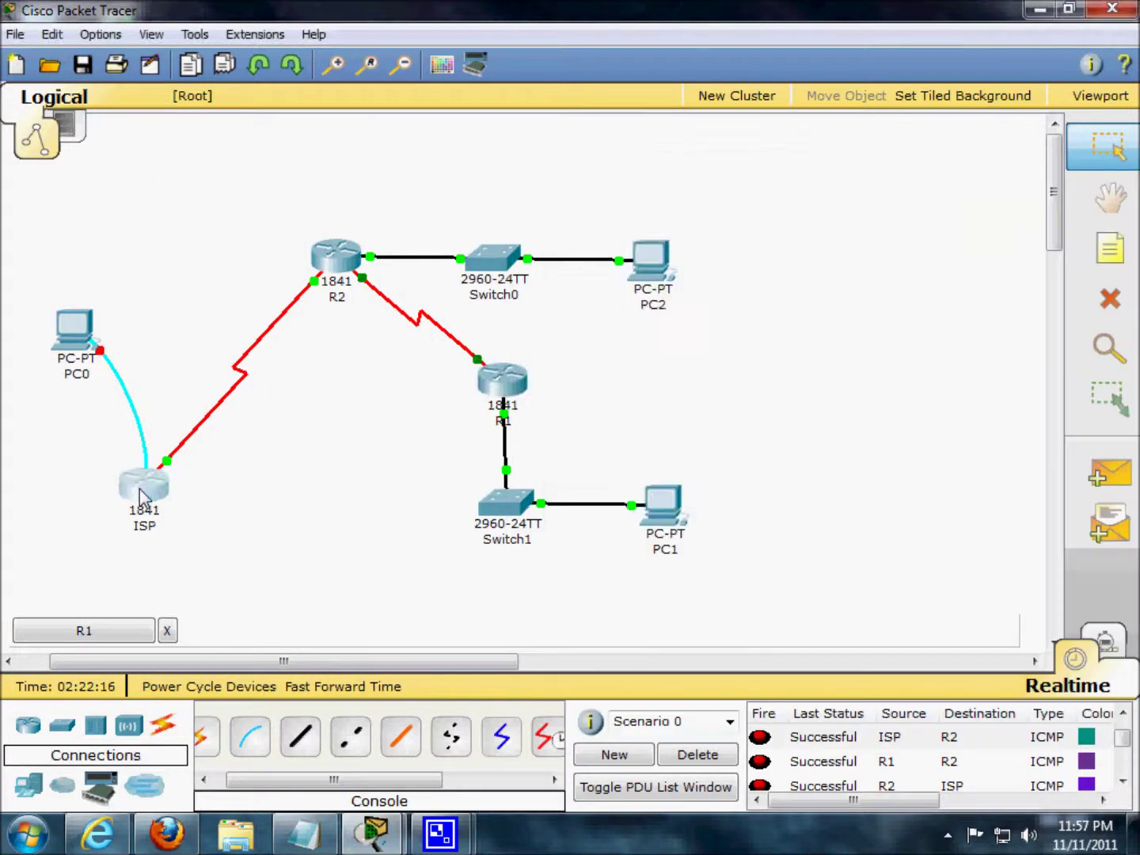
{"action": "left_click", "coordinate": [118, 359]}
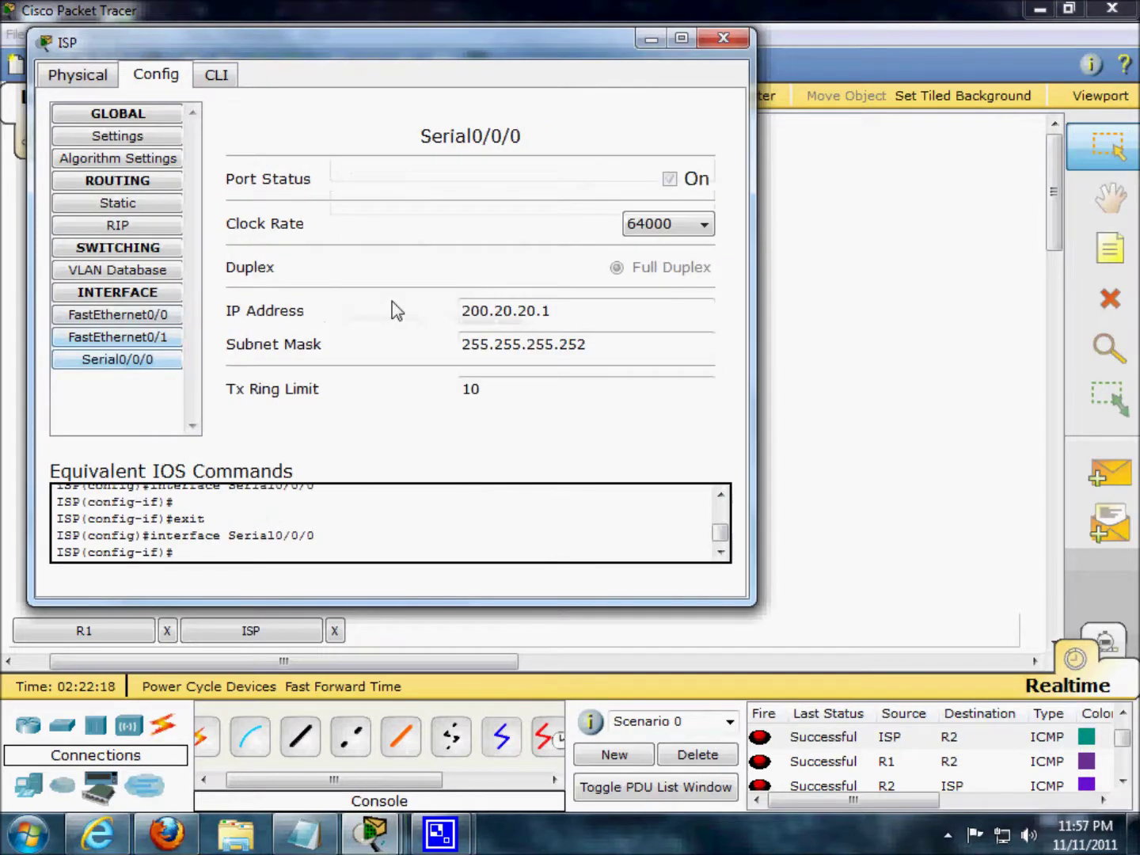
{"action": "left_click_drag", "start_coordinate": [573, 309], "coordinate": [461, 310]}
{"action": "right_click", "coordinate": [504, 312]}
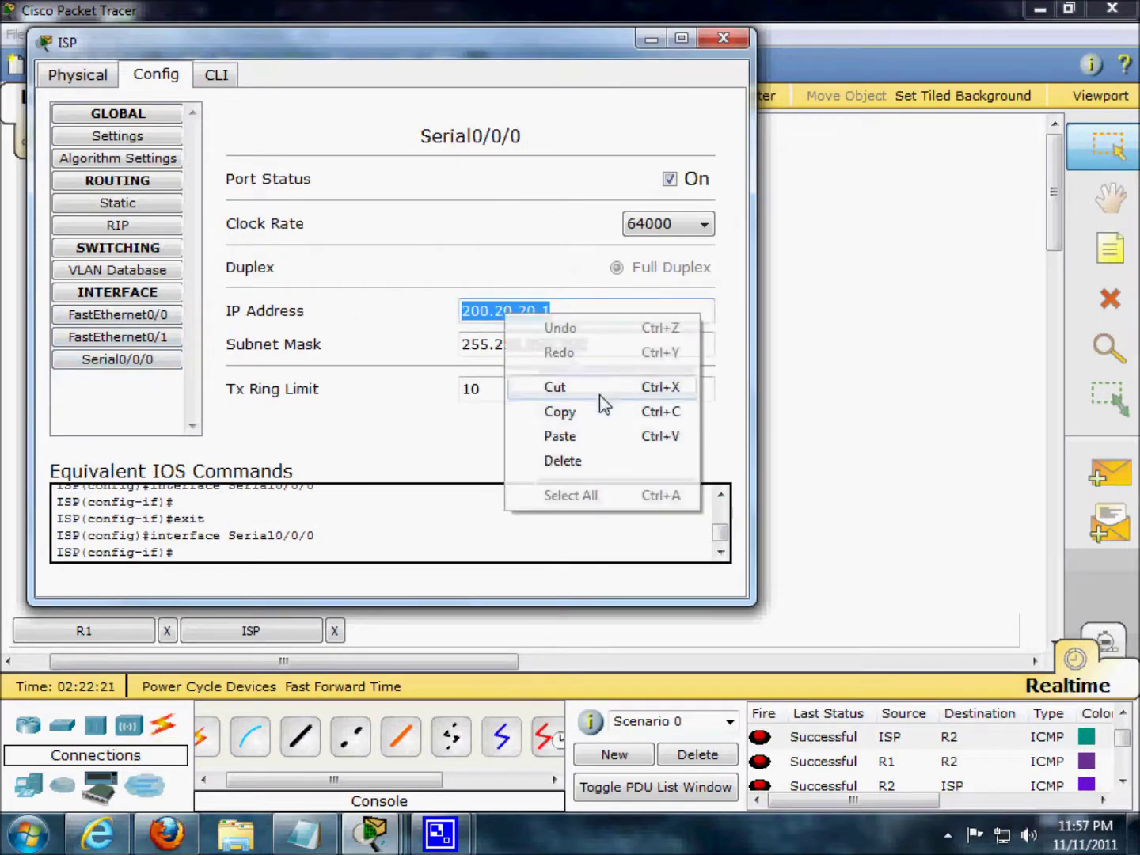
{"action": "left_click", "coordinate": [600, 409]}
{"action": "left_click", "coordinate": [722, 38]}
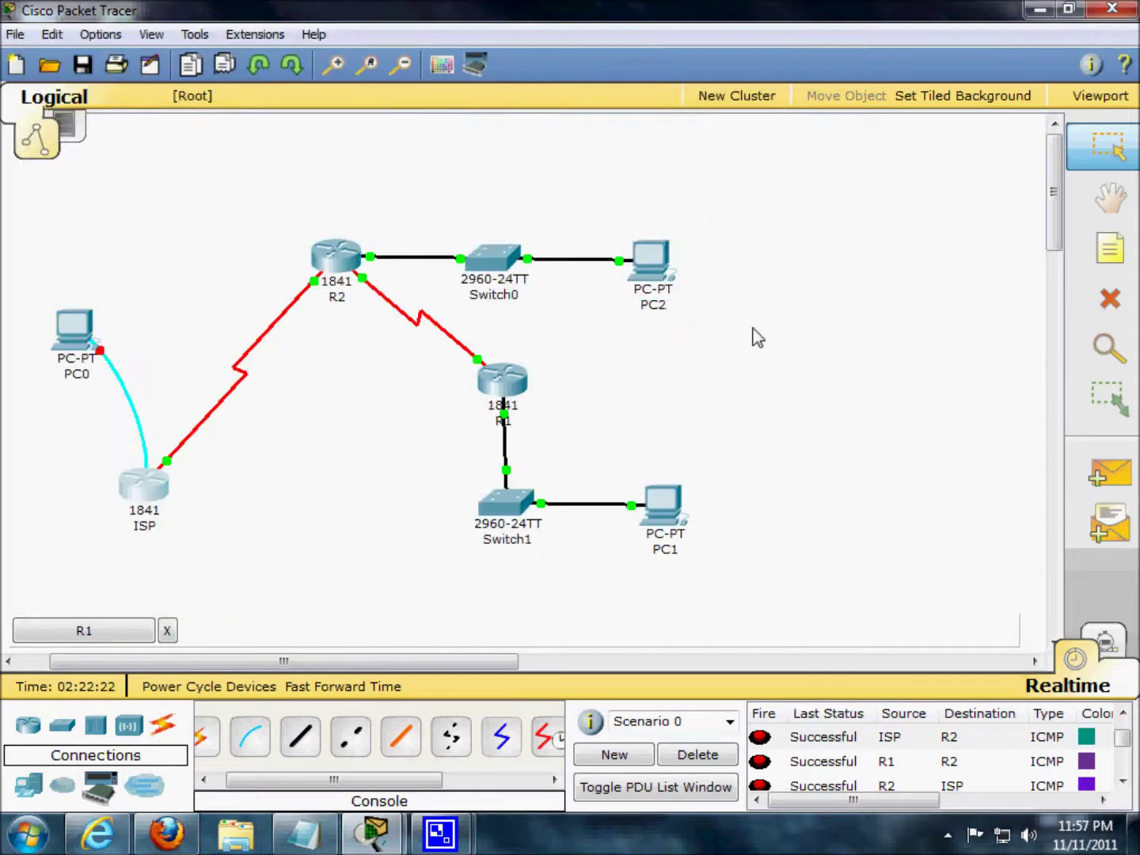
Ping 200.20.20.1 from R1, then close R1's window
{"action": "left_click", "coordinate": [518, 393]}
{"action": "key", "text": "Up"}
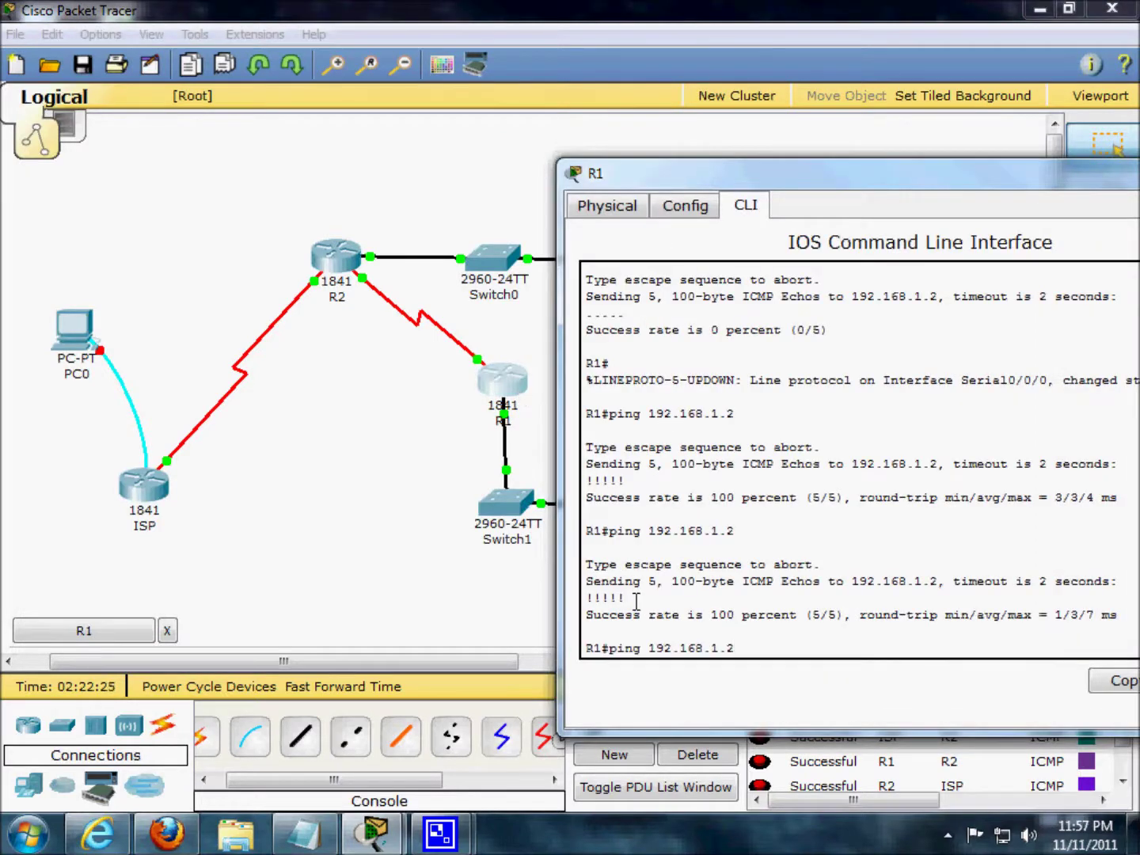
{"action": "key", "text": "BackSpace"}
{"action": "key", "text": "BackSpace"}
{"action": "key", "text": "BackSpace"}
{"action": "key", "text": "BackSpace"}
{"action": "key", "text": "BackSpace"}
{"action": "key", "text": "BackSpace"}
{"action": "key", "text": "BackSpace"}
{"action": "key", "text": "BackSpace"}
{"action": "key", "text": "BackSpace"}
{"action": "key", "text": "BackSpace"}
{"action": "key", "text": "BackSpace"}
{"action": "right_click", "coordinate": [661, 654]}
{"action": "left_click", "coordinate": [714, 694]}
{"action": "key", "text": "Return"}
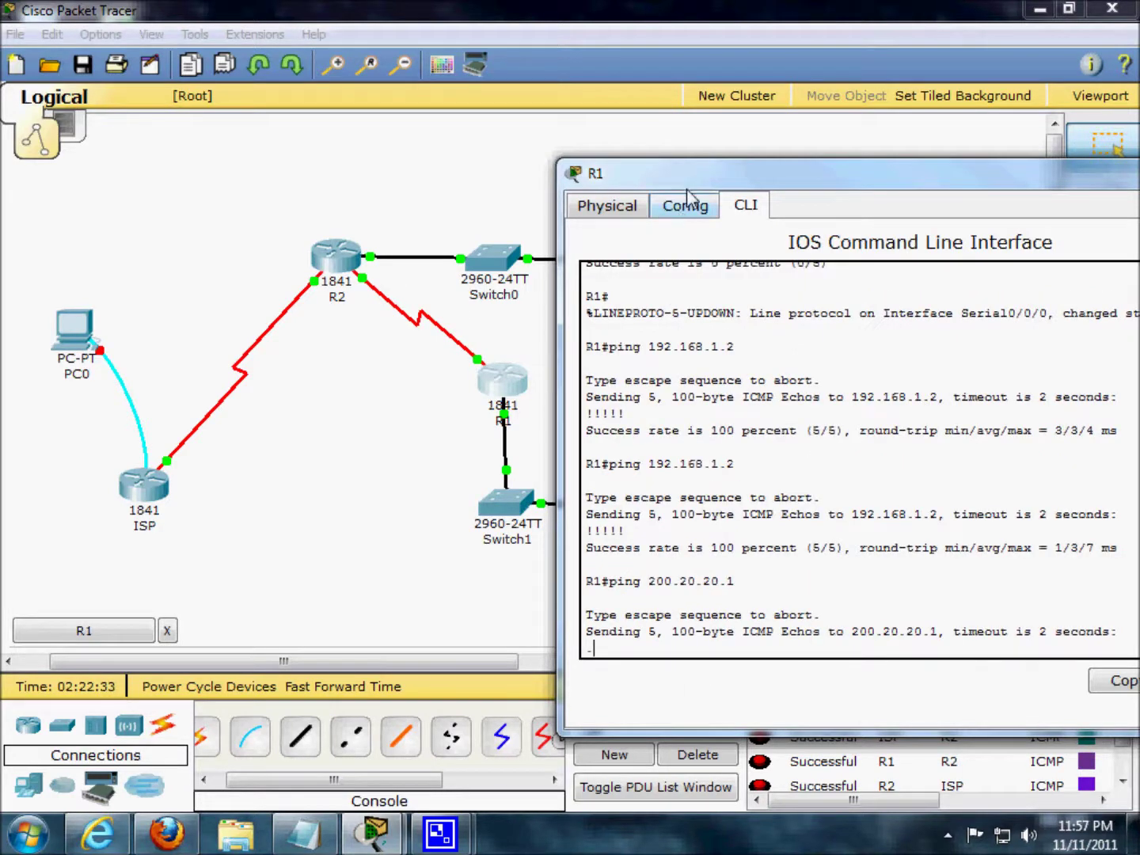
{"action": "left_click_drag", "start_coordinate": [688, 182], "coordinate": [310, 184]}
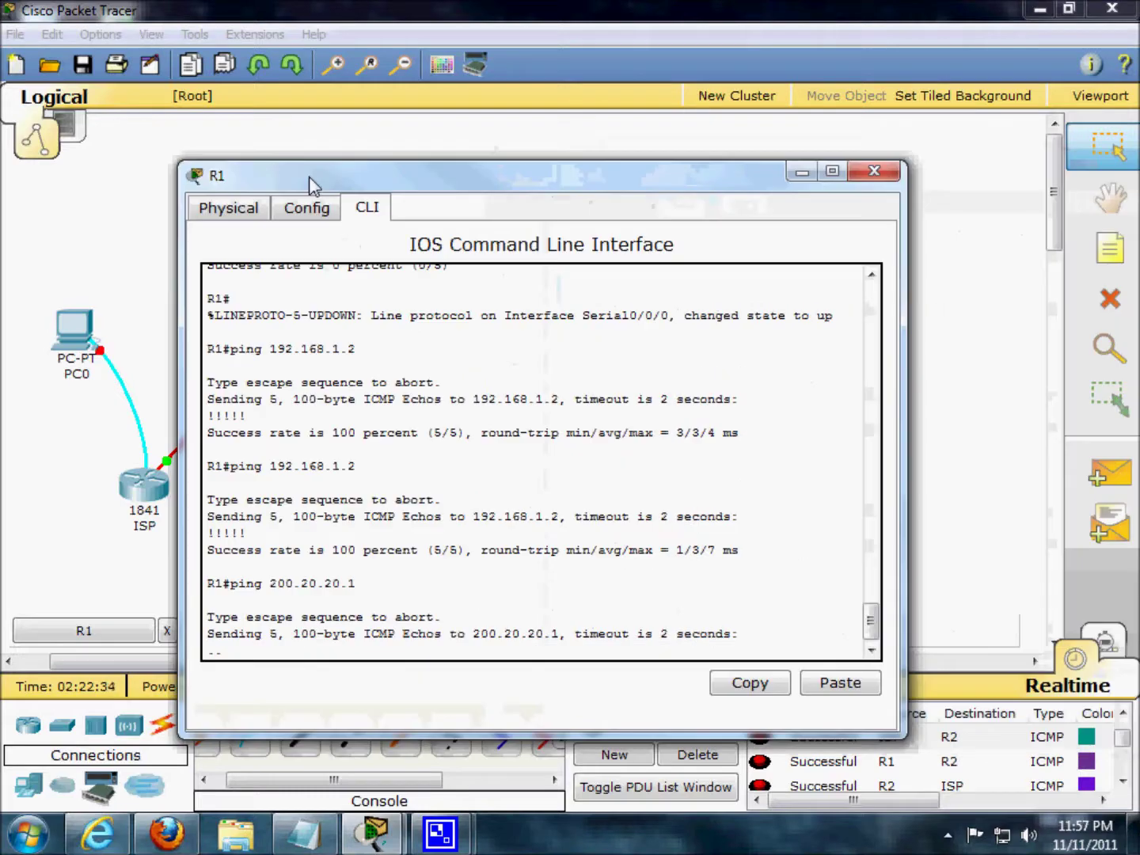
{"action": "left_click", "coordinate": [874, 171]}
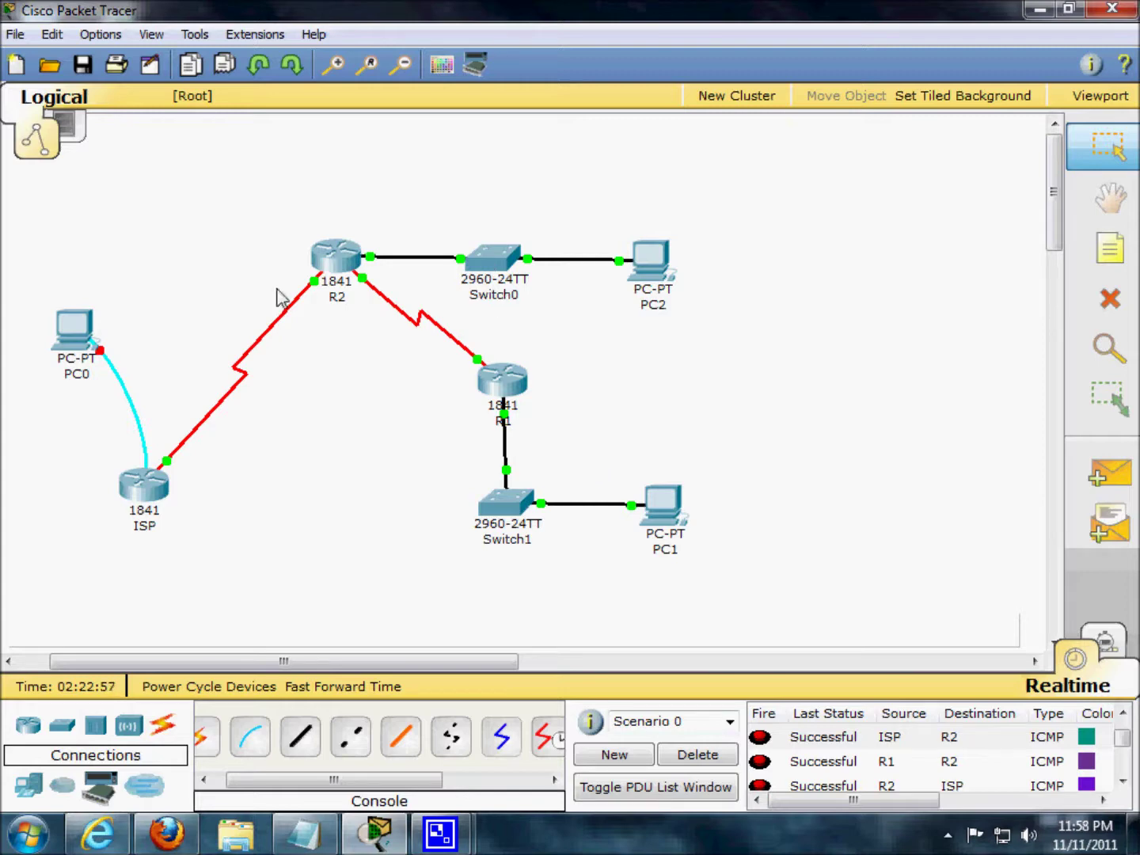
Run debug ip ospf events in R1's command line
{"action": "left_click", "coordinate": [500, 386]}
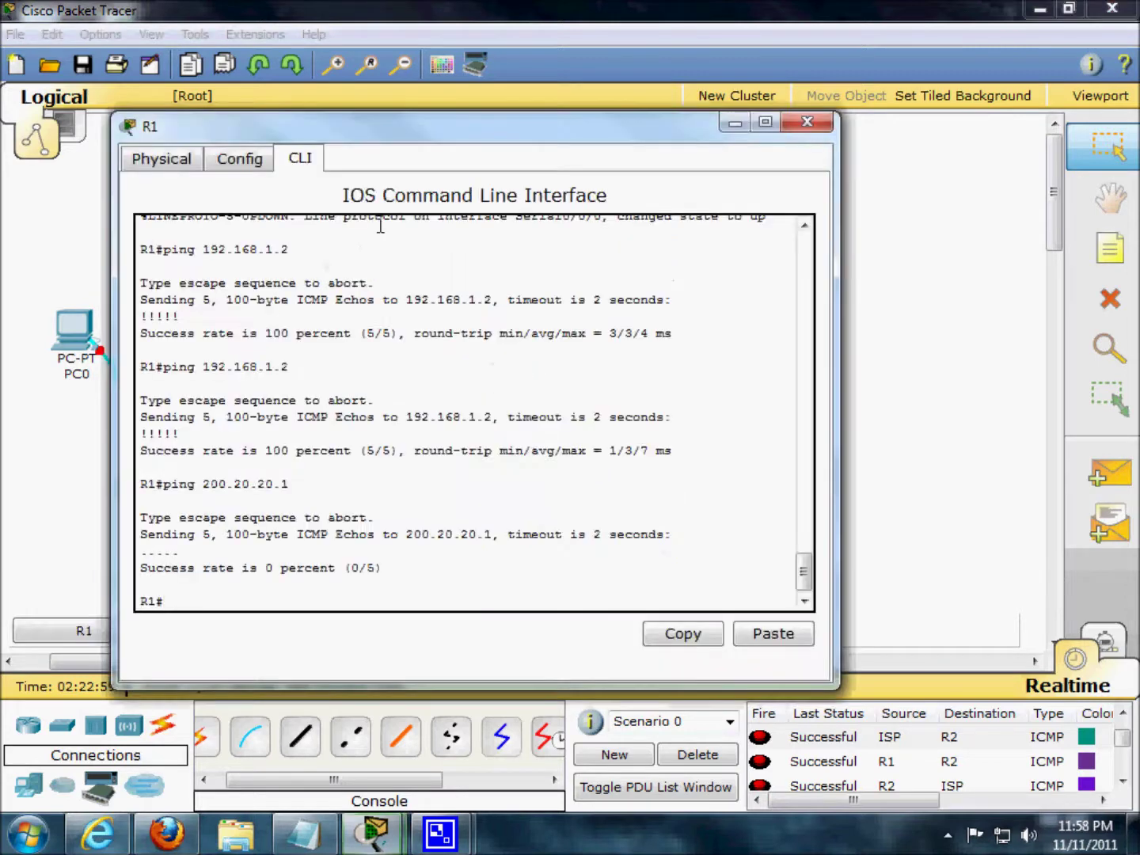
{"action": "left_click", "coordinate": [230, 162]}
{"action": "left_click", "coordinate": [289, 162]}
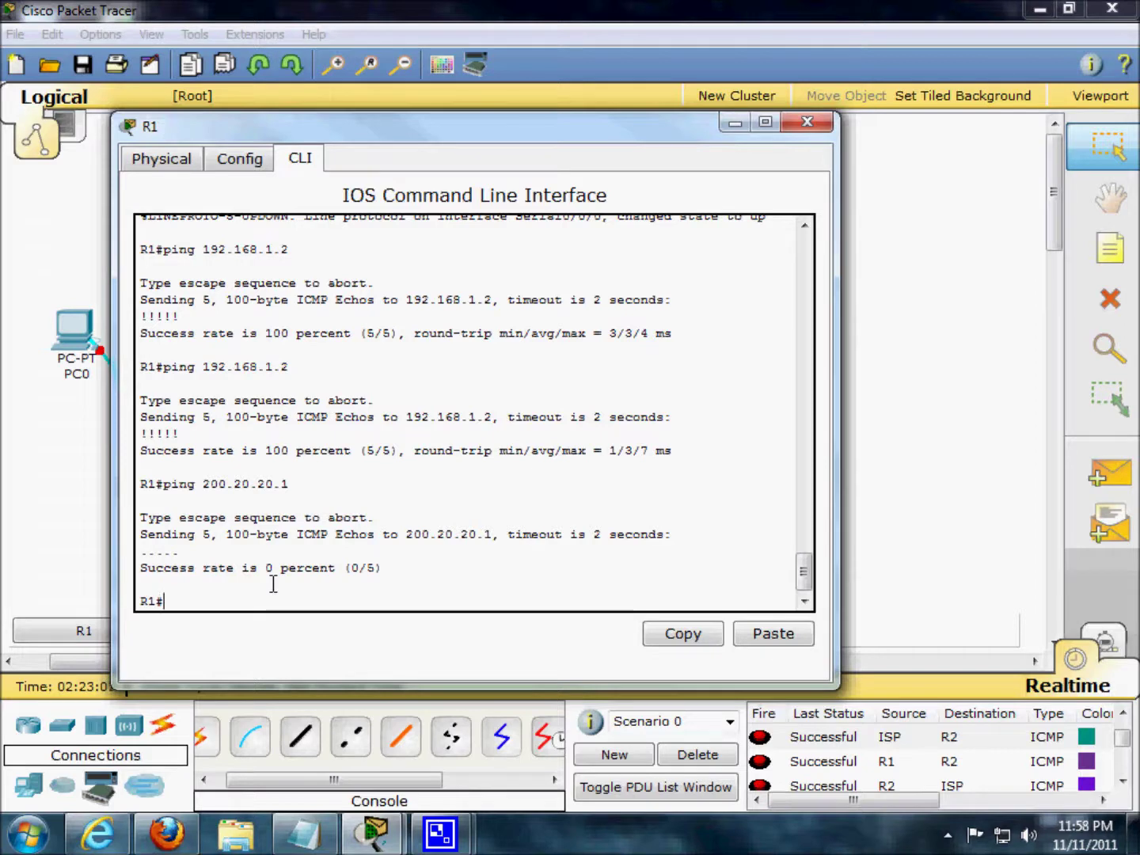
{"action": "type", "text": "debug ip ospf"}
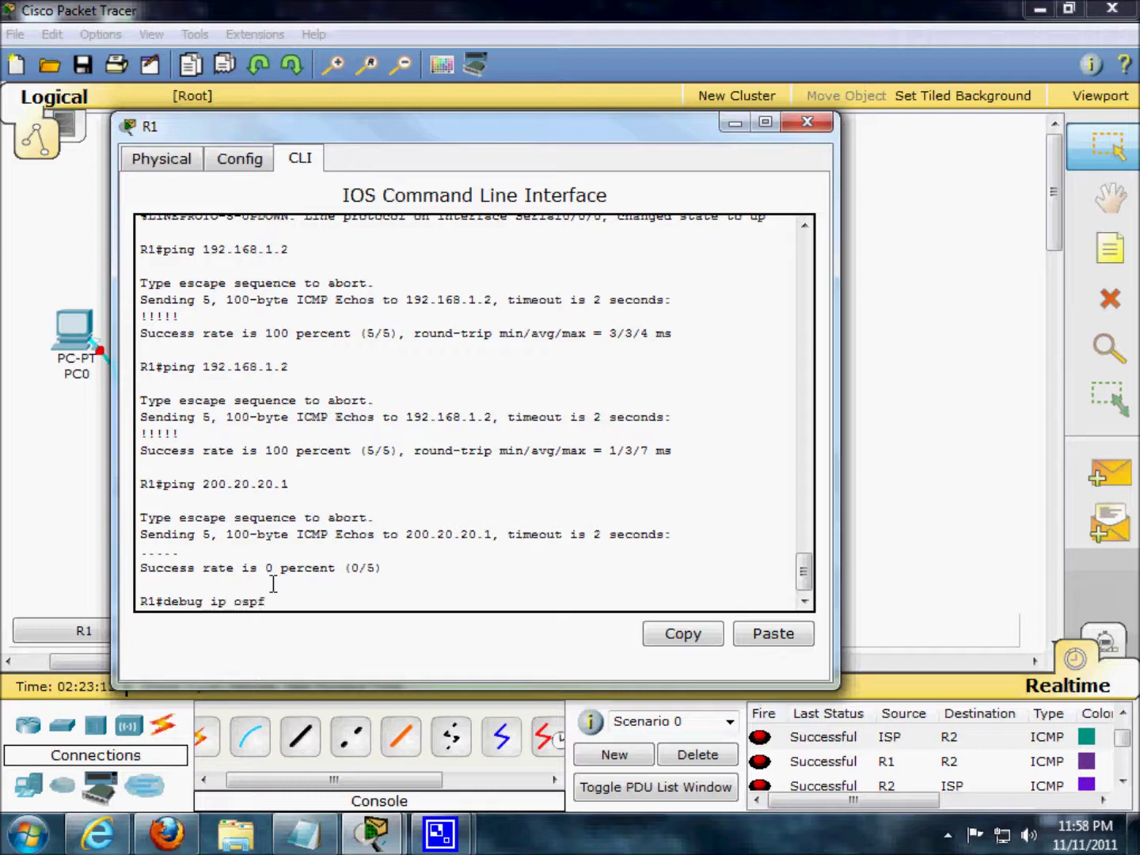
{"action": "type", "text": " events"}
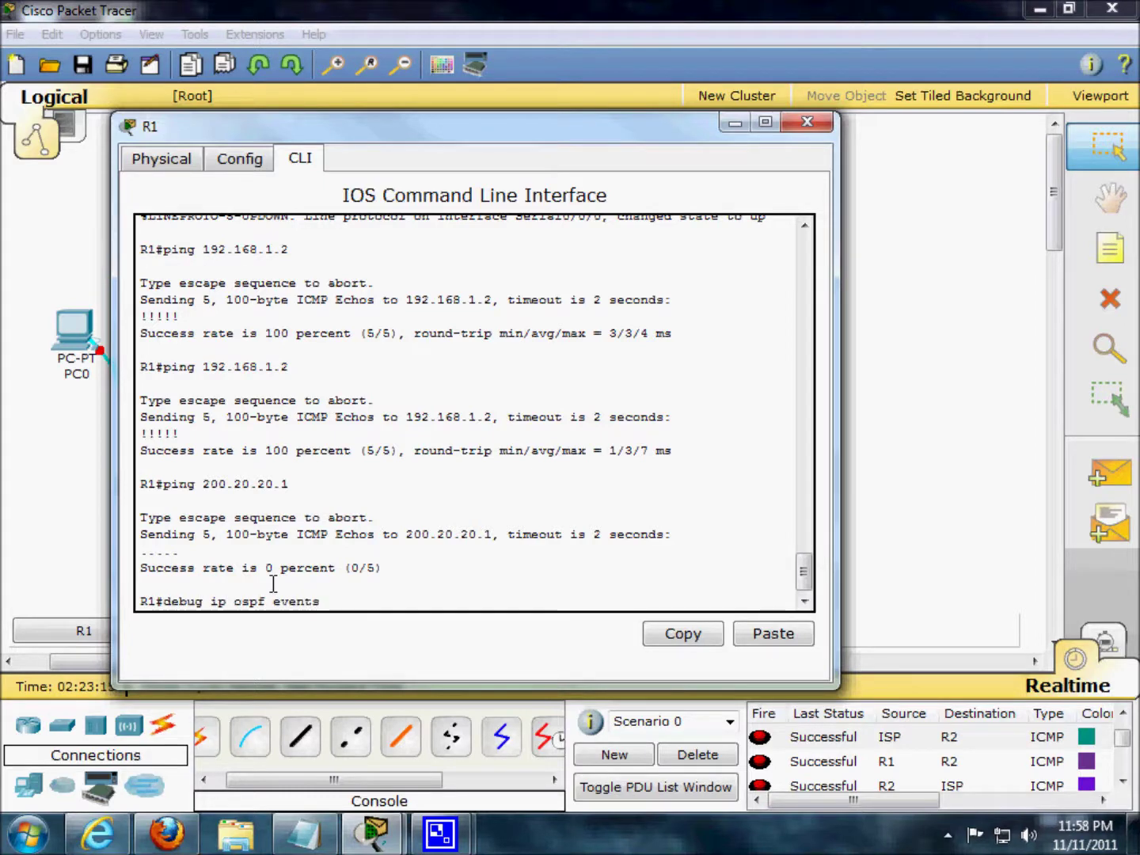
{"action": "key", "text": "Return"}
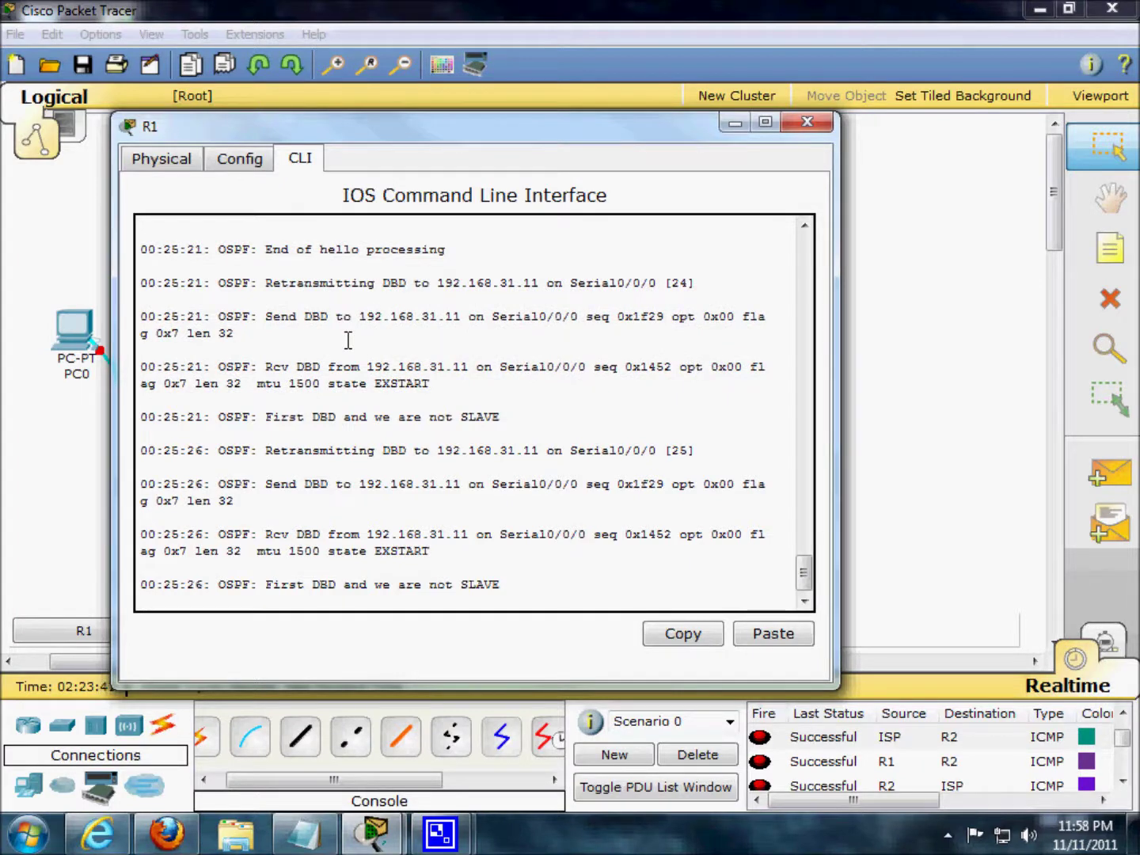
Try stopping R1's OSPF debugging with no debug ip ospf and no ip ospf events
{"action": "key", "text": "Return"}
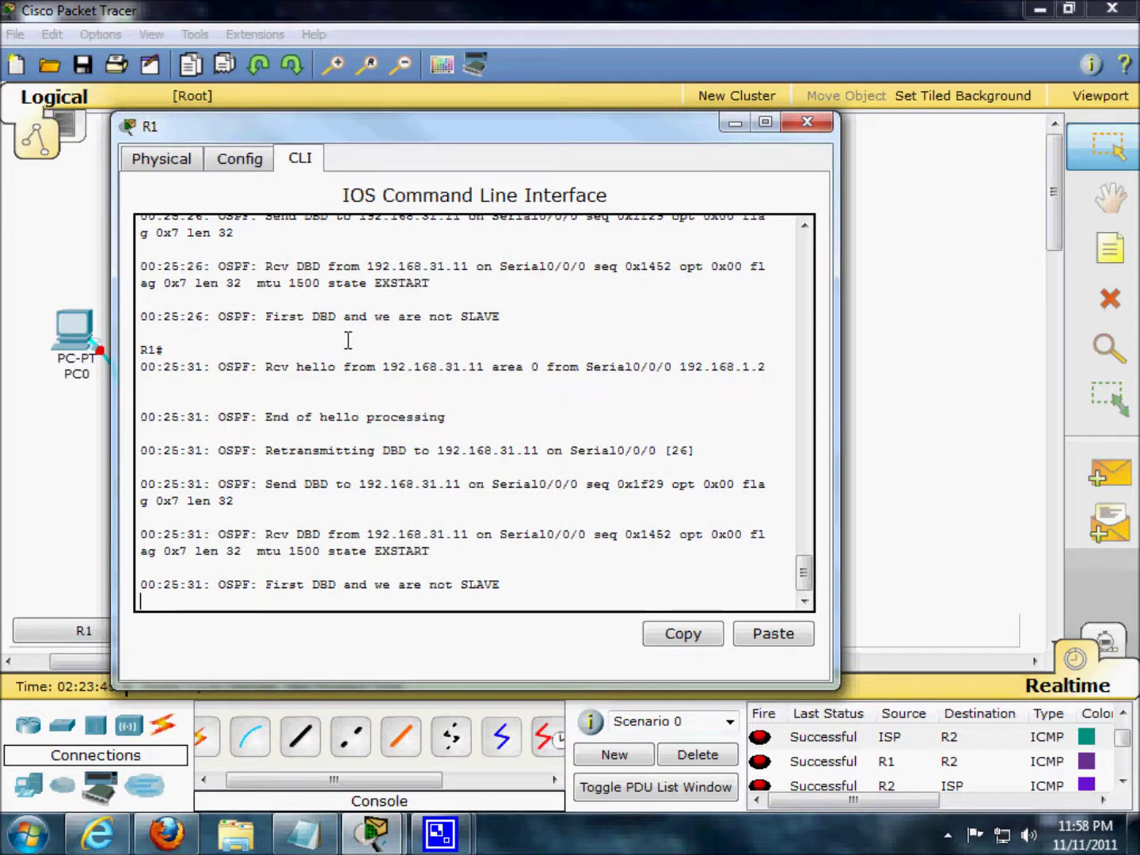
{"action": "type", "text": "o"}
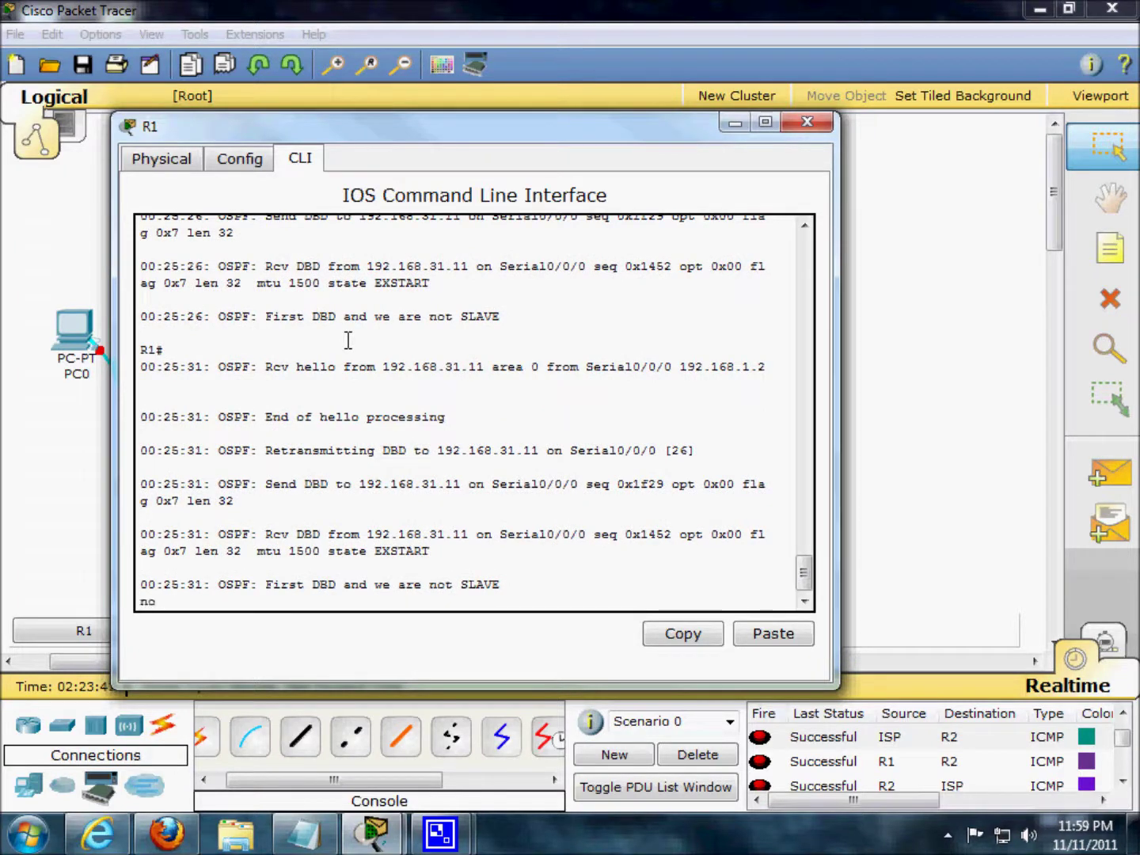
{"action": "type", "text": "de"}
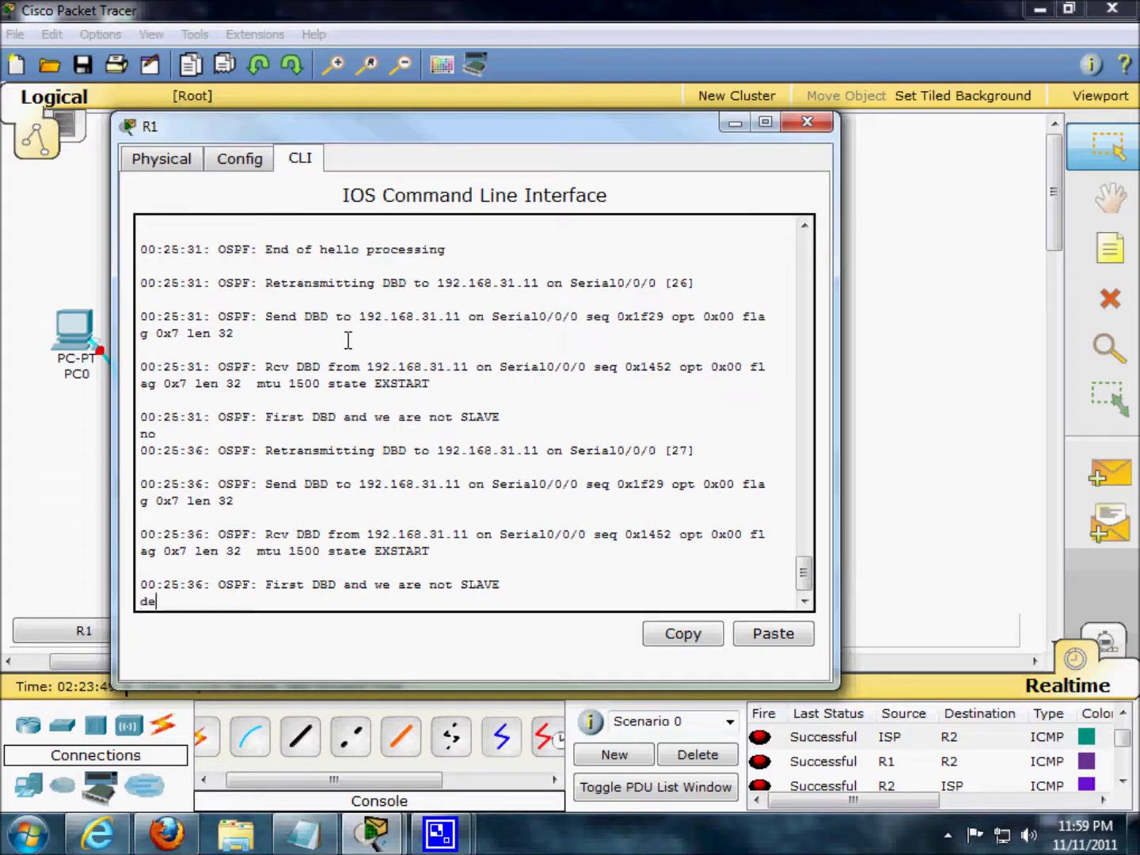
{"action": "type", "text": "bug ip os"}
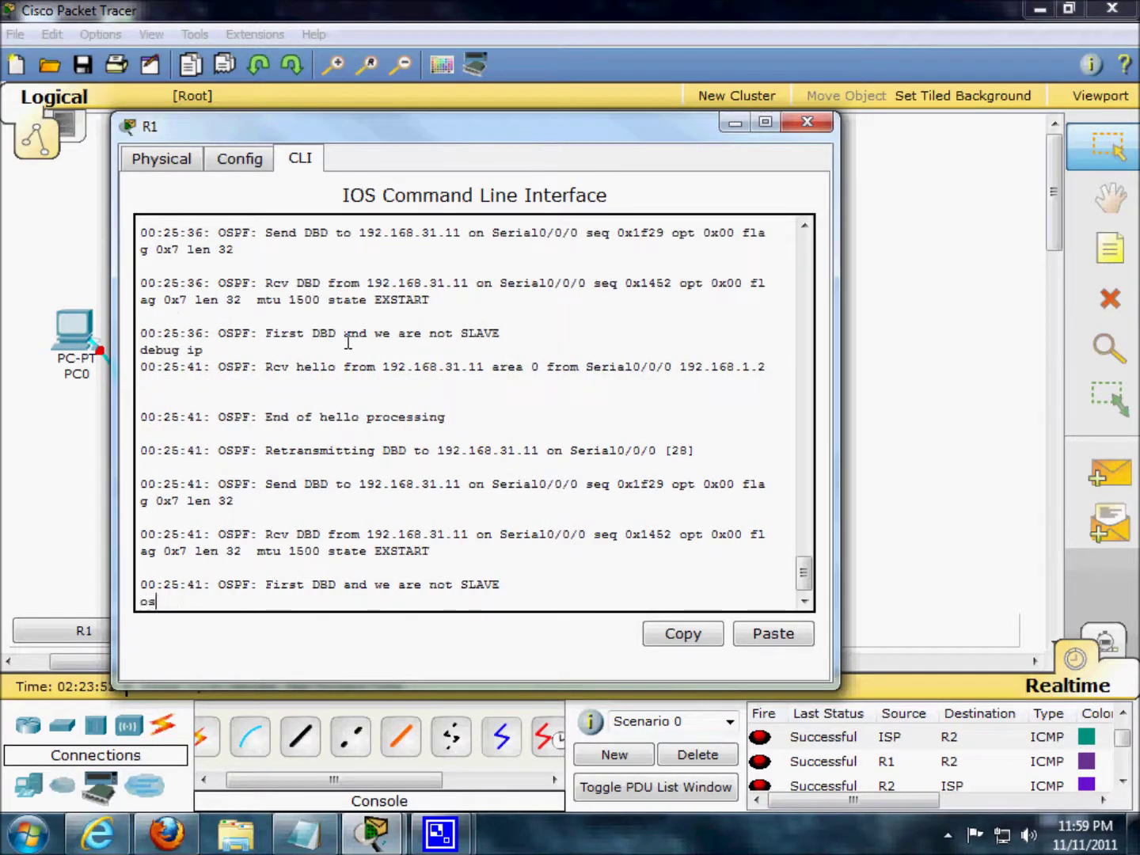
{"action": "type", "text": "pf"}
{"action": "key", "text": "BackSpace"}
{"action": "key", "text": "BackSpace"}
{"action": "key", "text": "BackSpace"}
{"action": "key", "text": "BackSpace"}
{"action": "key", "text": "BackSpace"}
{"action": "key", "text": "BackSpace"}
{"action": "key", "text": "BackSpace"}
{"action": "key", "text": "BackSpace"}
{"action": "key", "text": "BackSpace"}
{"action": "key", "text": "BackSpace"}
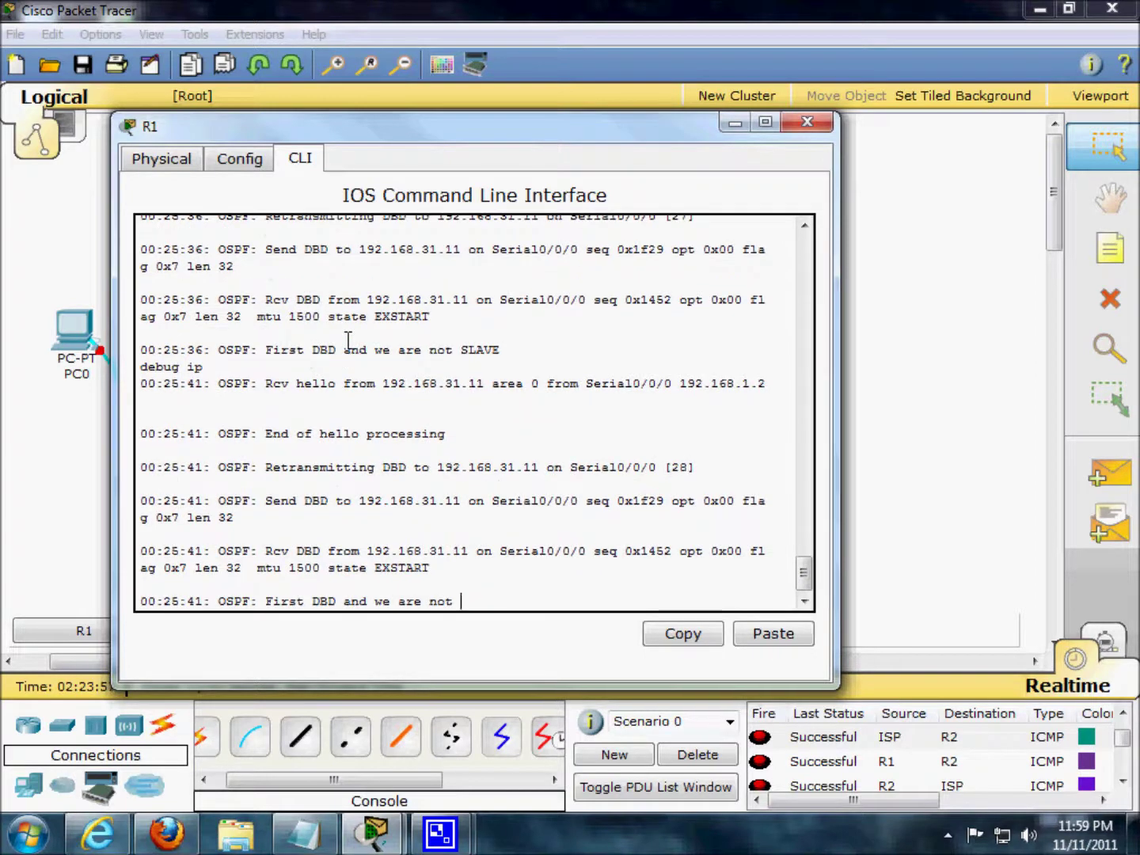
{"action": "key", "text": "Return"}
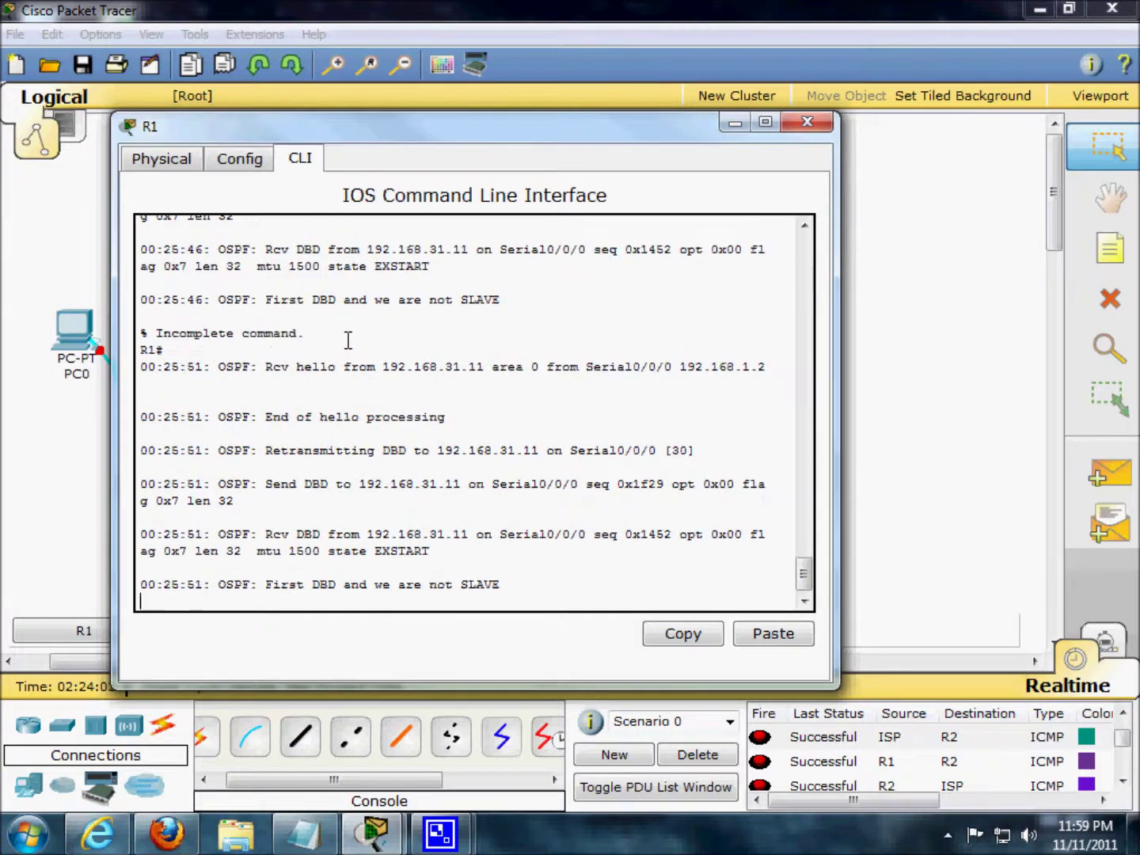
{"action": "type", "text": "no ip"}
{"action": "key", "text": "Return"}
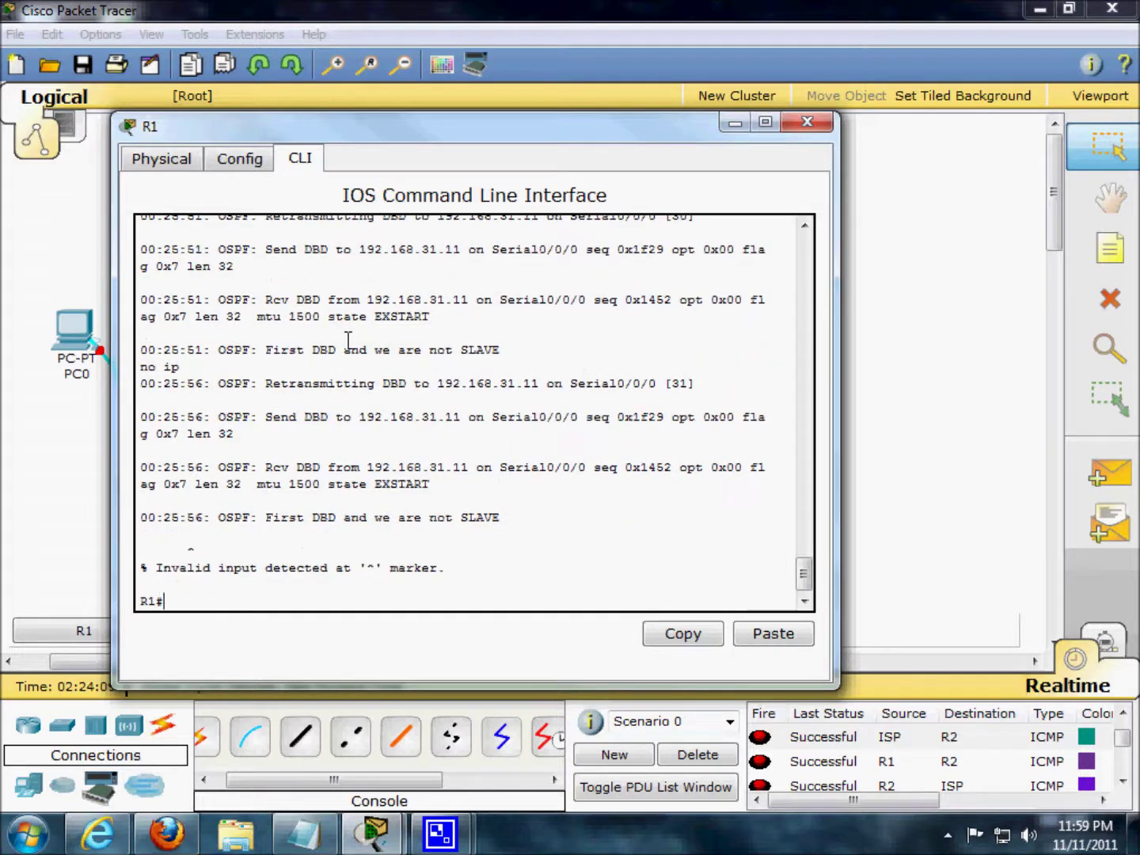
{"action": "type", "text": "no ip"}
{"action": "type", "text": "ospf"}
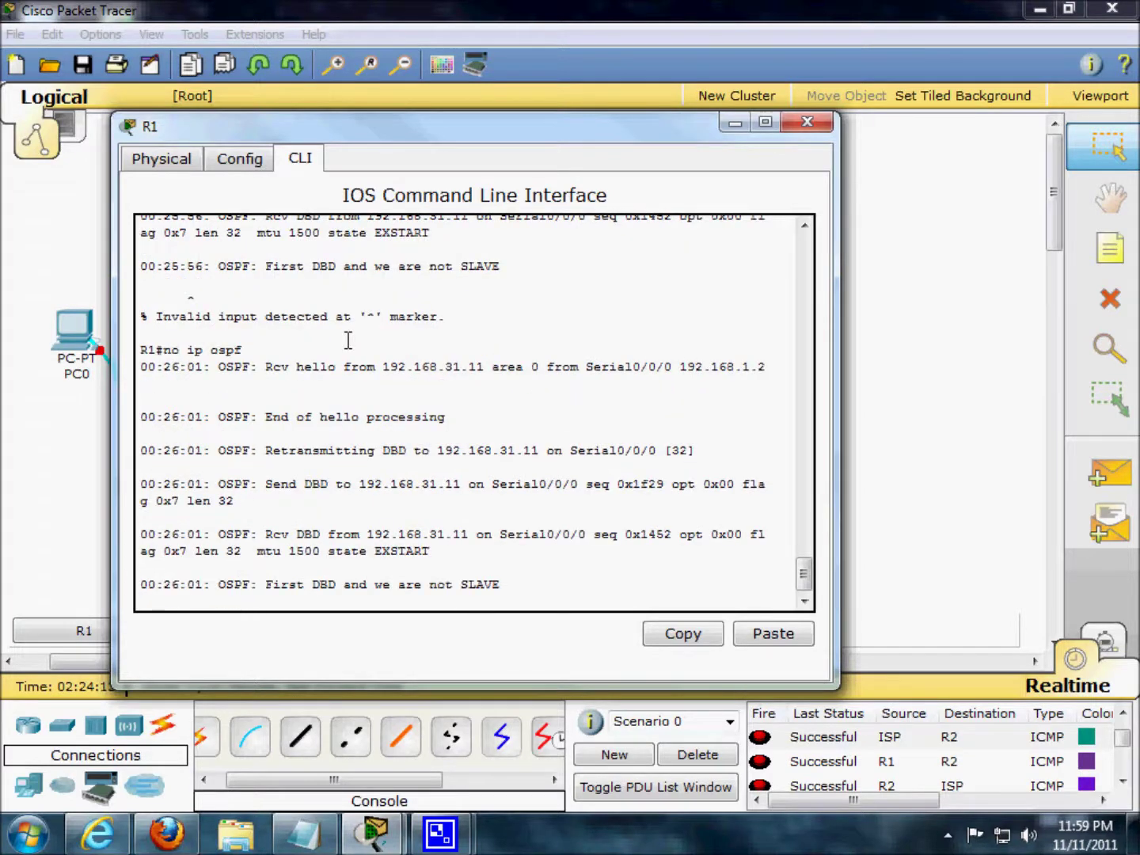
{"action": "type", "text": " even"}
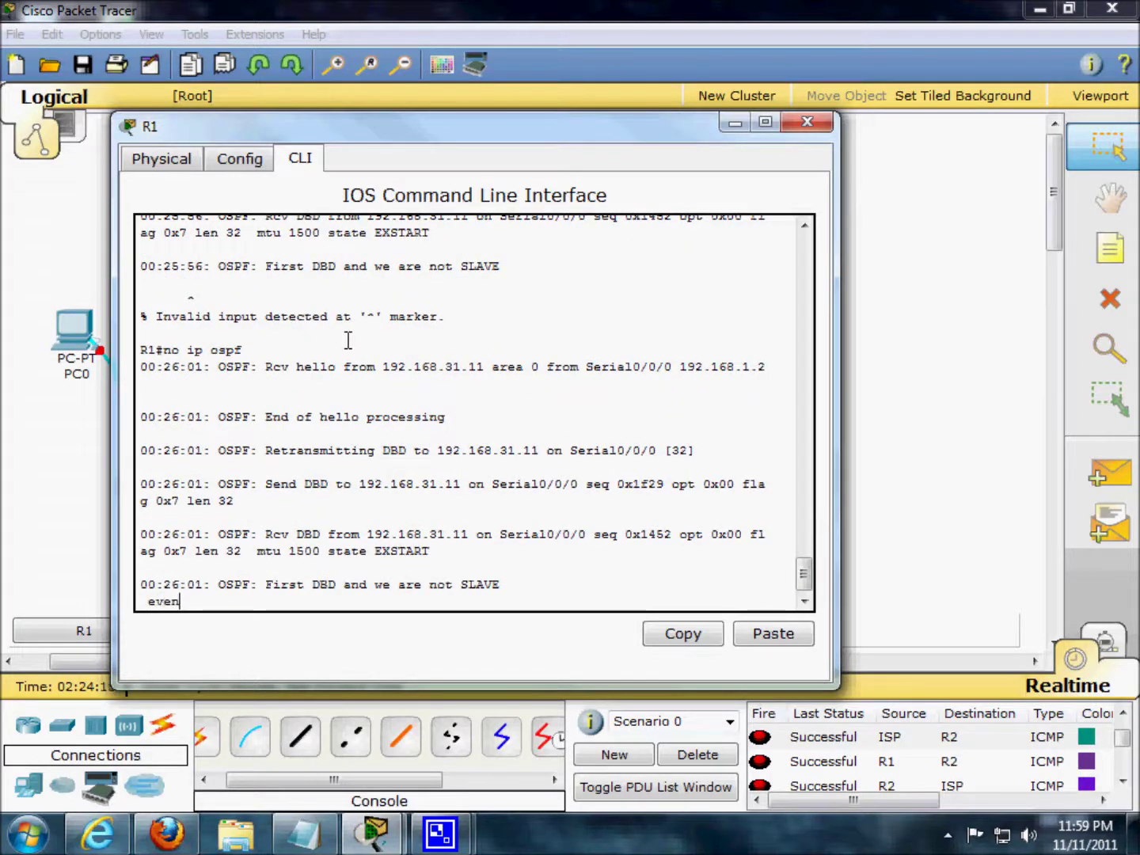
{"action": "type", "text": "ts"}
{"action": "key", "text": "Return"}
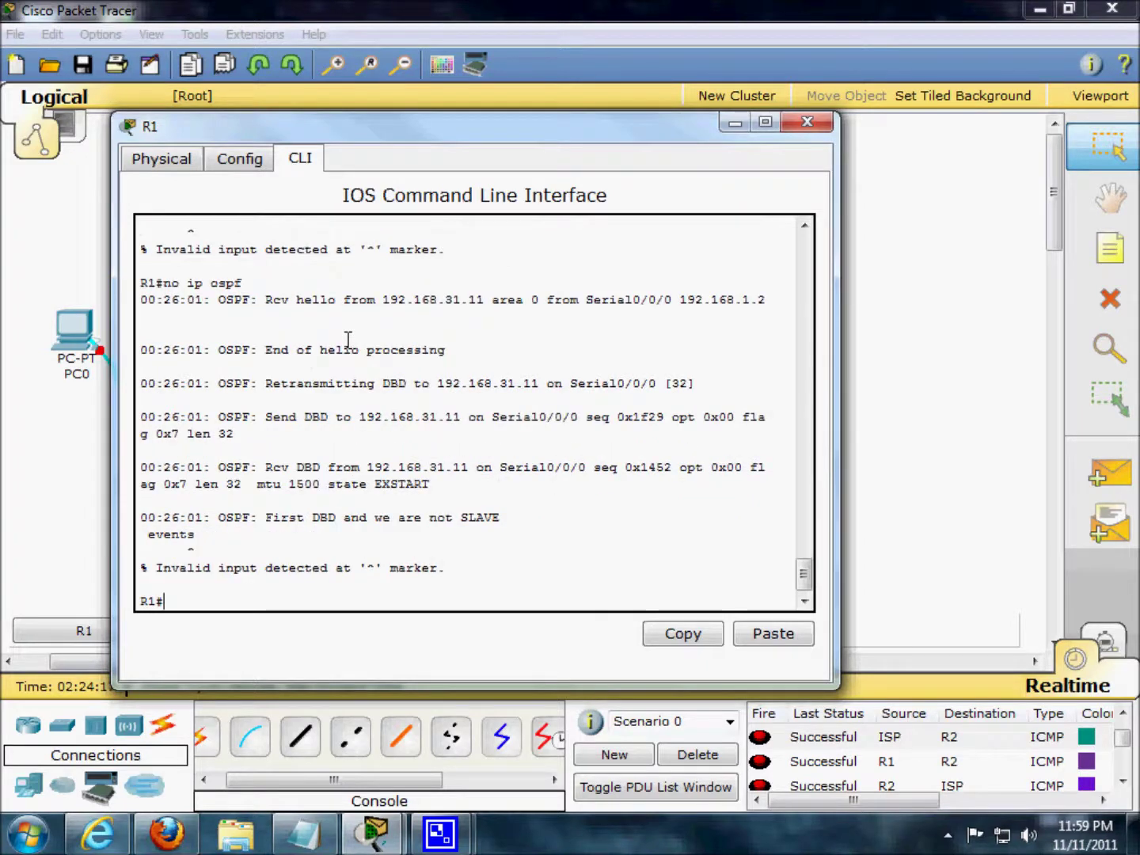
Try an undebug-all command on R1, then close its window
{"action": "type", "text": "u"}
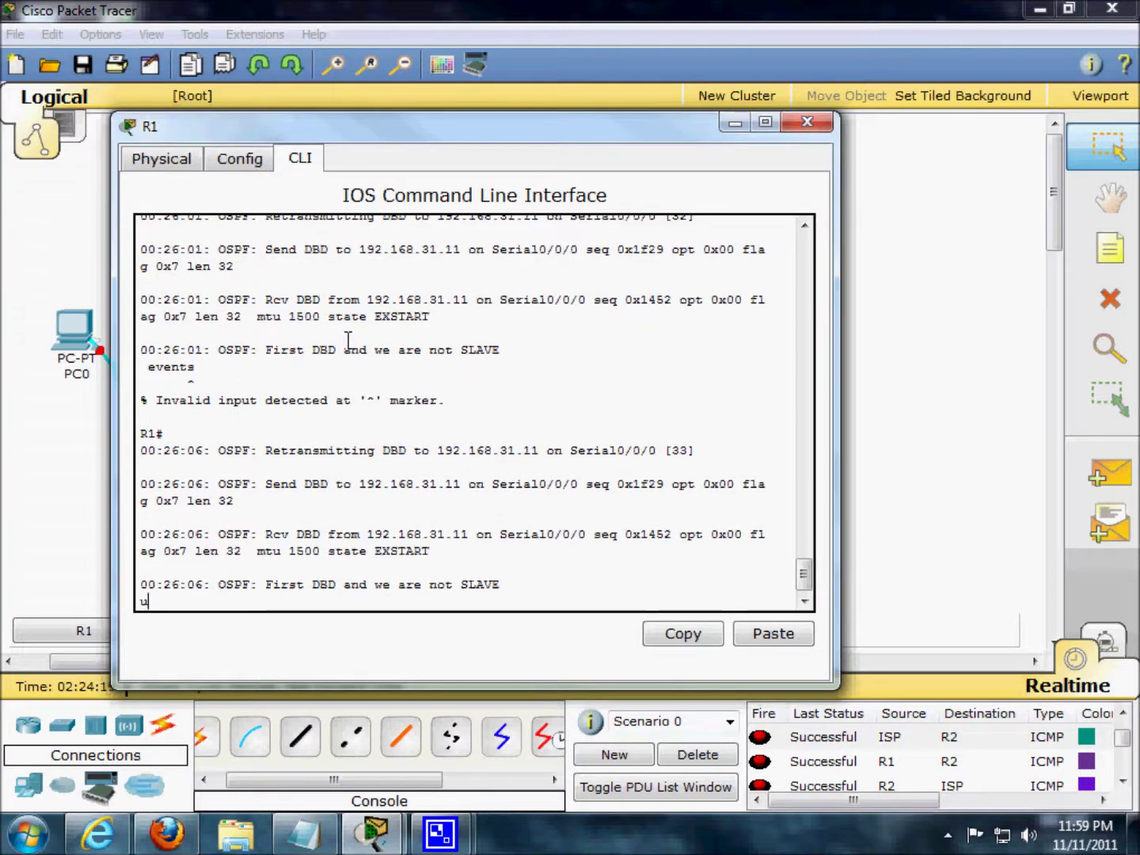
{"action": "type", "text": "nbuga"}
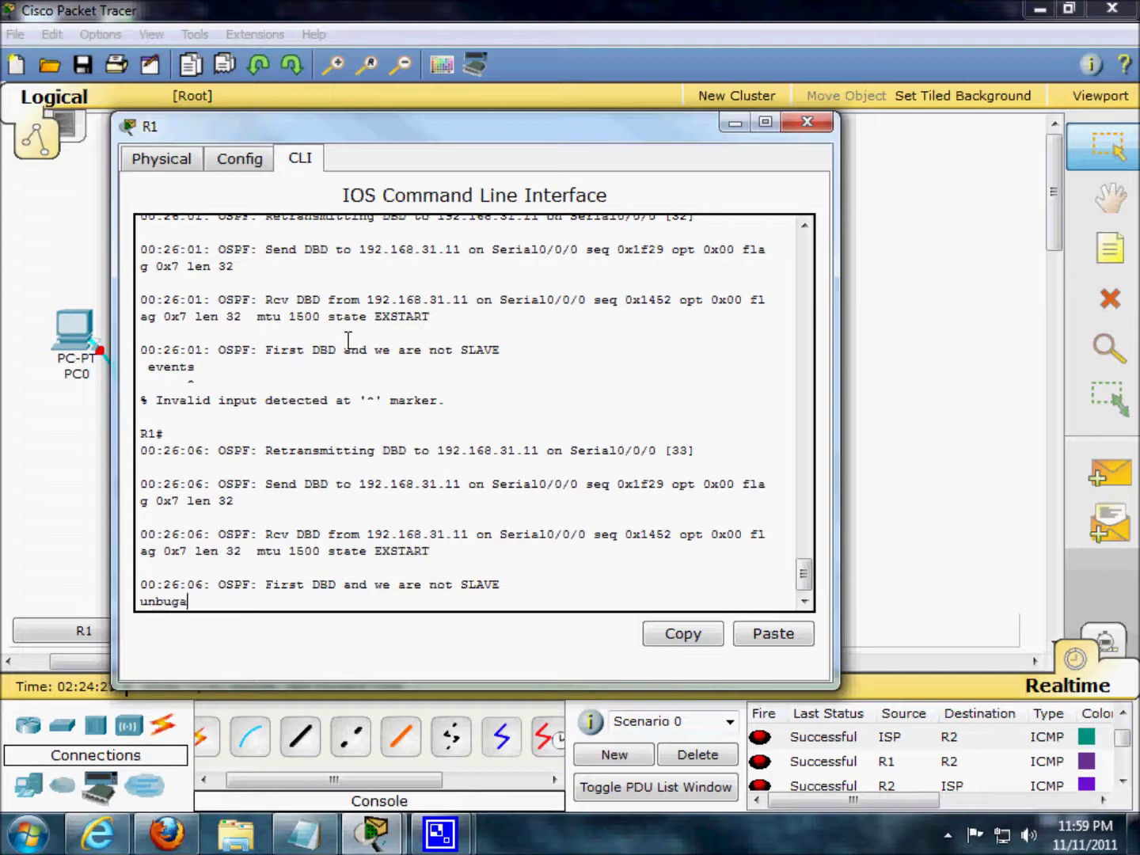
{"action": "type", "text": "ll"}
{"action": "key", "text": "BackSpace"}
{"action": "key", "text": "BackSpace"}
{"action": "key", "text": "BackSpace"}
{"action": "key", "text": "BackSpace"}
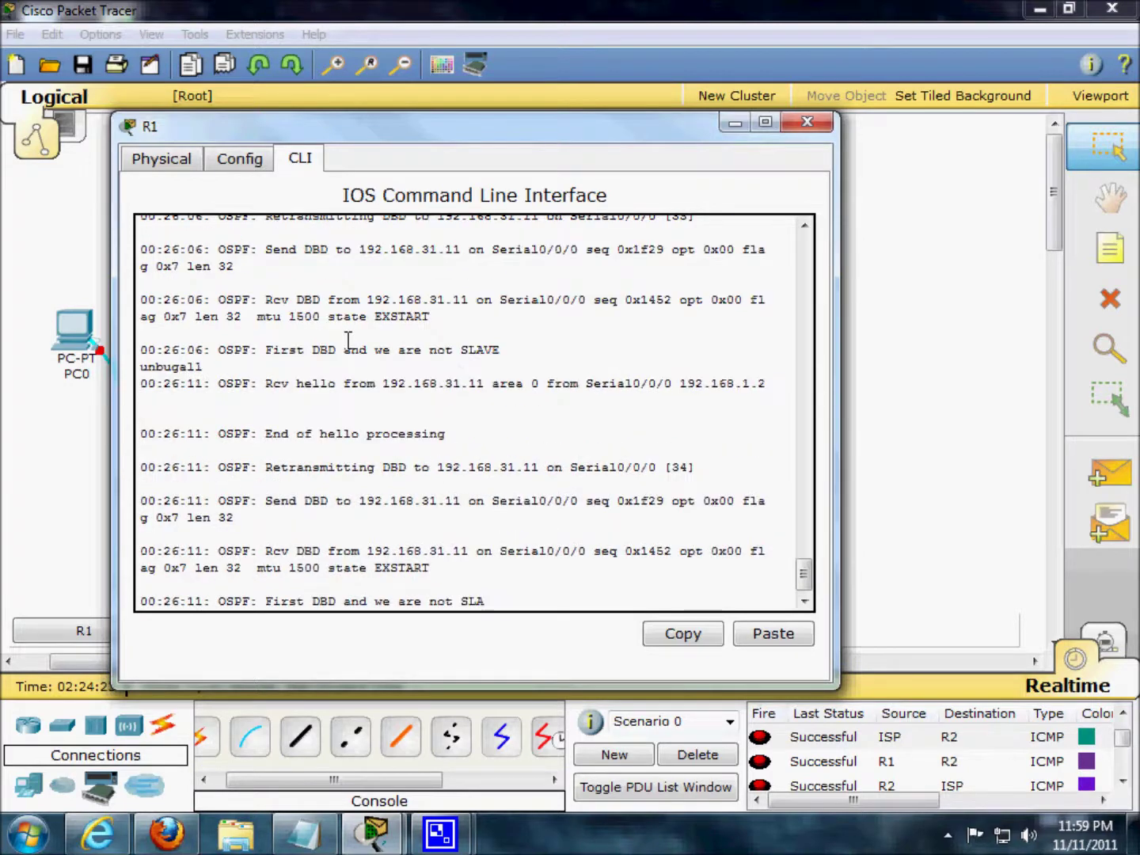
{"action": "key", "text": "Return"}
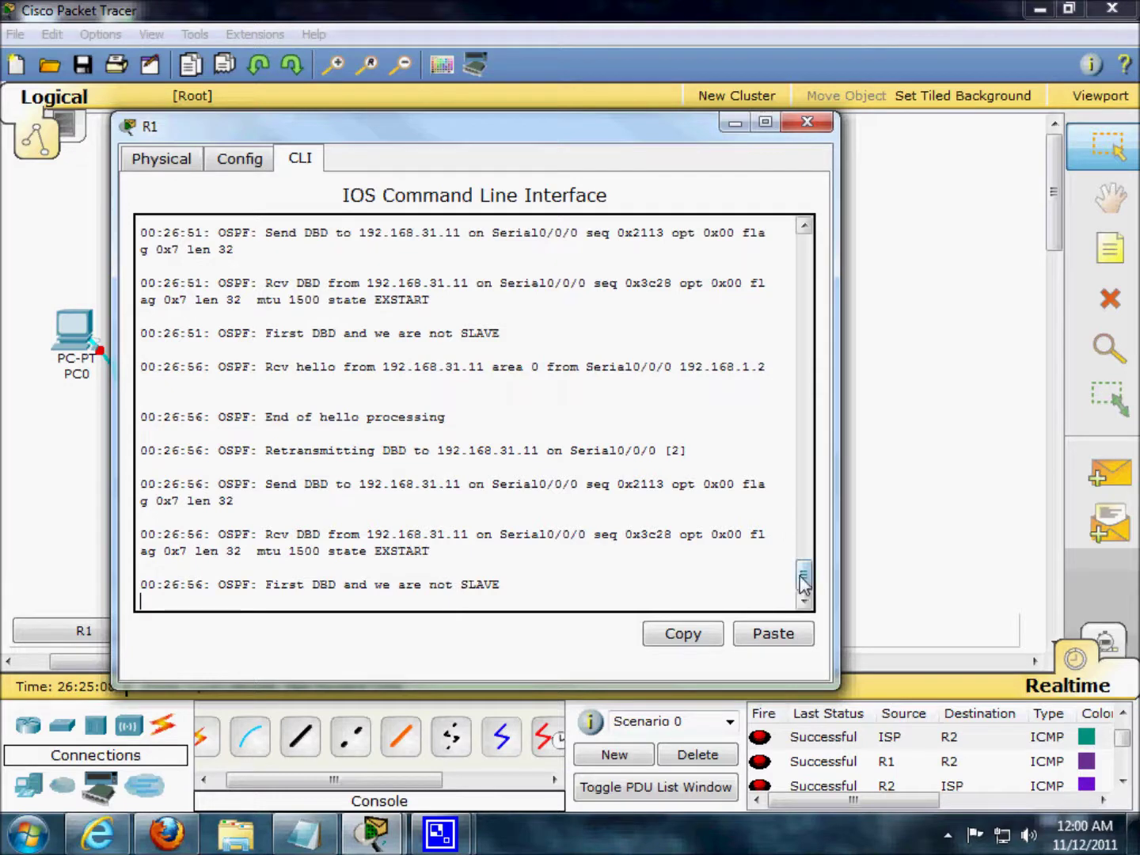
{"action": "left_click", "coordinate": [804, 122]}
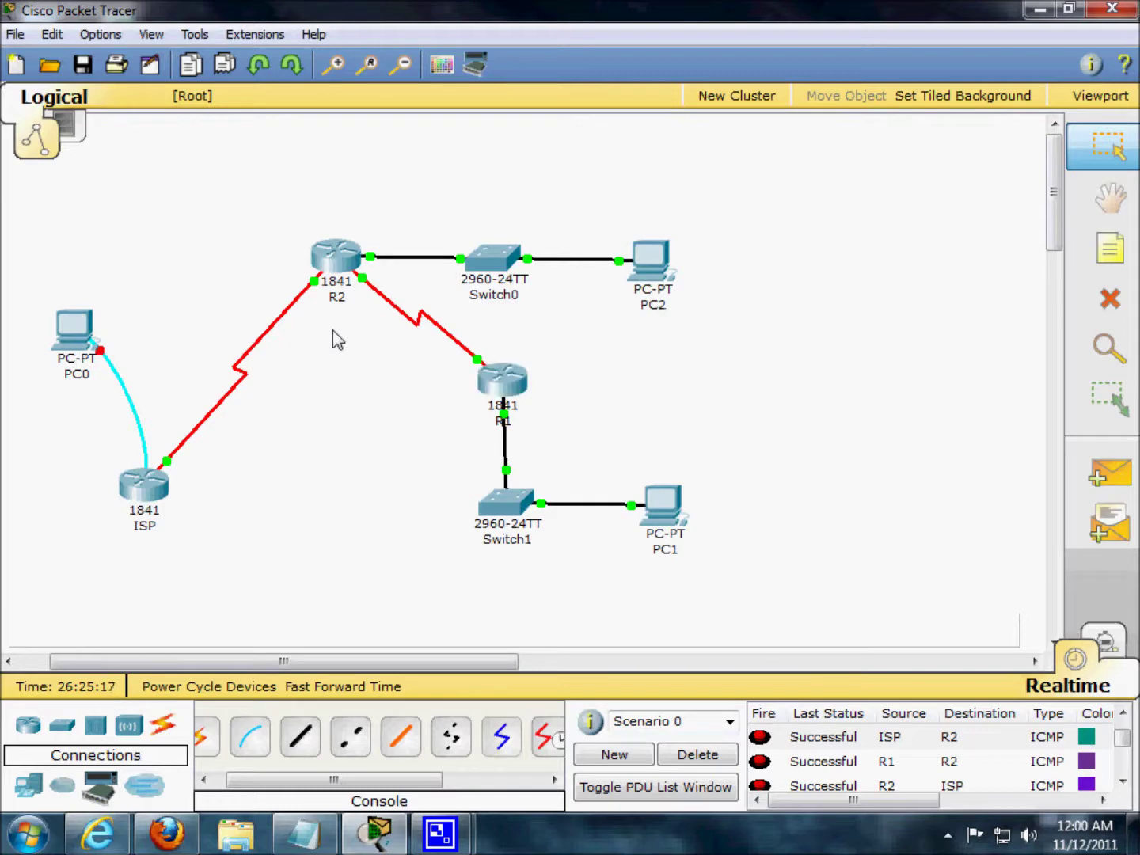
On R2, add a static default route 0.0.0.0 0.0.0.0 via 200.20.20.1
{"action": "left_click", "coordinate": [337, 257]}
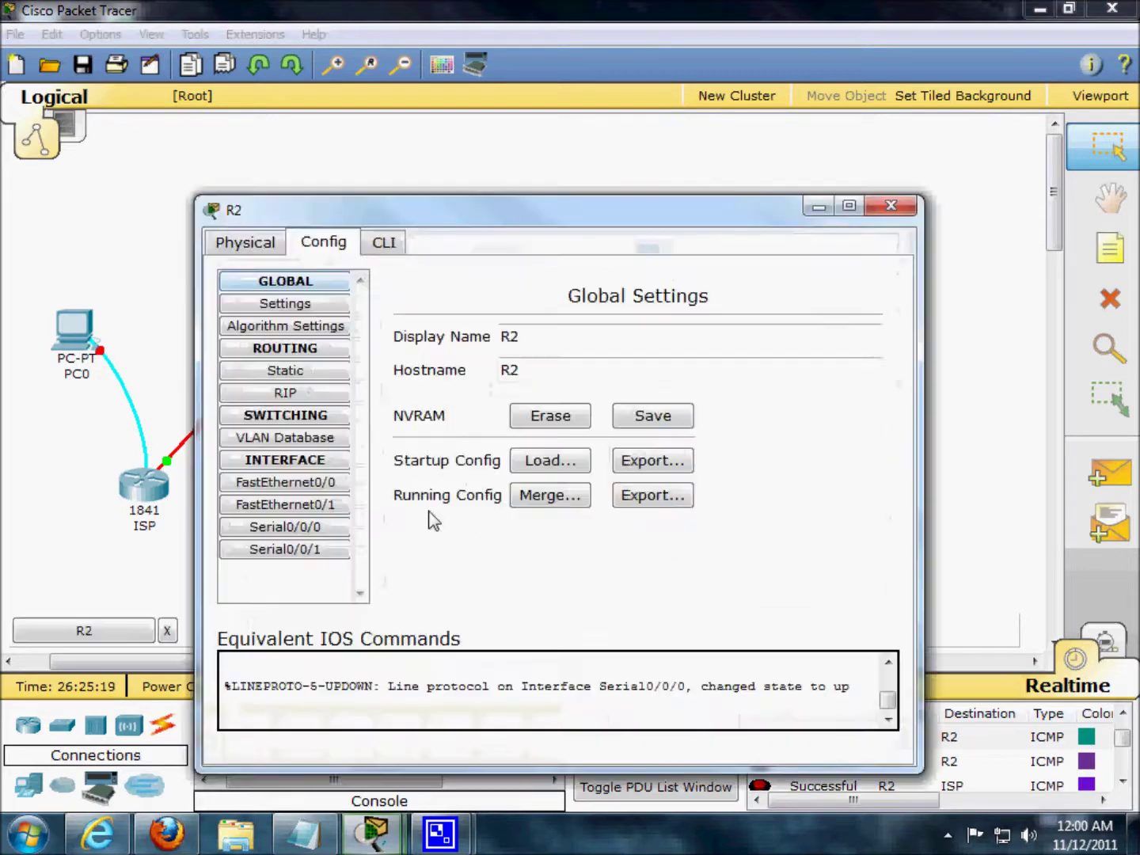
{"action": "left_click", "coordinate": [383, 245]}
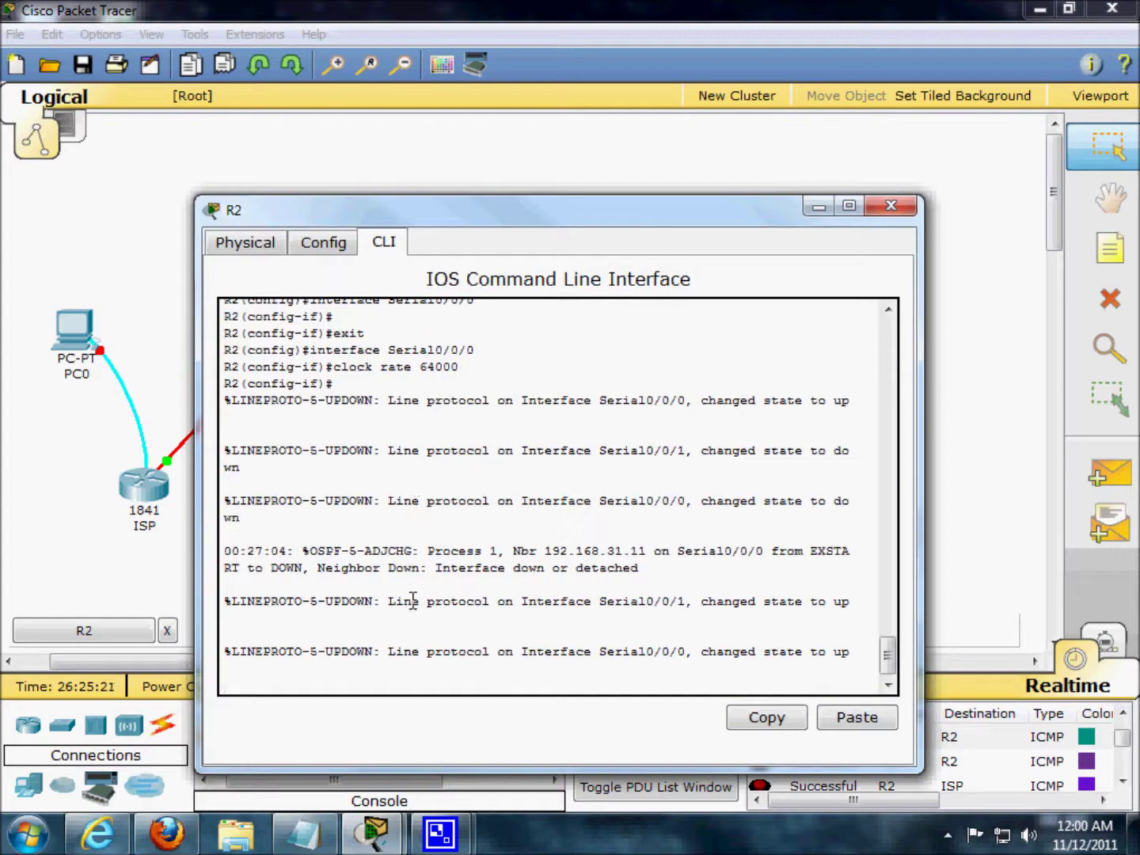
{"action": "key", "text": "Return"}
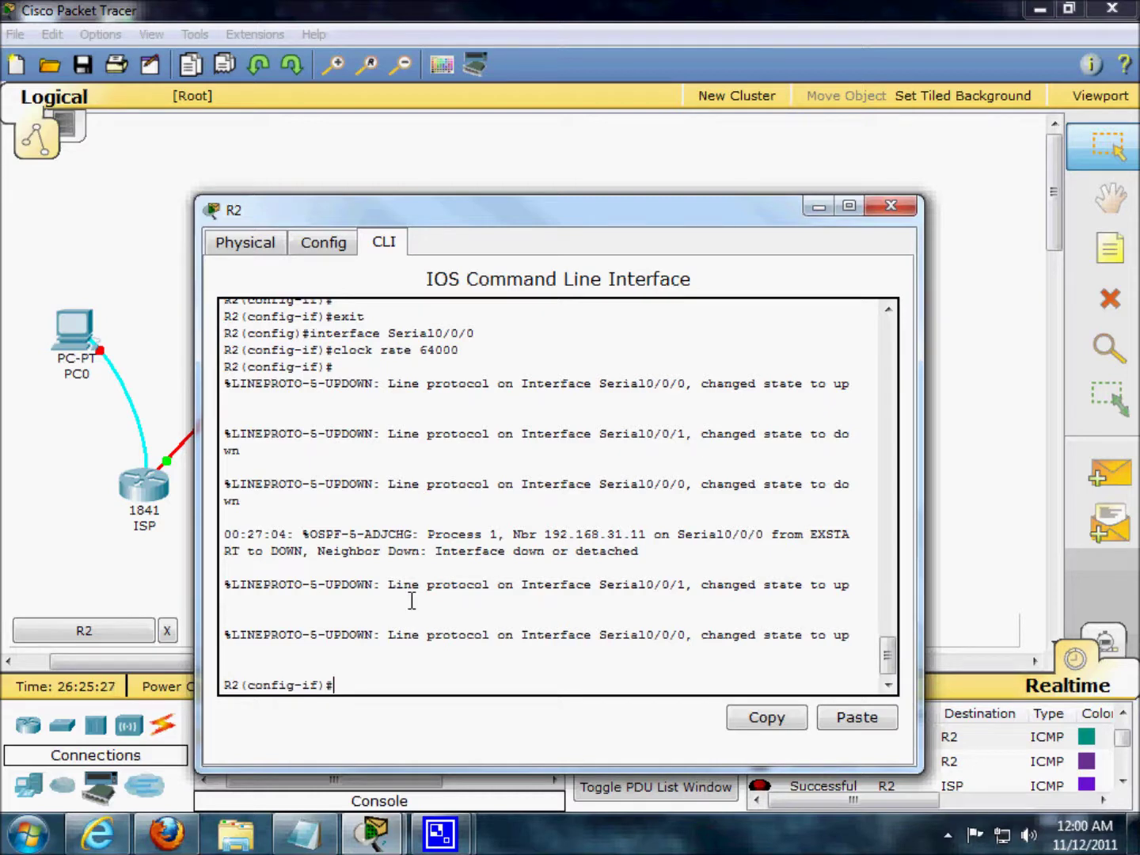
{"action": "type", "text": "ip route 0.0"}
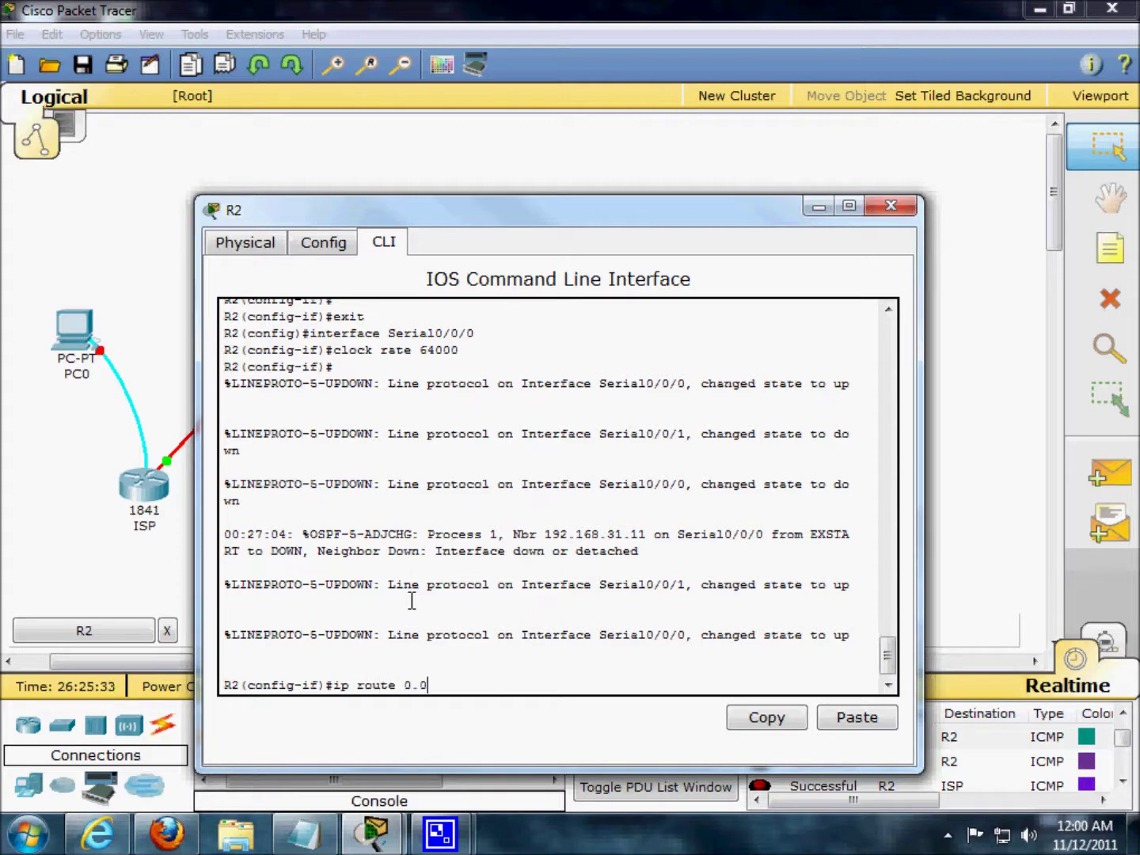
{"action": "type", "text": ".0.0 0.0.0.0 200.20.20.1"}
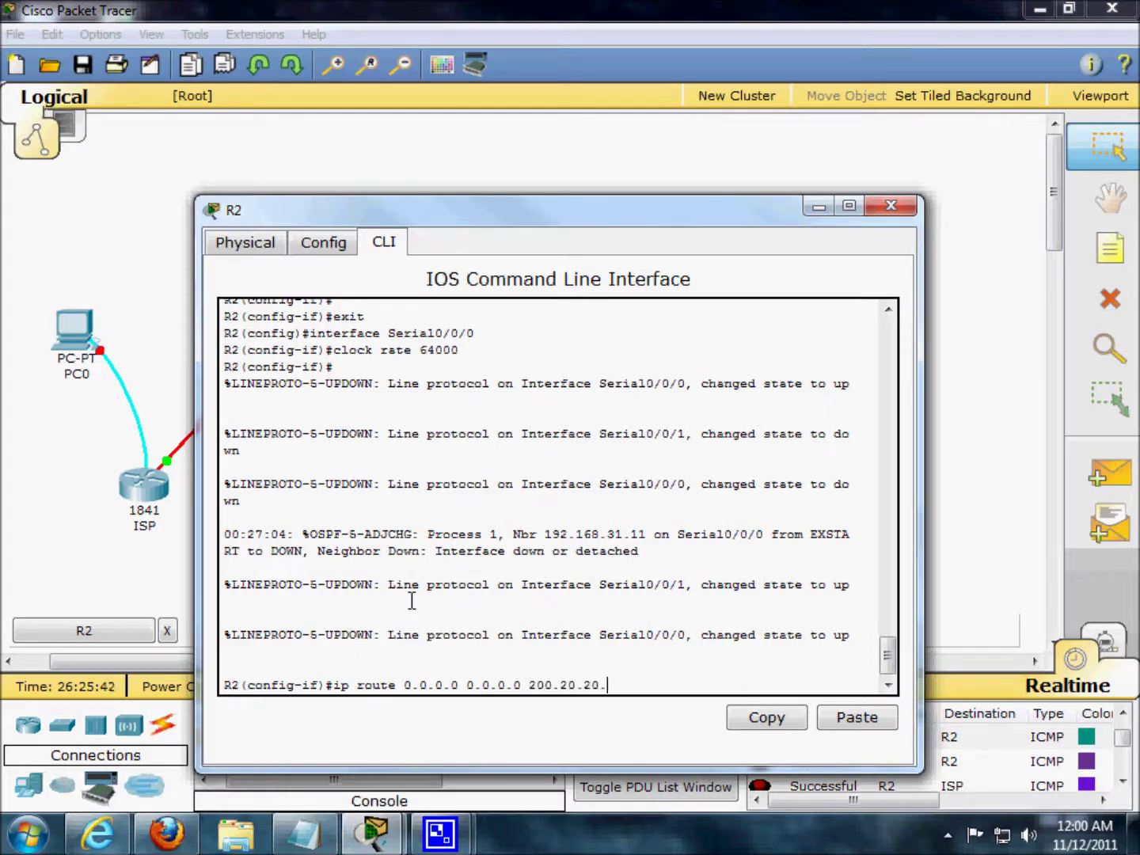
{"action": "key", "text": "Return"}
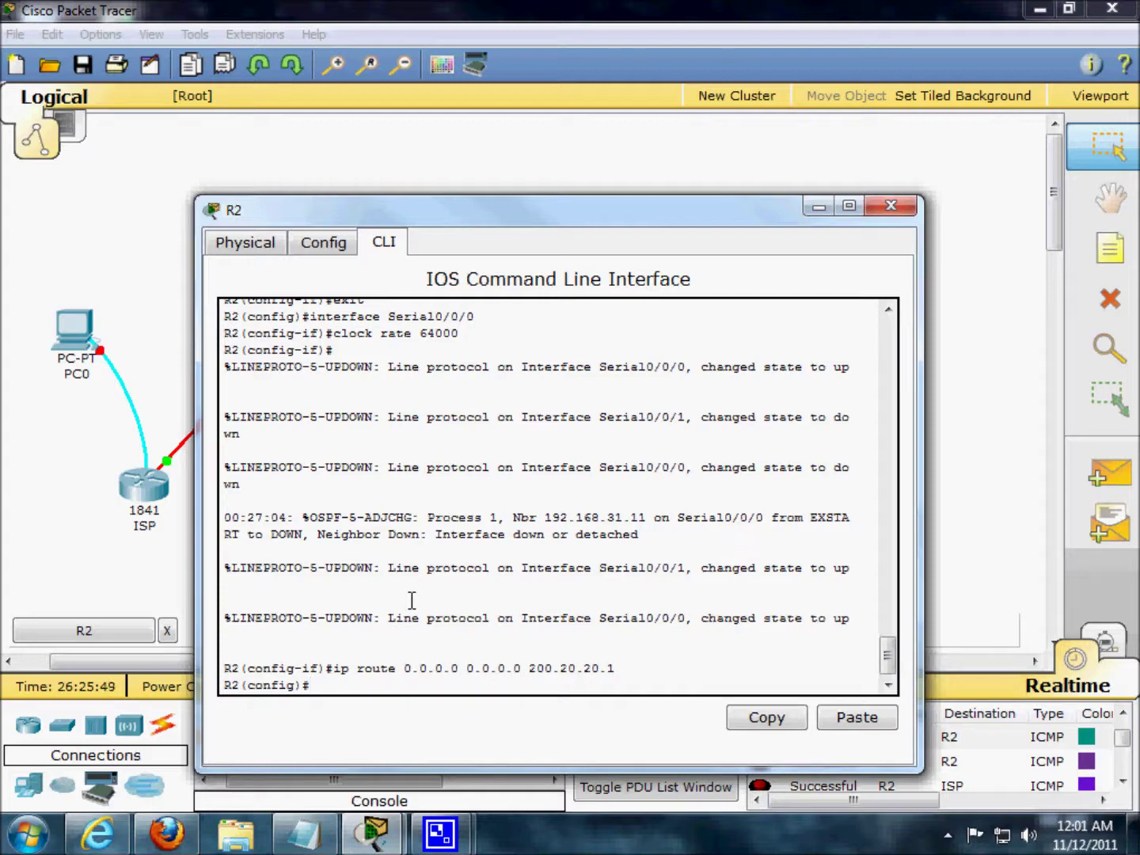
Save R2's configuration with do wr and return to privileged mode
{"action": "type", "text": "do wr"}
{"action": "key", "text": "Return"}
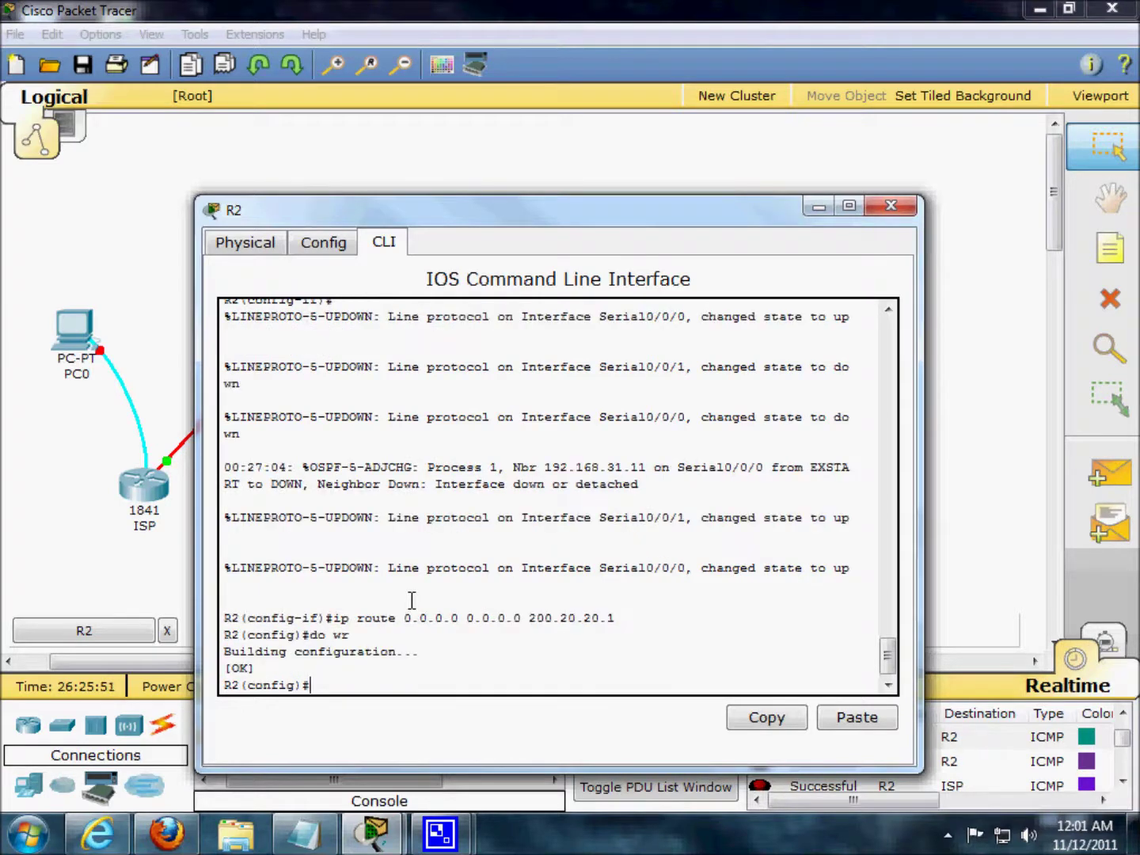
{"action": "key", "text": "ctrl+z"}
{"action": "key", "text": "Return"}
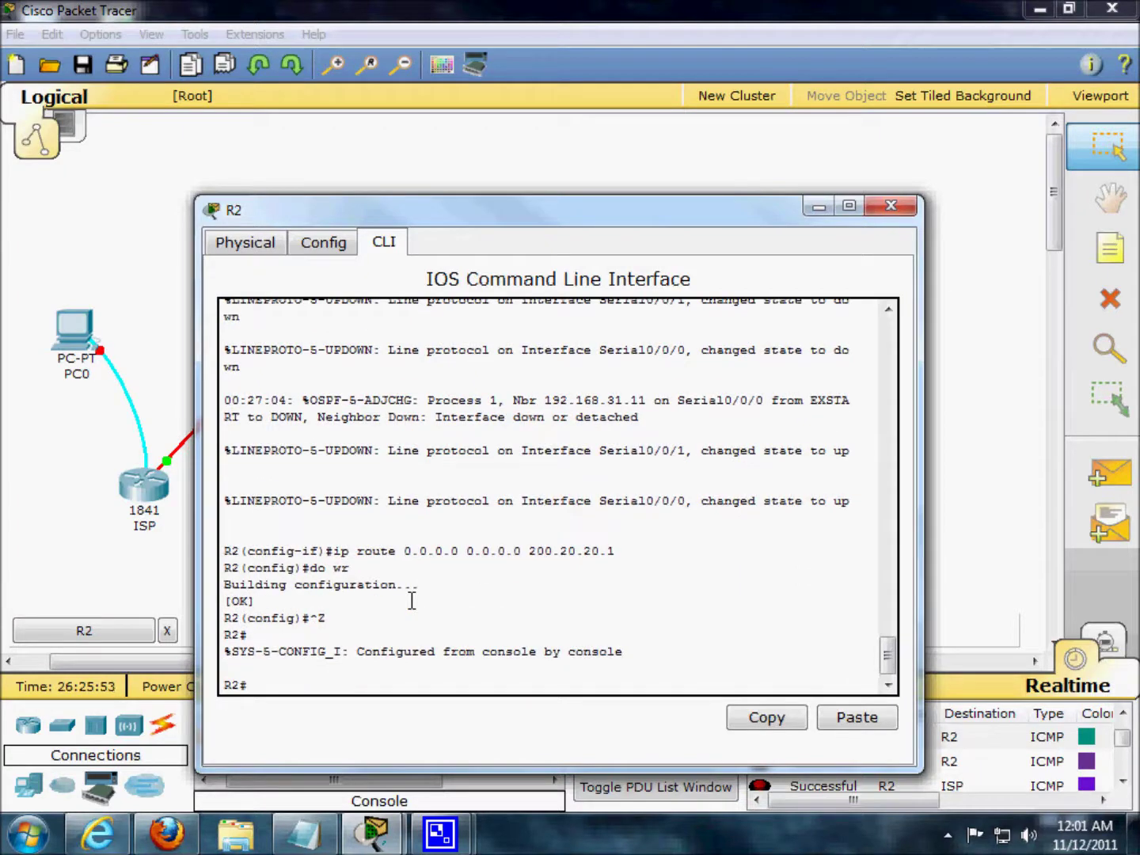
Show R2's routing table, check the S* 0.0.0.0/0 route via 200.20.20.1, then close R2's window
{"action": "type", "text": "show ip route"}
{"action": "key", "text": "Return"}
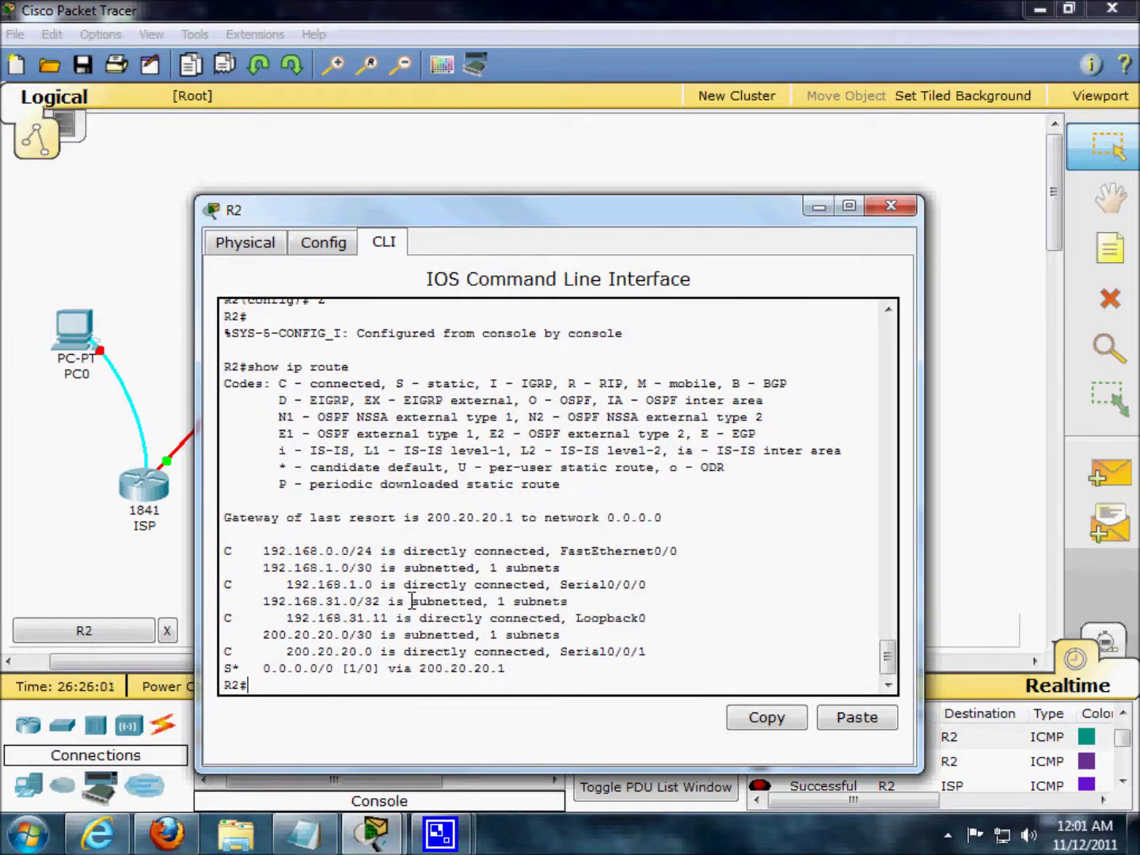
{"action": "scroll", "coordinate": [341, 482], "scroll_direction": "up", "scroll_amount": 4}
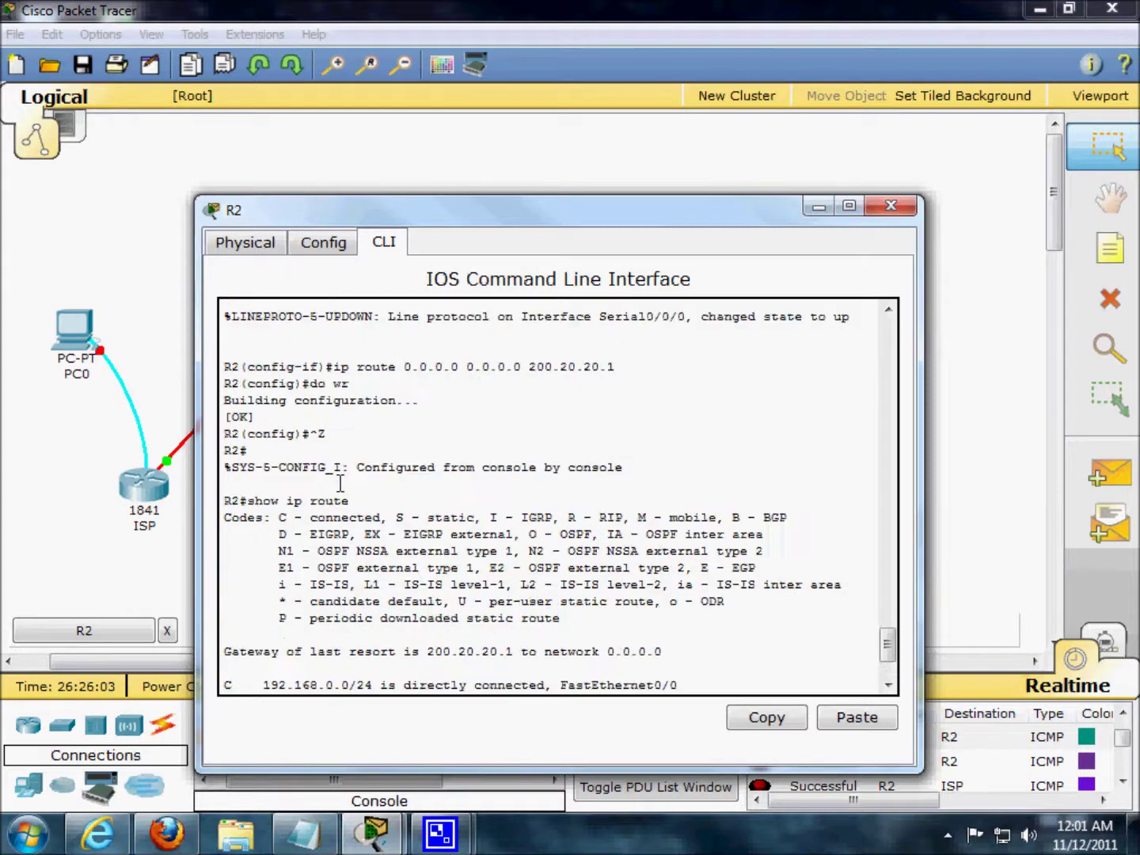
{"action": "scroll", "coordinate": [550, 498], "scroll_direction": "down", "scroll_amount": 4}
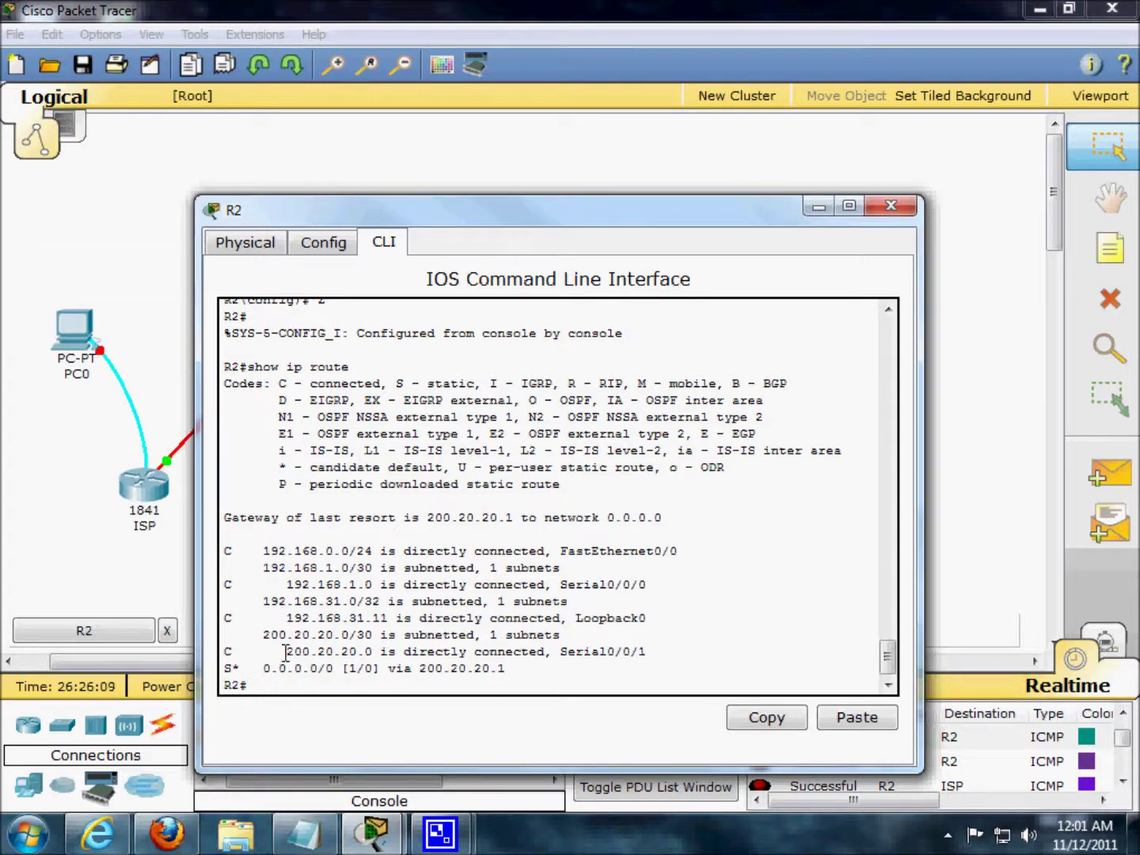
{"action": "left_click_drag", "start_coordinate": [286, 651], "coordinate": [387, 652]}
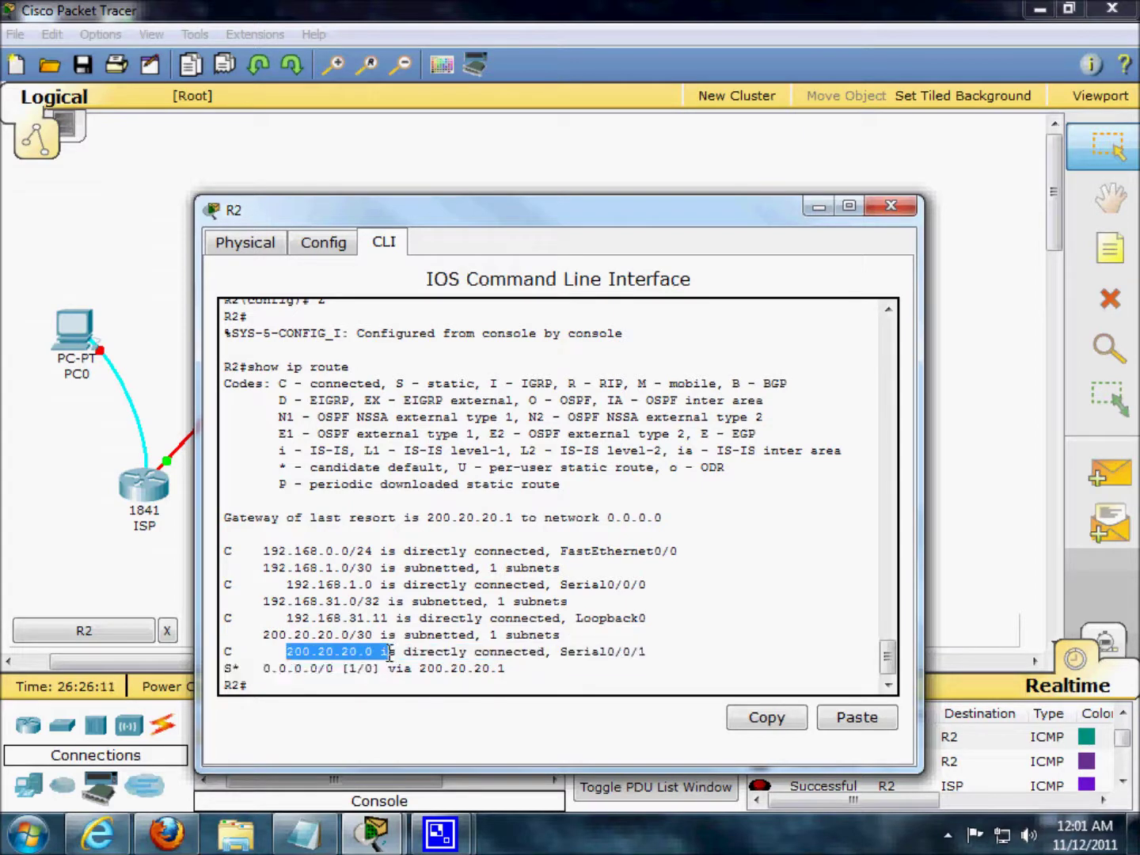
{"action": "left_click", "coordinate": [388, 650]}
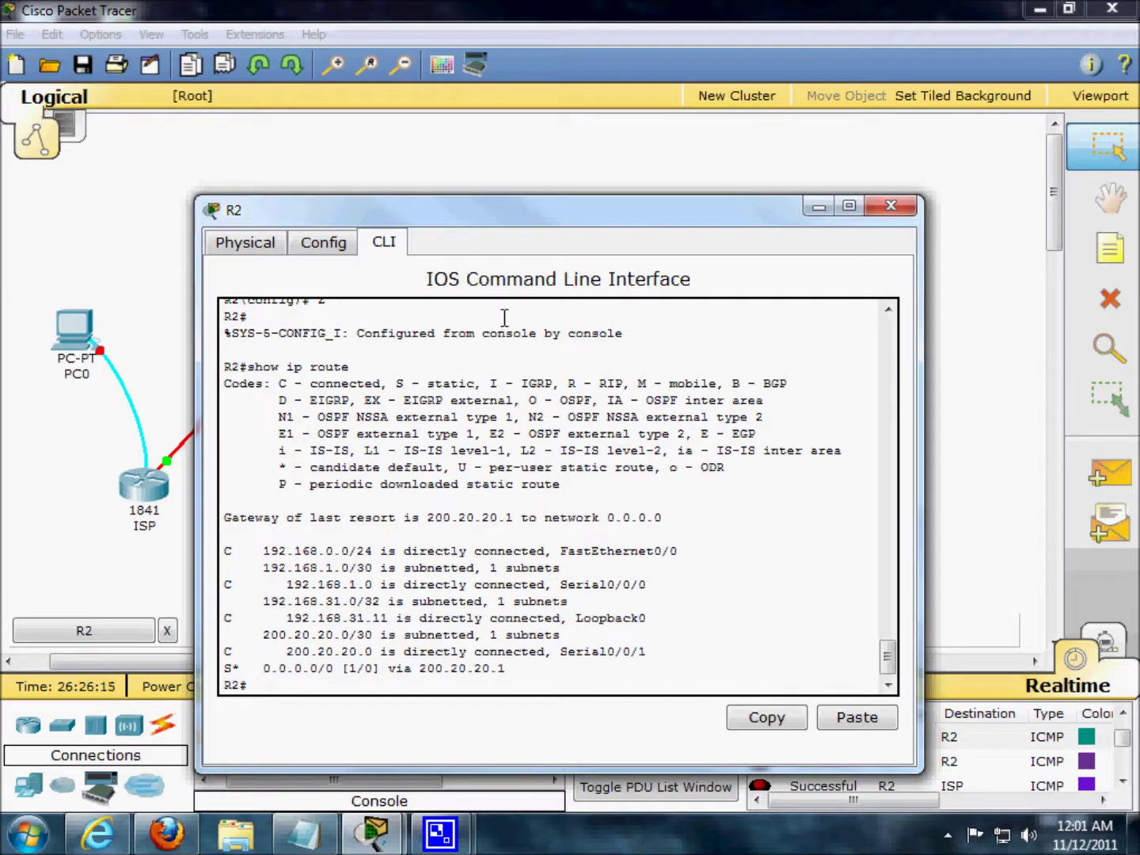
{"action": "left_click", "coordinate": [864, 212]}
Open R1's command line, get a prompt amid the debug output, and try 'unbug all'
{"action": "left_click", "coordinate": [514, 400]}
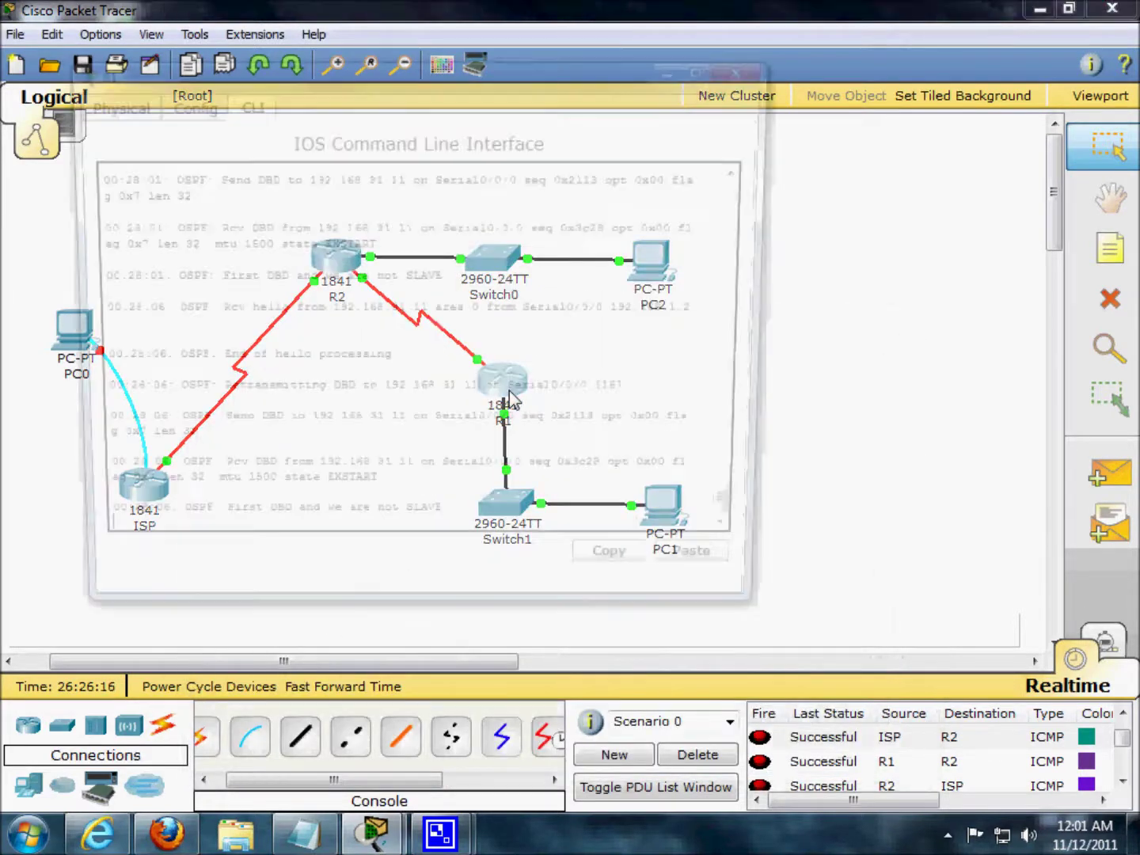
{"action": "key", "text": "Return"}
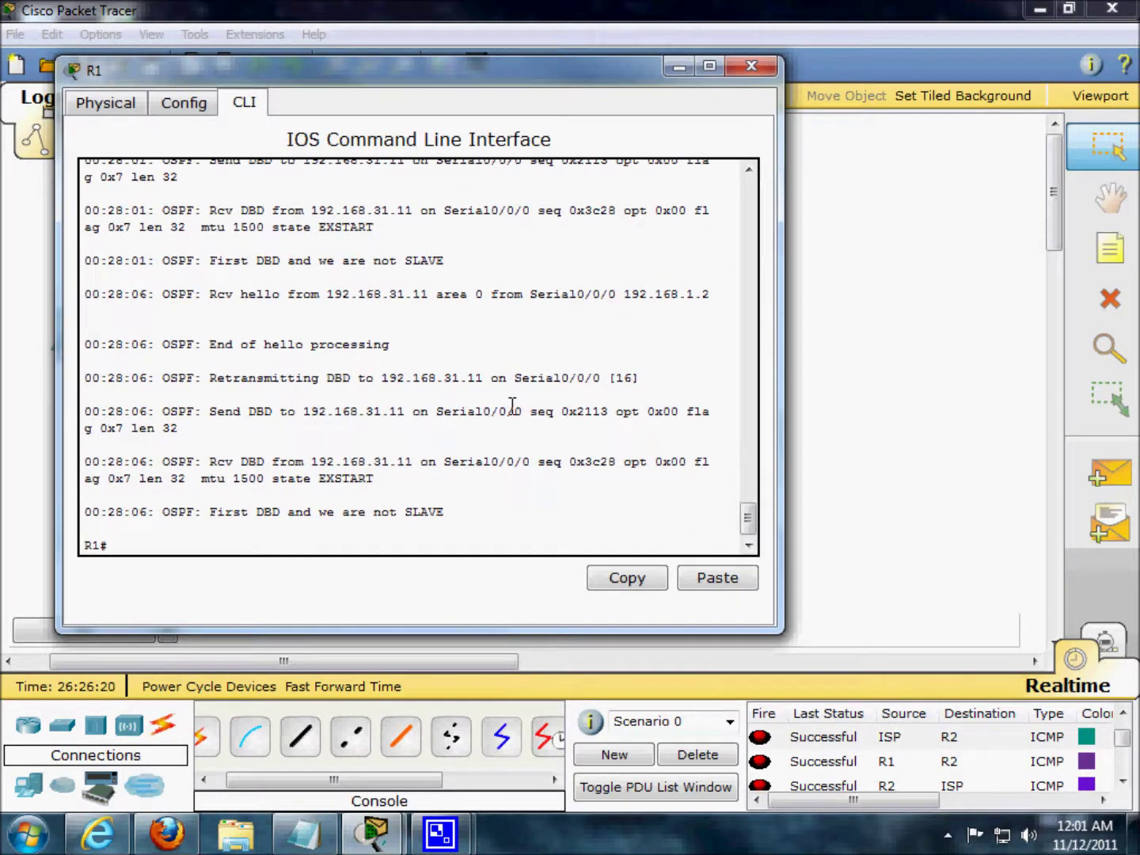
{"action": "key", "text": "Return"}
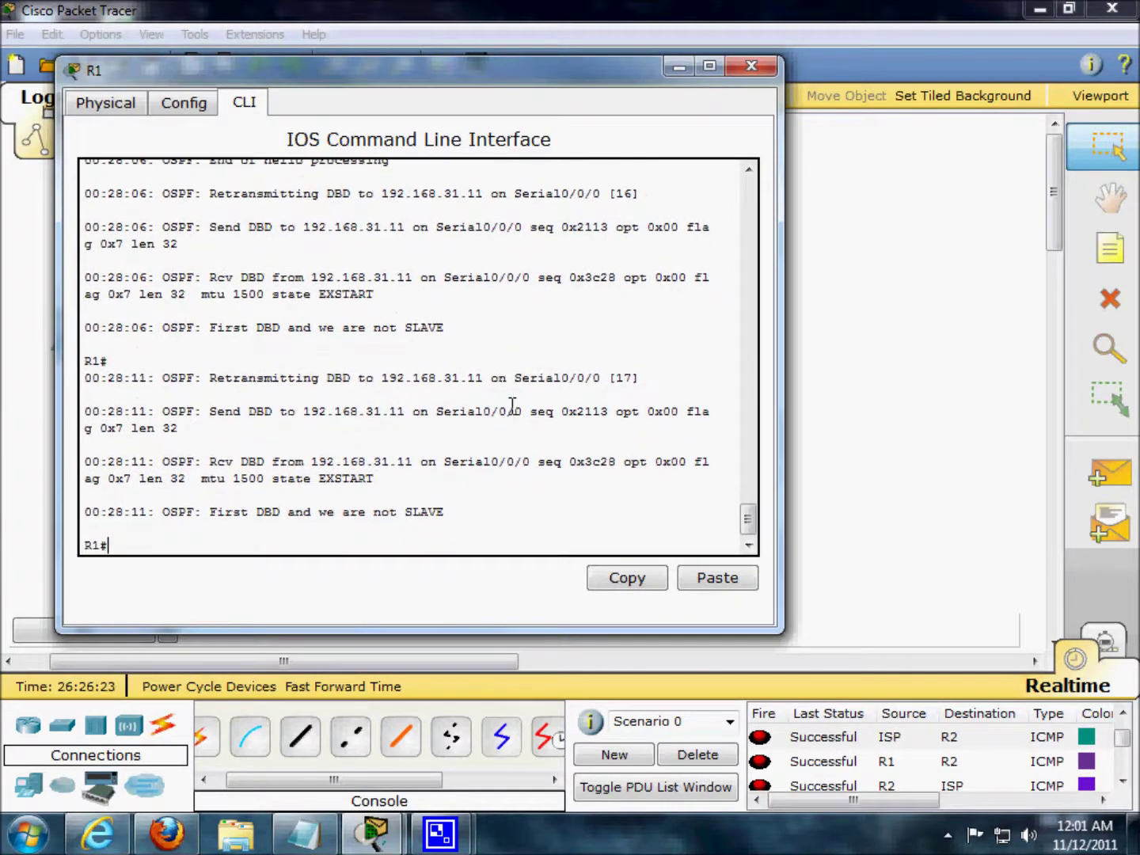
{"action": "type", "text": "unbug all"}
{"action": "key", "text": "Return"}
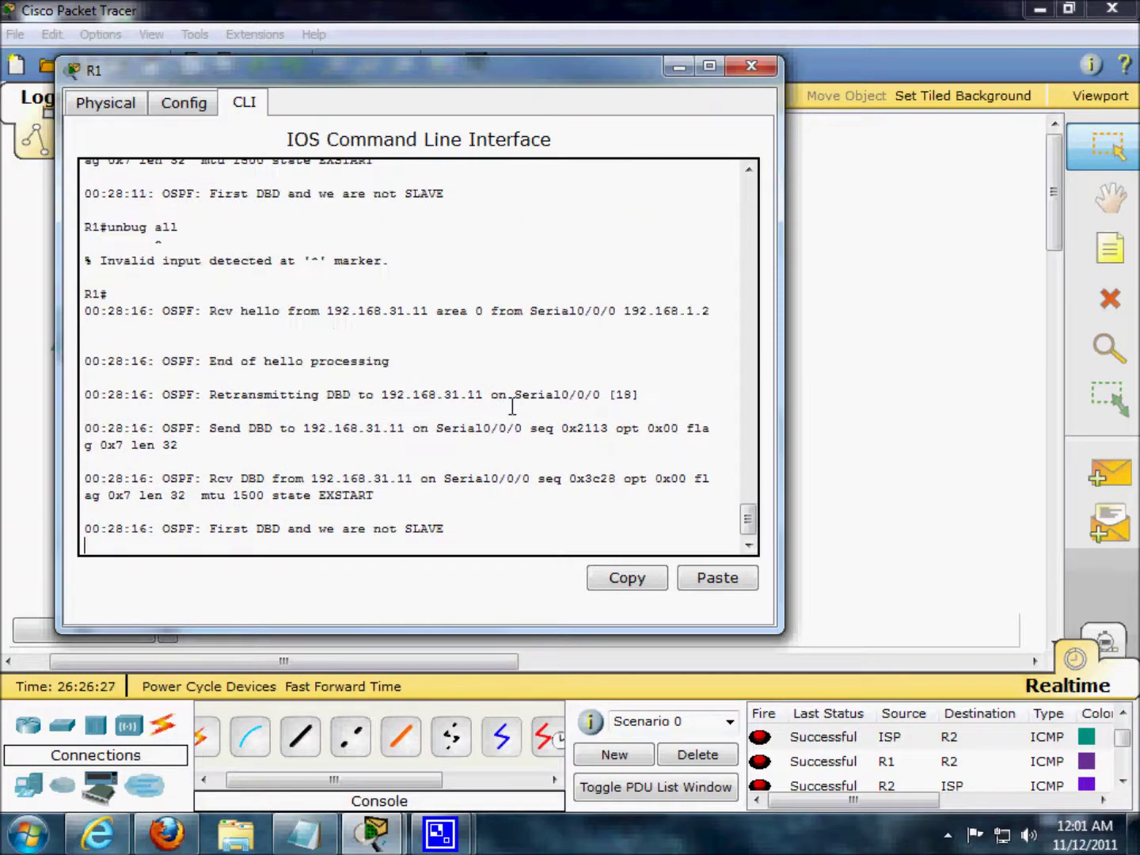
Correct the mistyped command and run 'undebug all' to stop all debugging on R1
{"action": "key", "text": "Up"}
{"action": "key", "text": "Return"}
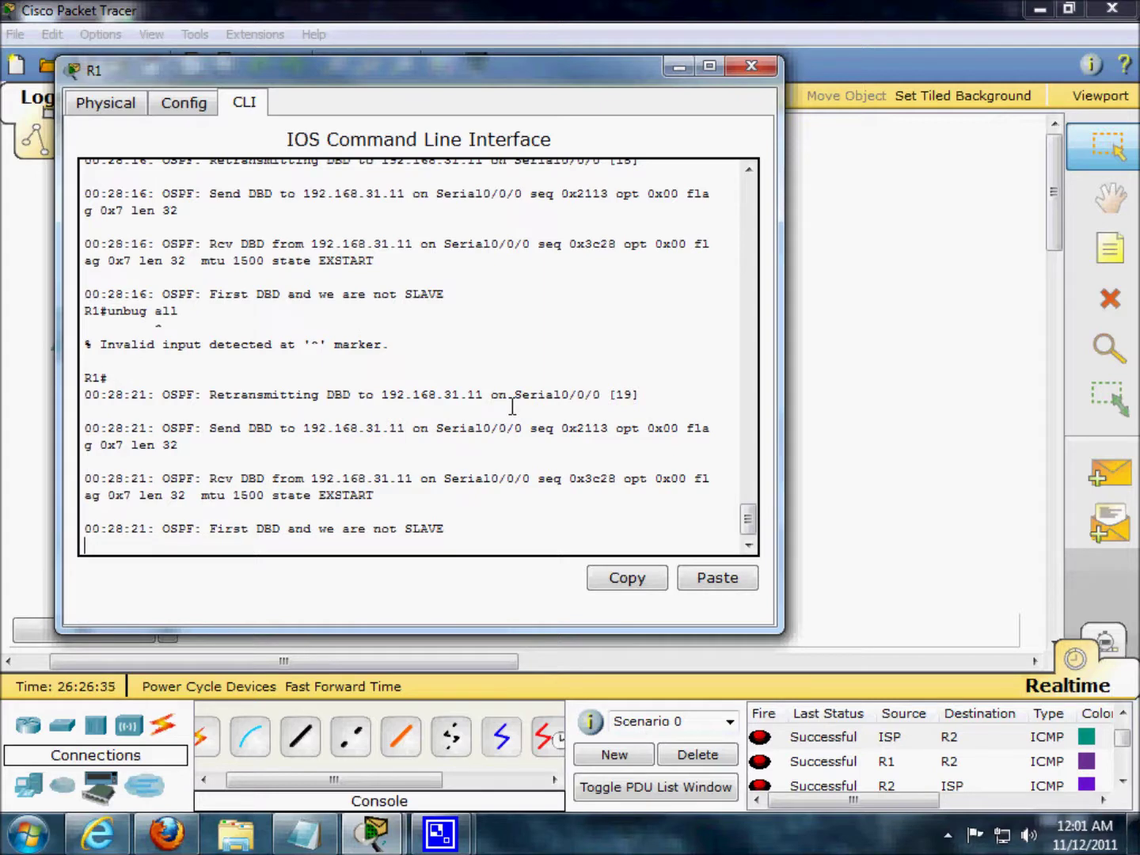
{"action": "key", "text": "Up"}
{"action": "key", "text": "BackSpace"}
{"action": "key", "text": "BackSpace"}
{"action": "key", "text": "BackSpace"}
{"action": "key", "text": "BackSpace"}
{"action": "key", "text": "BackSpace"}
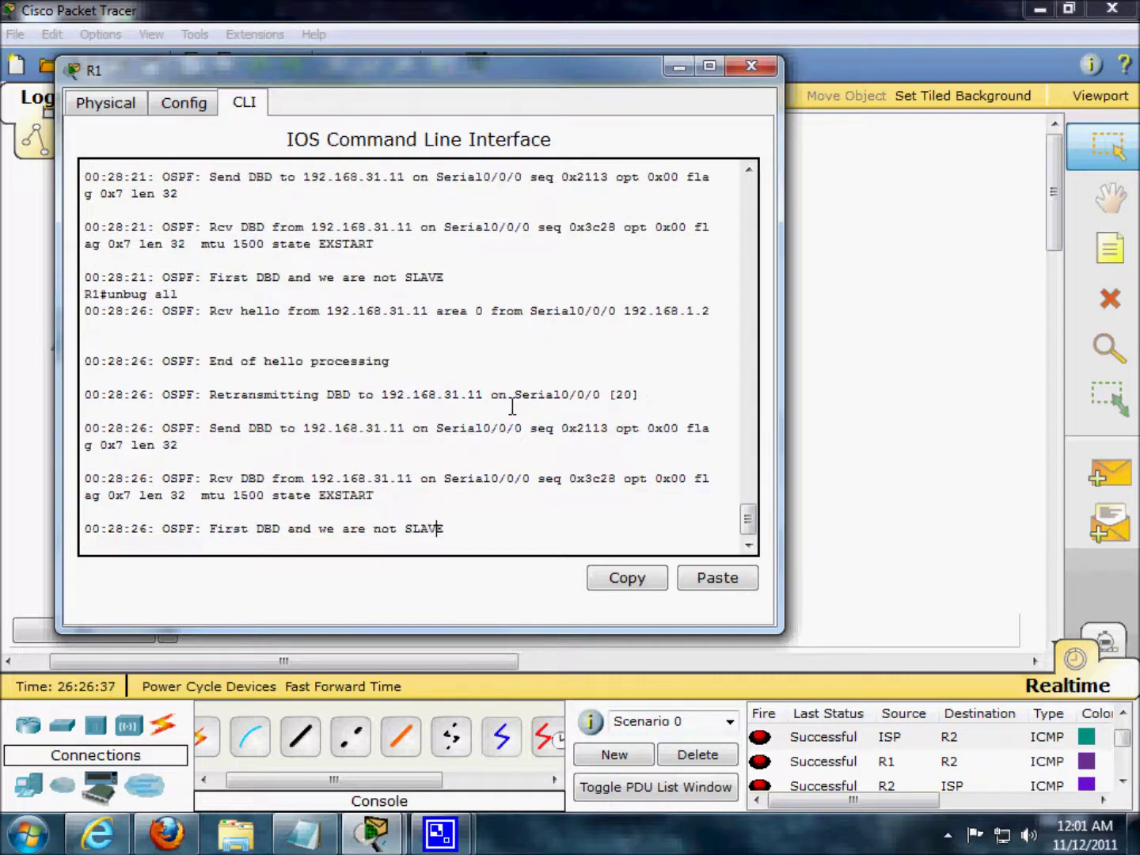
{"action": "key", "text": "BackSpace"}
{"action": "key", "text": "BackSpace"}
{"action": "key", "text": "BackSpace"}
{"action": "key", "text": "BackSpace"}
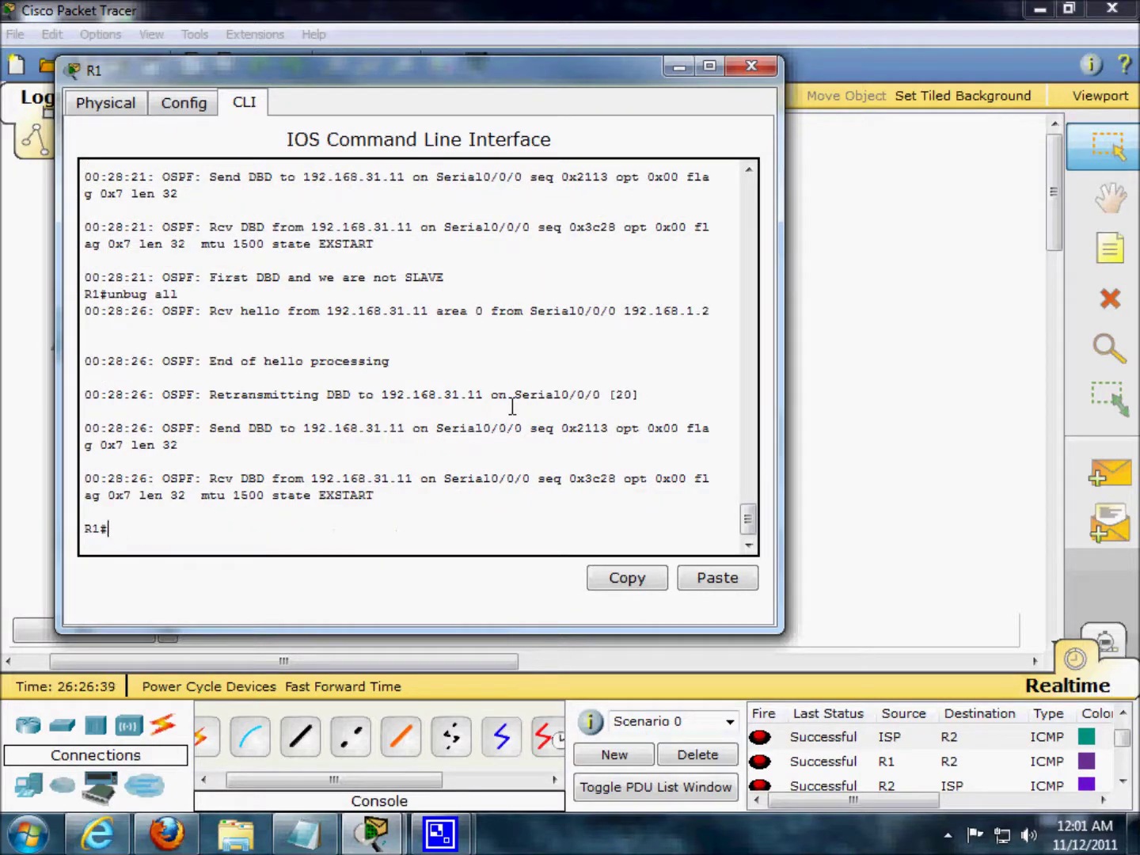
{"action": "type", "text": "unde"}
{"action": "key", "text": "Return"}
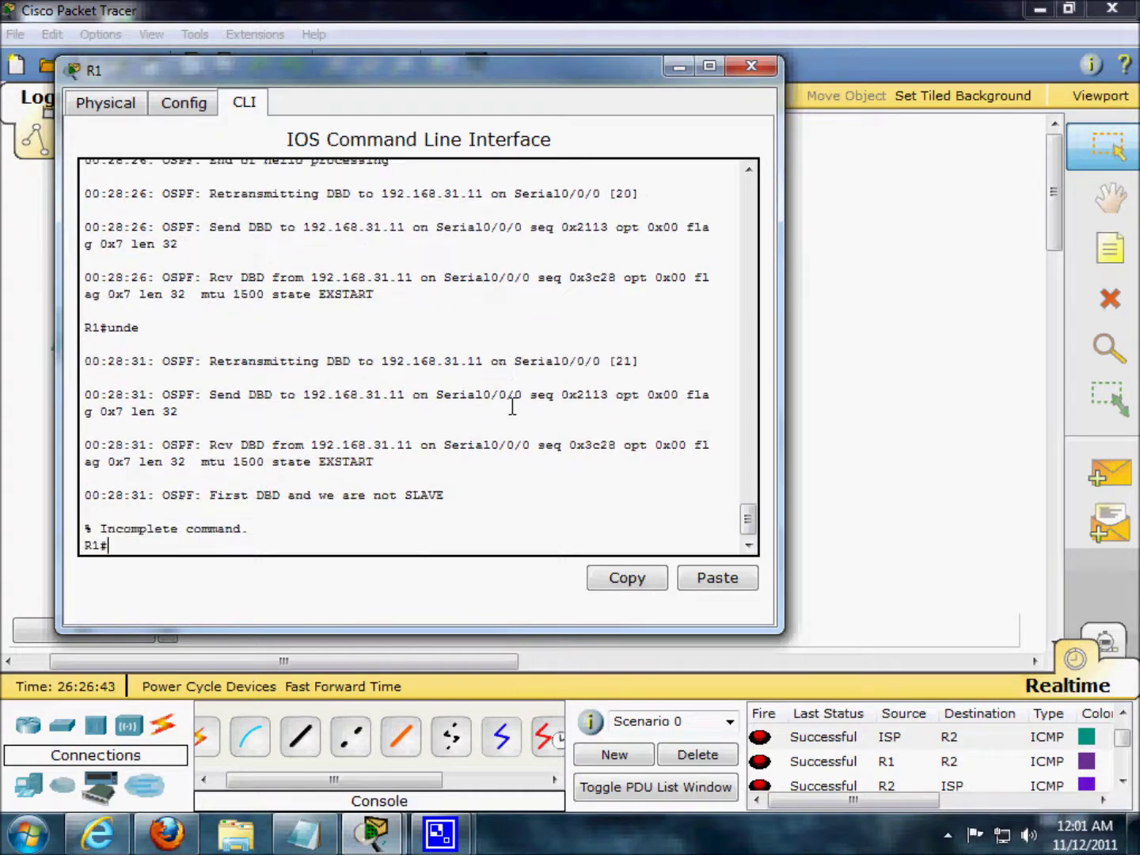
{"action": "type", "text": "undebug all"}
{"action": "key", "text": "Return"}
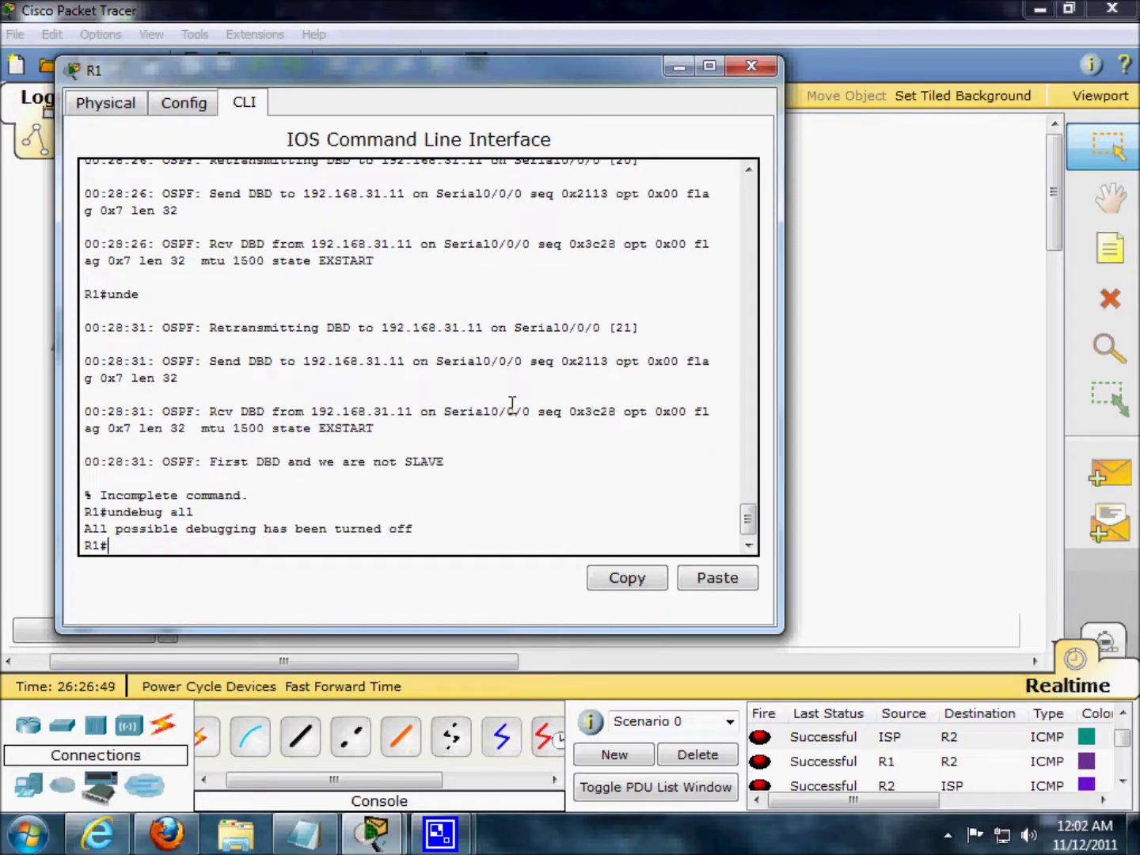
Run 'no ip domain lookup' on R1 to try disabling domain name lookup
{"action": "type", "text": "no ip domain look uop"}
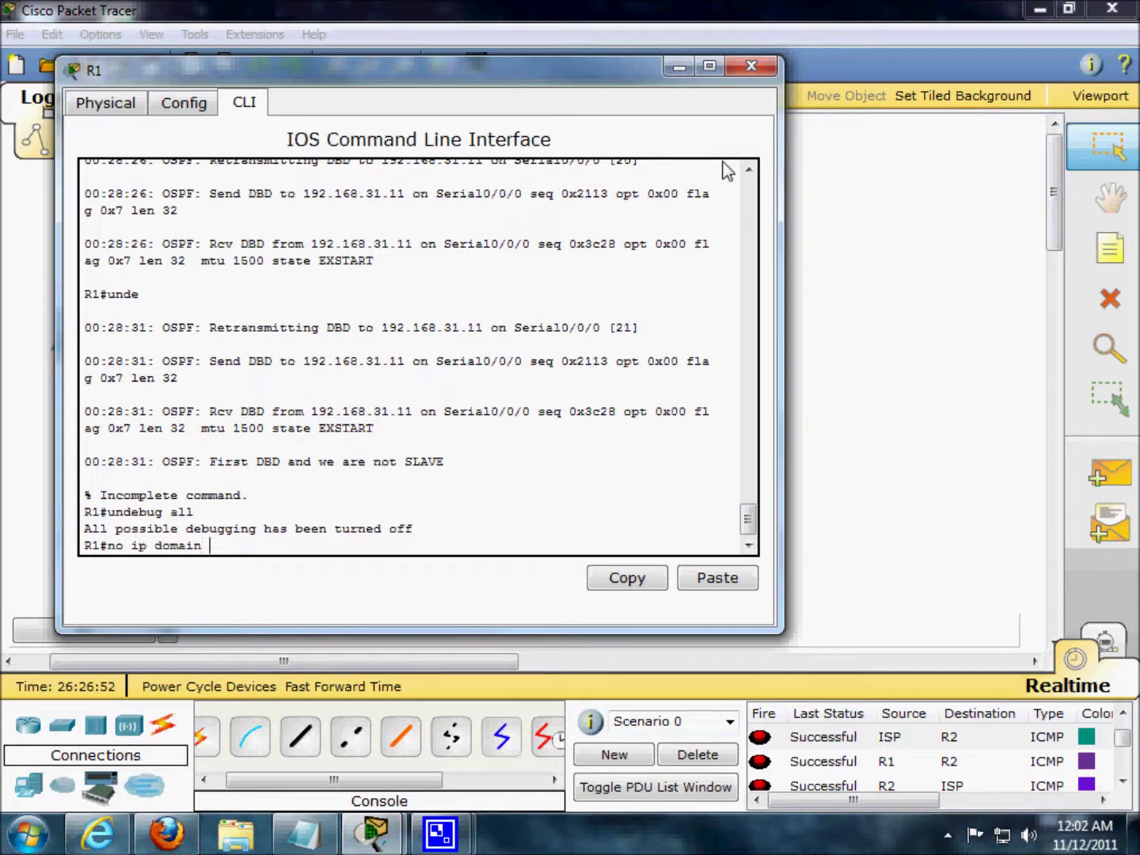
{"action": "key", "text": "BackSpace"}
{"action": "key", "text": "BackSpace"}
{"action": "type", "text": "p"}
{"action": "key", "text": "Return"}
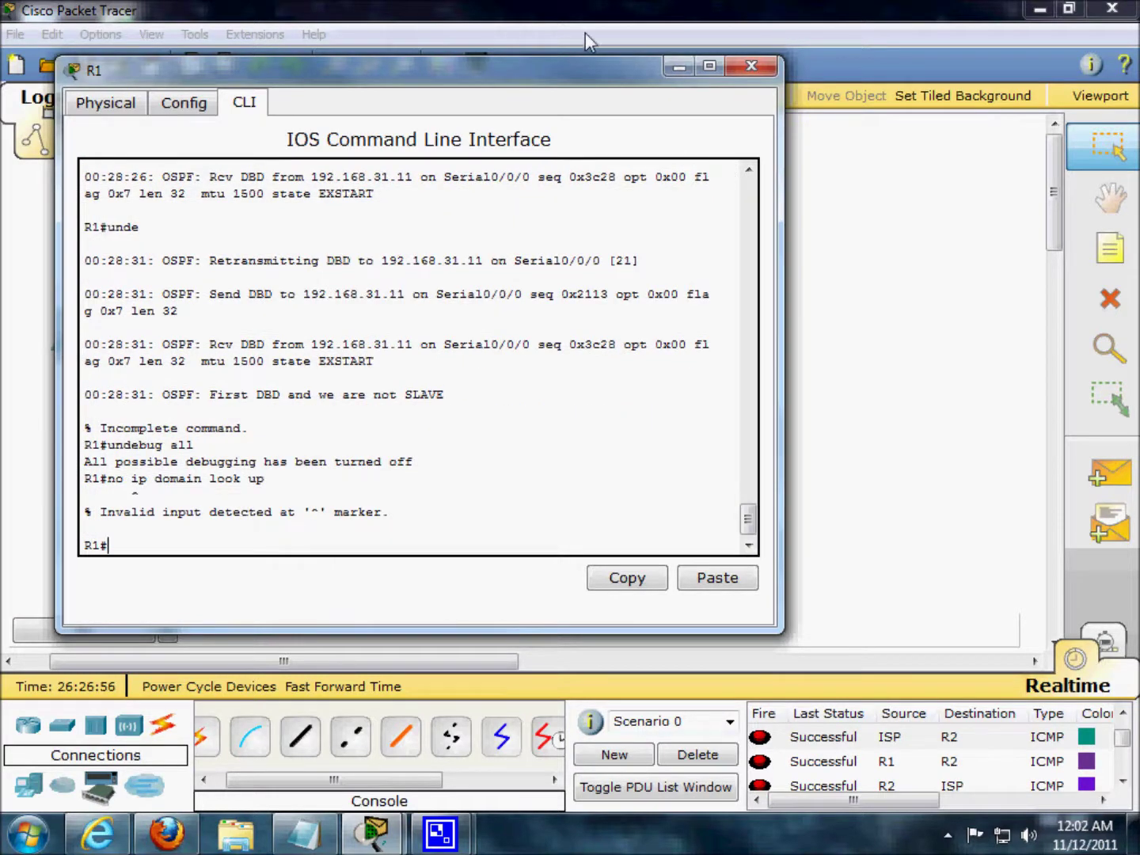
Retry two edited variants of the domain-lookup command on R1
{"action": "key", "text": "Up"}
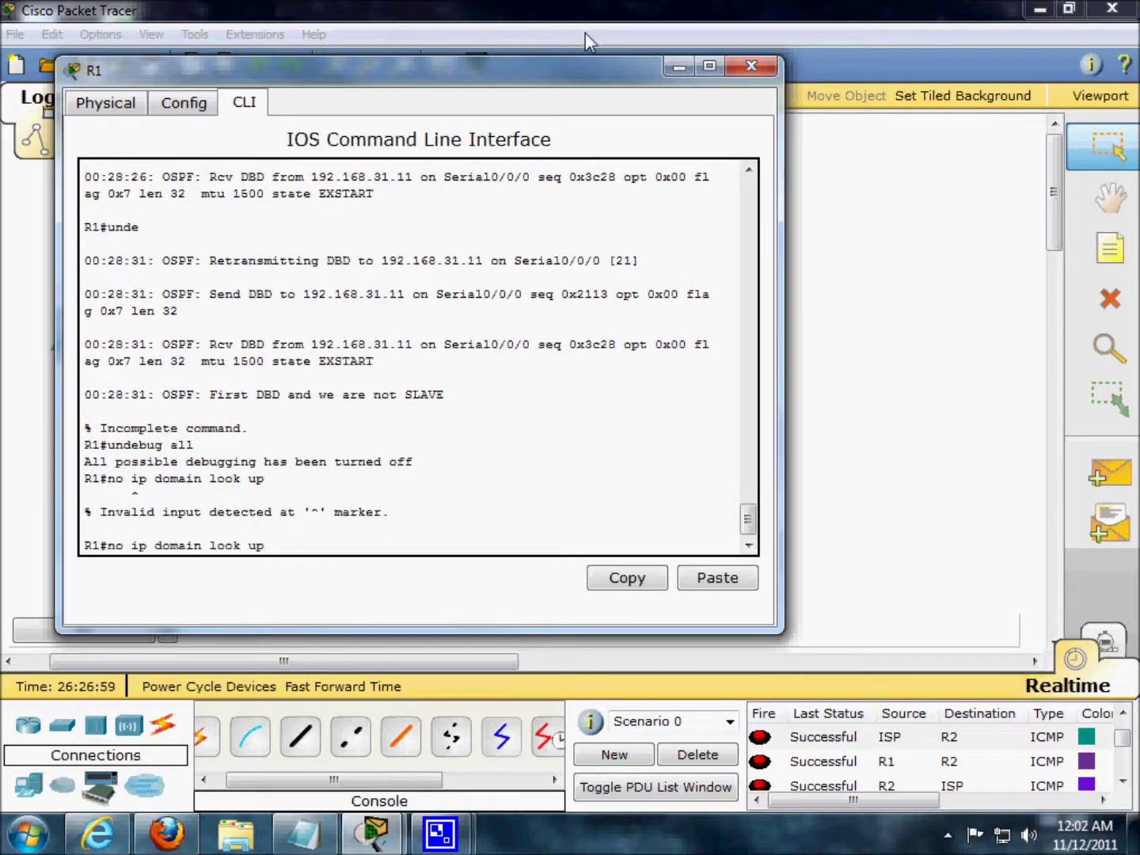
{"action": "key", "text": "Left"}
{"action": "key", "text": "Left"}
{"action": "key", "text": "Left"}
{"action": "key", "text": "Left"}
{"action": "key", "text": "Left"}
{"action": "key", "text": "Left"}
{"action": "key", "text": "Left"}
{"action": "key", "text": "Left"}
{"action": "key", "text": "Left"}
{"action": "key", "text": "Left"}
{"action": "key", "text": "Left"}
{"action": "key", "text": "Left"}
{"action": "key", "text": "Left"}
{"action": "key", "text": "Left"}
{"action": "key", "text": "BackSpace"}
{"action": "key", "text": "BackSpace"}
{"action": "key", "text": "BackSpace"}
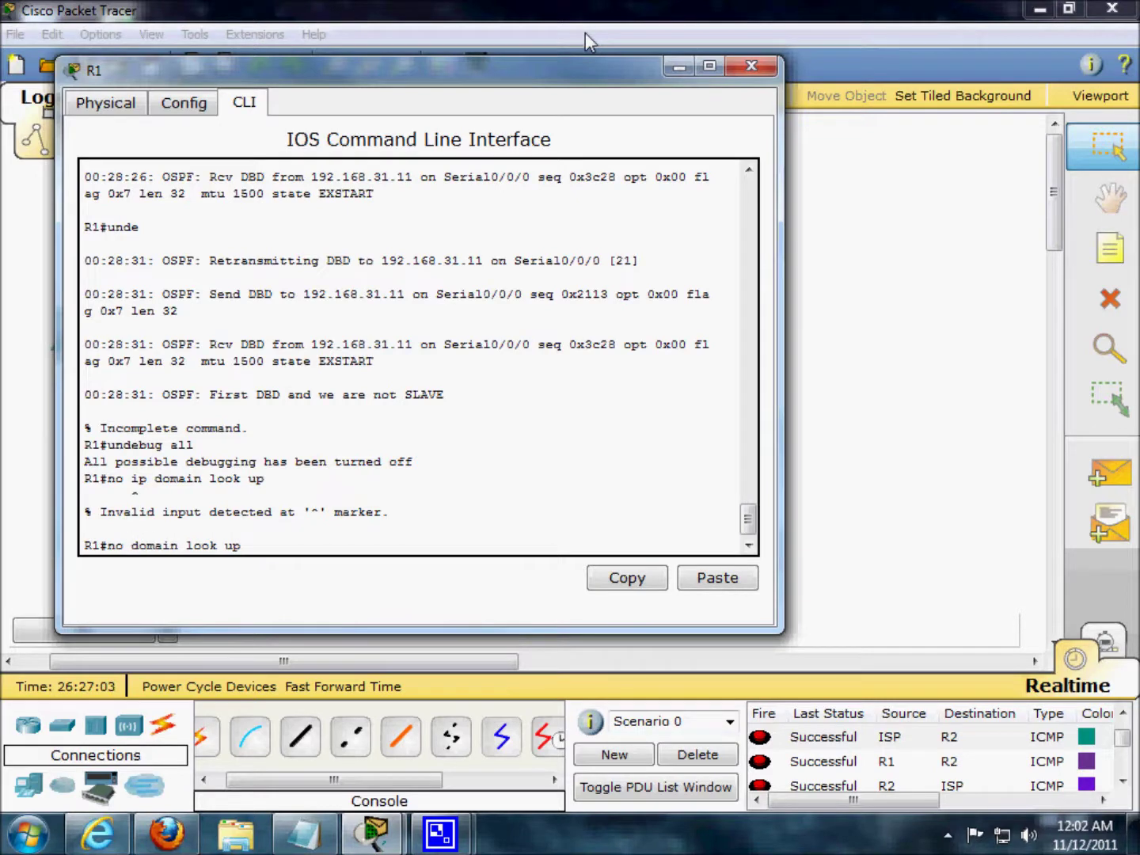
{"action": "key", "text": "Return"}
{"action": "key", "text": "Up"}
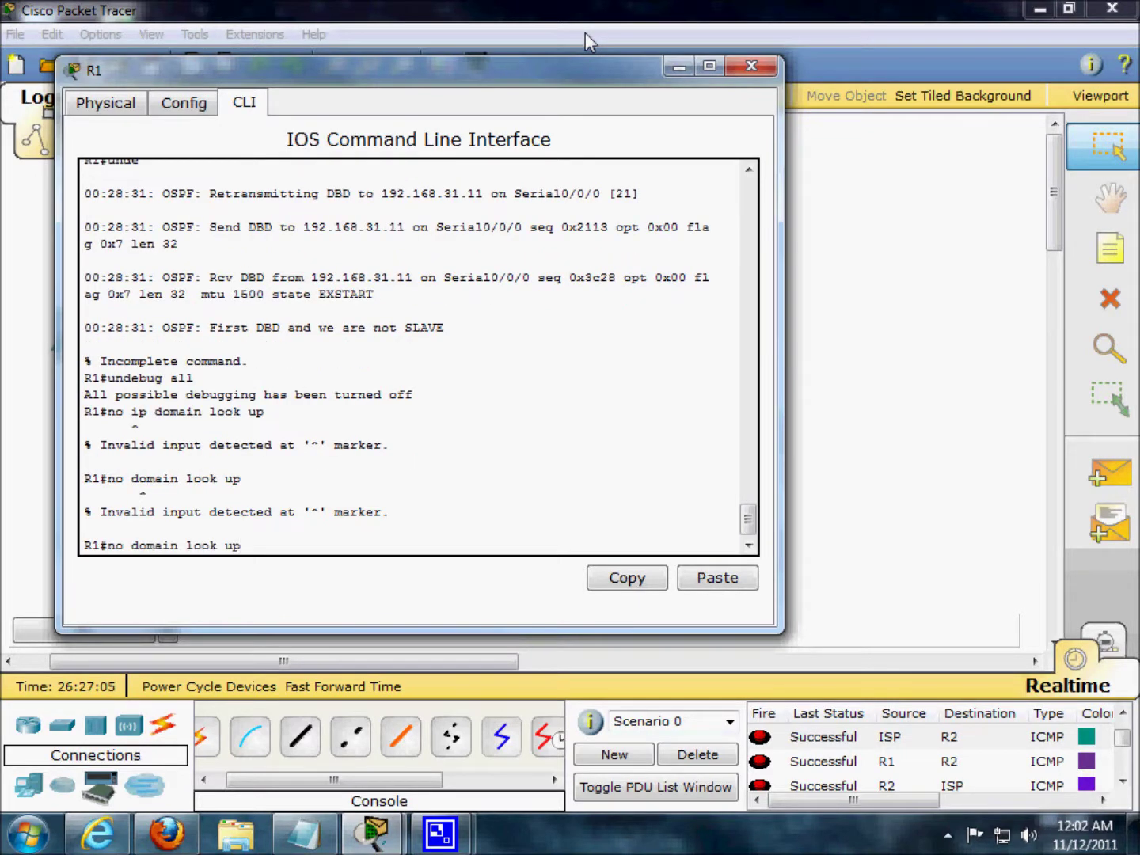
{"action": "key", "text": "Left"}
{"action": "key", "text": "Left"}
{"action": "key", "text": "Left"}
{"action": "key", "text": "Left"}
{"action": "key", "text": "Left"}
{"action": "key", "text": "Left"}
{"action": "key", "text": "Left"}
{"action": "key", "text": "Left"}
{"action": "key", "text": "Left"}
{"action": "key", "text": "Left"}
{"action": "key", "text": "Left"}
{"action": "key", "text": "Left"}
{"action": "key", "text": "Left"}
{"action": "key", "text": "Left"}
{"action": "type", "text": "ip-"}
{"action": "key", "text": "Return"}
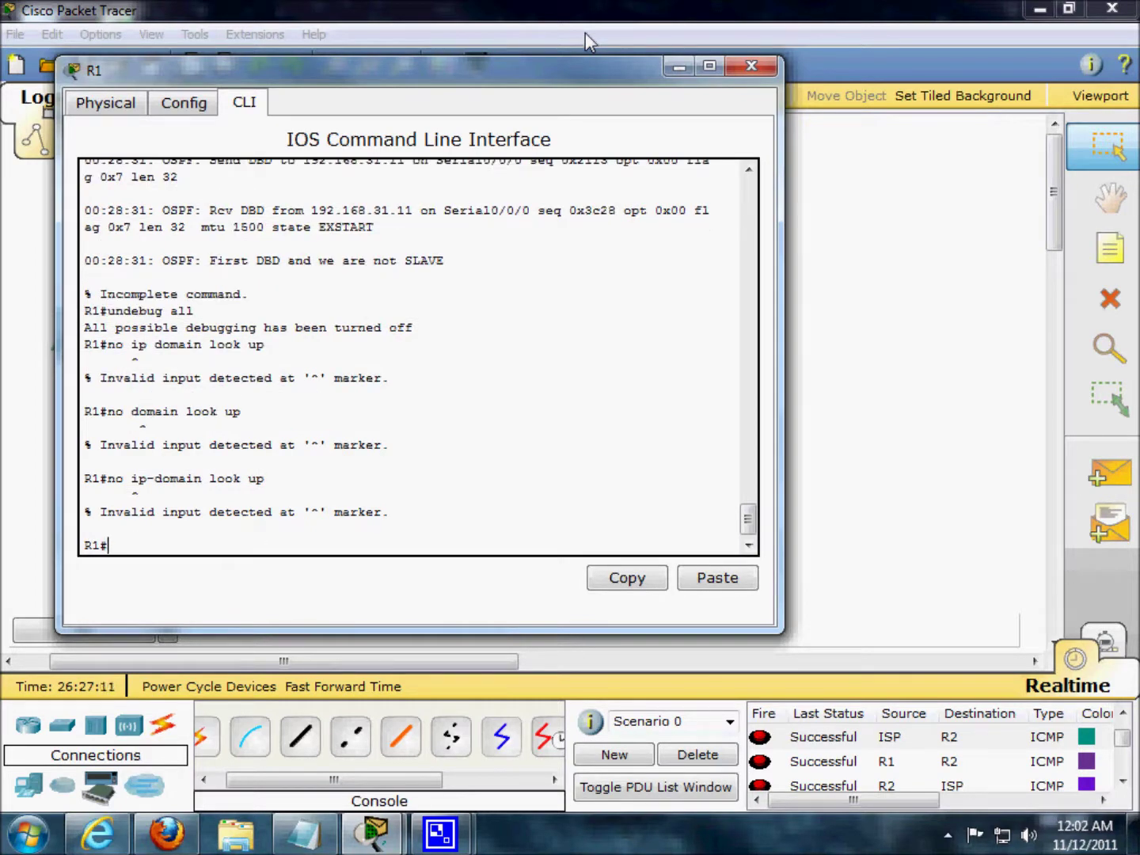
Exit and restart R1's console session, try another domain-lookup variant, then close R1's window
{"action": "type", "text": "exit"}
{"action": "key", "text": "Return"}
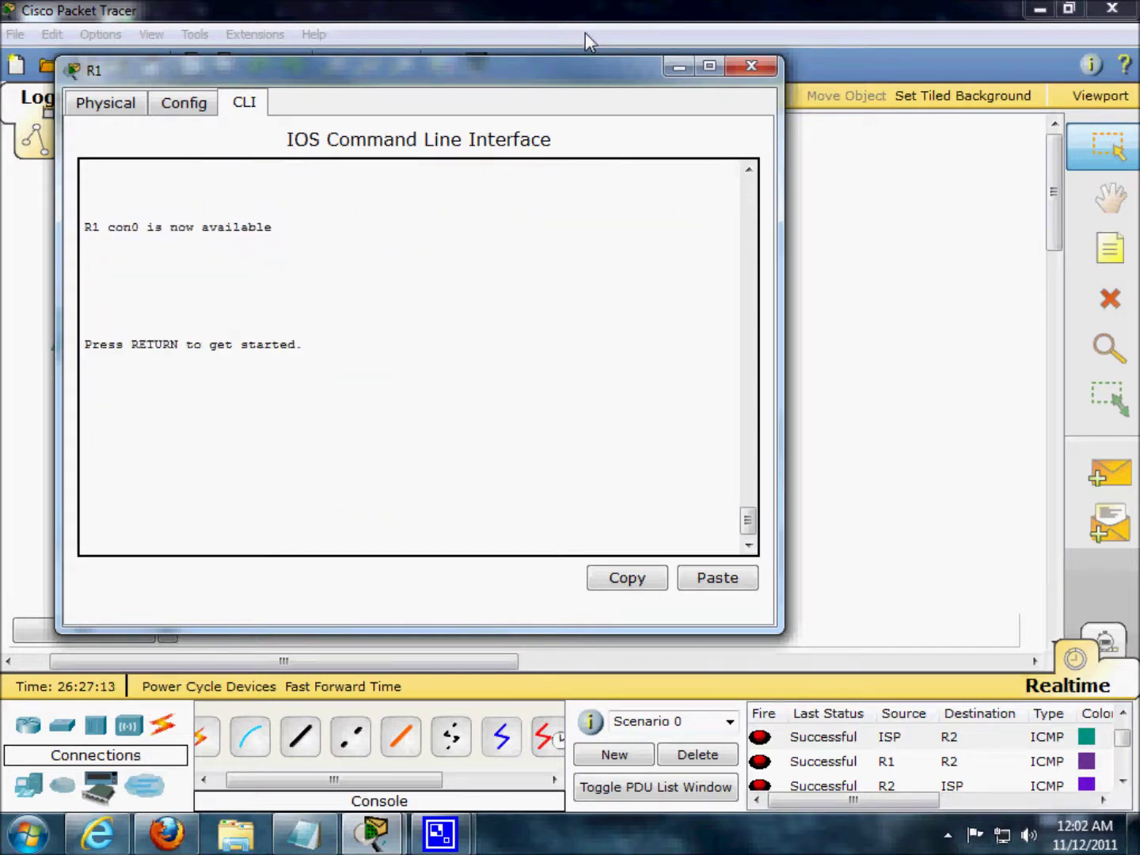
{"action": "key", "text": "Return"}
{"action": "type", "text": "no"}
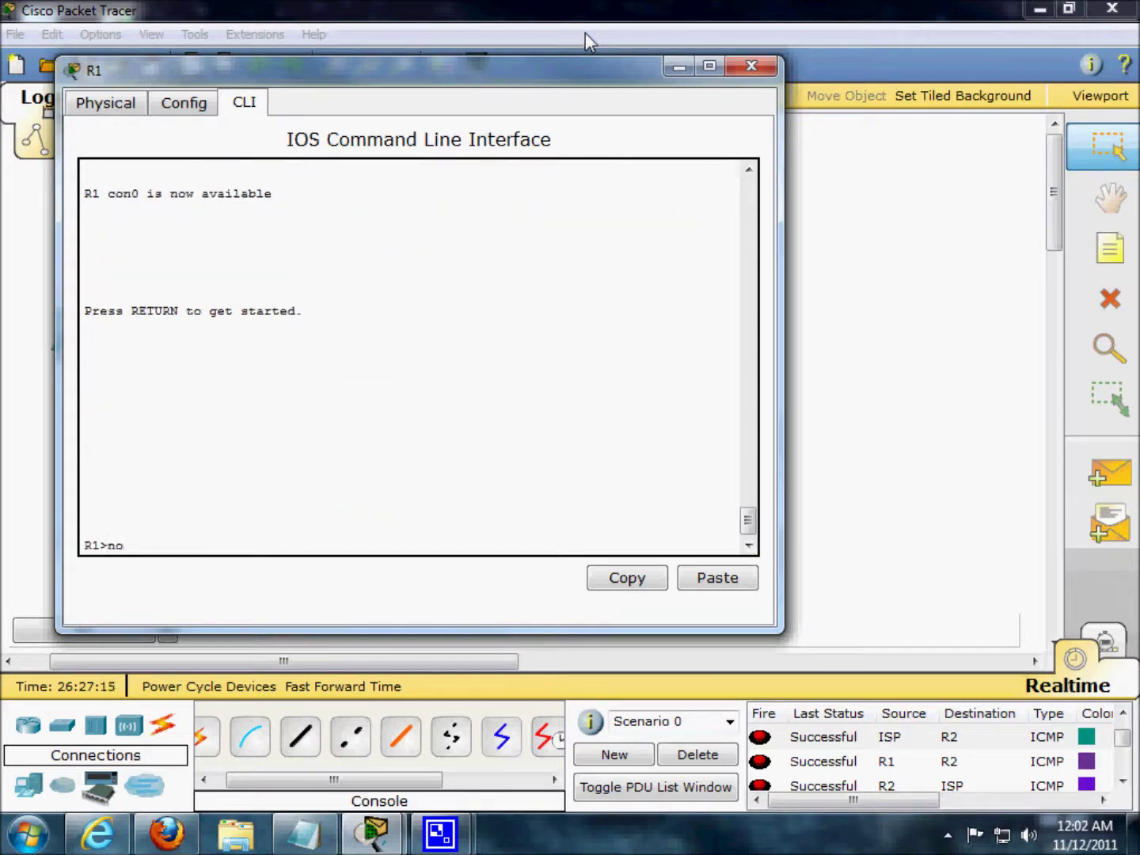
{"action": "type", "text": " ip domain look uo"}
{"action": "key", "text": "Return"}
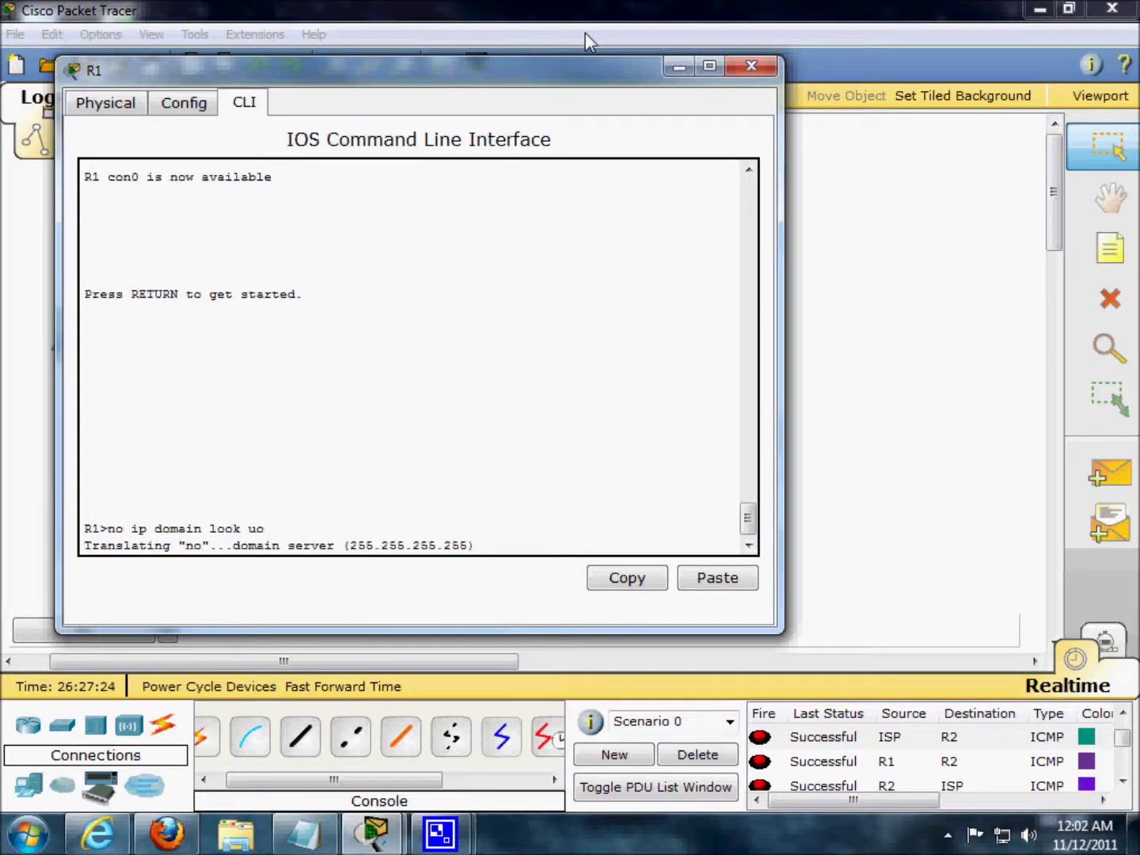
{"action": "left_click", "coordinate": [750, 67]}
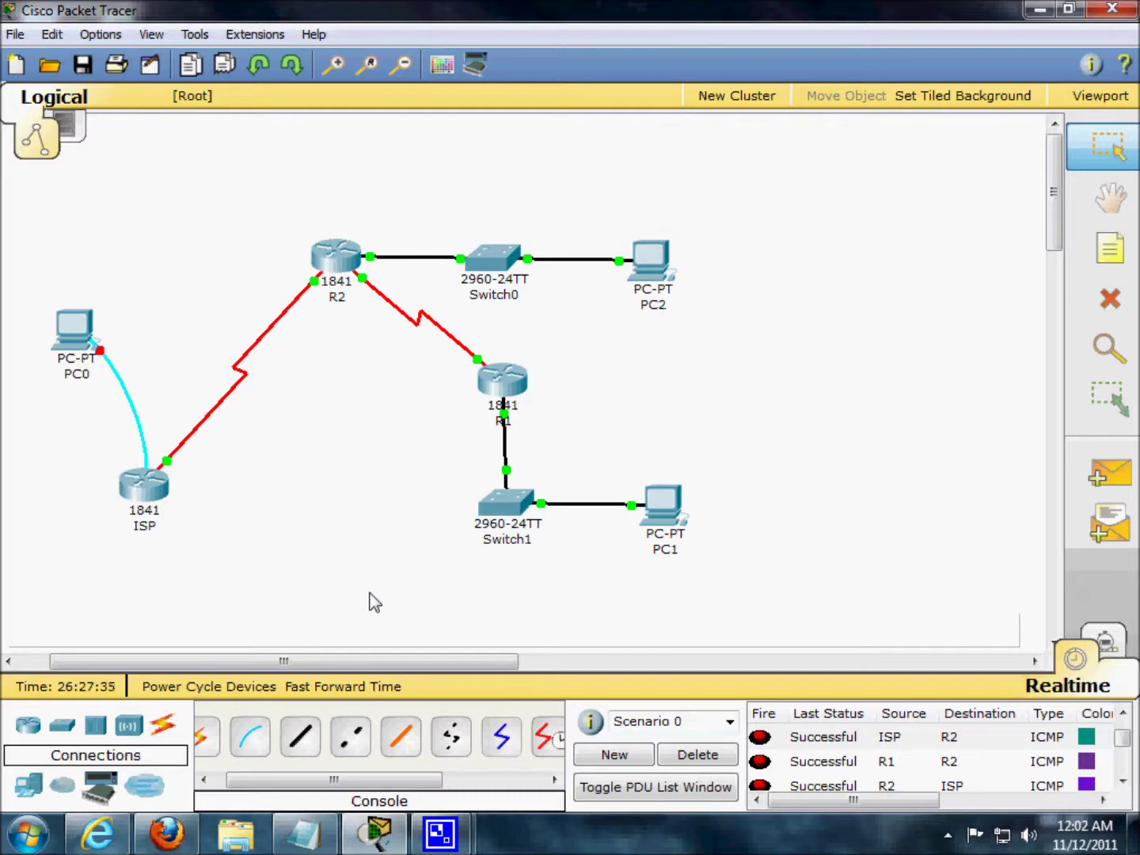
{"action": "left_click", "coordinate": [484, 370]}
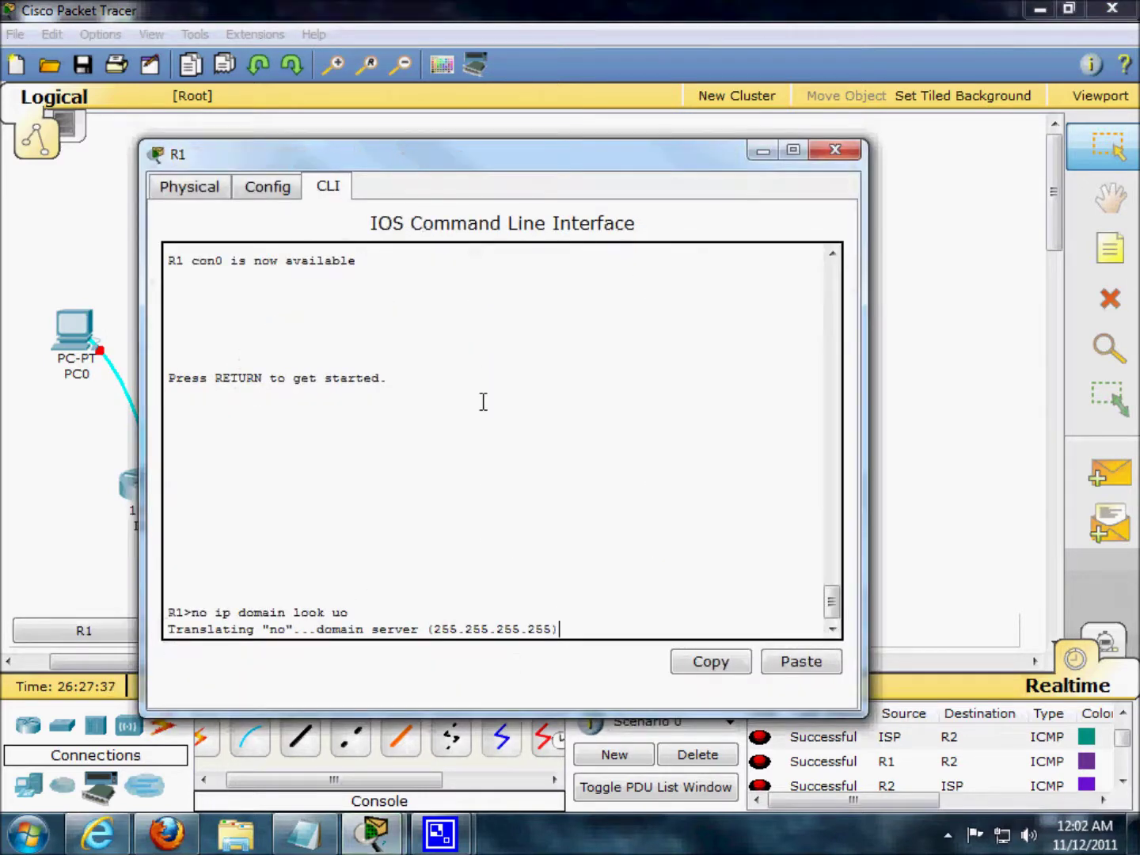